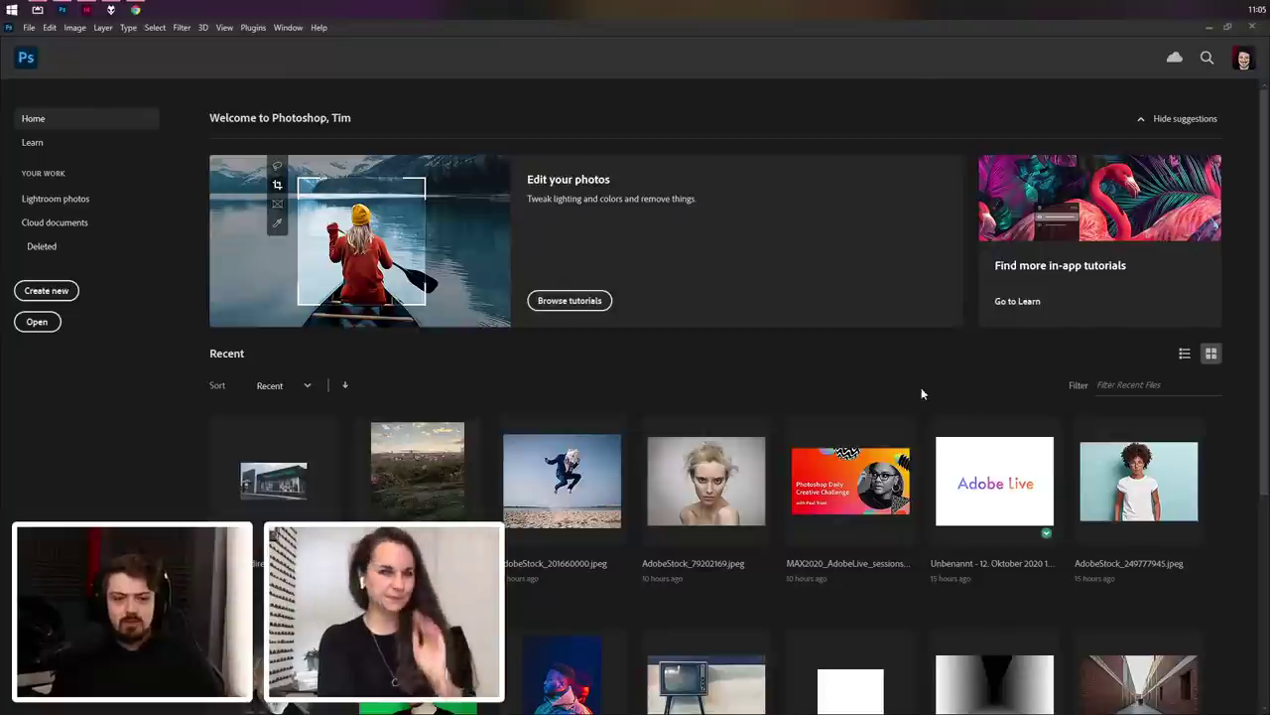
Step: Open AdobeStock_201660000.jpeg, the photo of the jumping man in a horse mask, from the recent files
scroll(921, 387, "down", 3)
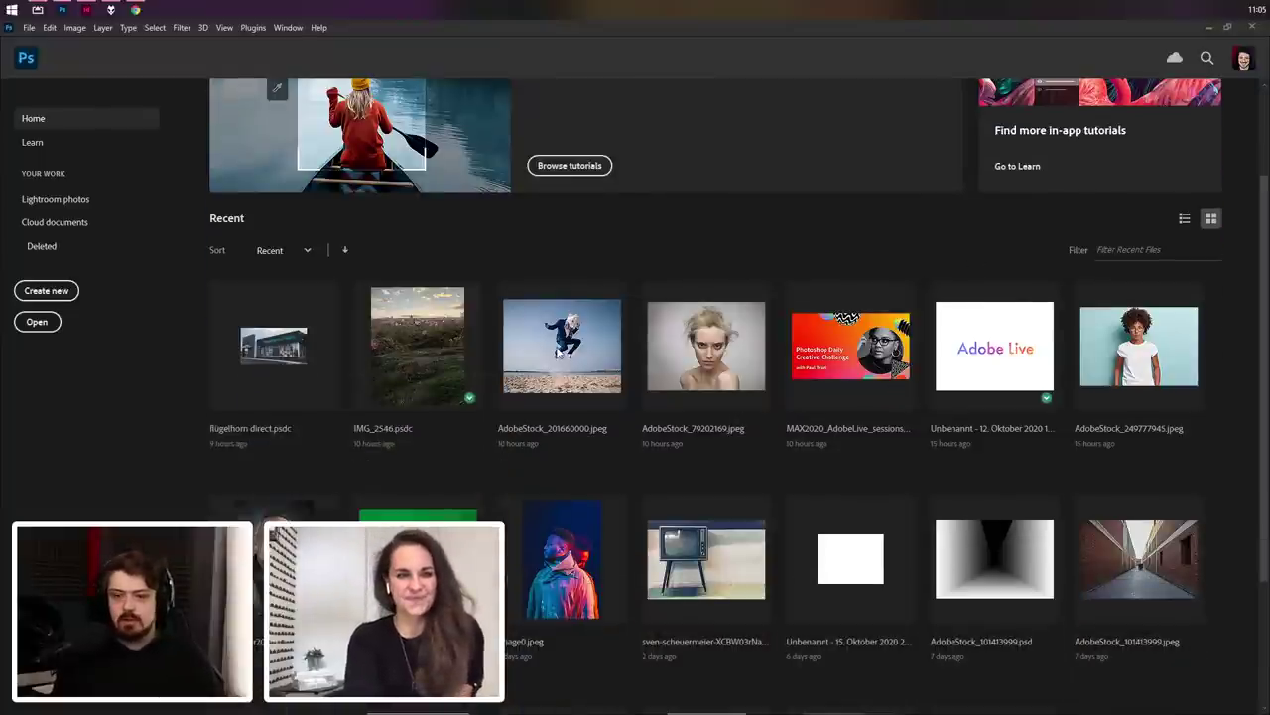
left_click(561, 353)
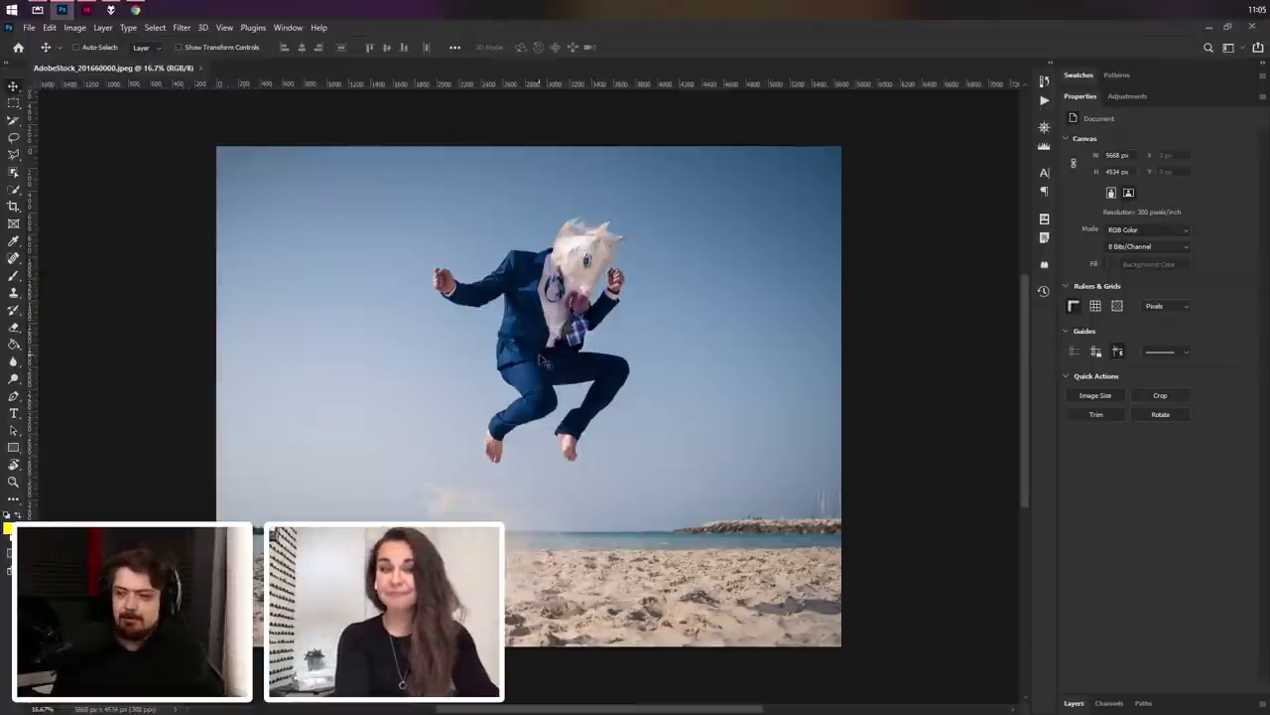
left_click_drag(551, 364, 714, 325)
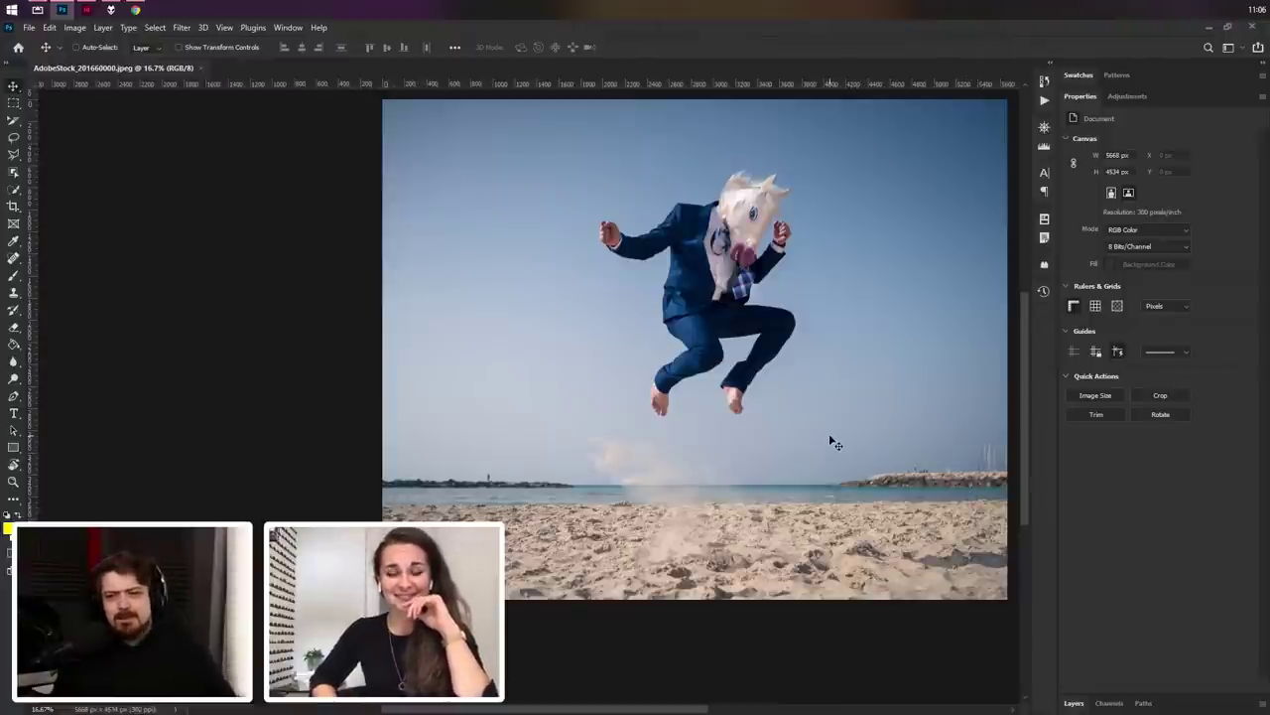
Step: Start a Sky Replacement on the beach photo and check the cut-out edges around the horse mask
left_click(49, 28)
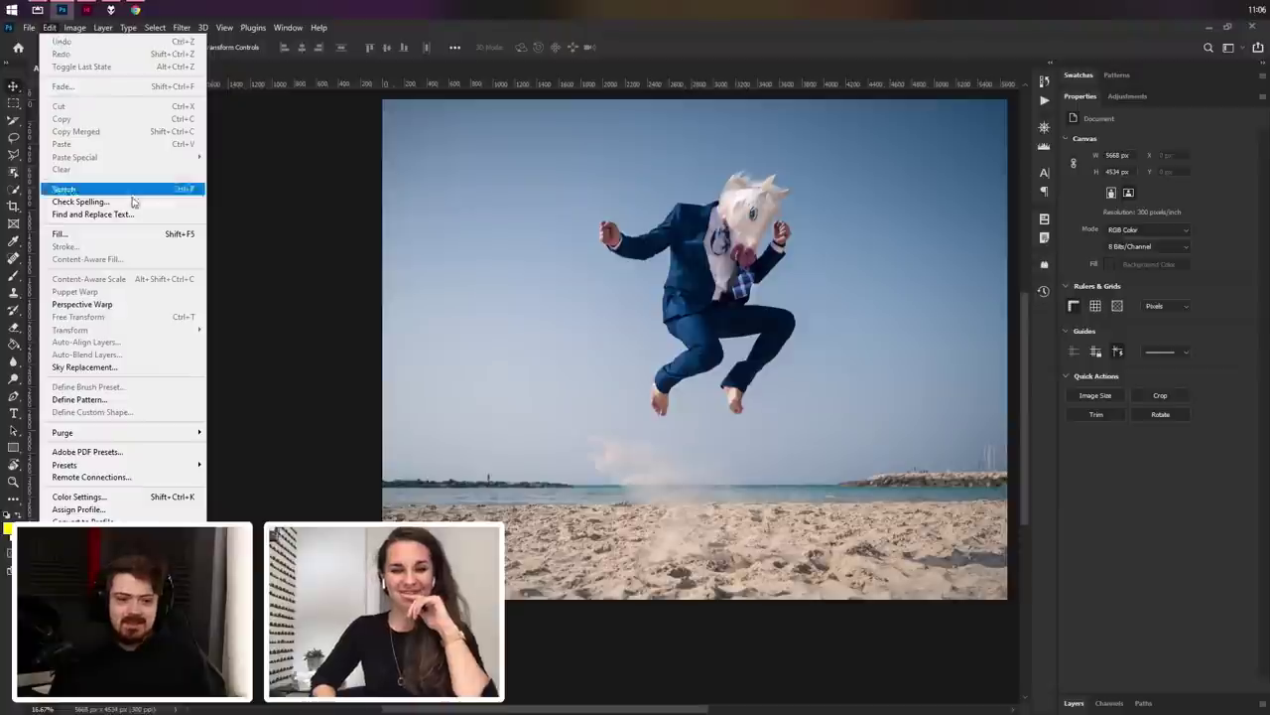
left_click(154, 370)
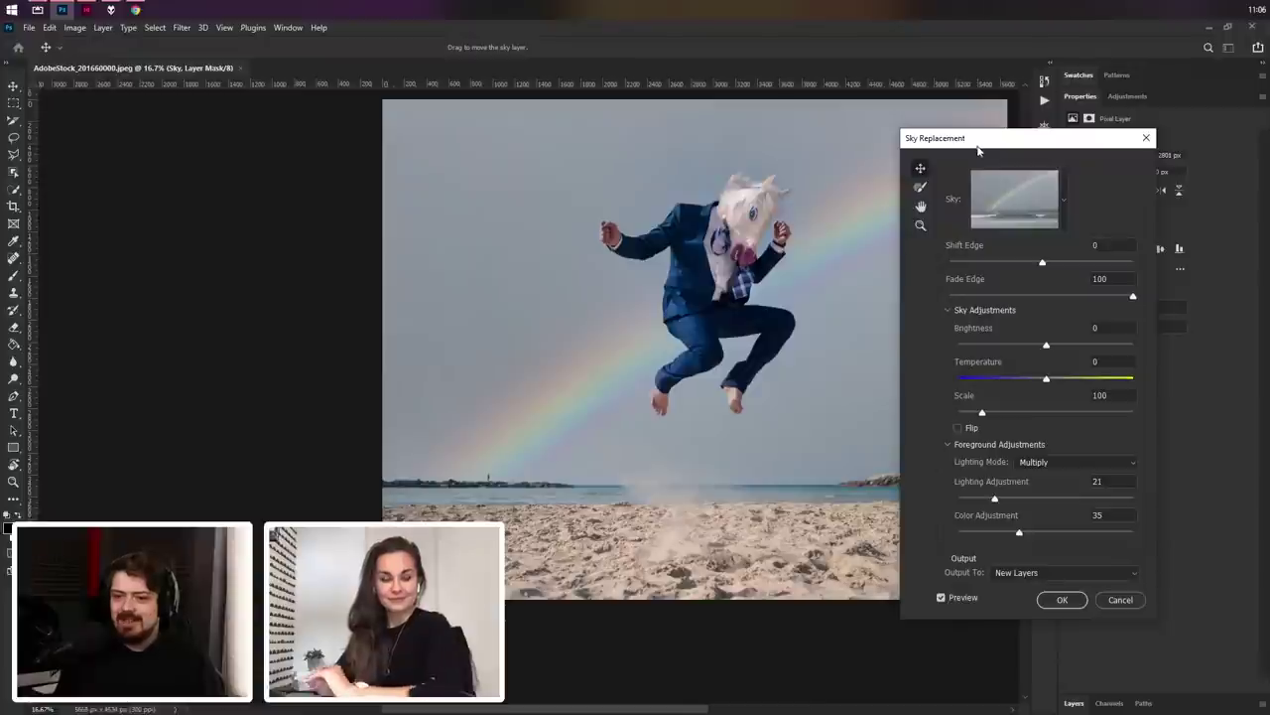
left_click_drag(984, 146, 1082, 129)
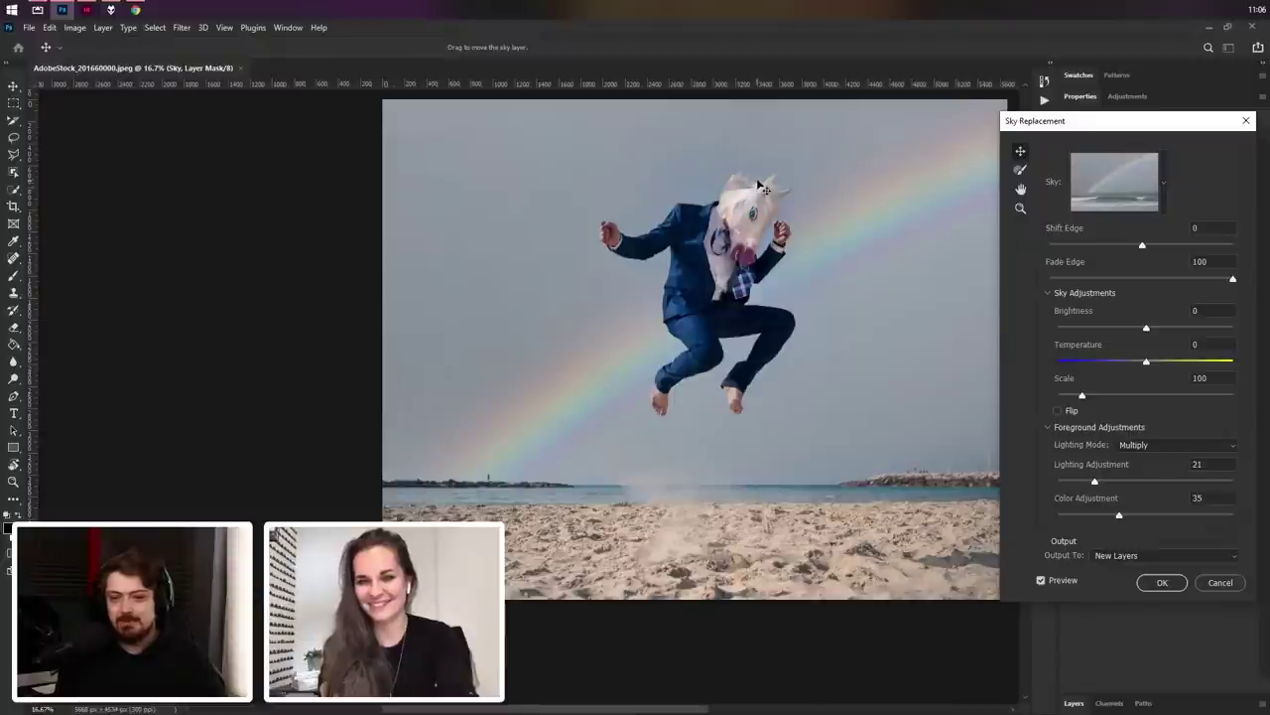
scroll(789, 188, "up", 2)
scroll(789, 189, "up", 3)
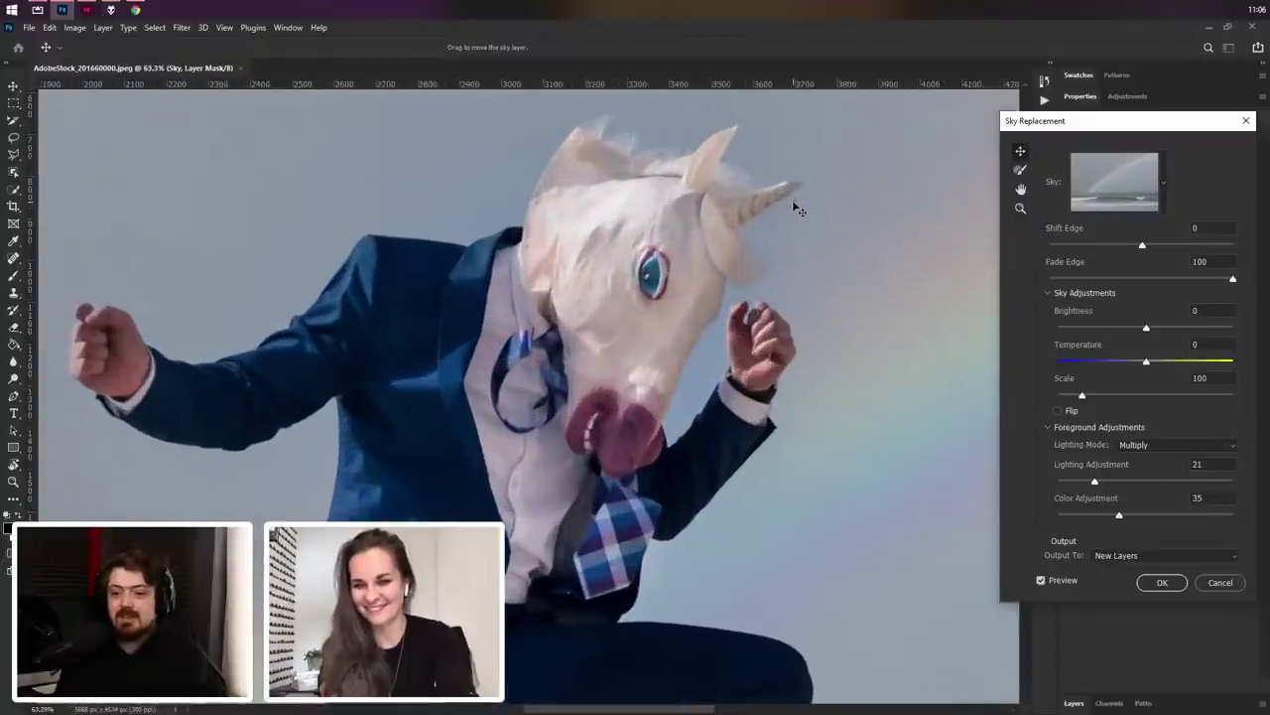
scroll(771, 274, "down", 2)
scroll(760, 263, "down", 3)
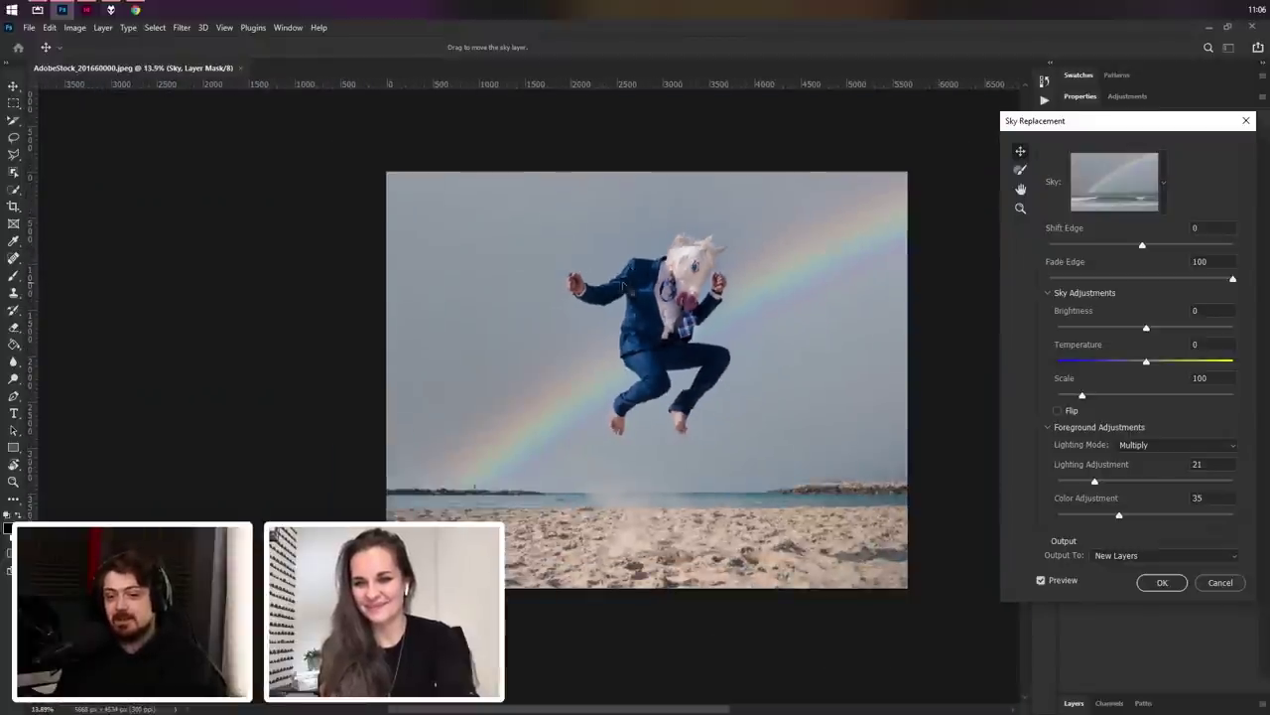
scroll(742, 332, "up", 1)
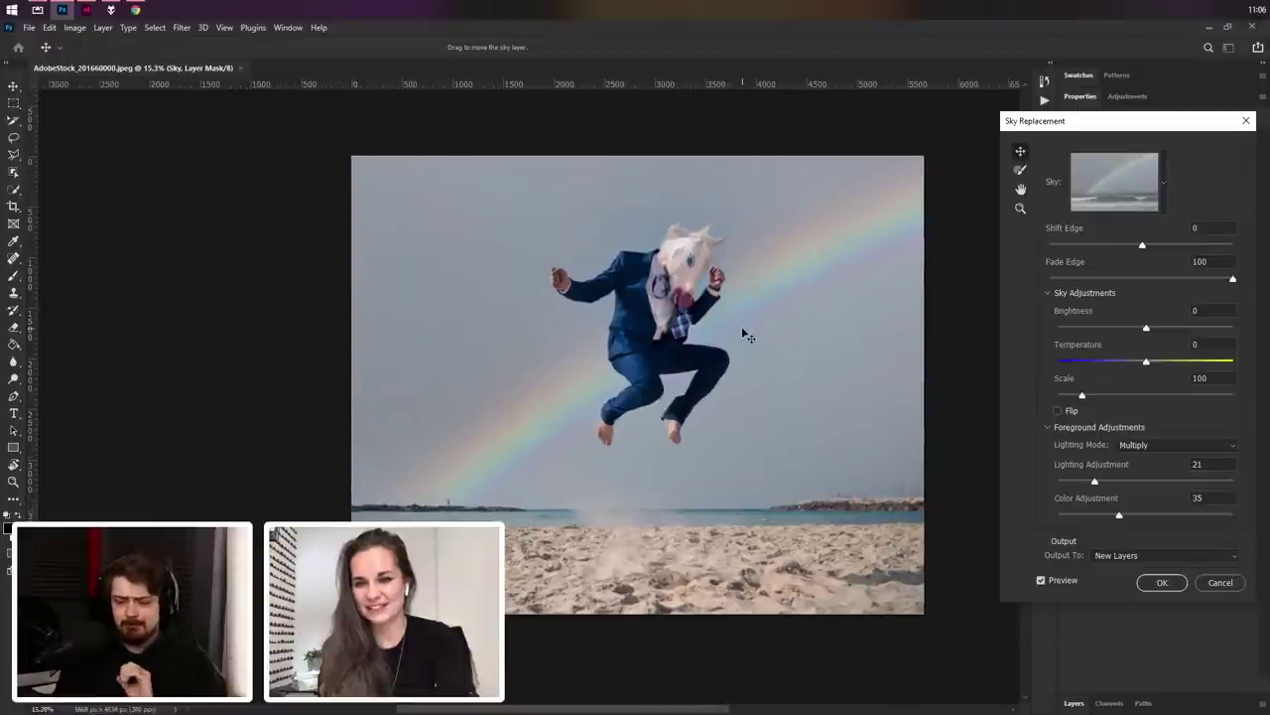
left_click_drag(742, 329, 740, 332)
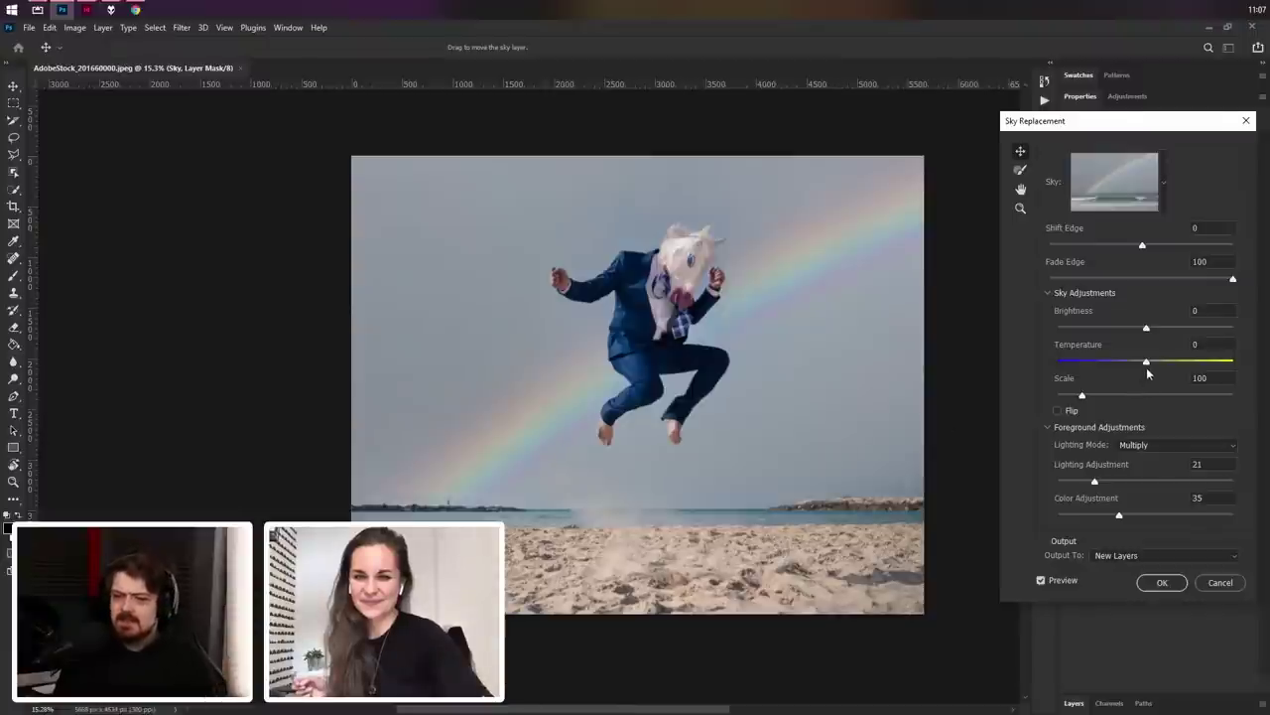
Step: Set the replacement sky's temperature to 46 and brightness to 6, and try it flipped before restoring its original direction
left_click_drag(1148, 365, 1189, 366)
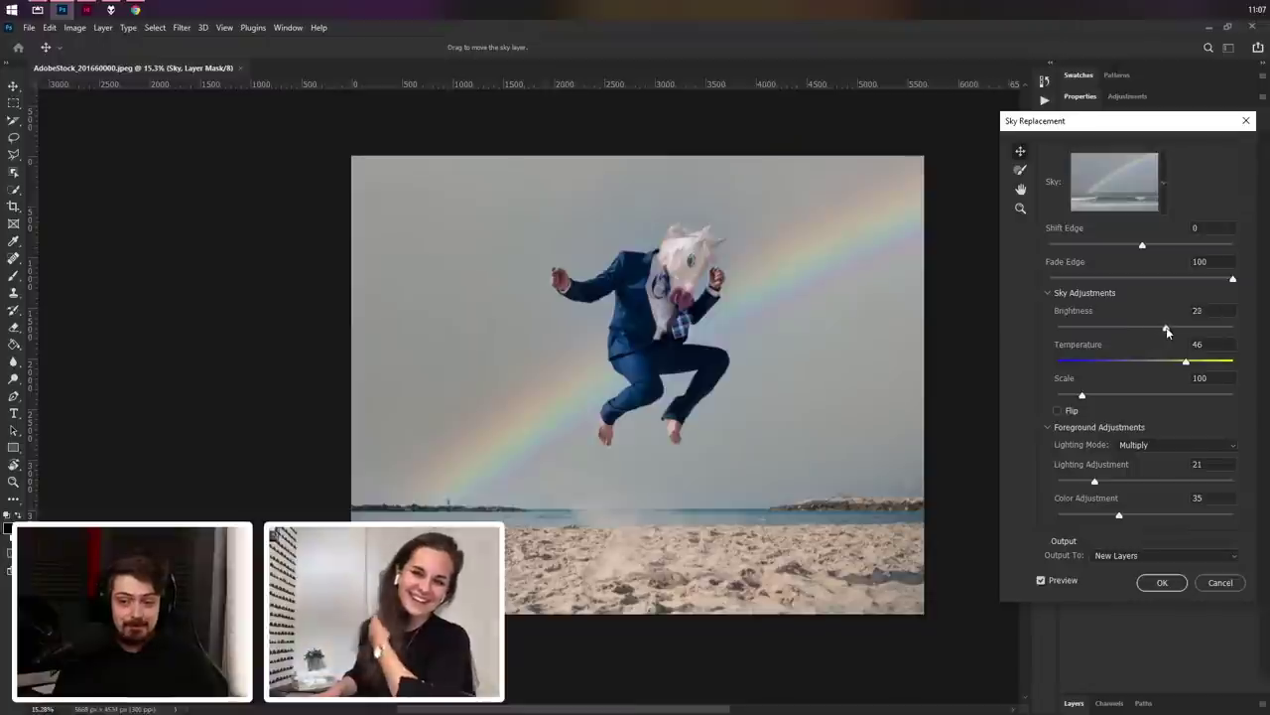
mouse_move(1148, 329)
left_mouse_down()
mouse_move(1173, 330)
mouse_move(1150, 331)
left_mouse_up()
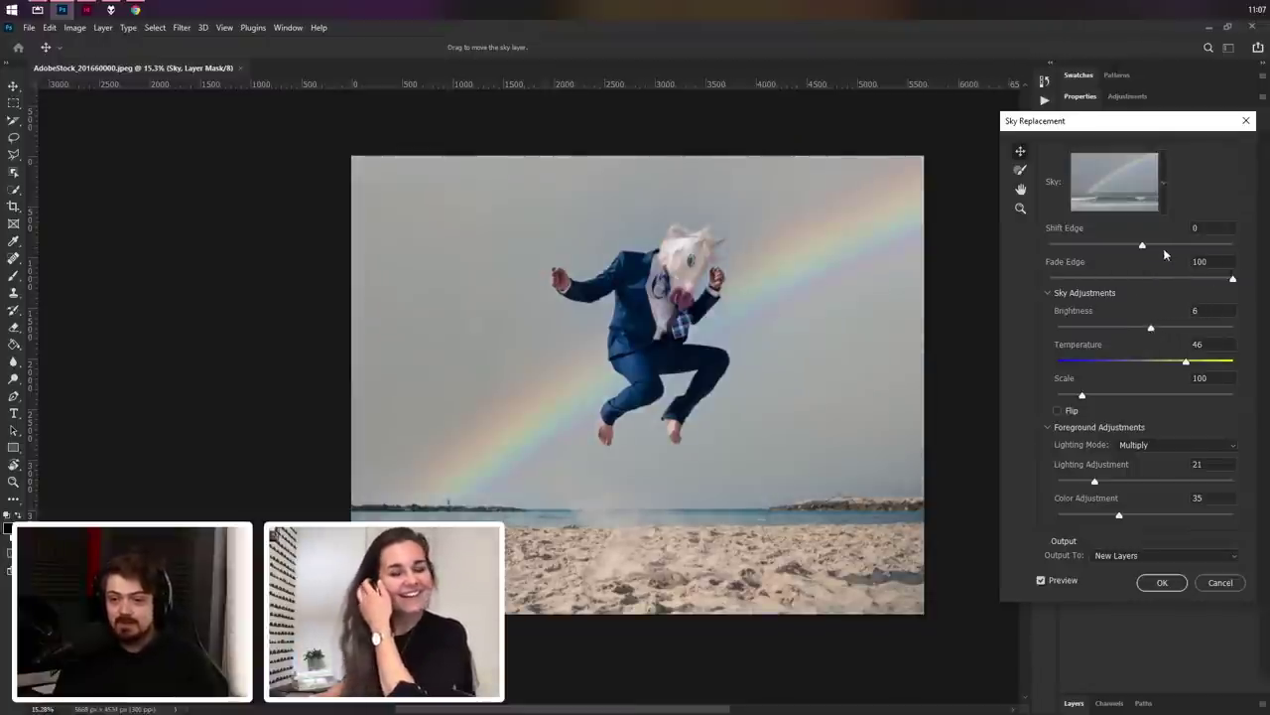
left_click(1058, 411)
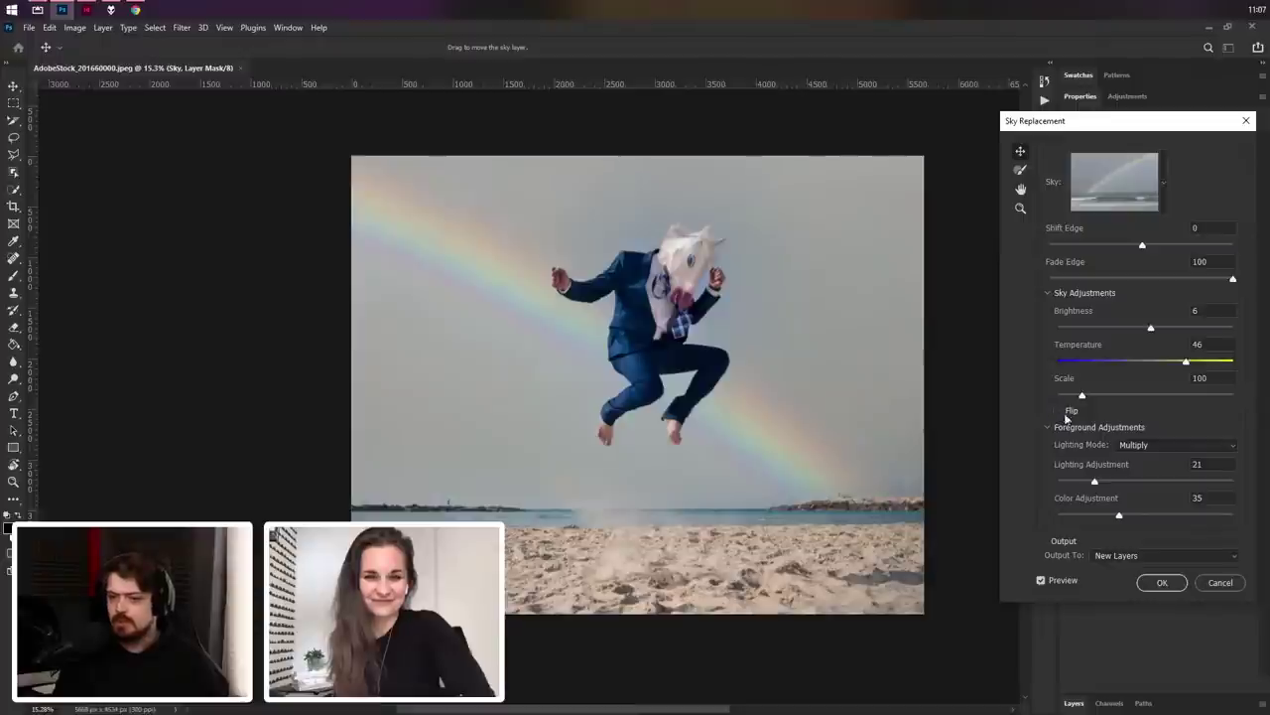
left_click(1058, 411)
Step: Set the foreground lighting mode to Screen, the lighting adjustment to 16 and the color adjustment to 76
left_click(1149, 444)
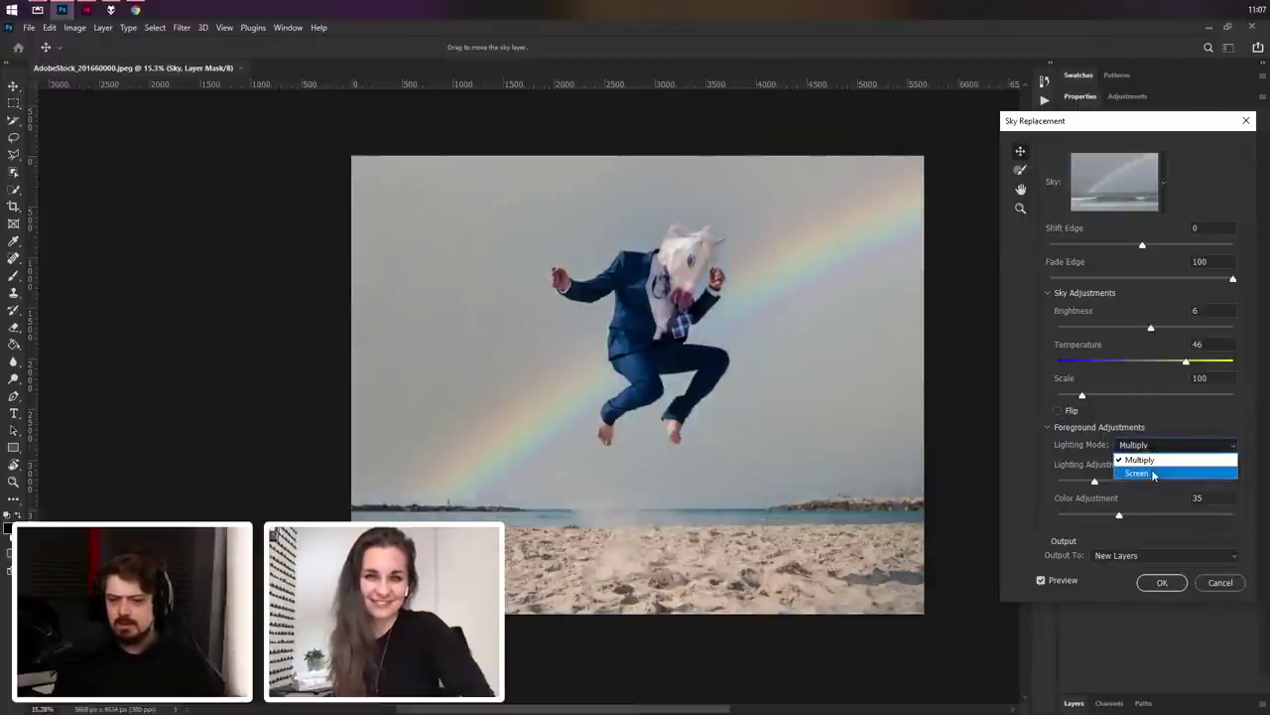
left_click(1154, 474)
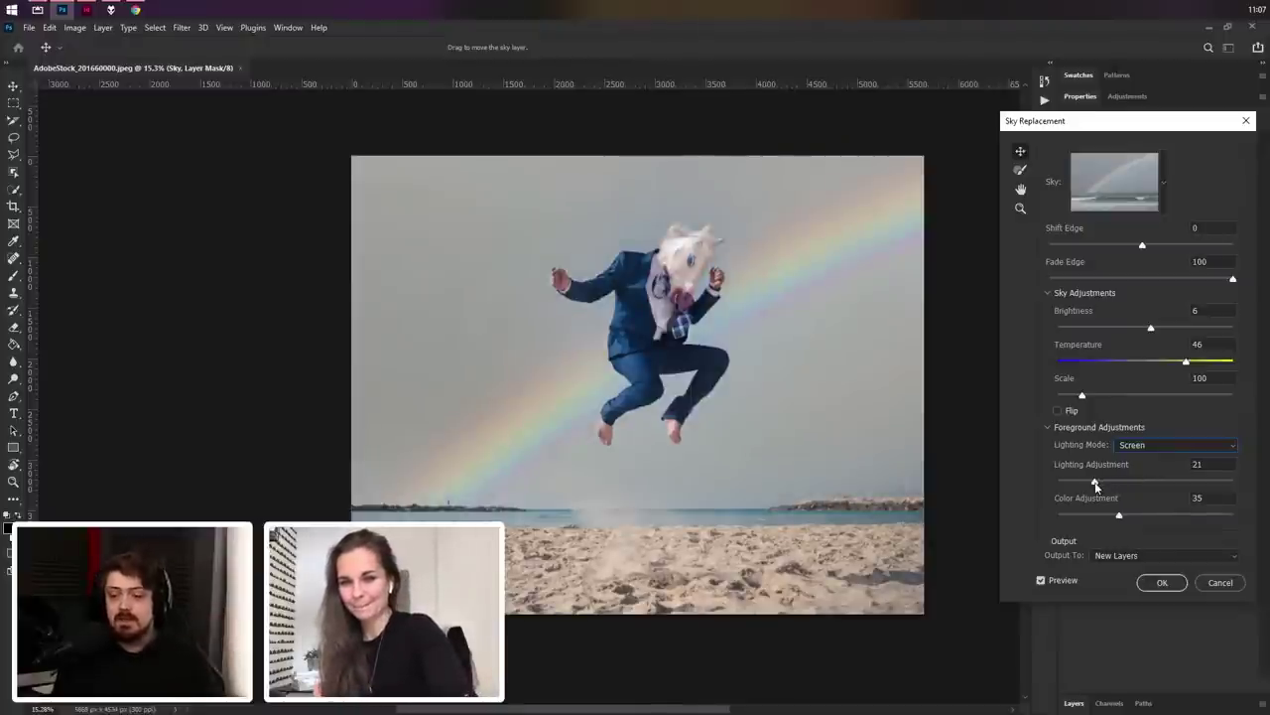
left_click_drag(1095, 484, 1196, 517)
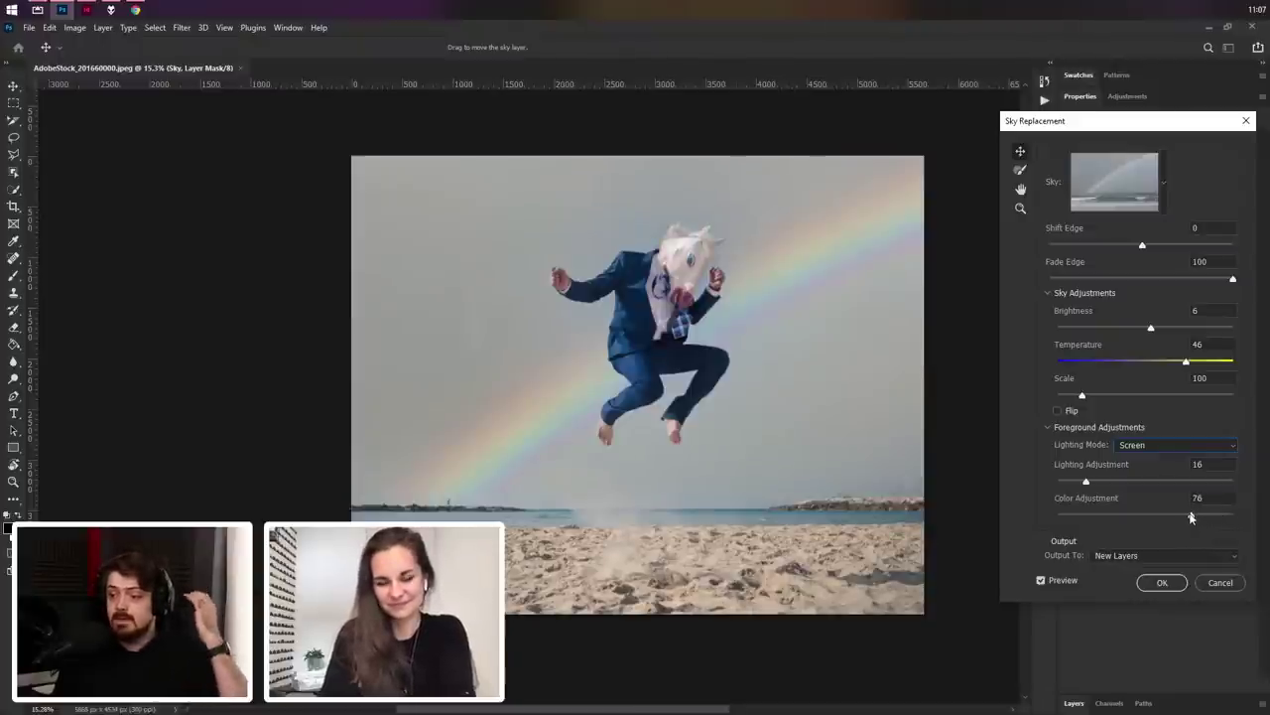
Step: Try a cloudy preset from Blue Skies and a red sunset from Spectacular, and return to the rainbow sky
left_click(1162, 204)
scroll(1253, 342, "down", 1)
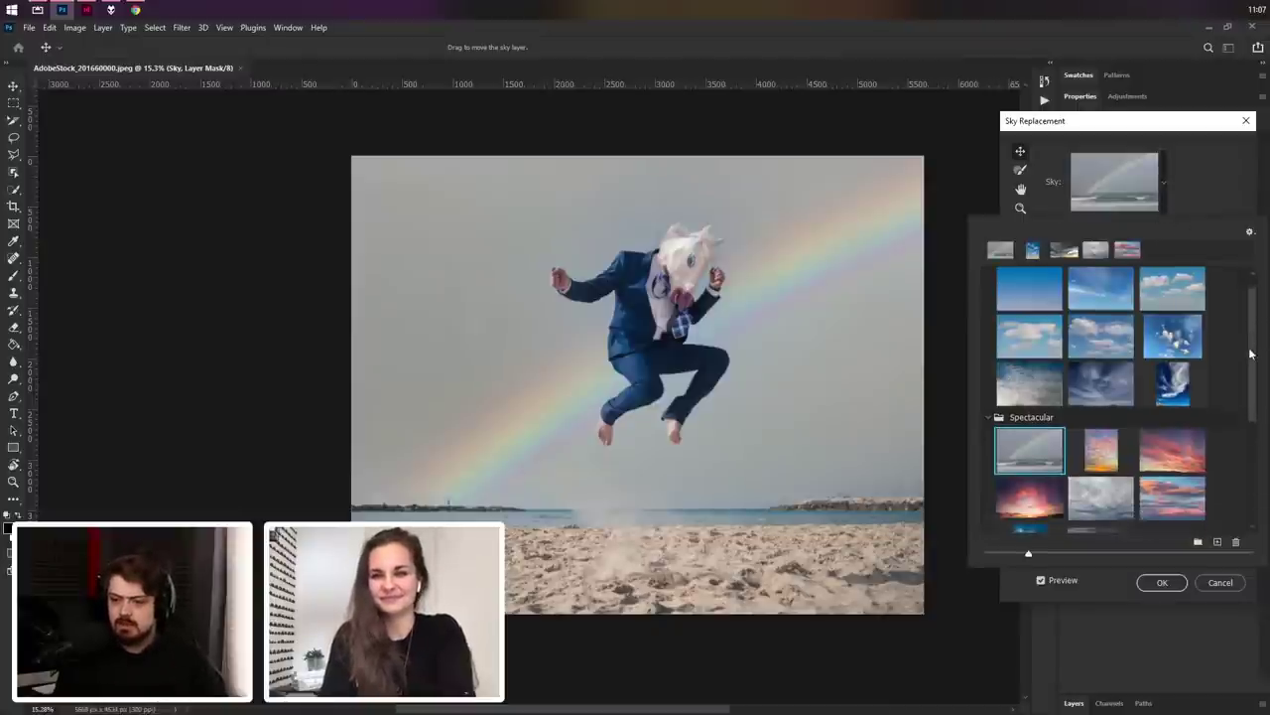
left_click_drag(1251, 354, 1239, 288)
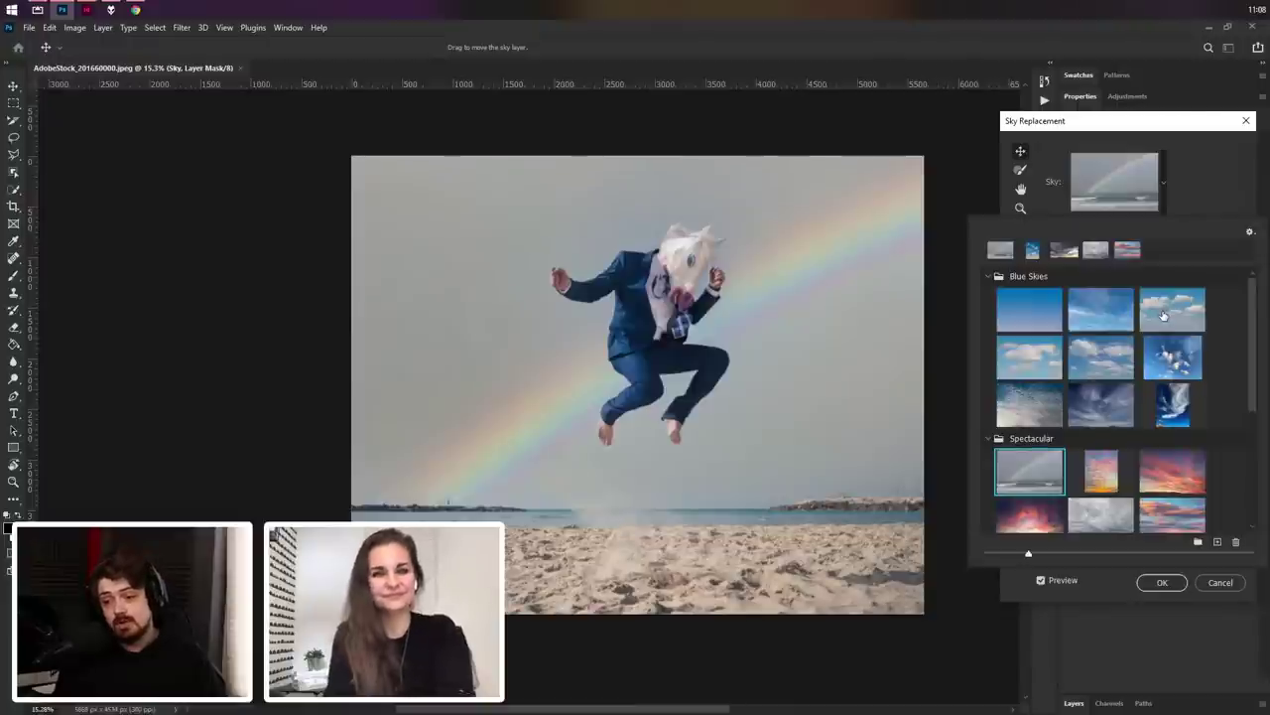
left_click(1163, 314)
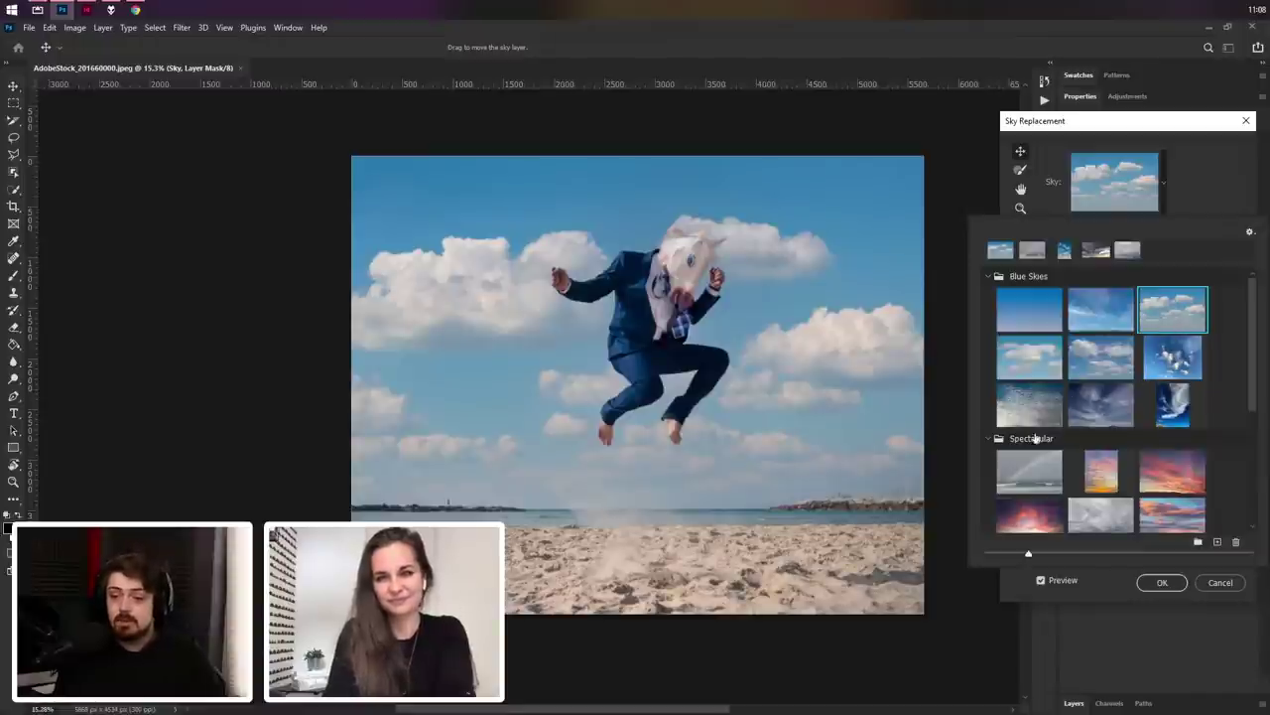
left_click(1033, 514)
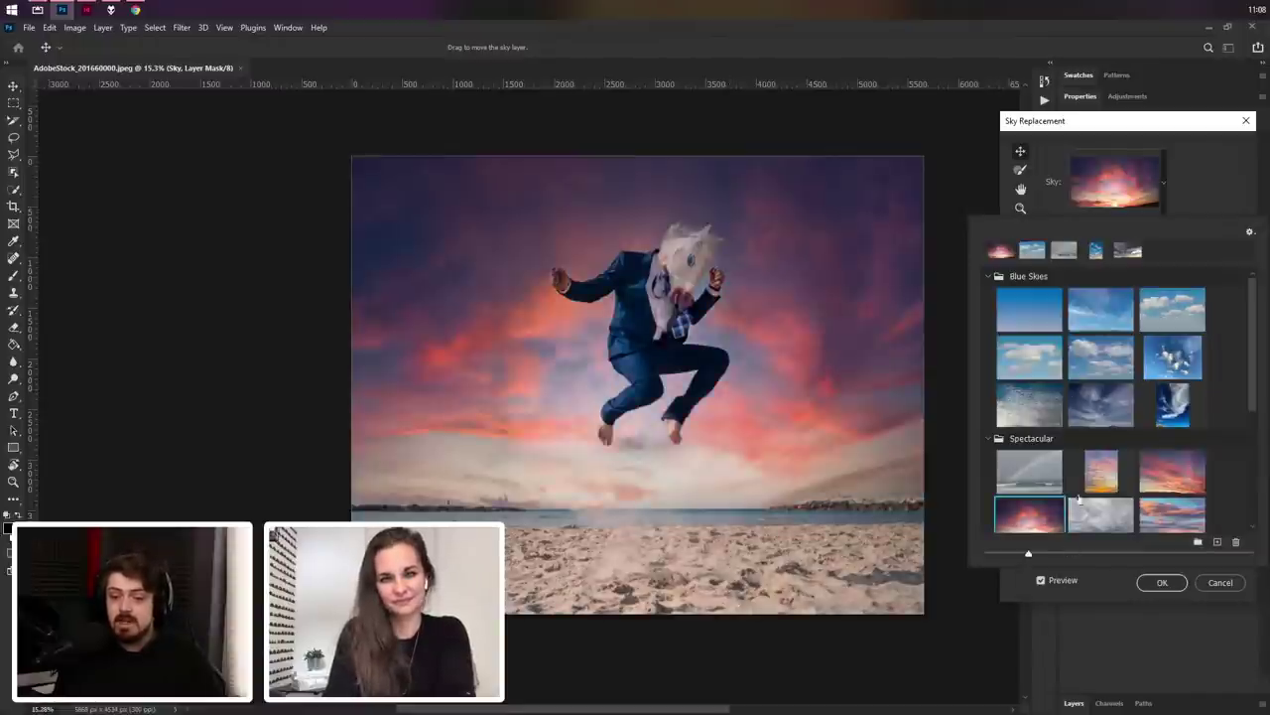
scroll(1097, 453, "down", 2)
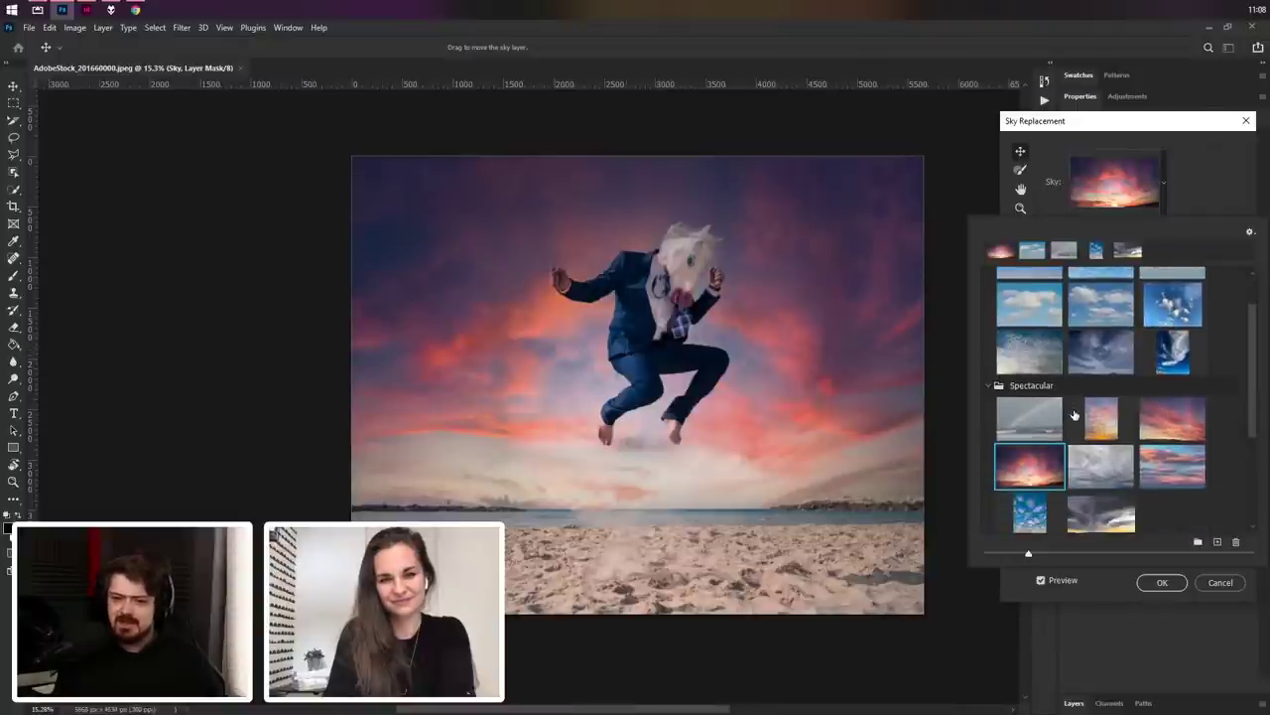
scroll(1072, 415, "down", 1)
left_click(1024, 402)
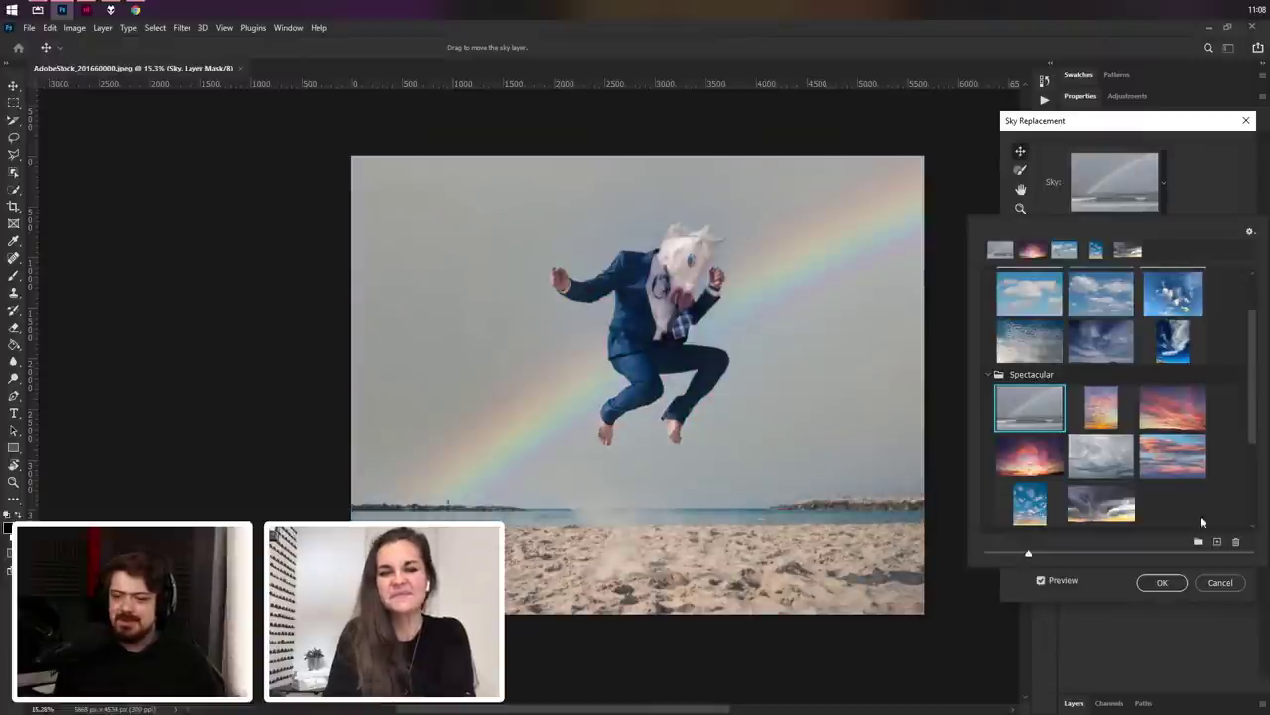
left_click(1206, 173)
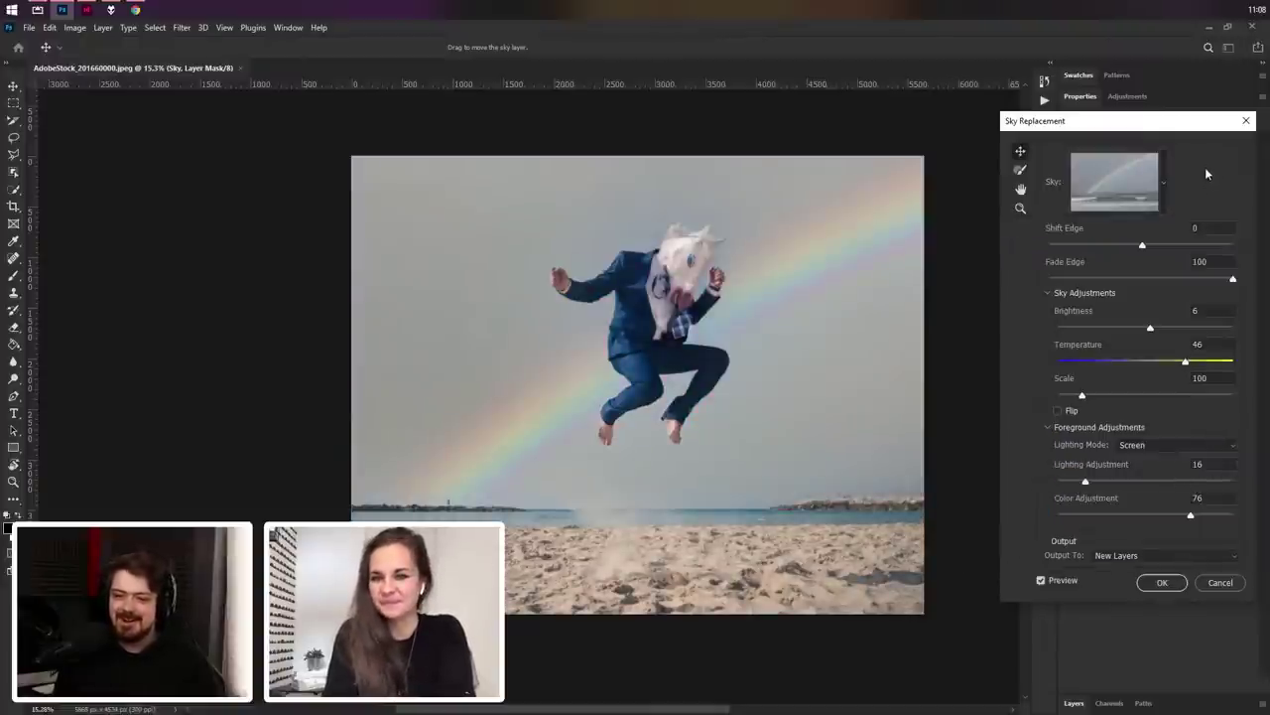
Step: Keep the output set to New Layers and apply the sky replacement
left_click(1117, 555)
left_click(1124, 560)
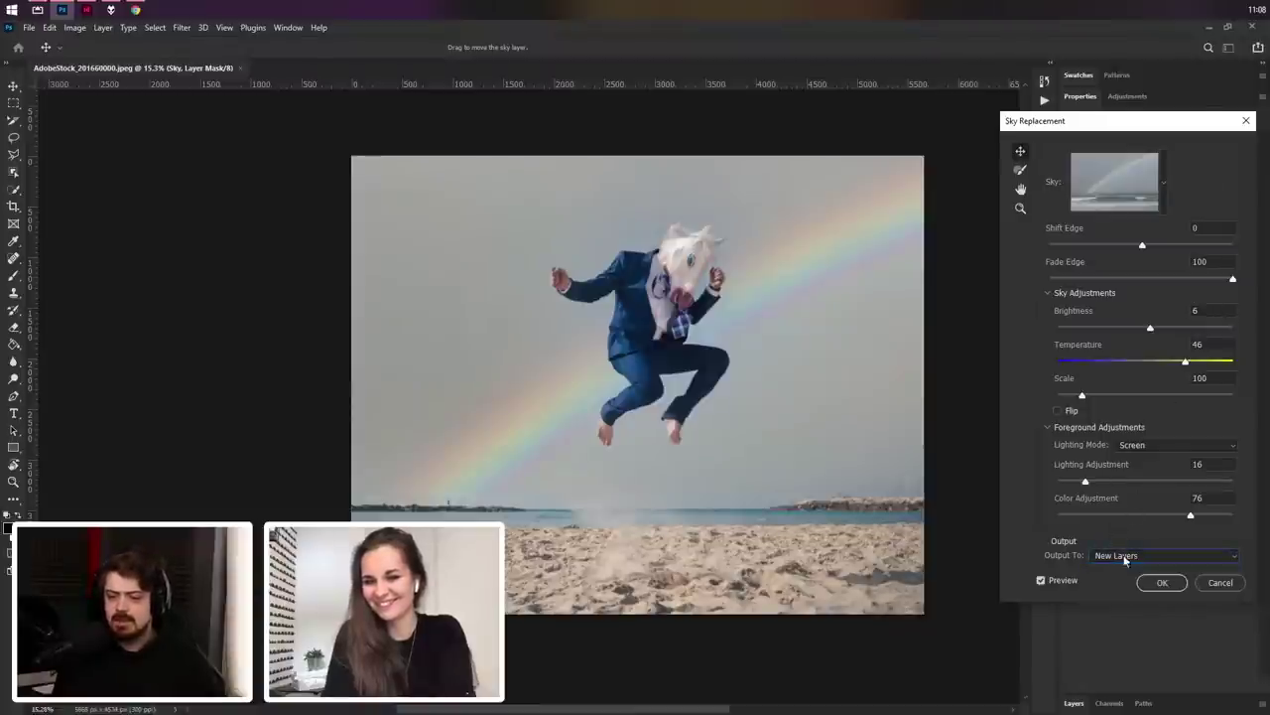
left_click(1156, 583)
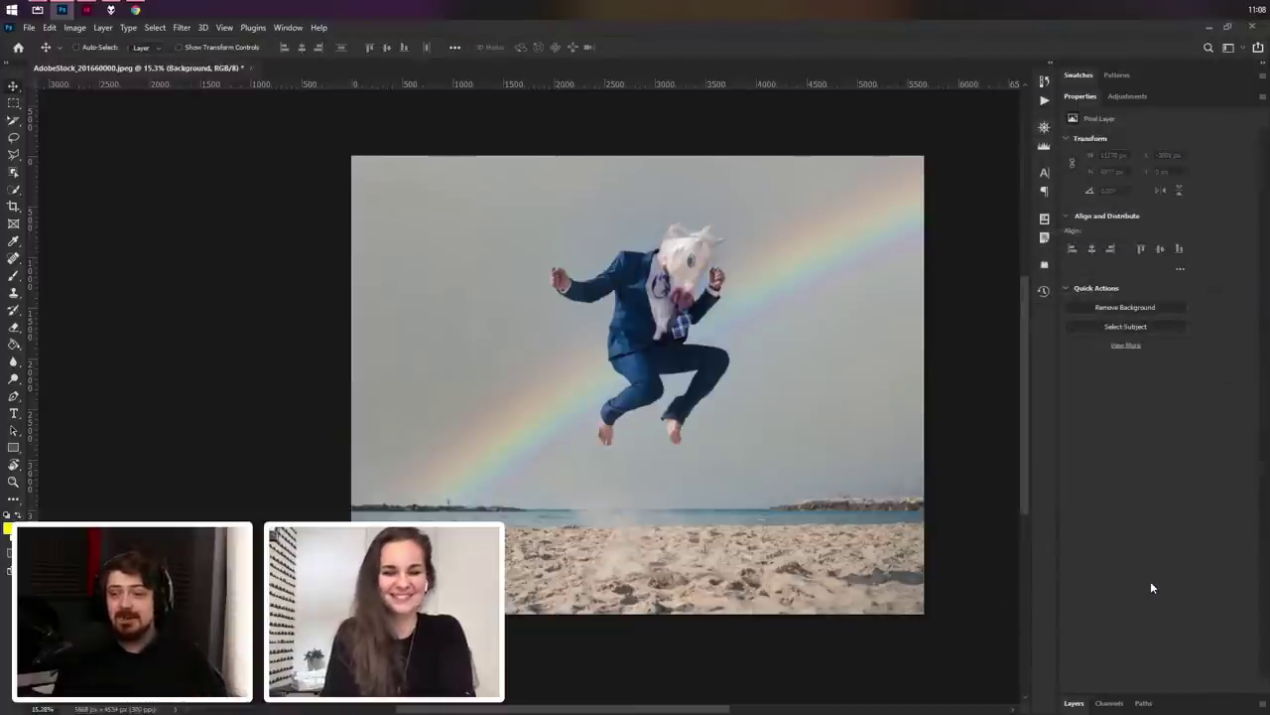
Step: Make room for the whole layer stack and show the contents of the Sky Replacement Group
left_click(1074, 703)
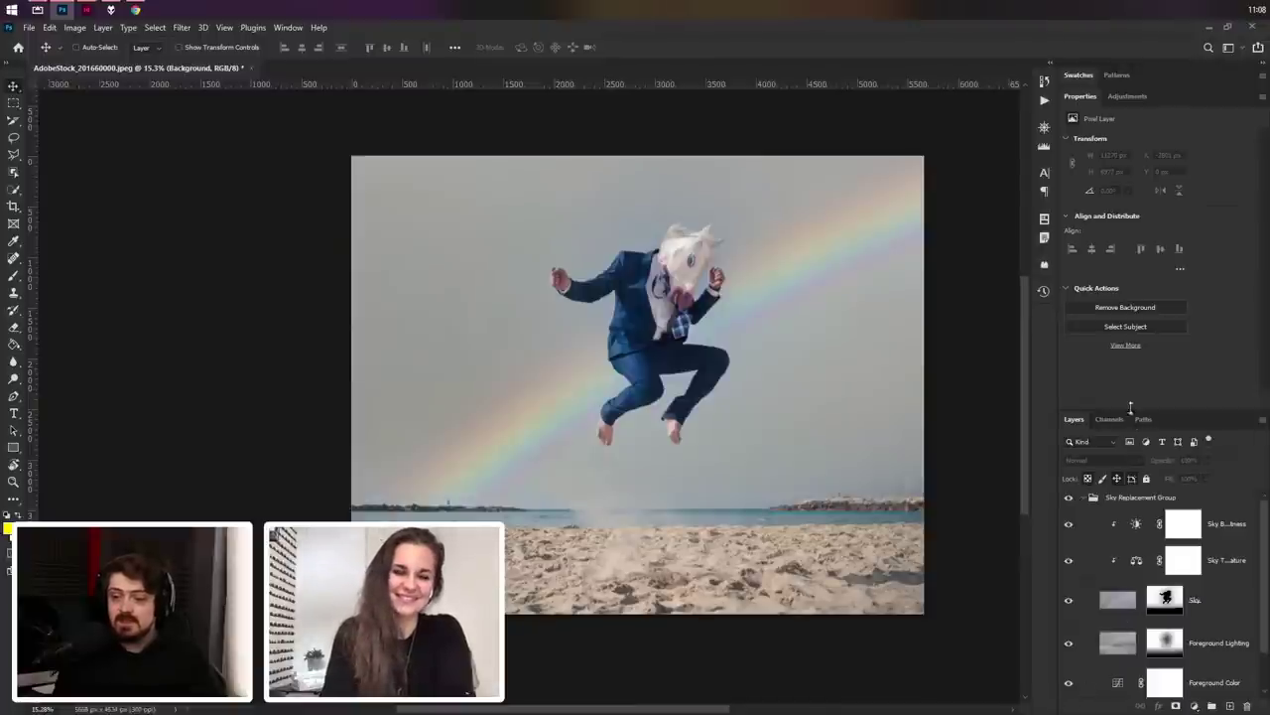
left_click_drag(1130, 407, 1124, 260)
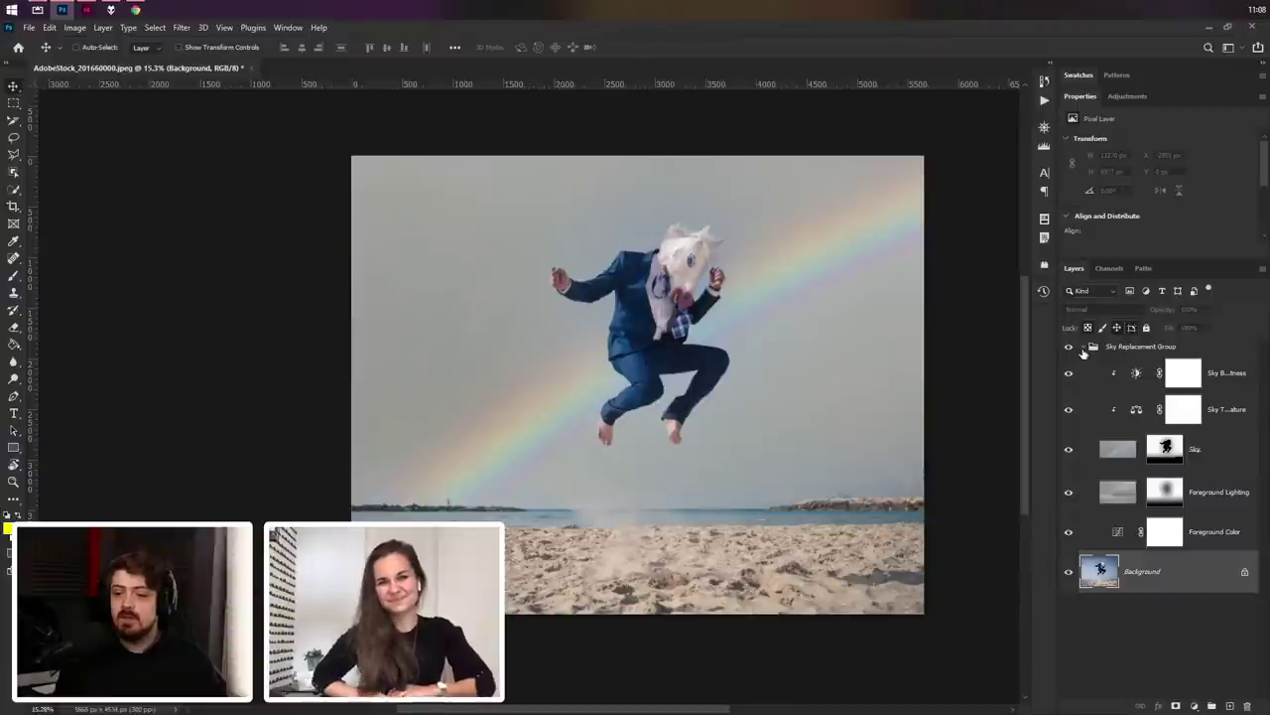
left_click(1082, 347)
left_click(1128, 350)
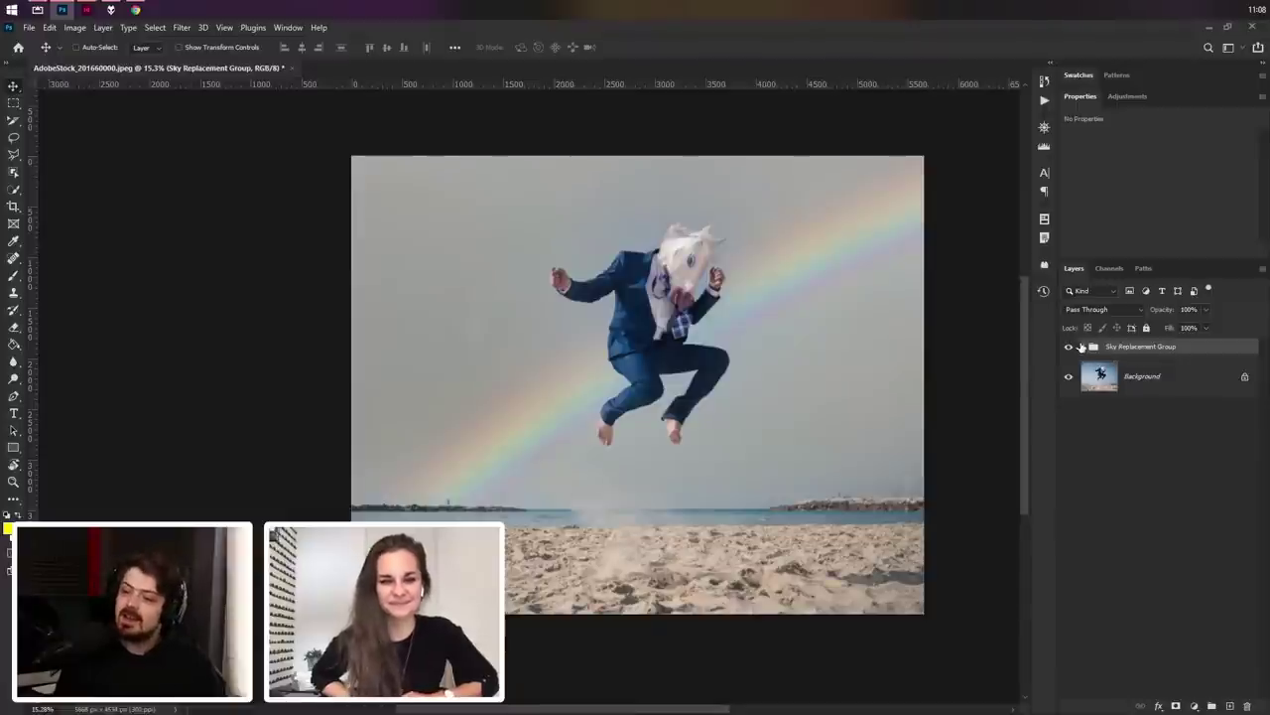
left_click(1082, 346)
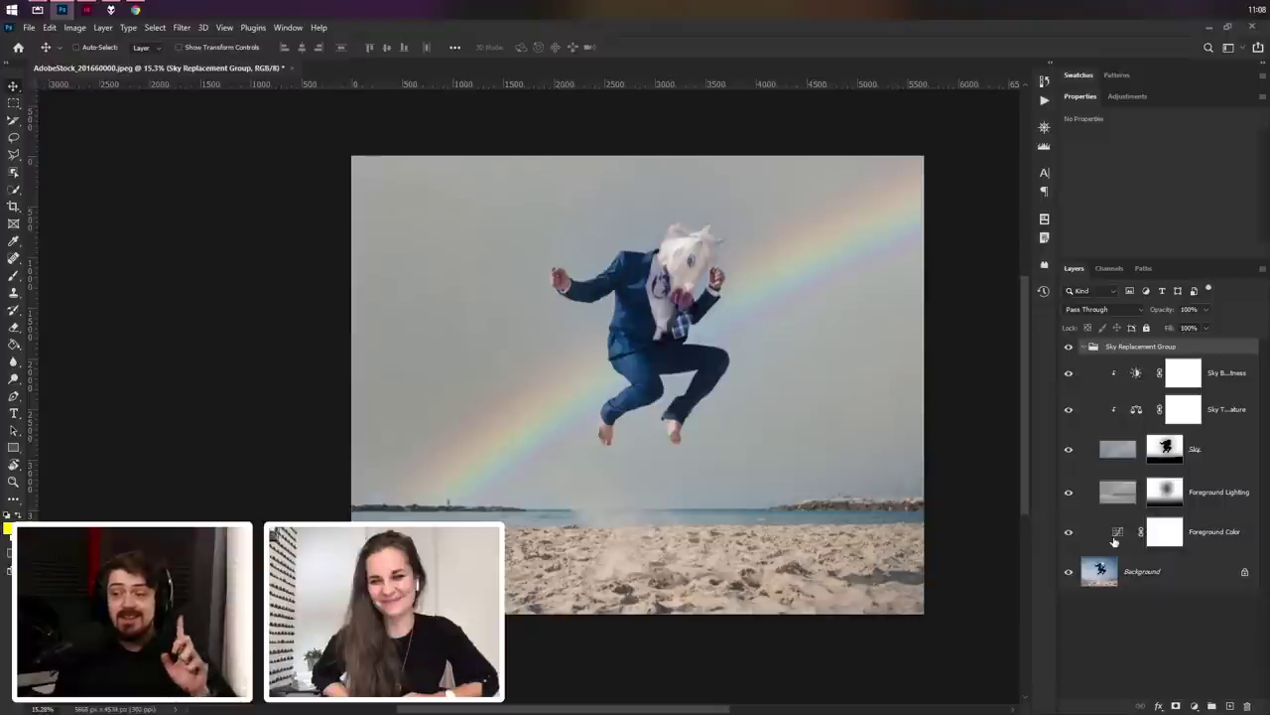
Step: Set the midtone Yellow–Blue balance of the Sky Temperature adjustment layer to -26
left_click(1069, 411)
left_click(1137, 410)
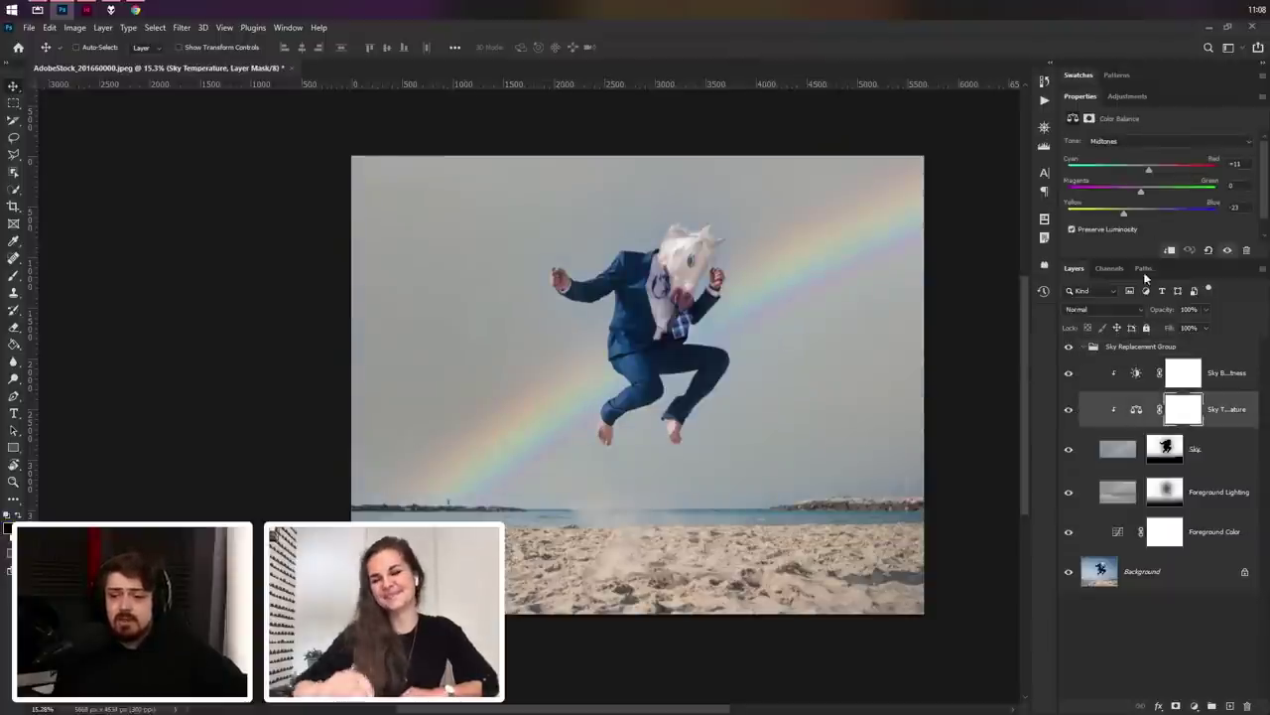
mouse_move(1121, 211)
left_mouse_down()
mouse_move(1183, 209)
mouse_move(1092, 209)
mouse_move(1184, 205)
mouse_move(1115, 213)
left_mouse_up()
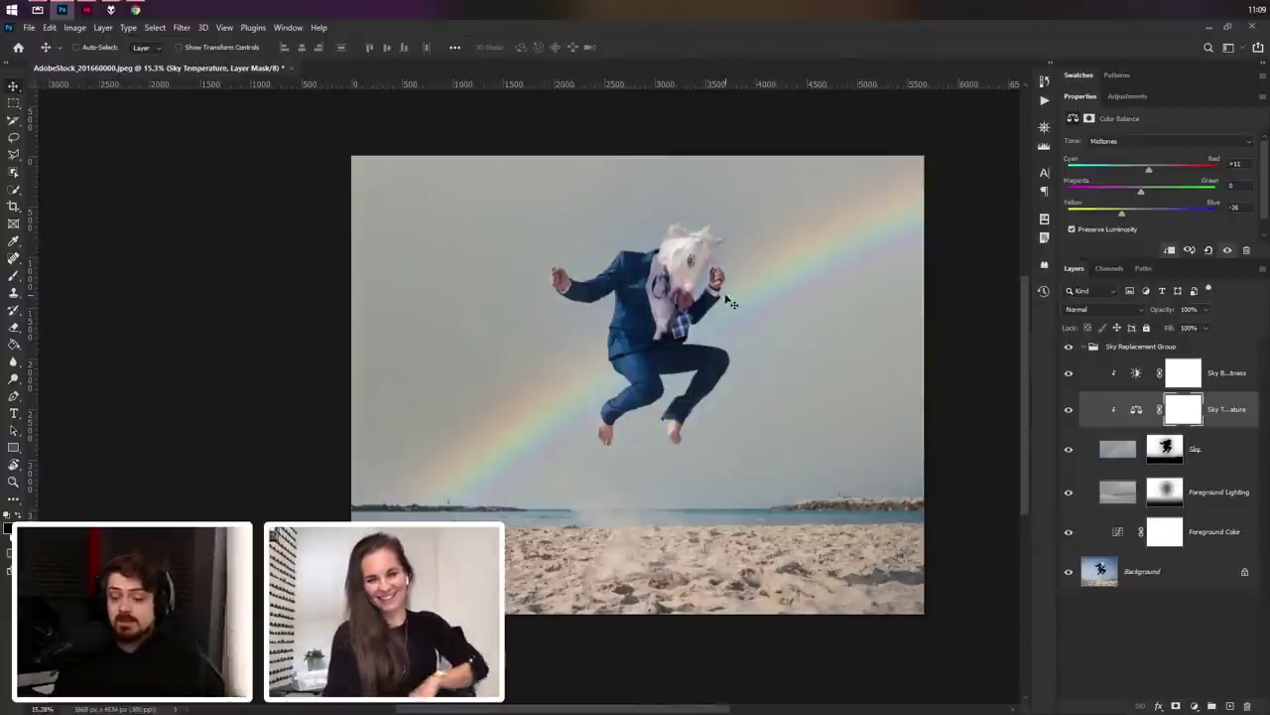
Step: Display only the Sky layer's mask in close-up at the gap between the horse mask and the raised hand
scroll(724, 297, "up", 6)
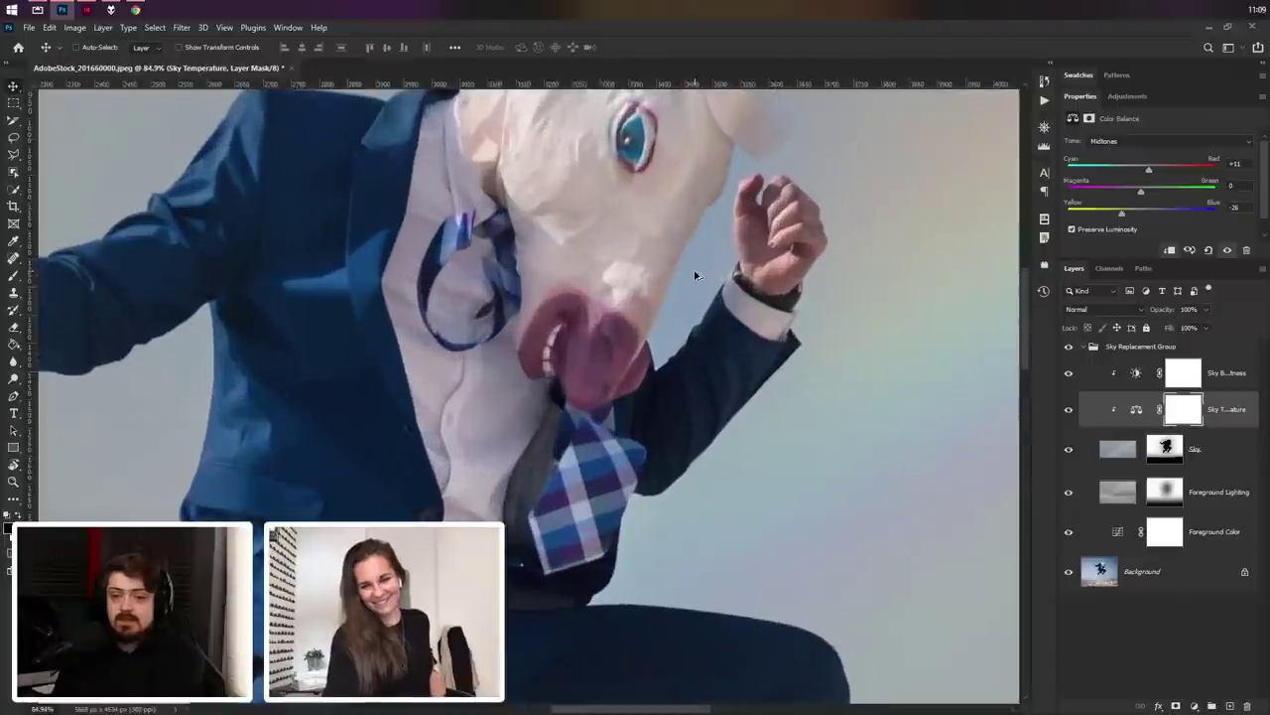
scroll(695, 275, "up", 4)
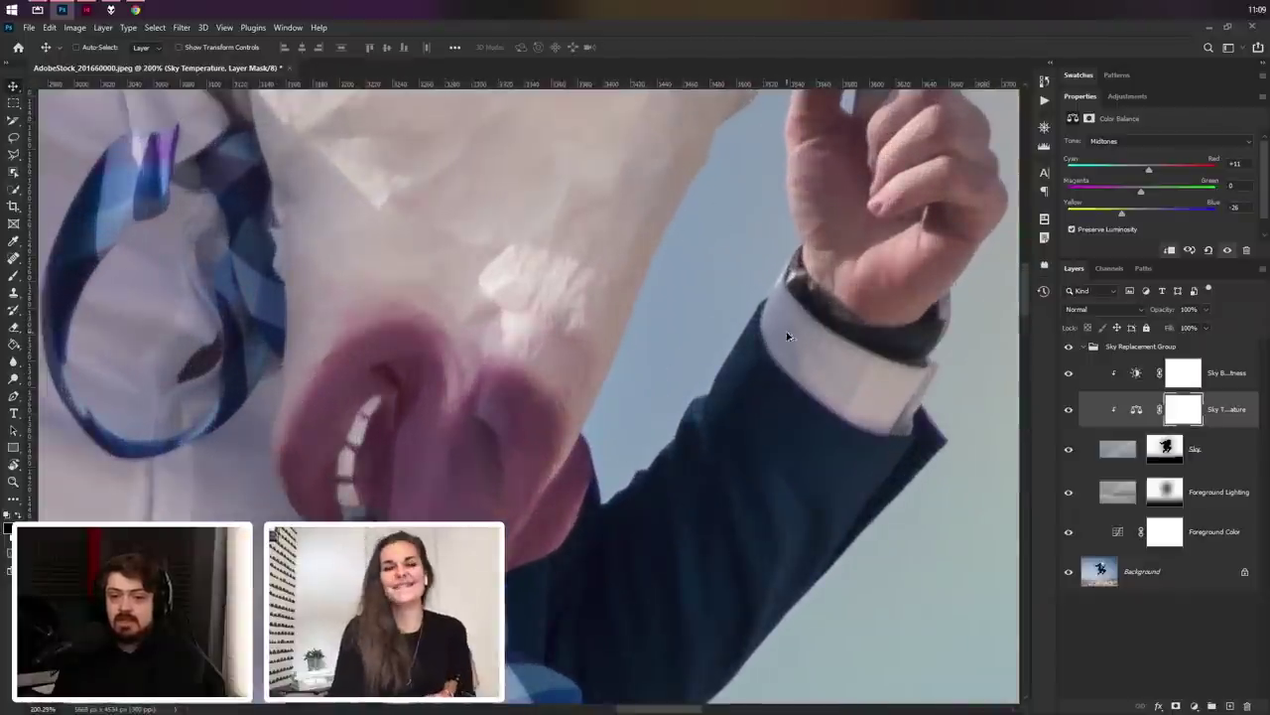
left_click(1167, 451)
left_click(1165, 452, "alt")
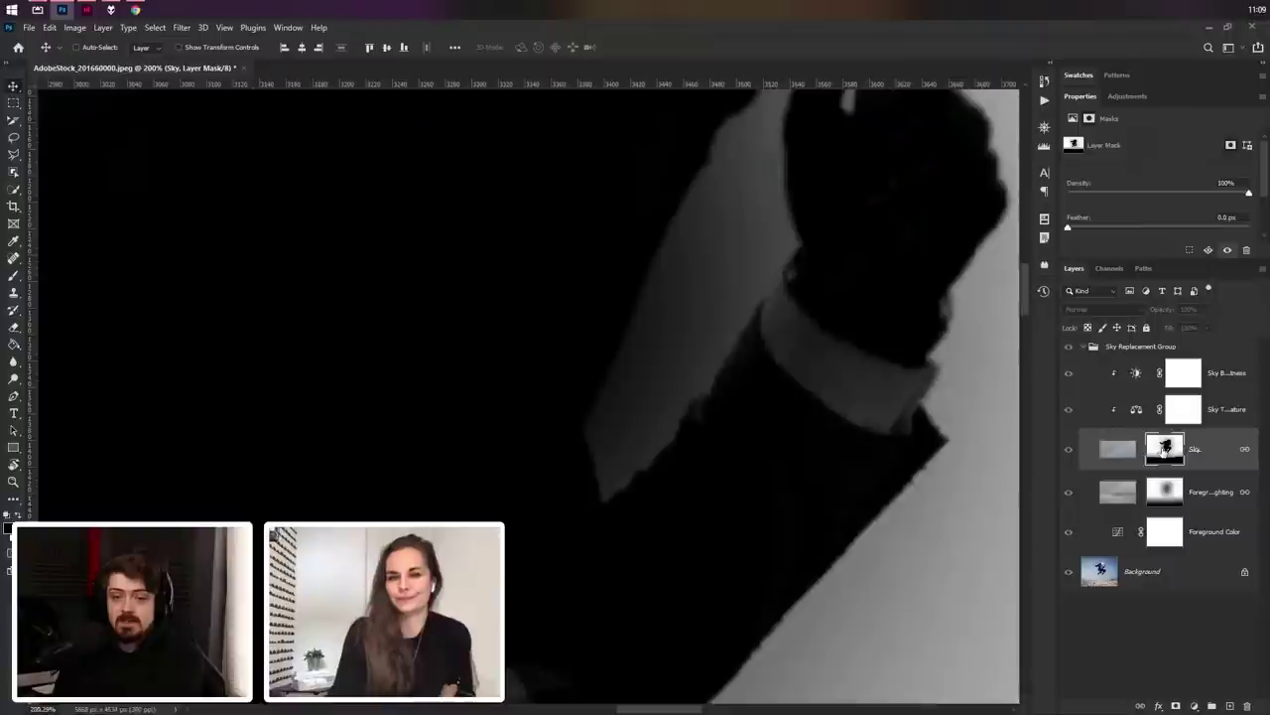
Step: Choose a soft brush from the General Brushes set for painting on the Sky layer's mask
key("b")
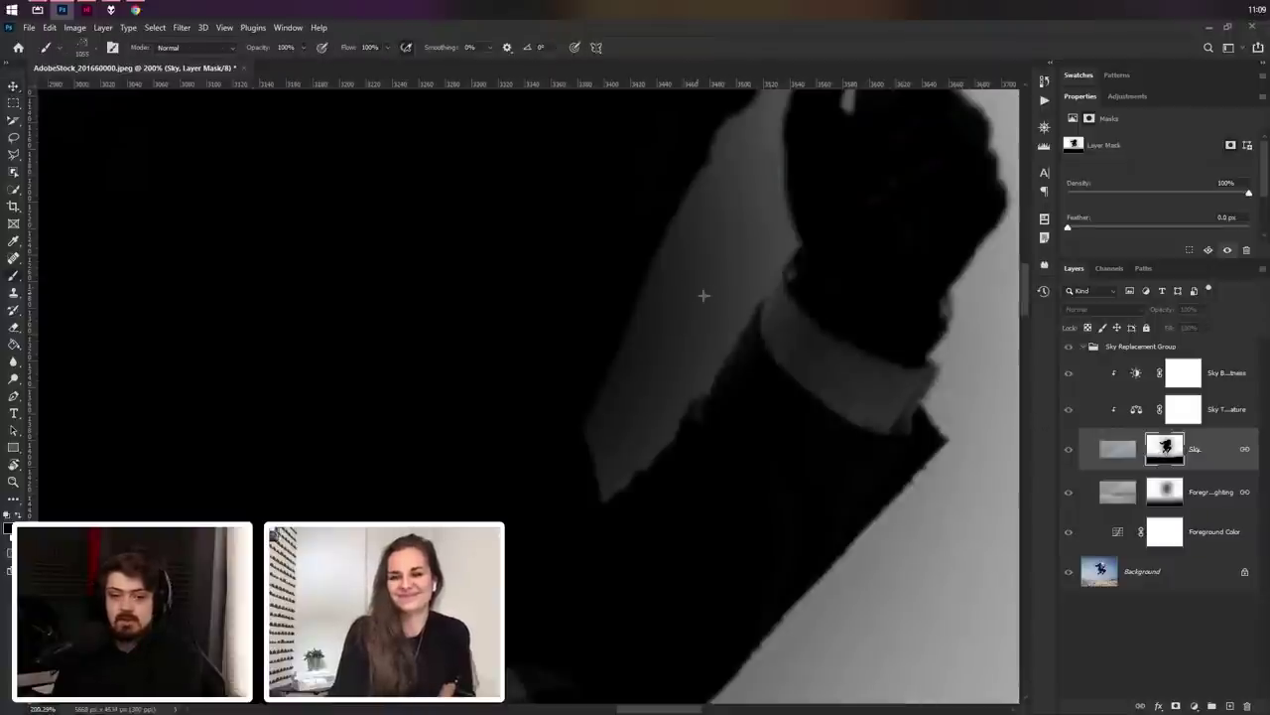
mouse_move(731, 292)
left_mouse_down()
mouse_move(154, 353)
mouse_move(371, 328)
left_mouse_up()
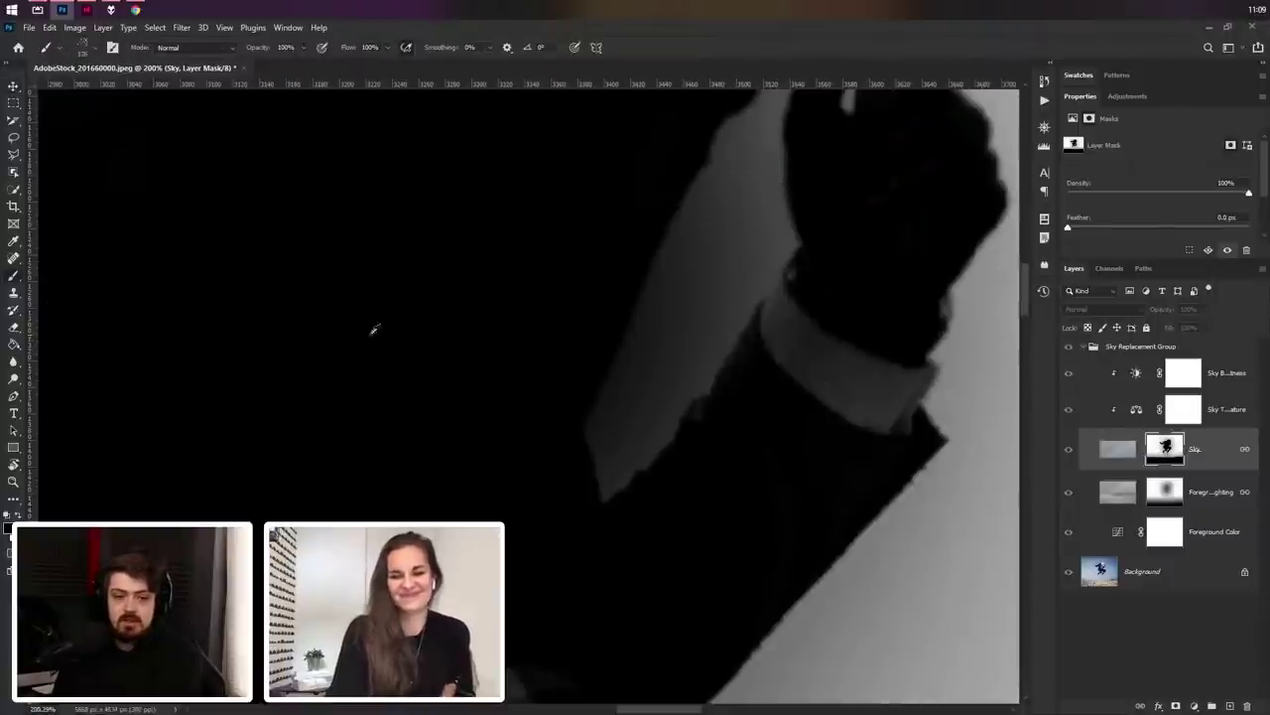
left_click(89, 54)
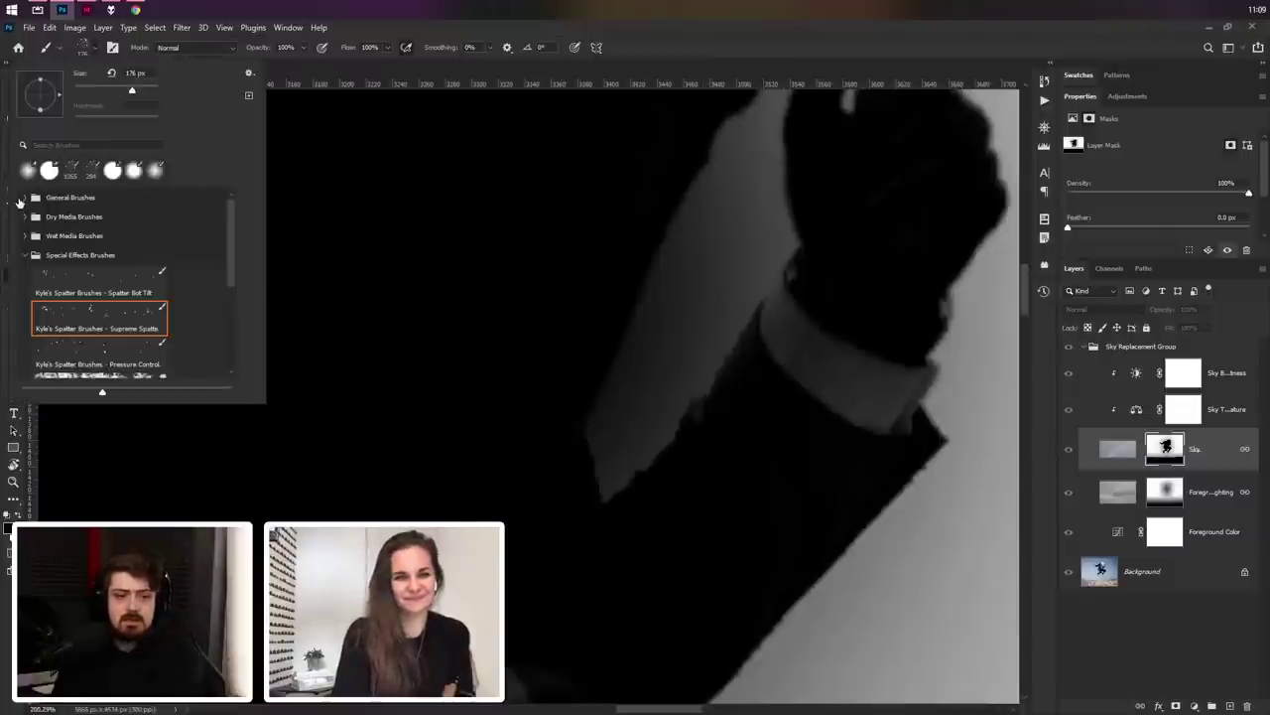
left_click(23, 199)
left_click(99, 213)
Step: Try a black stroke over the gap and shirt cuff on the Sky mask, and undo it
left_click(738, 368)
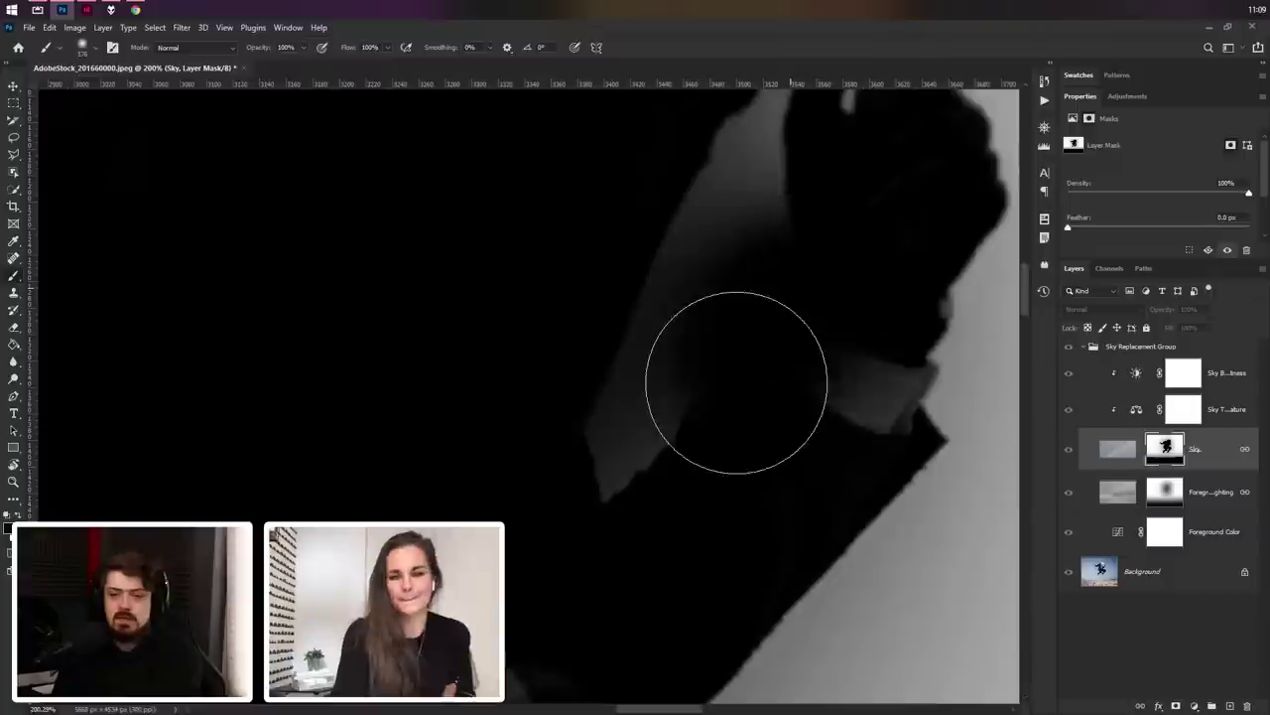
left_click_drag(738, 368, 744, 348)
key("ctrl+z")
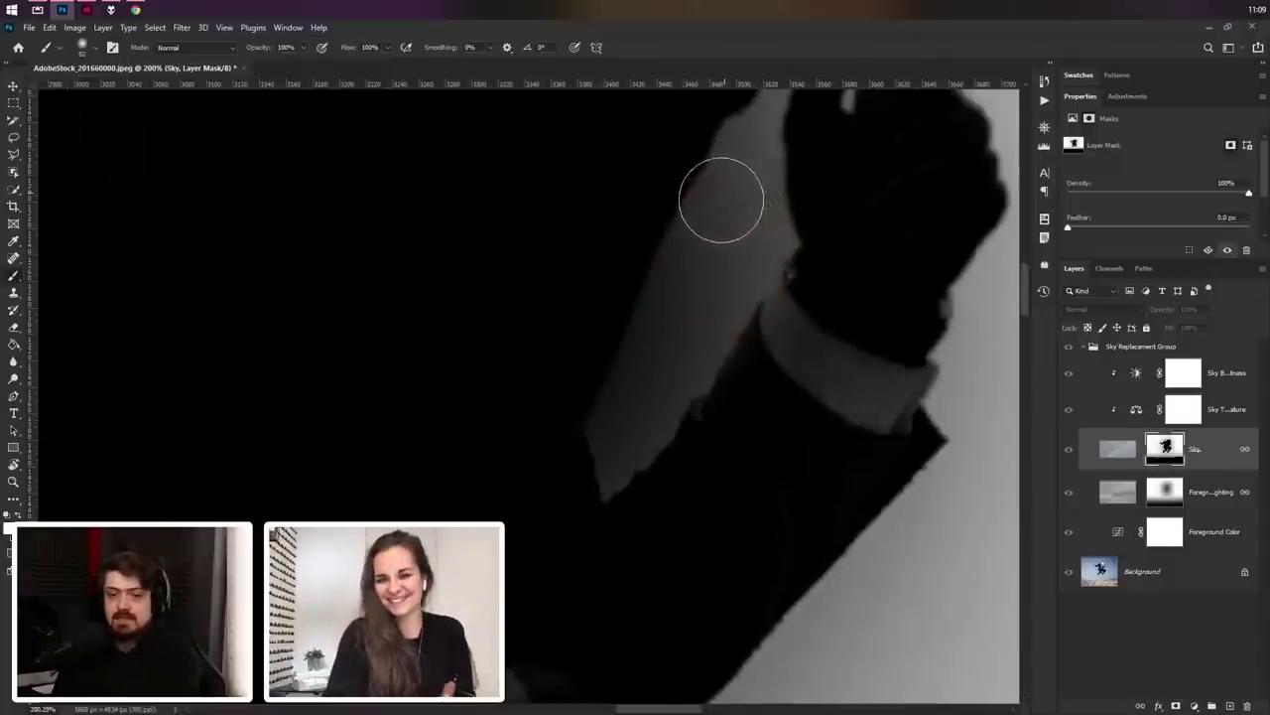
Step: Try painting the gap beside the raised arm white at full flow on the Sky mask, and return to the normal image view
mouse_move(721, 198)
left_mouse_down()
mouse_move(635, 417)
mouse_move(760, 252)
left_mouse_up()
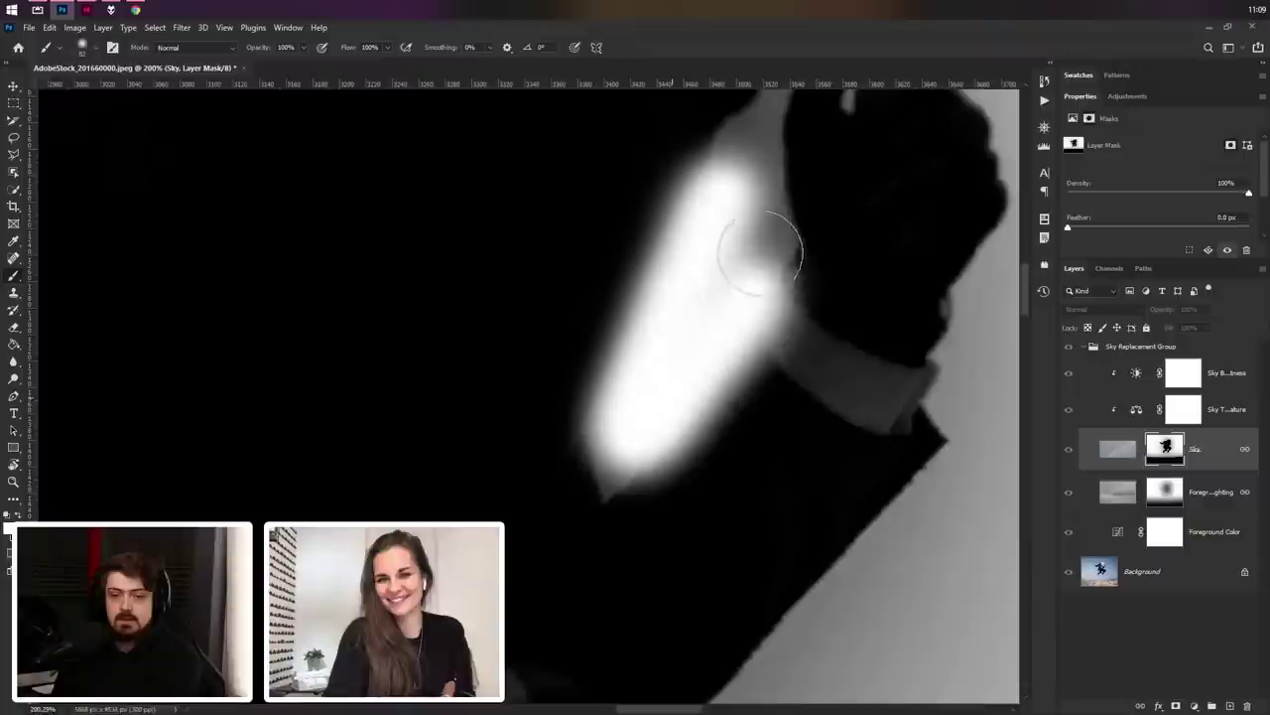
left_click(1166, 458, "alt")
scroll(643, 302, "down", 3)
scroll(689, 307, "down", 3)
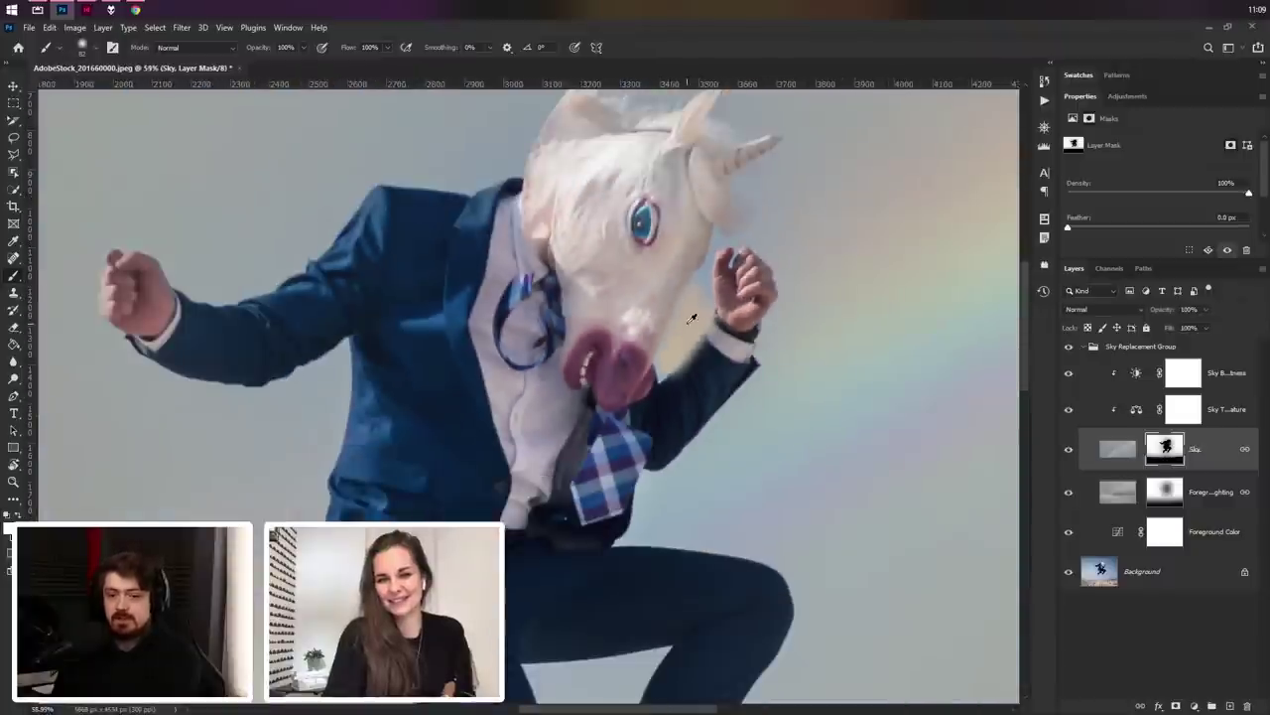
Step: Set the brush flow to 17% and paint the new sky softly into the gap between the horse mask and raised arm
scroll(689, 312, "up", 5)
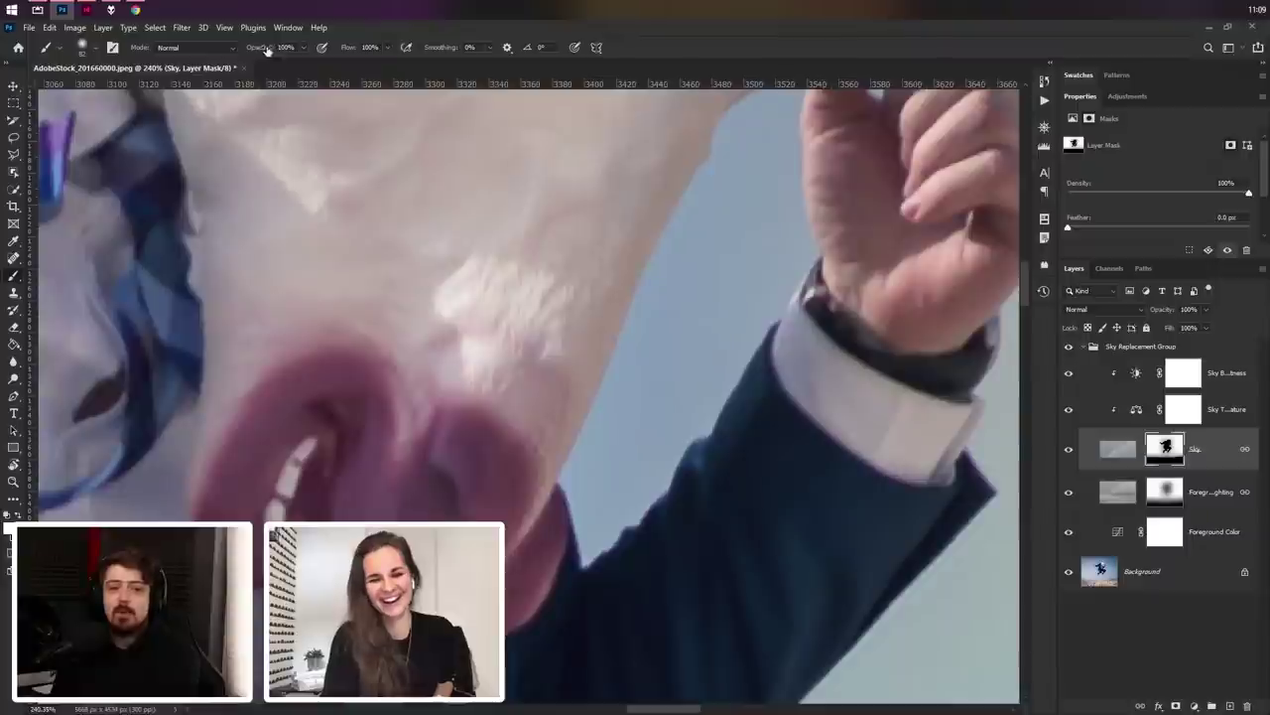
left_click_drag(347, 50, 276, 61)
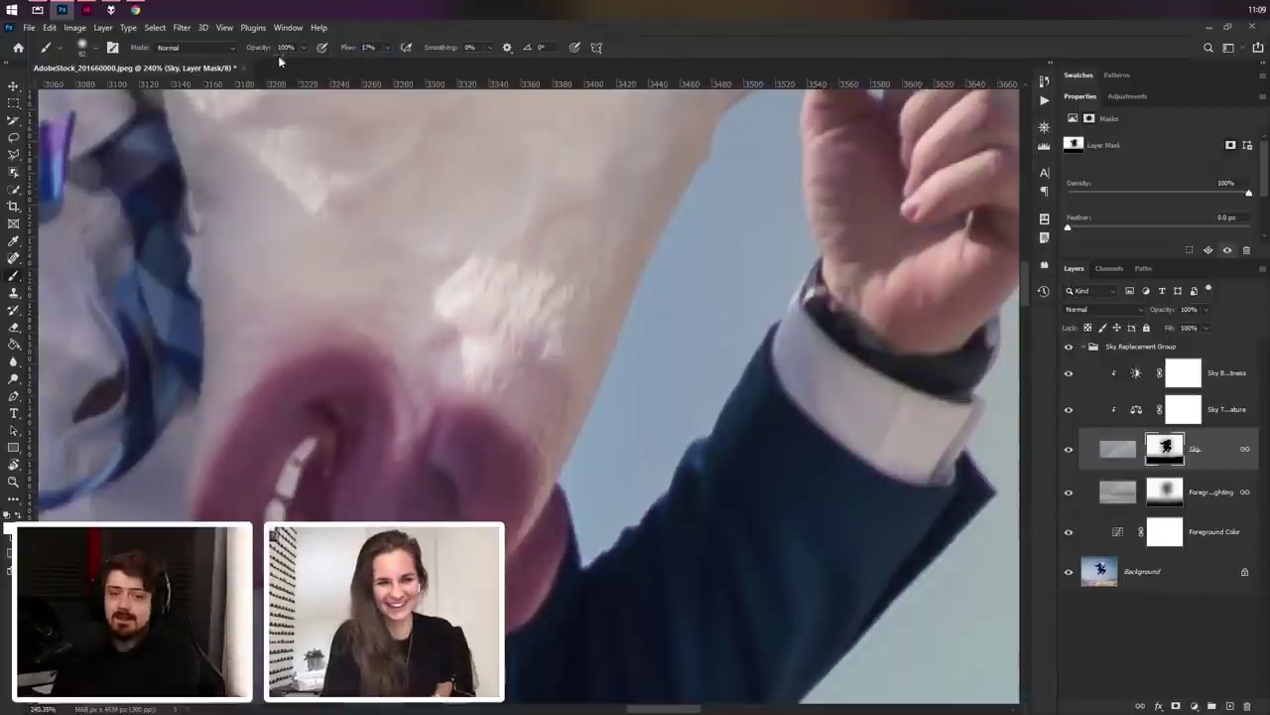
mouse_move(727, 238)
left_mouse_down()
mouse_move(644, 469)
mouse_move(693, 318)
mouse_move(614, 472)
mouse_move(736, 228)
mouse_move(740, 117)
mouse_move(745, 330)
left_mouse_up()
scroll(605, 525, "down", 8)
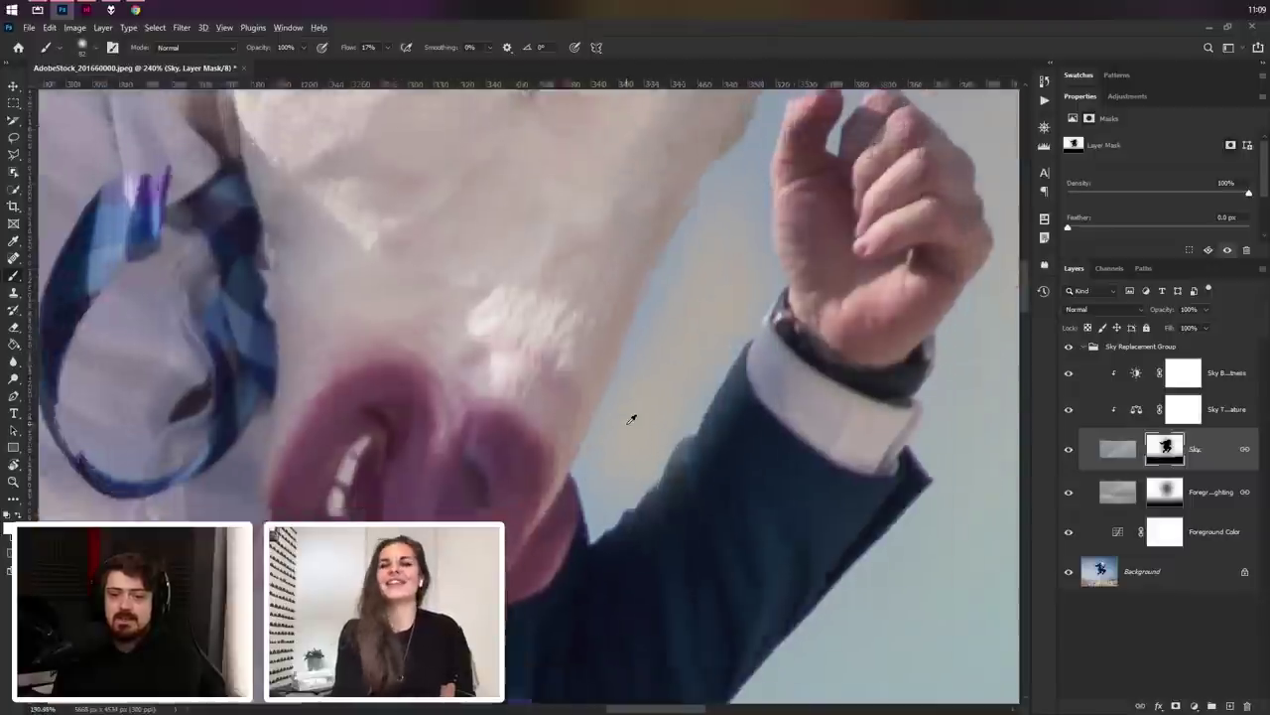
scroll(640, 385, "down", 3)
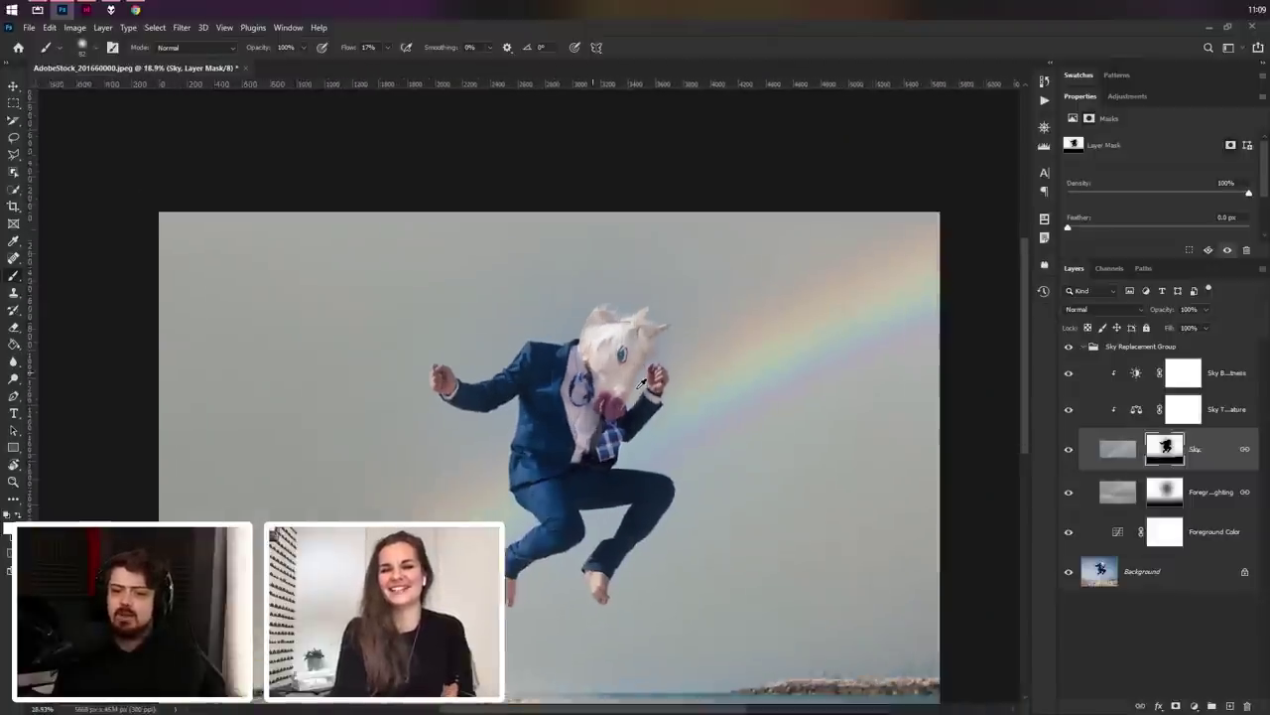
scroll(650, 327, "up", 2)
scroll(664, 261, "down", 4)
scroll(658, 225, "down", 2)
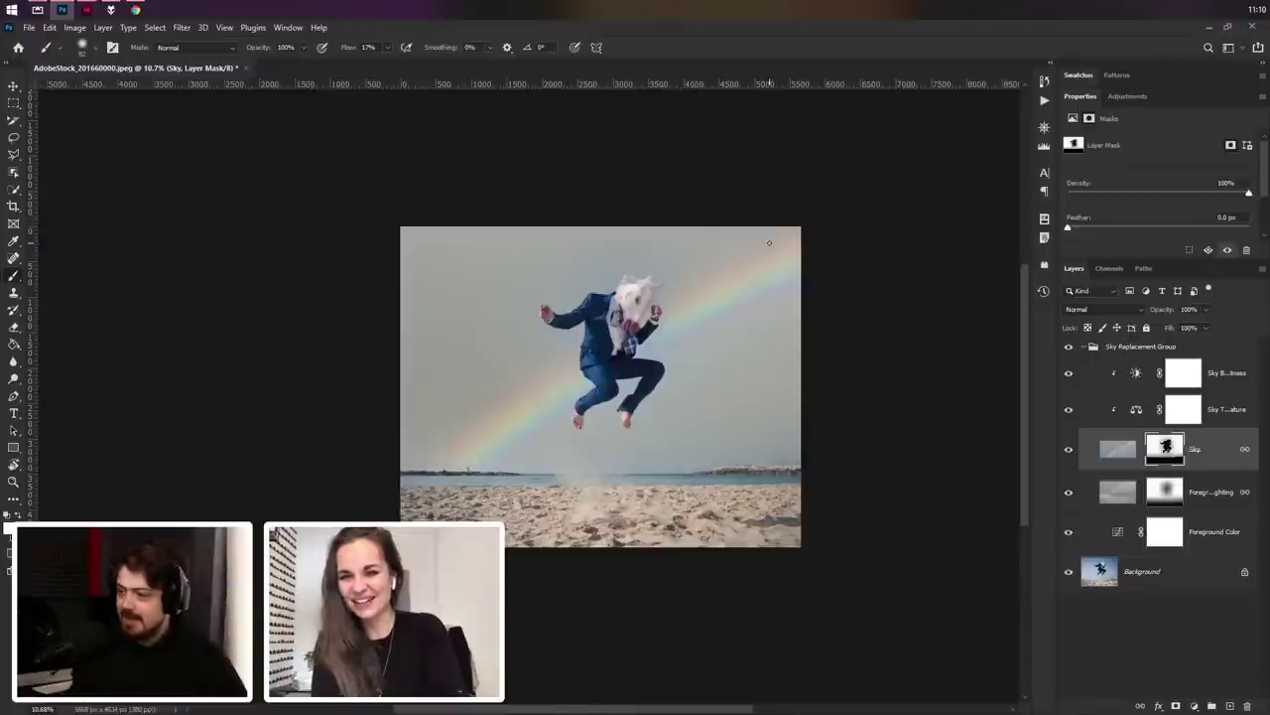
Step: Close the jumping-man photo without saving and open the recent file IMG_2546.psdc
left_click(245, 68)
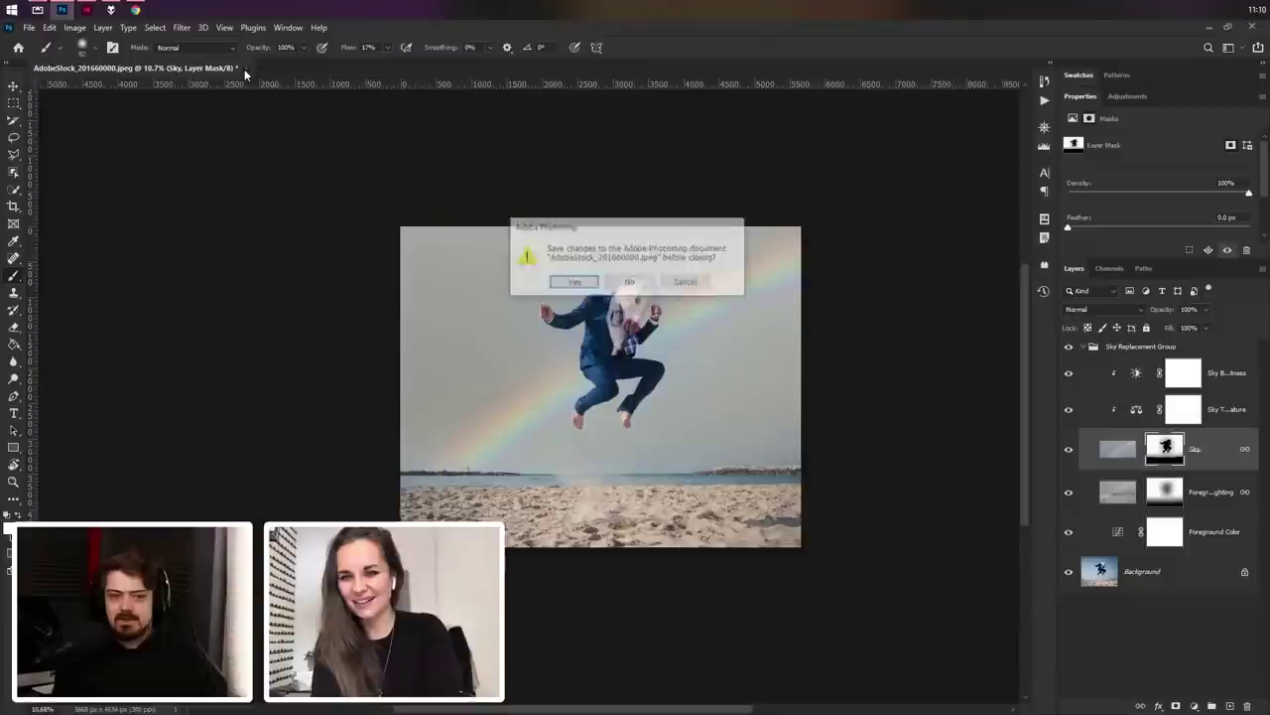
left_click(619, 285)
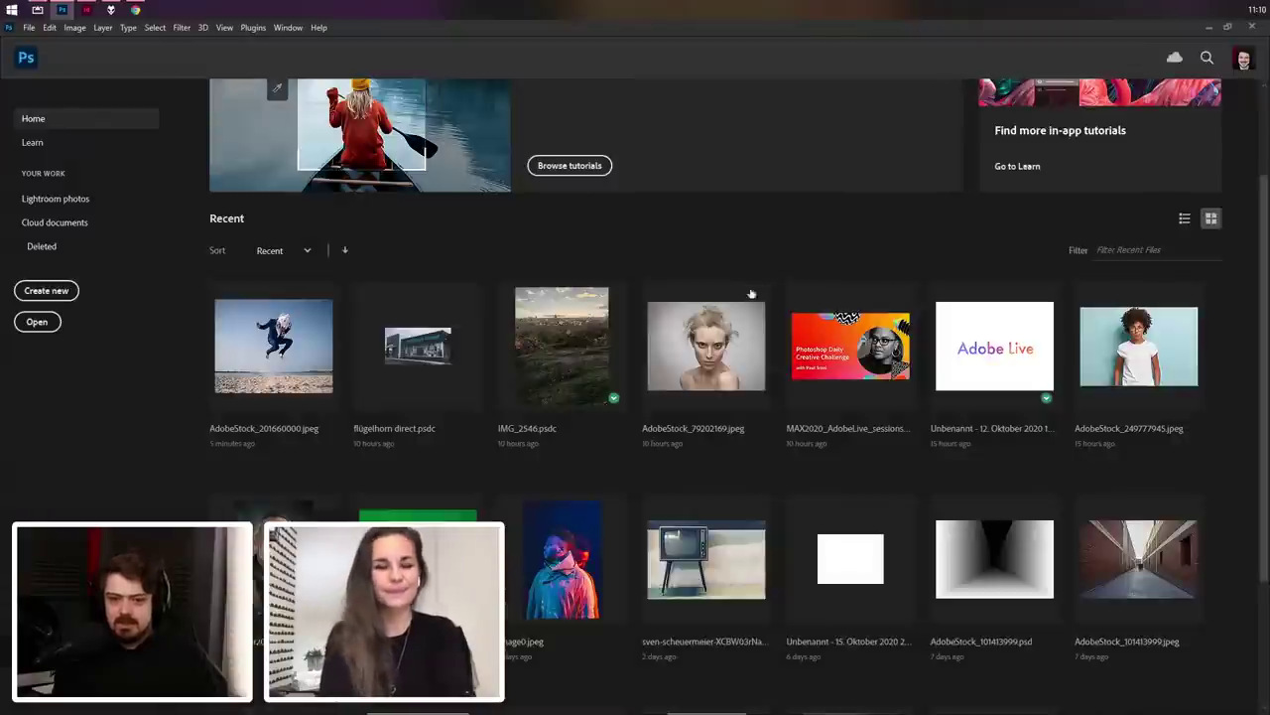
left_click(564, 340)
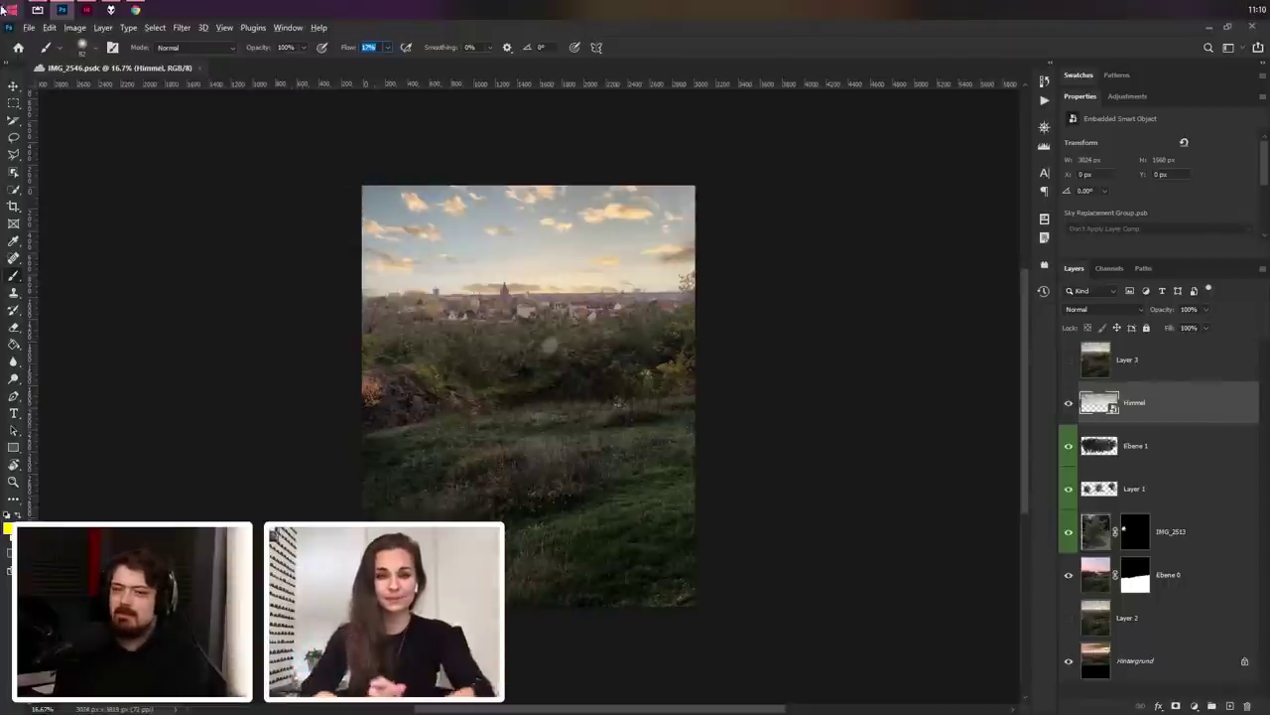
Step: Compare the landscape's replaced sky with the original one by hiding and showing the Himmel layer
key("v")
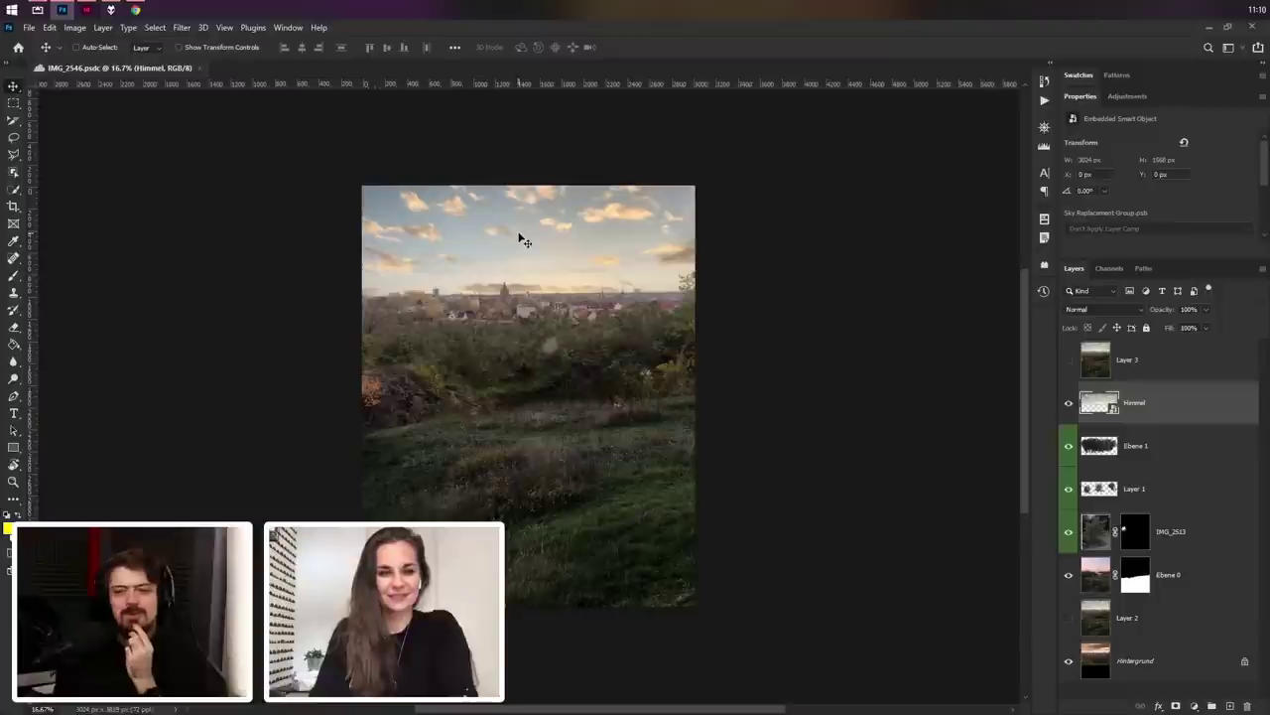
scroll(544, 263, "up", 1)
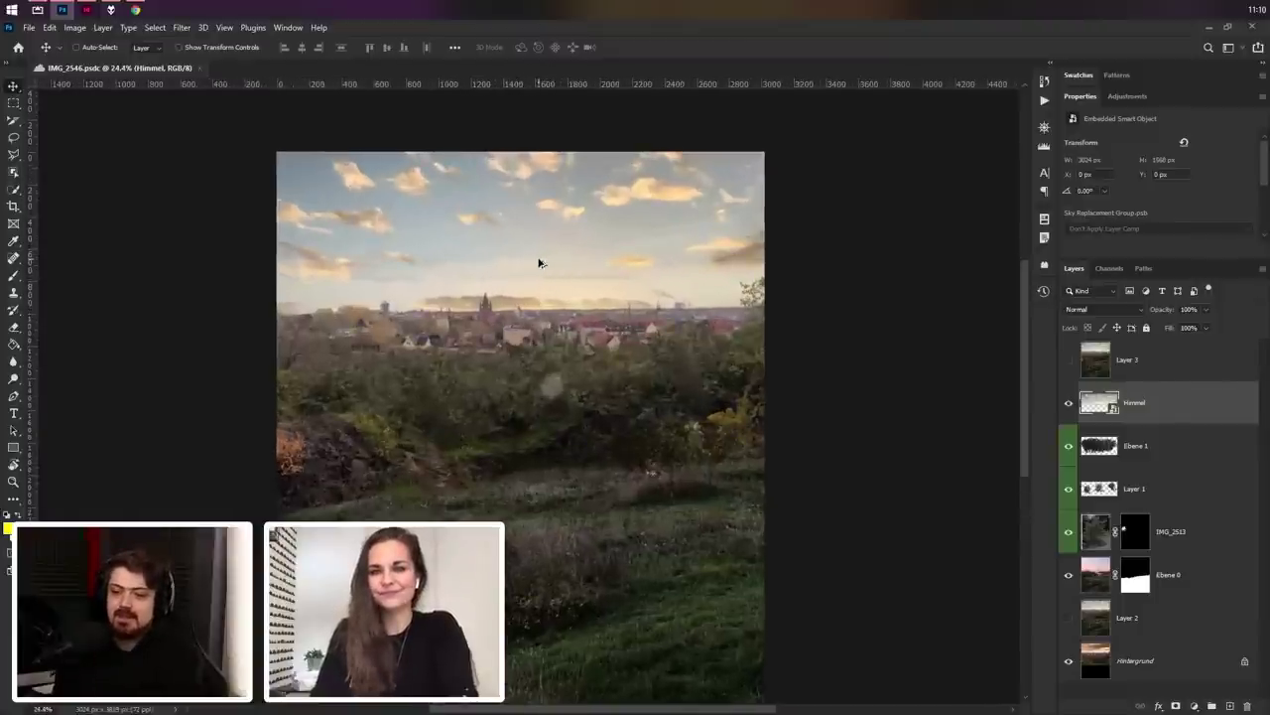
left_click(1070, 403)
left_click(1070, 403)
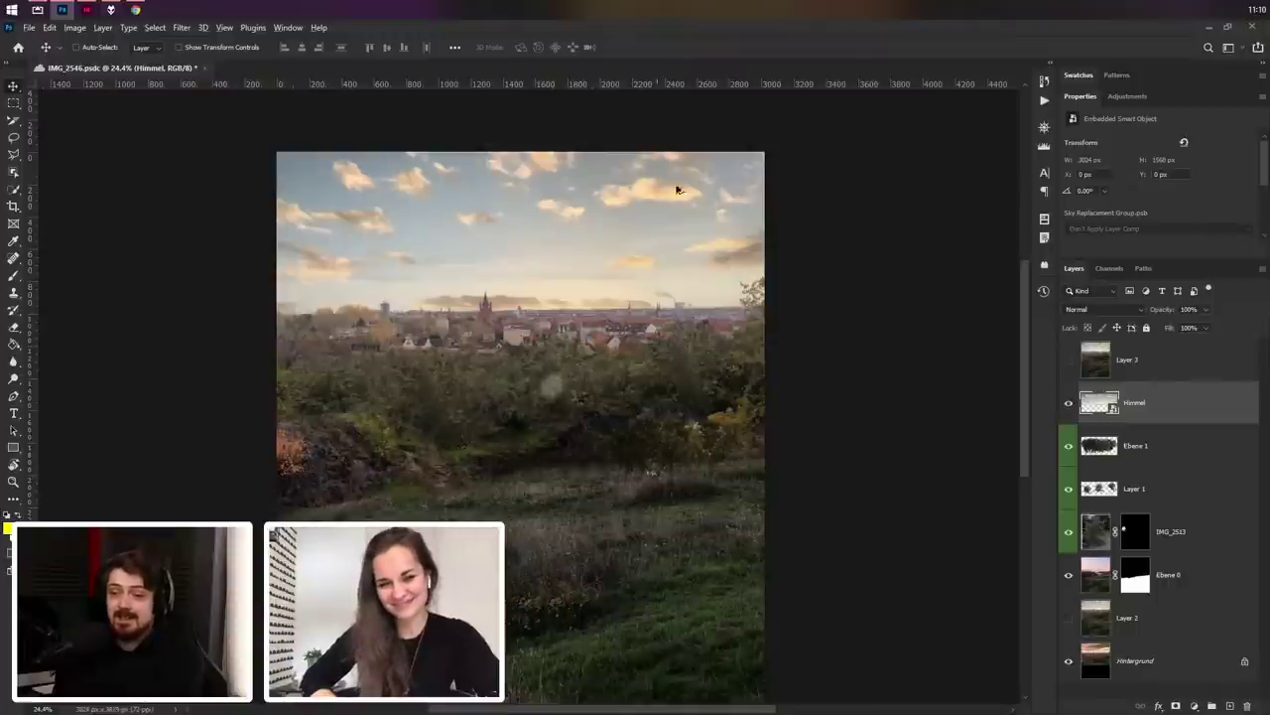
scroll(486, 204, "up", 1)
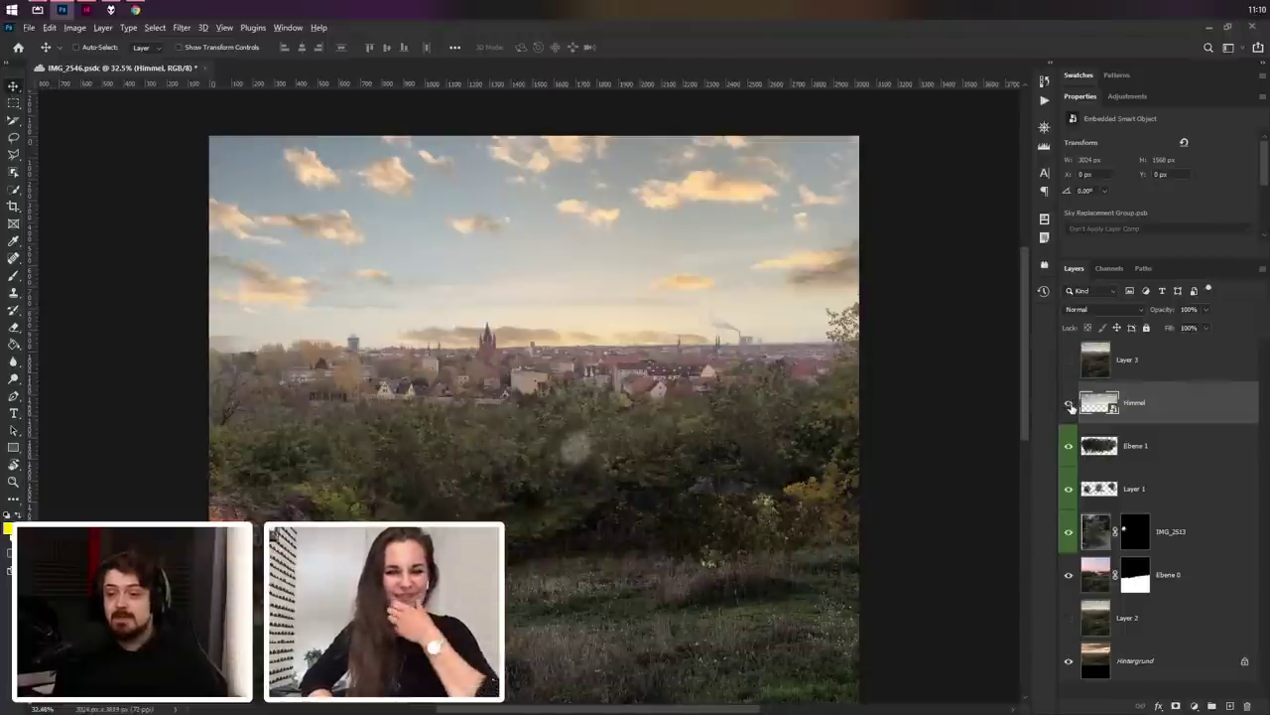
left_click(1070, 405)
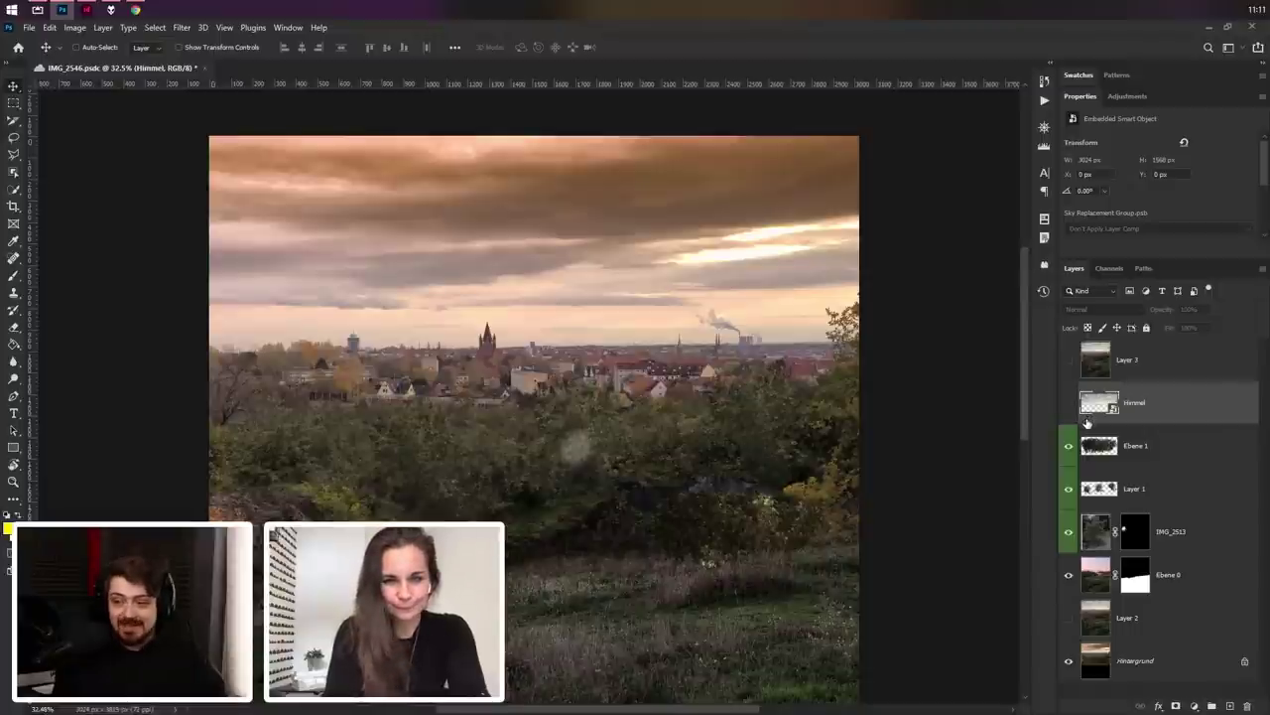
Step: Close the landscape document and open the recent portrait AdobeStock_79202169.jpeg
left_click(204, 67)
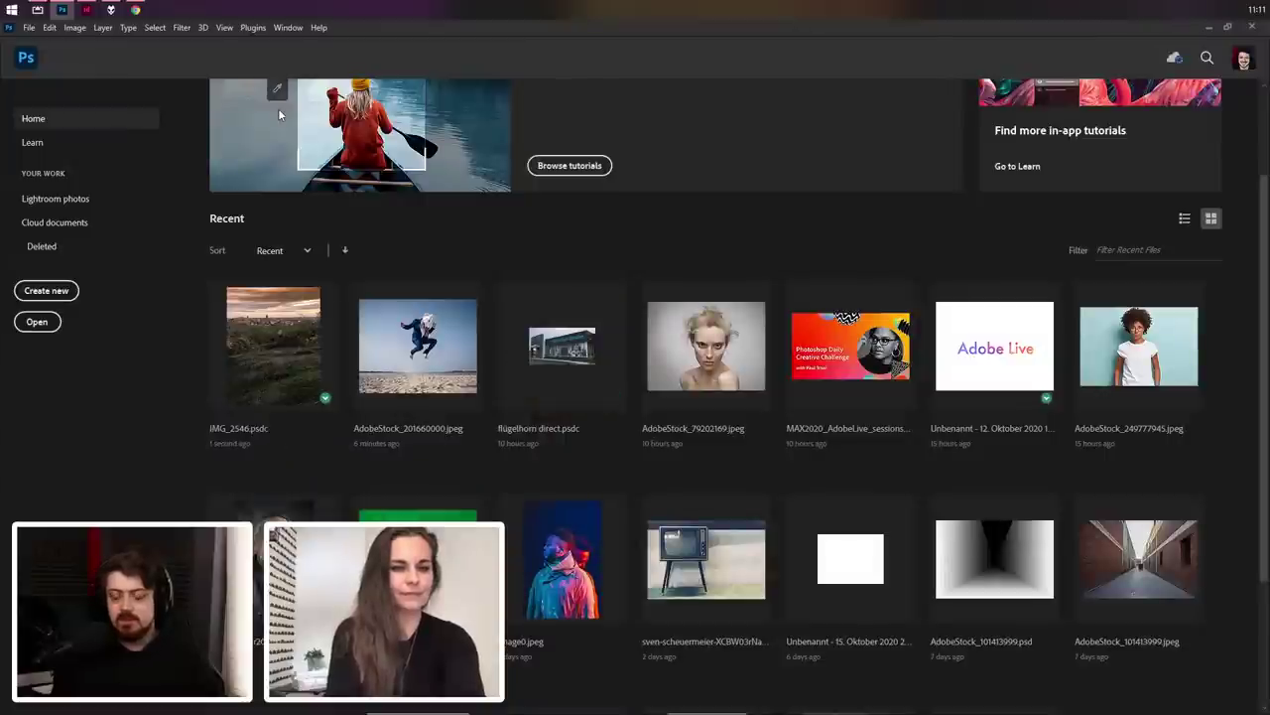
left_click(674, 347)
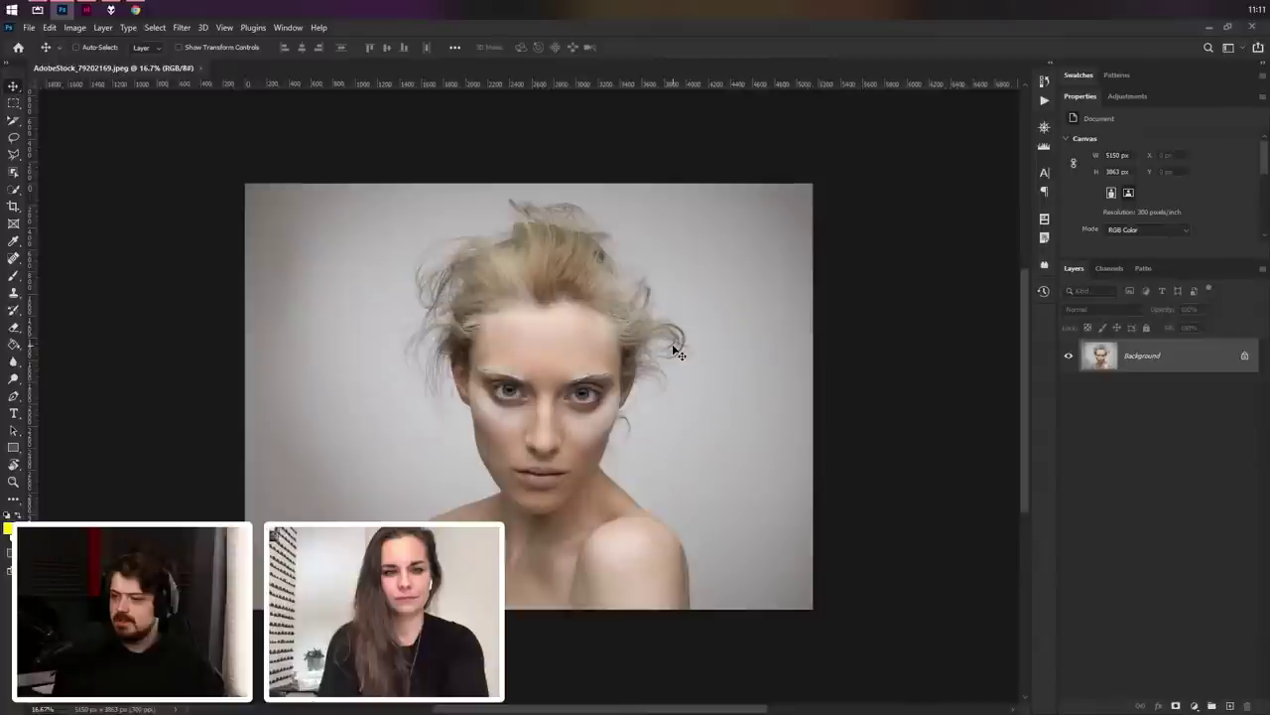
scroll(551, 437, "up", 3)
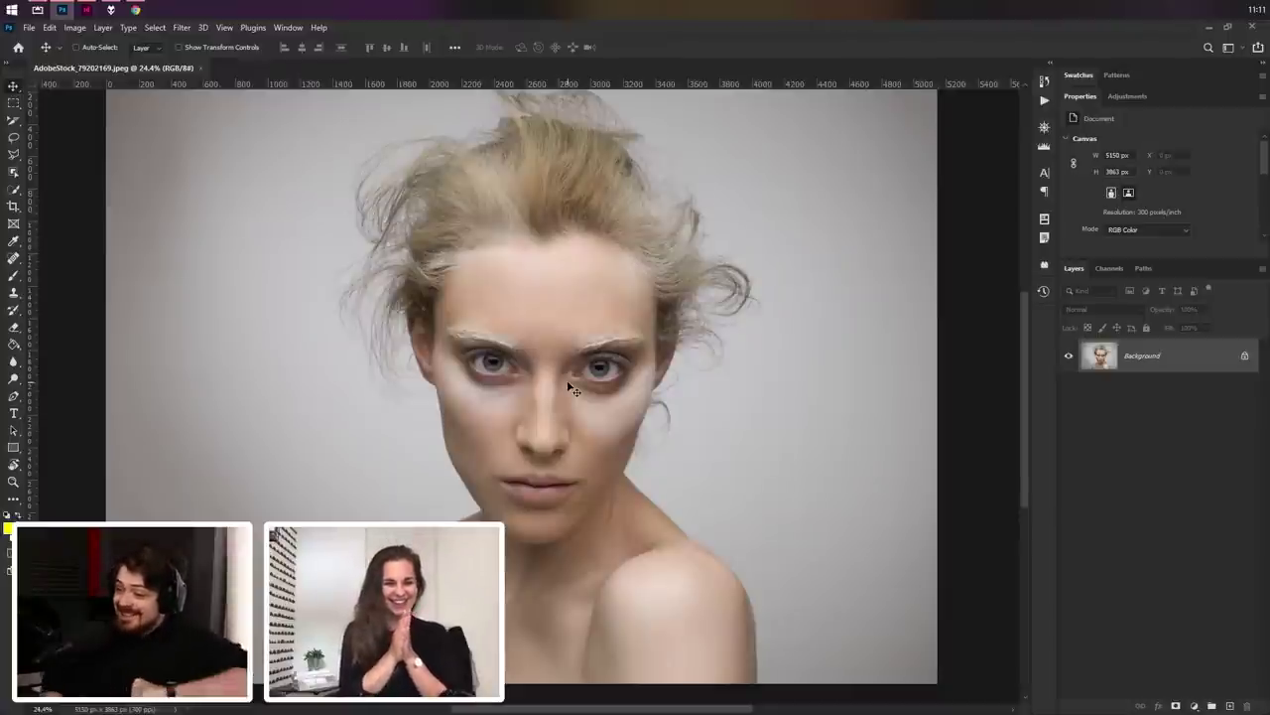
Step: Start Neural Filters on the portrait and enable the Skin Smoothing filter
left_click(182, 28)
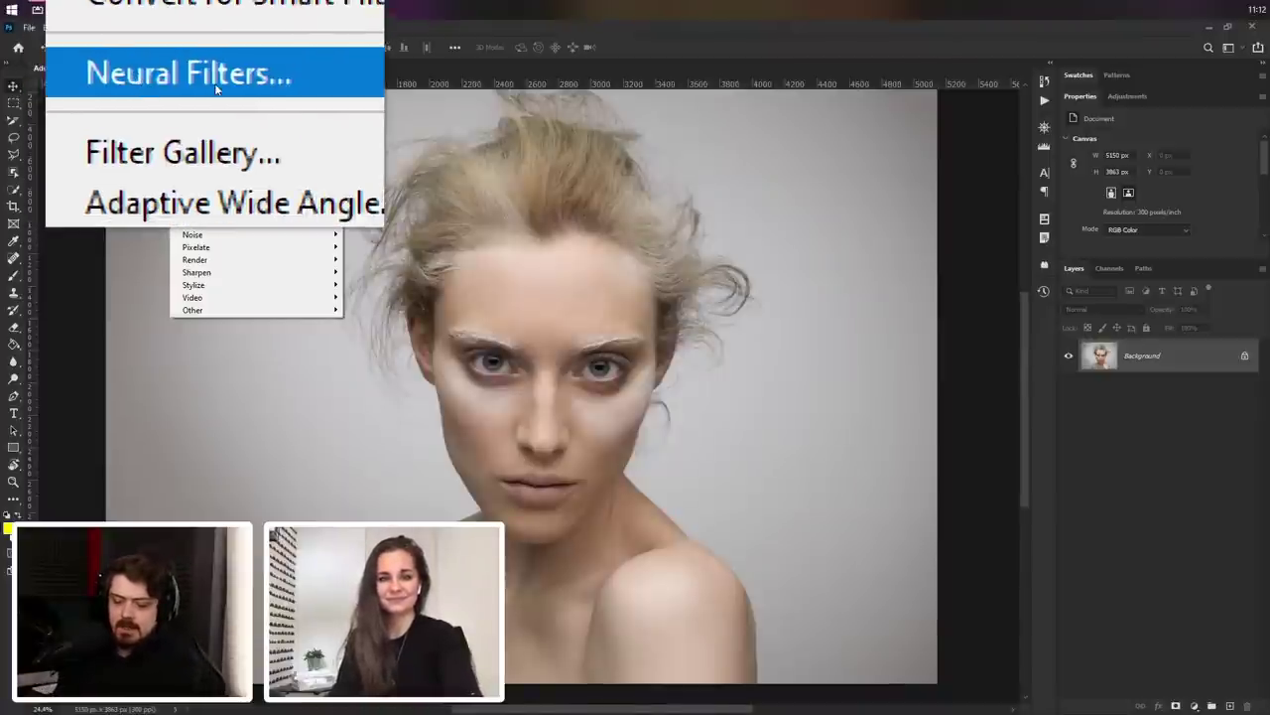
left_click(212, 79)
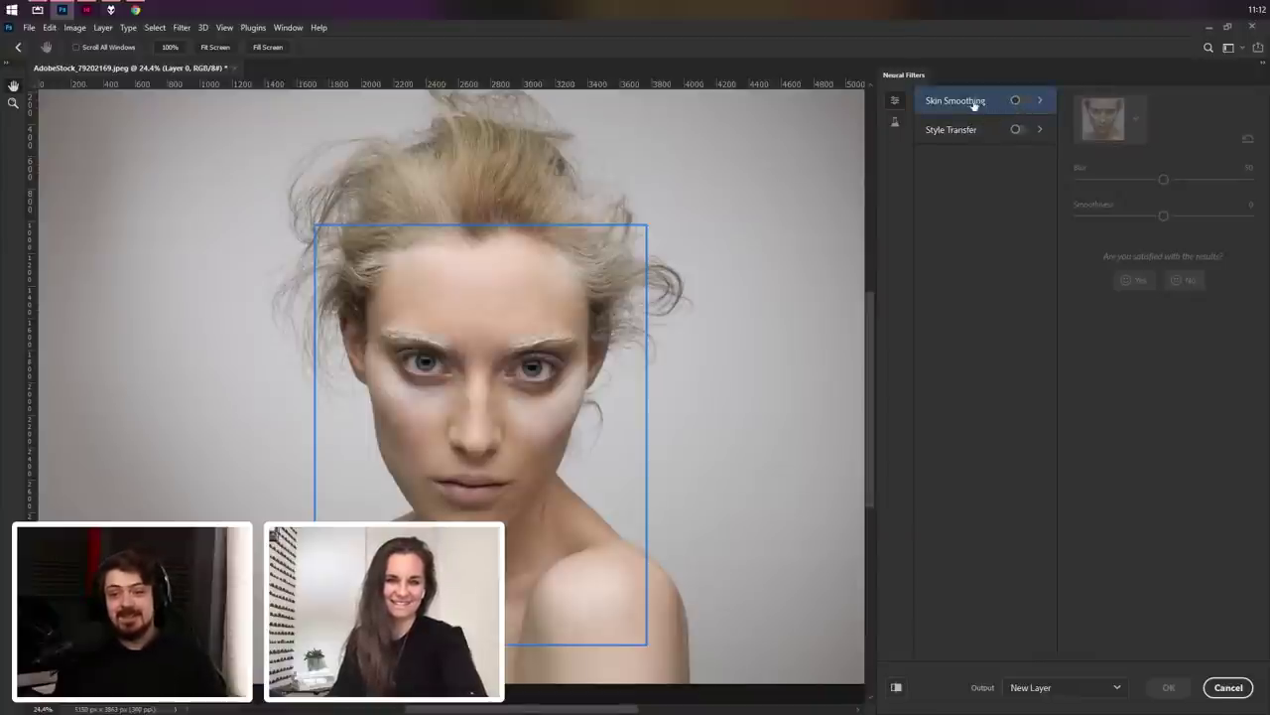
mouse_move(958, 111)
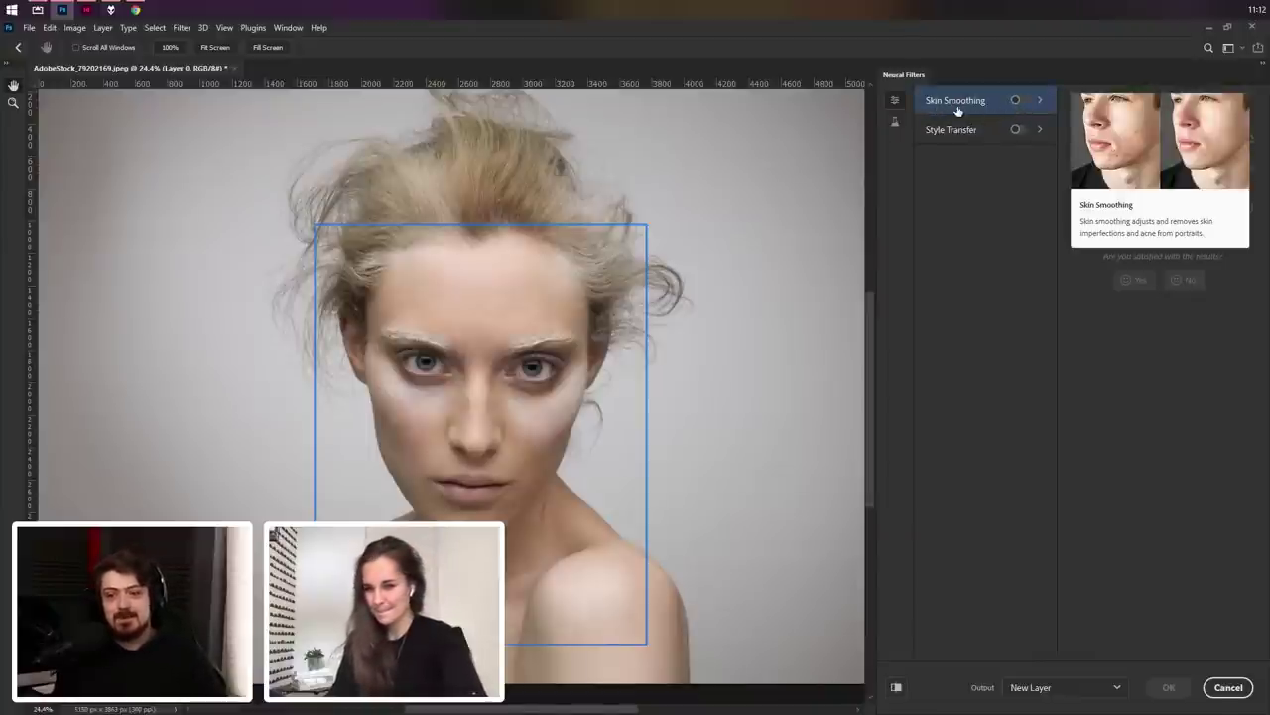
left_click(1017, 100)
Step: Set the Skin Smoothing blur to 76 while viewing the skin around the eyes and nose in close-up
scroll(478, 395, "up", 5)
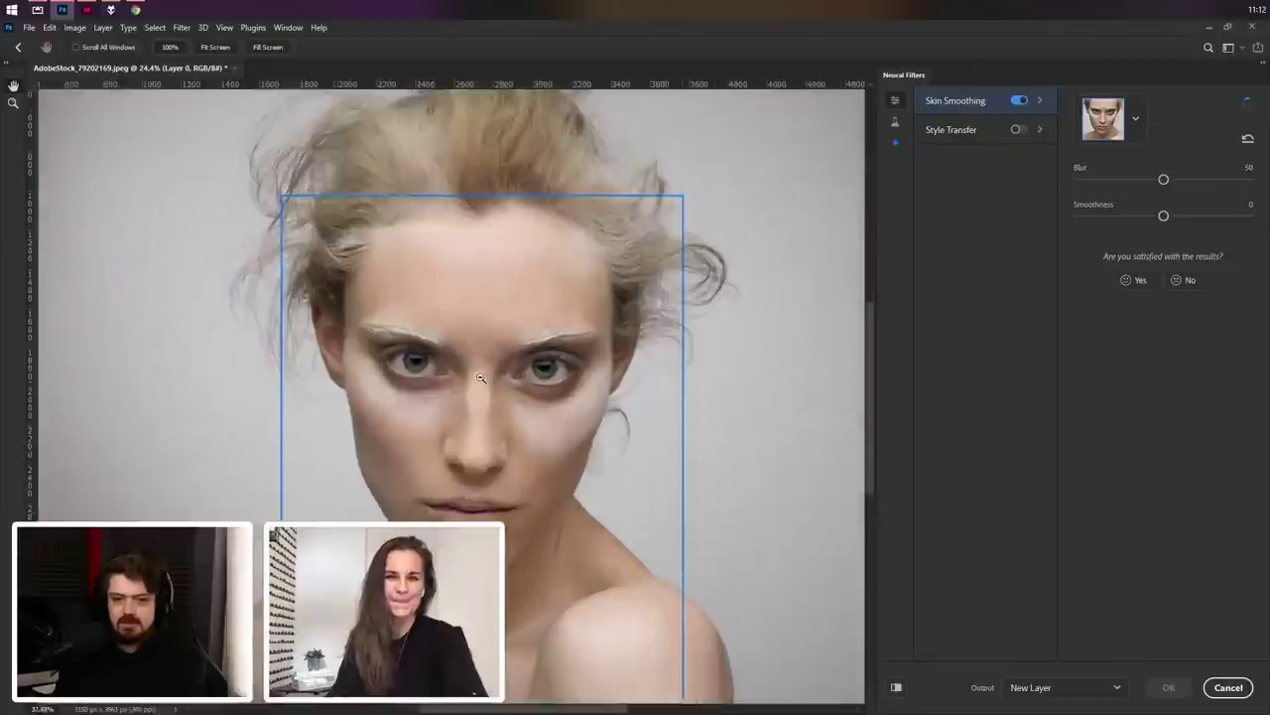
scroll(479, 395, "up", 5)
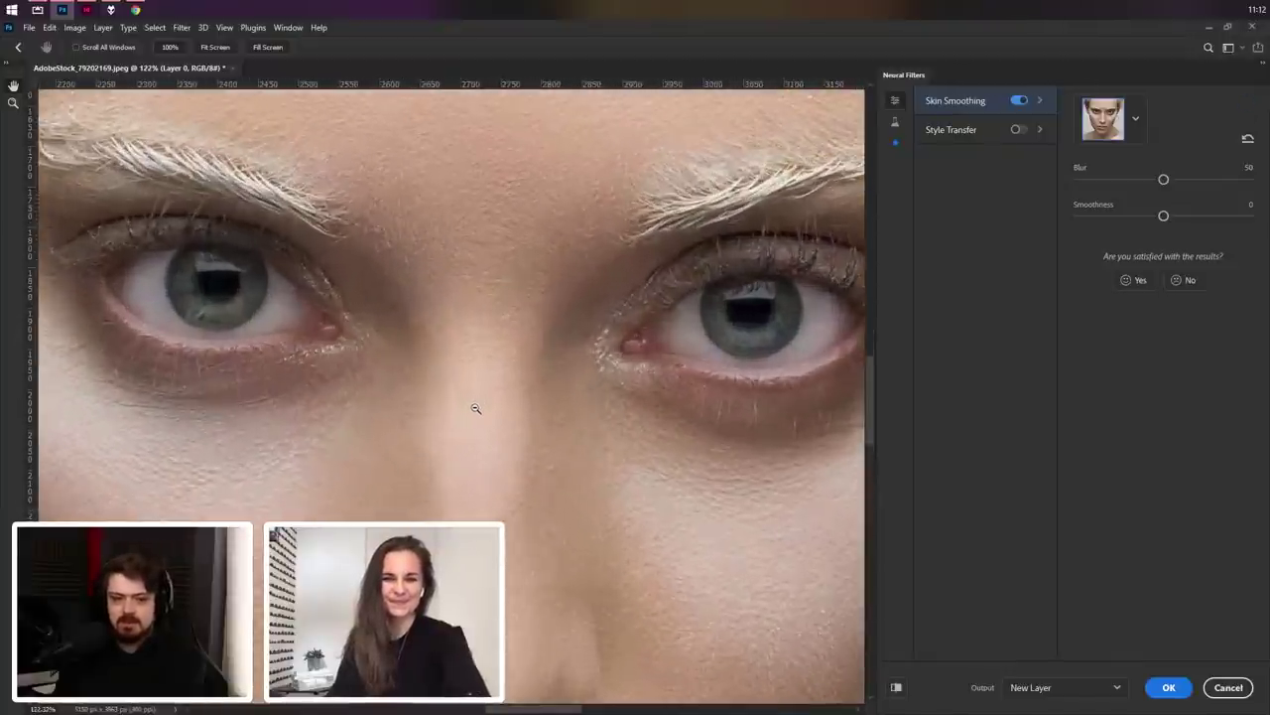
key("alt+space")
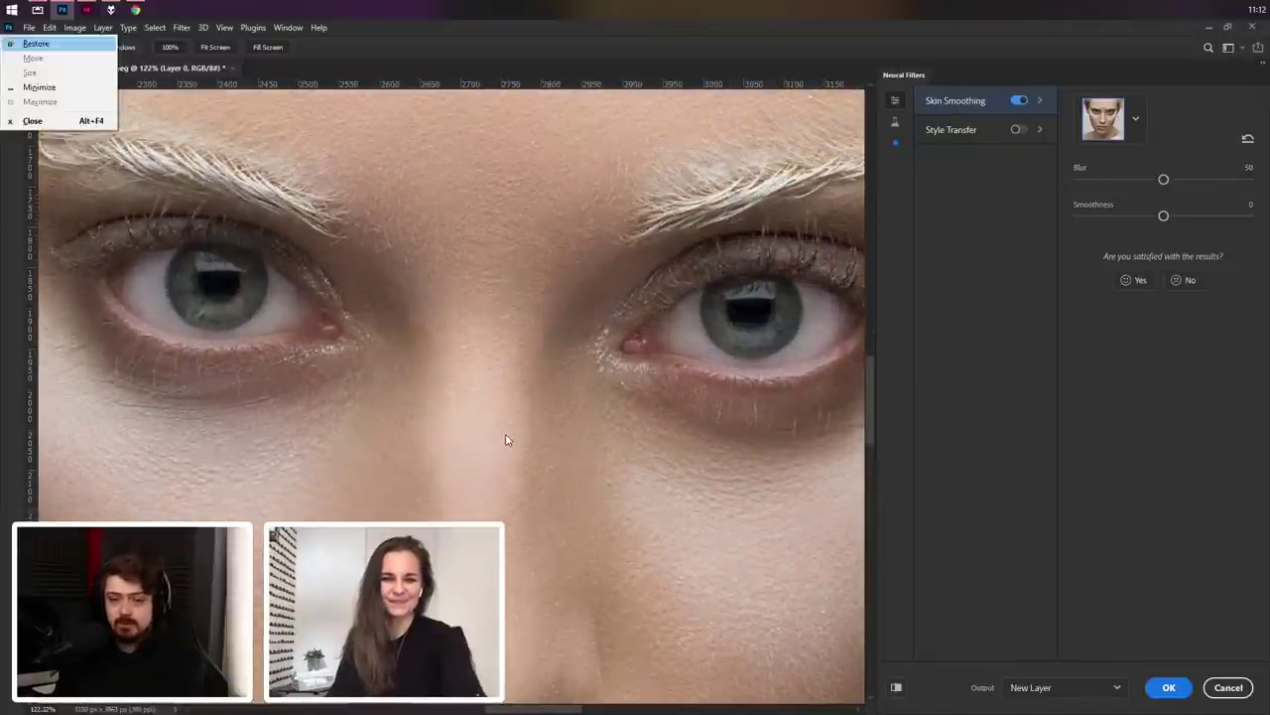
left_click_drag(507, 436, 529, 368)
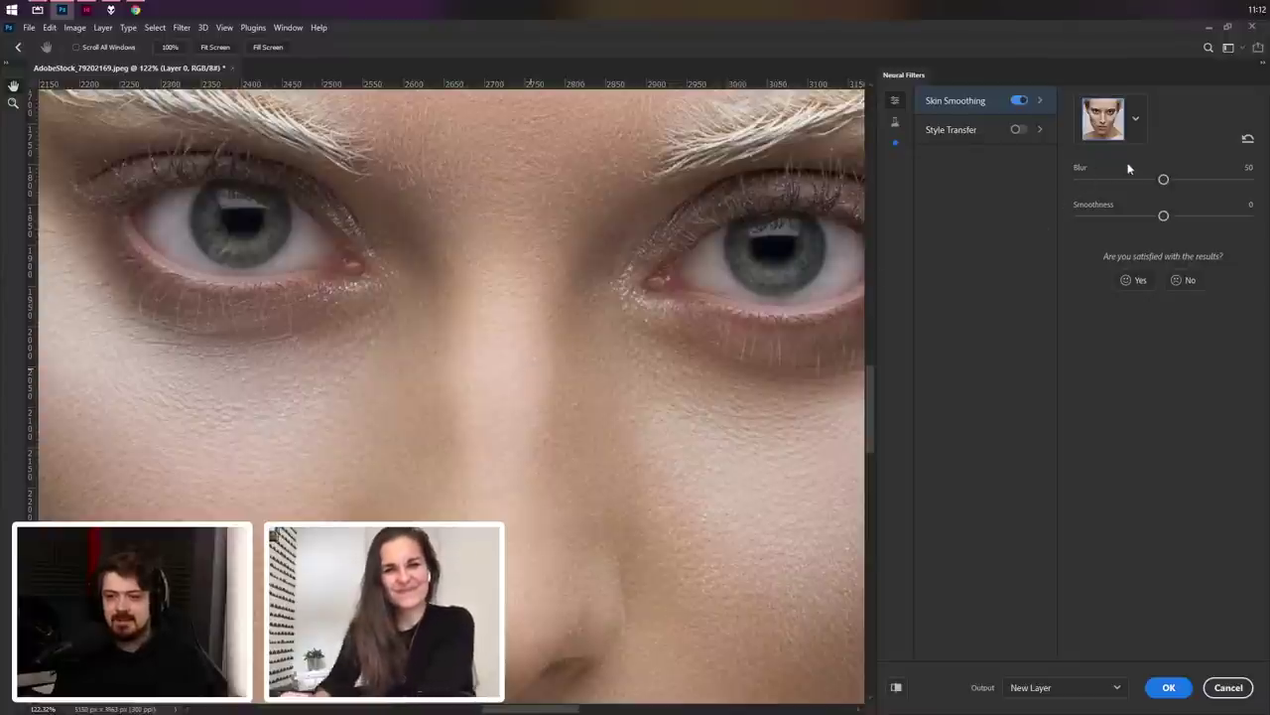
left_click_drag(1163, 182, 1161, 180)
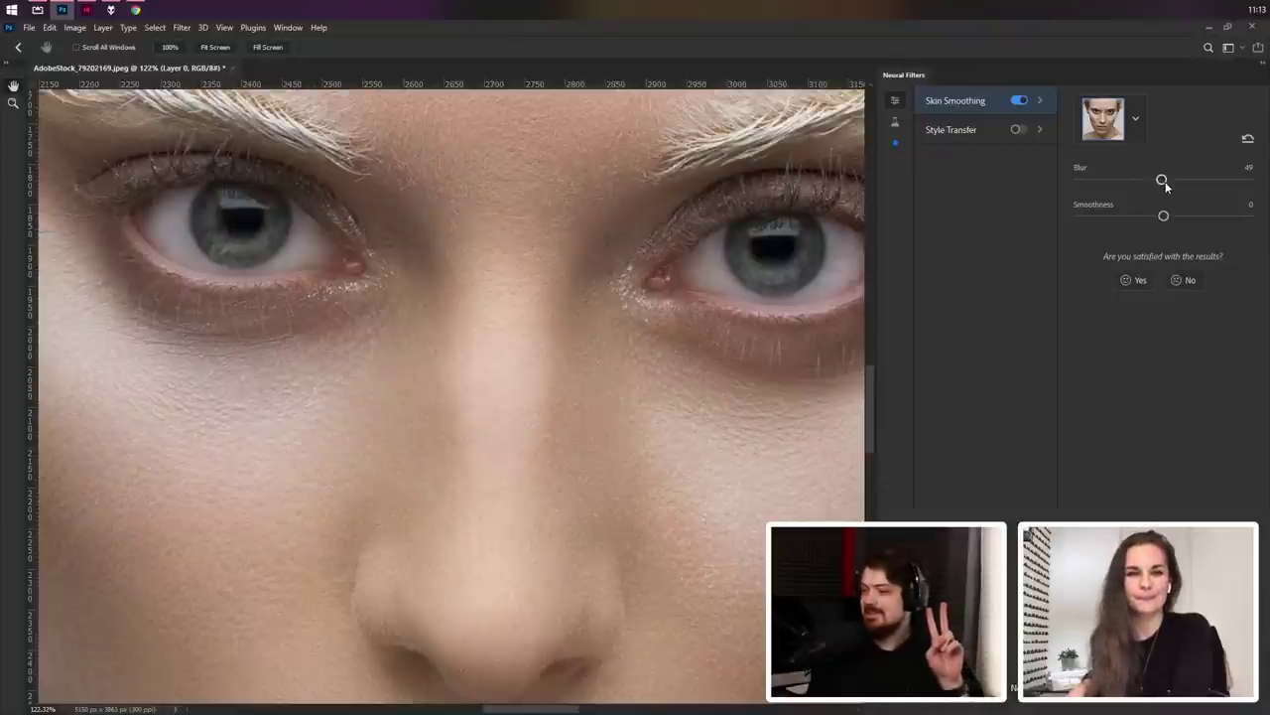
left_click_drag(1163, 183, 1207, 178)
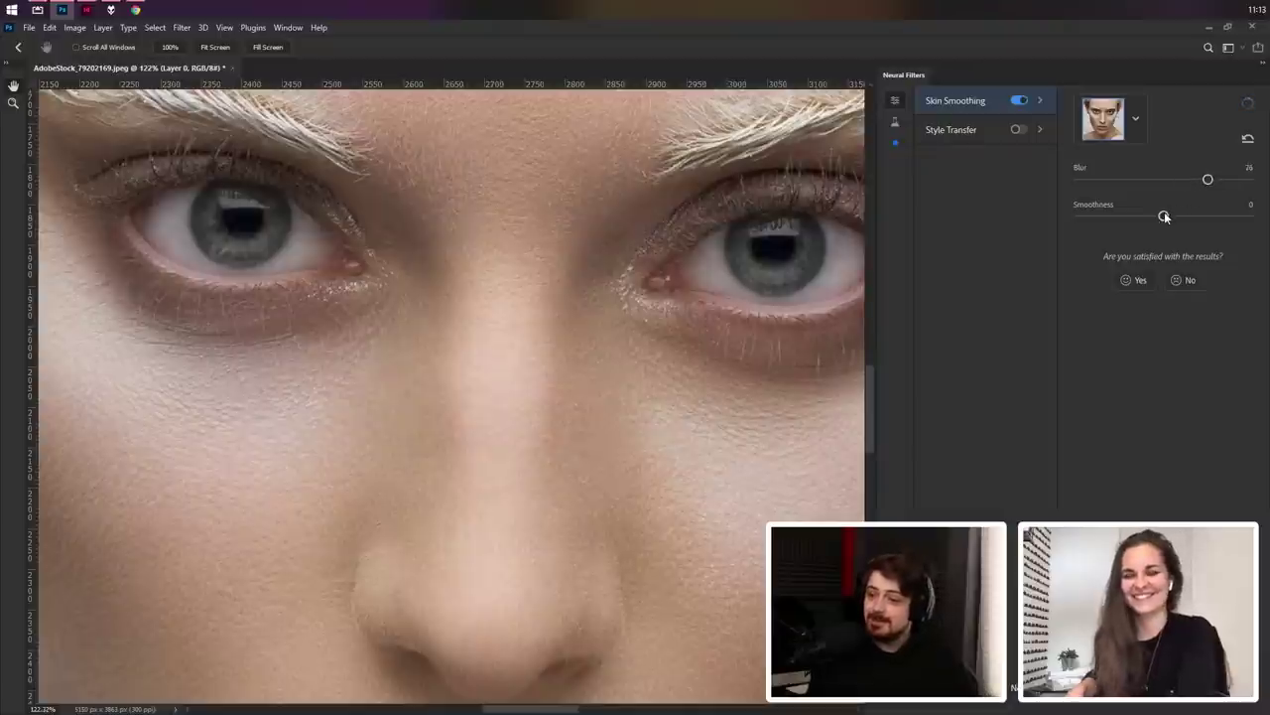
Step: Set the Skin Smoothing smoothness to 25 and examine the cheek, nose and eye areas in close-up
left_click_drag(1163, 216, 1207, 217)
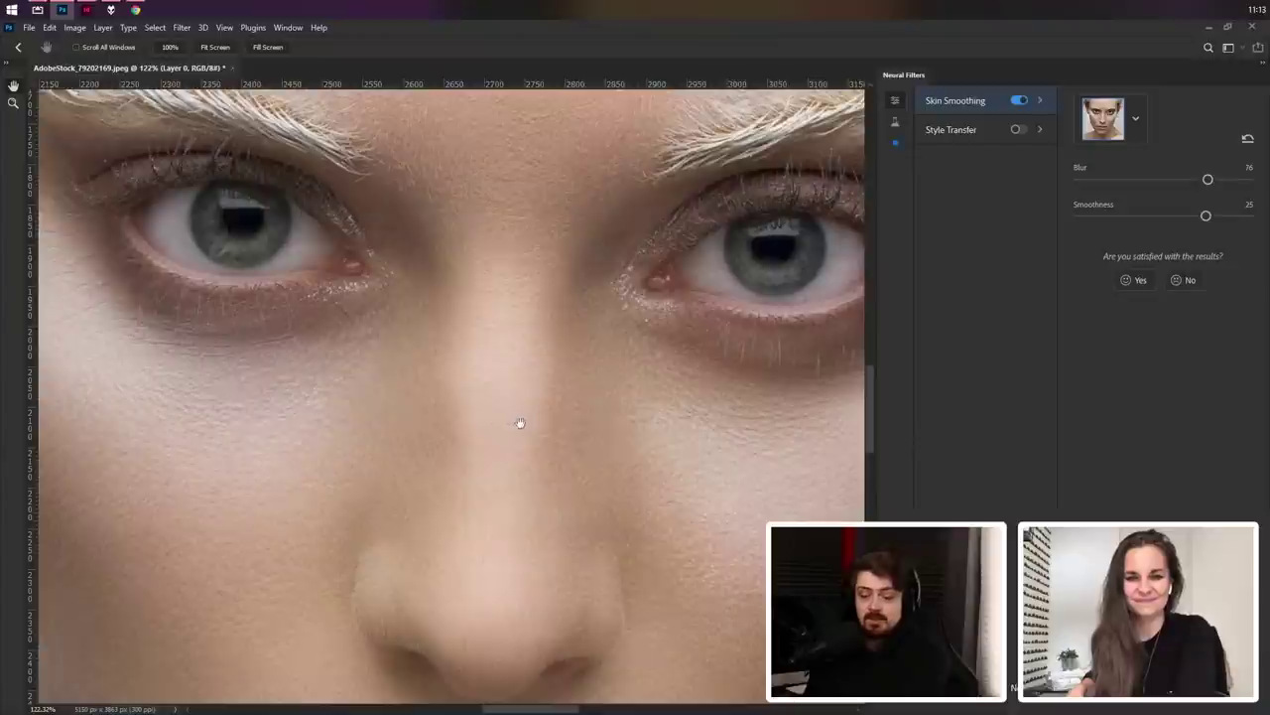
left_click_drag(520, 423, 433, 339)
left_click_drag(165, 387, 192, 309)
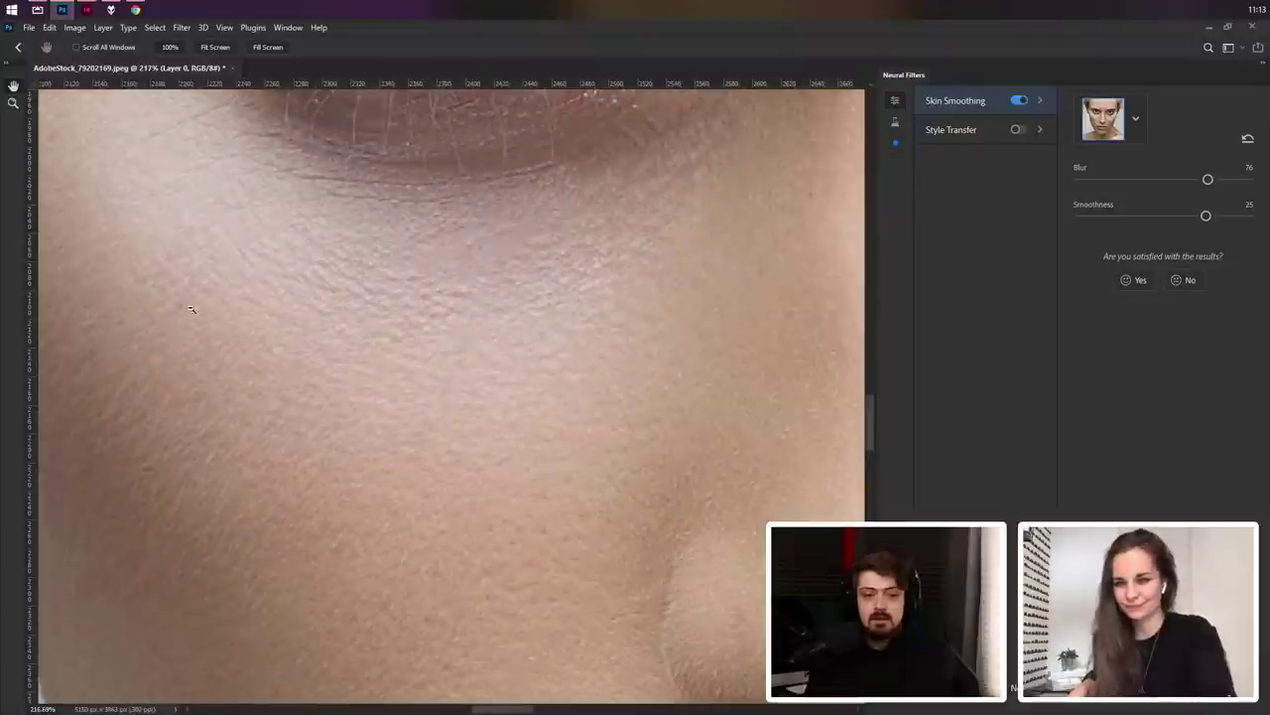
left_click_drag(629, 419, 431, 434)
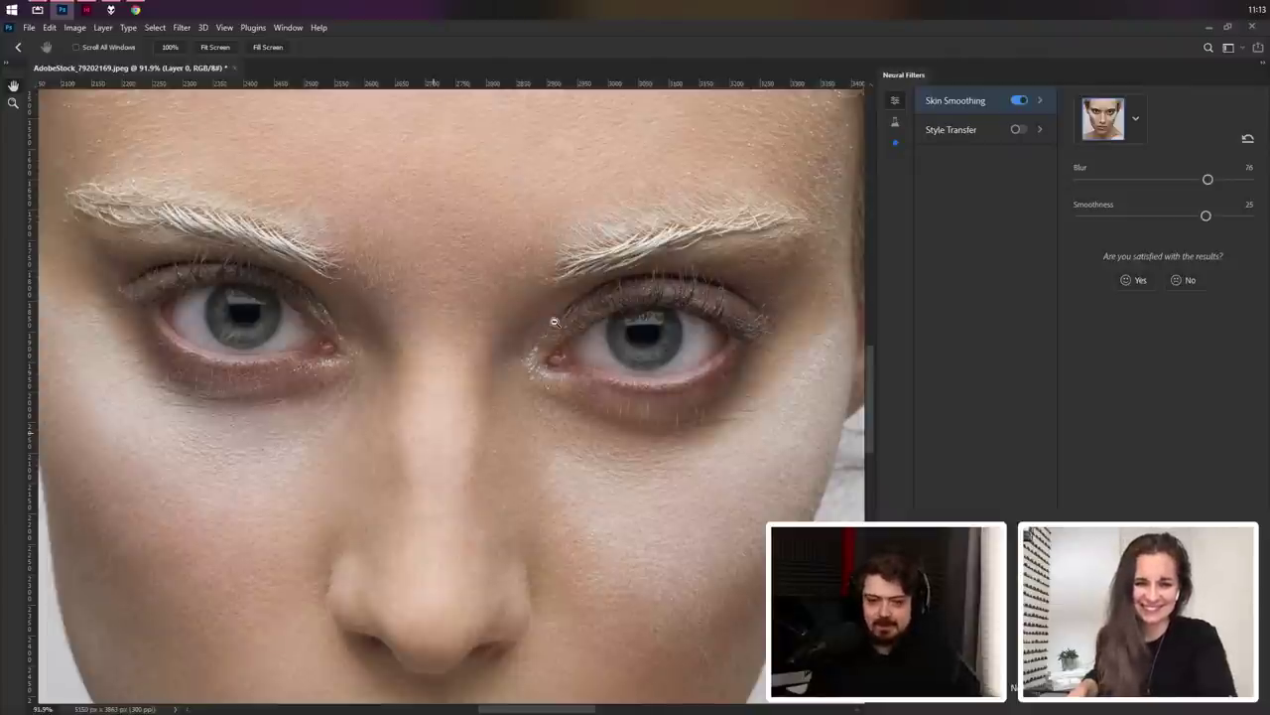
scroll(620, 260, "down", 2)
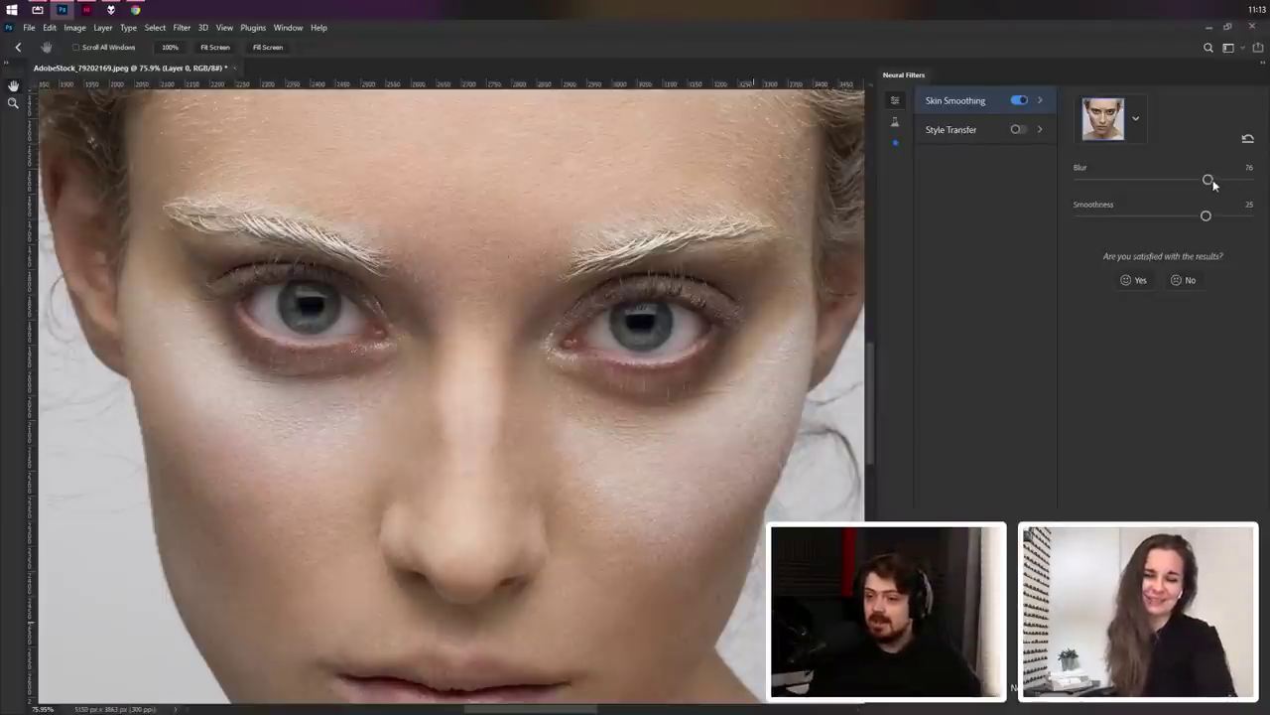
Step: Reduce the Skin Smoothing blur to 23 and set its smoothness to -13
left_click_drag(1213, 185, 1117, 180)
left_click_drag(1206, 216, 1099, 215)
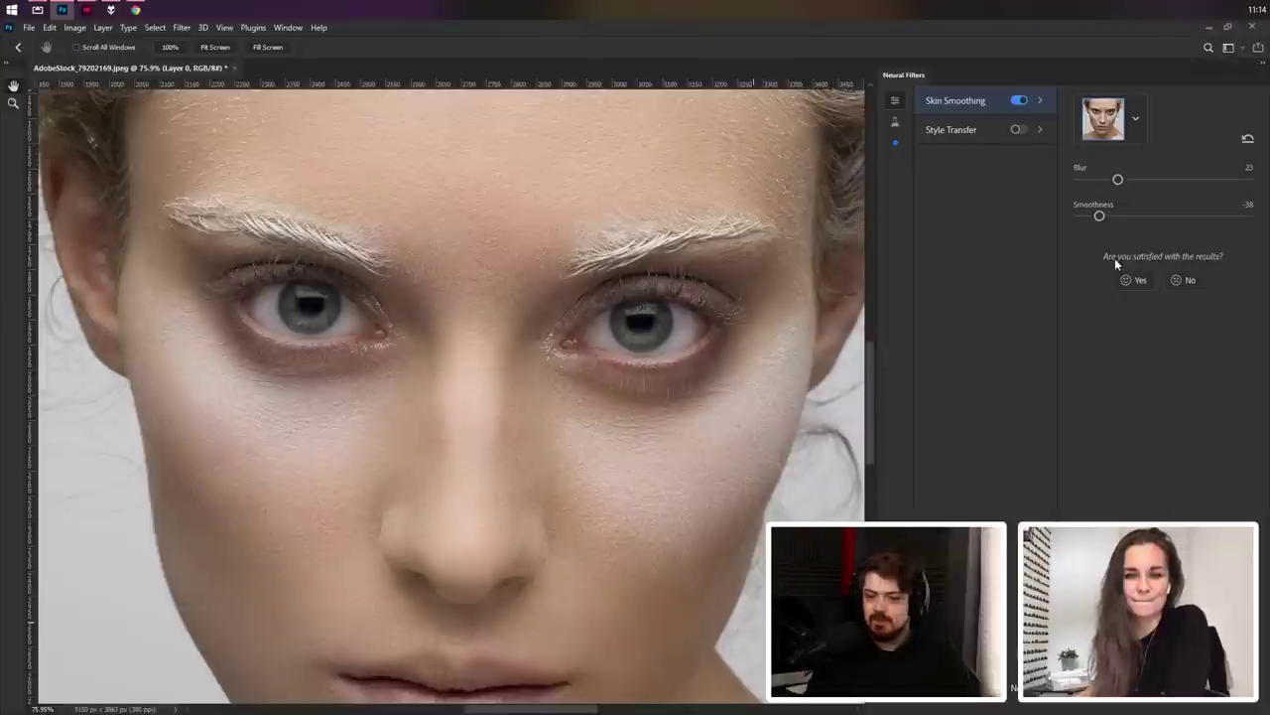
left_click_drag(1139, 217, 1142, 220)
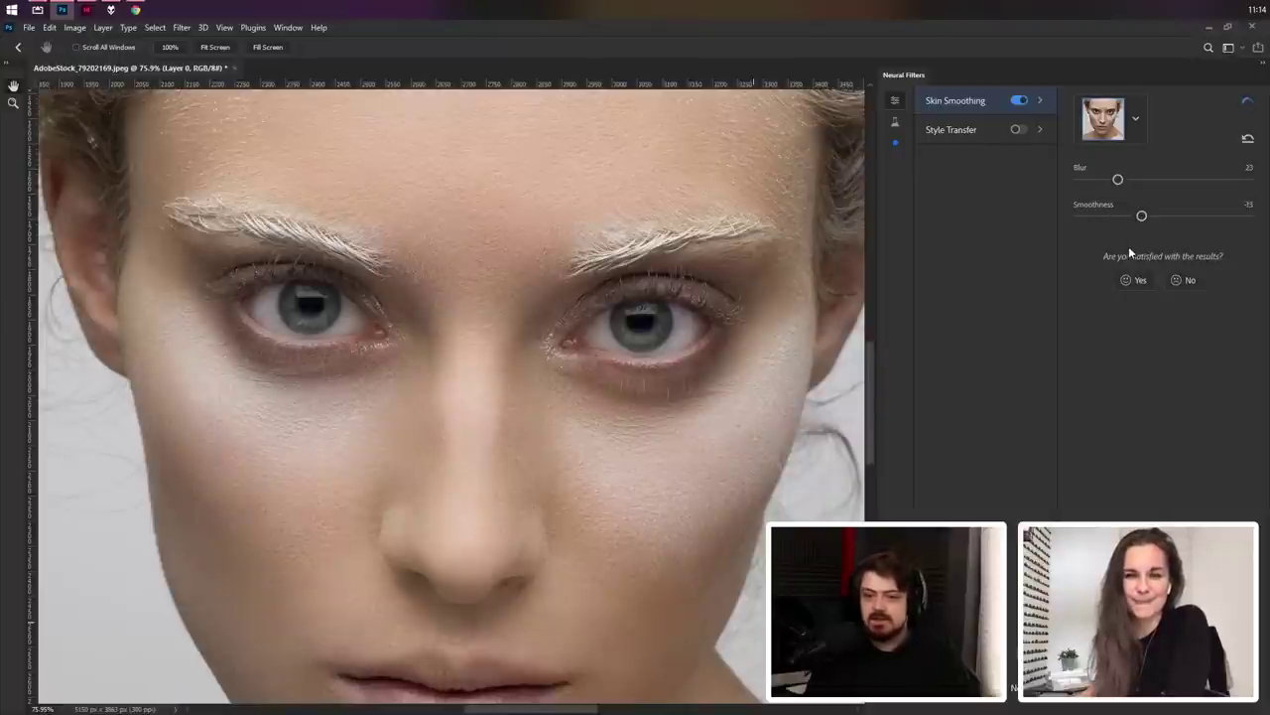
Step: Rate the Skin Smoothing result as satisfying and submit the feedback with the reason "Sharing or exporting the image as-is"
left_click(1133, 279)
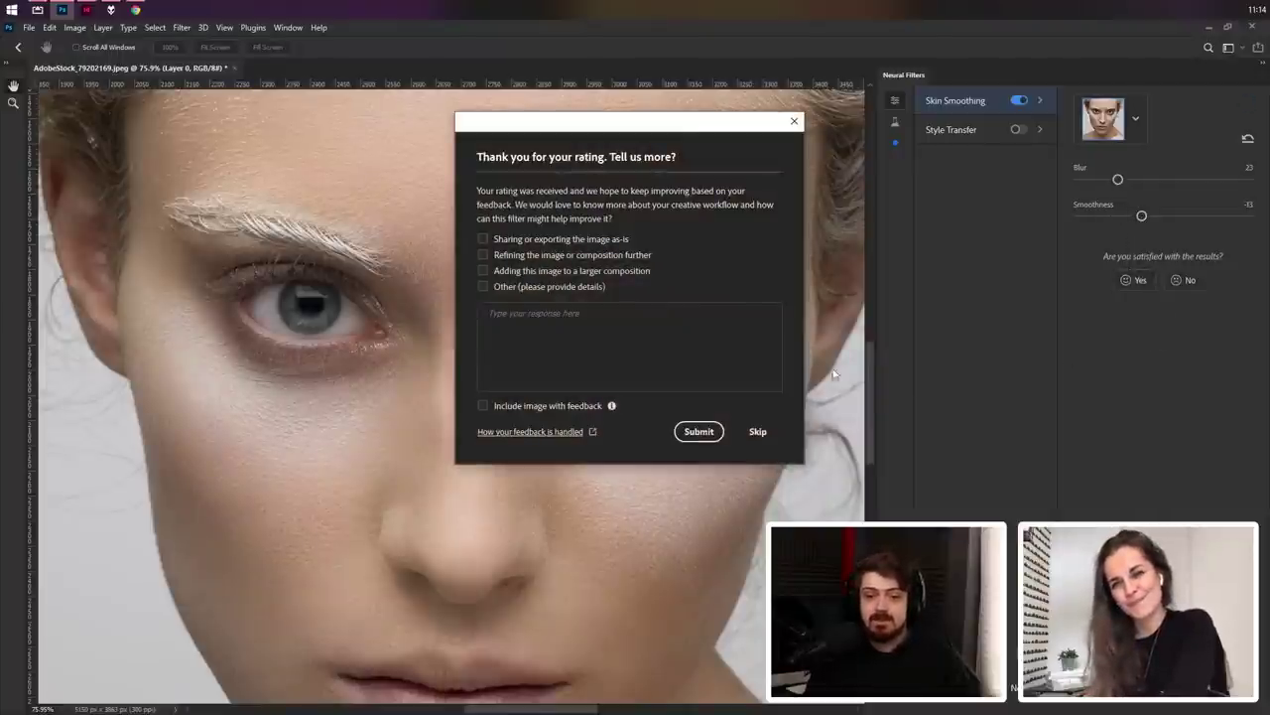
left_click(594, 239)
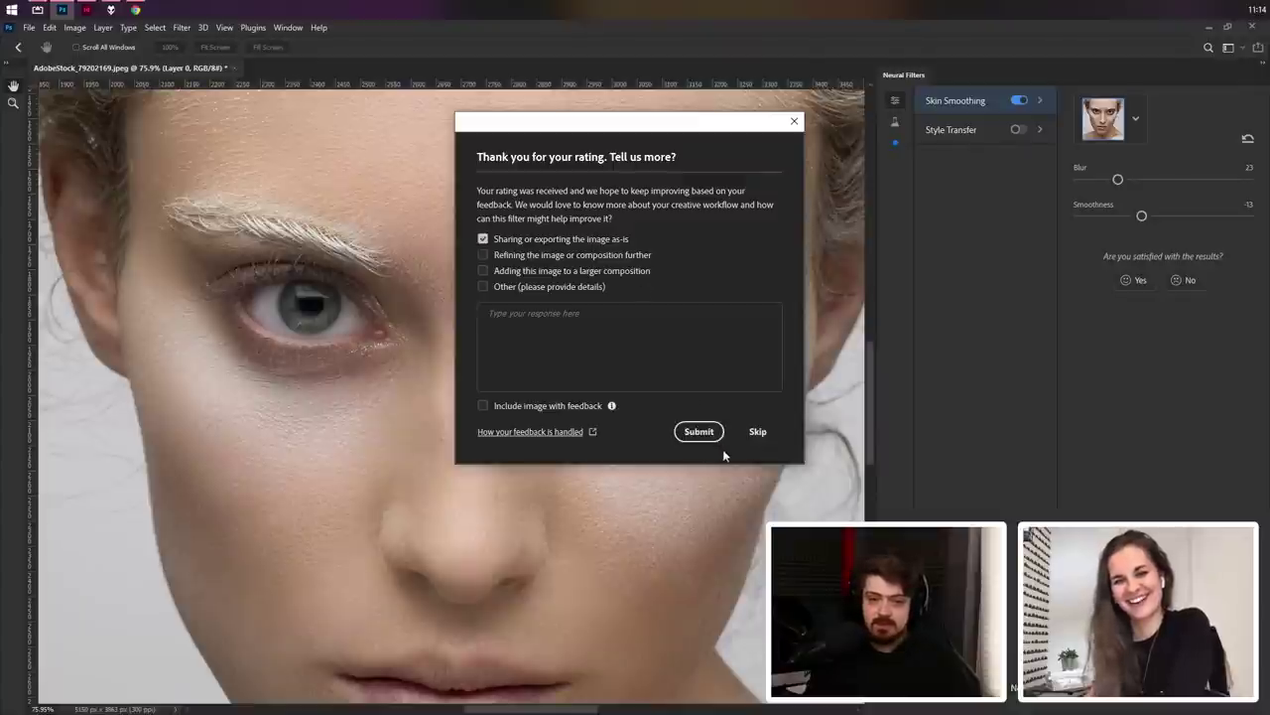
left_click(700, 432)
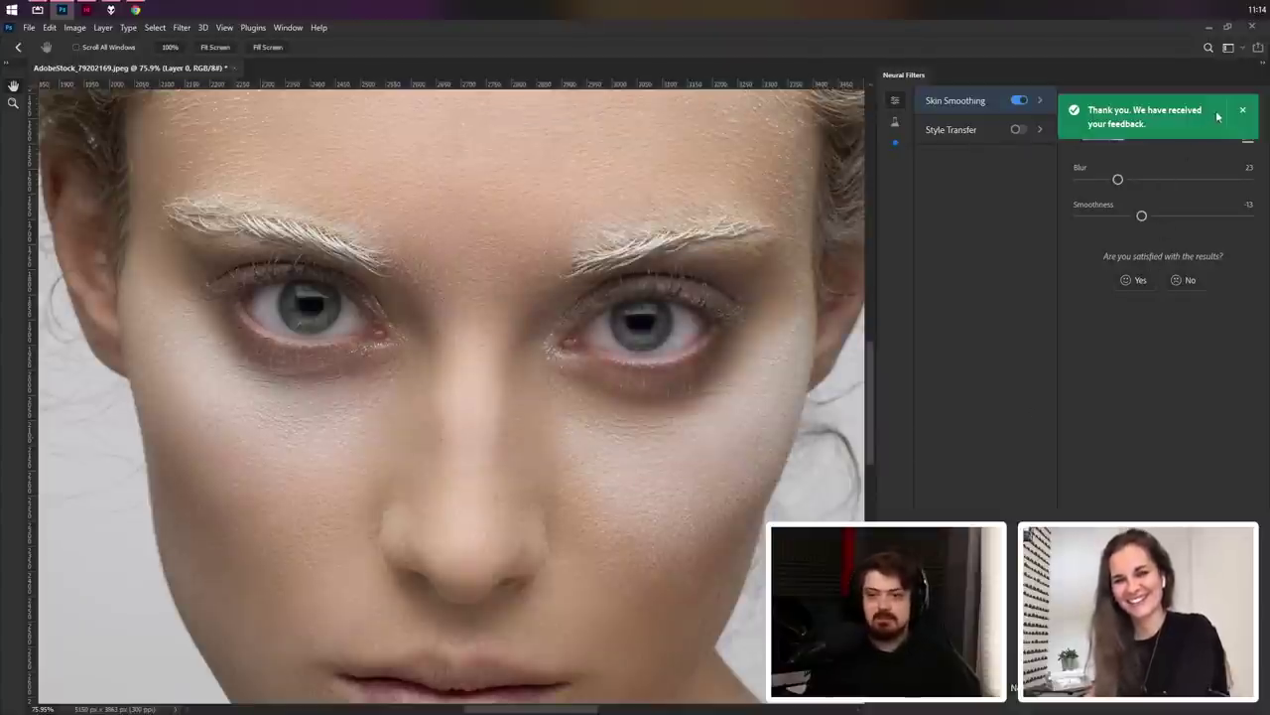
left_click(1242, 109)
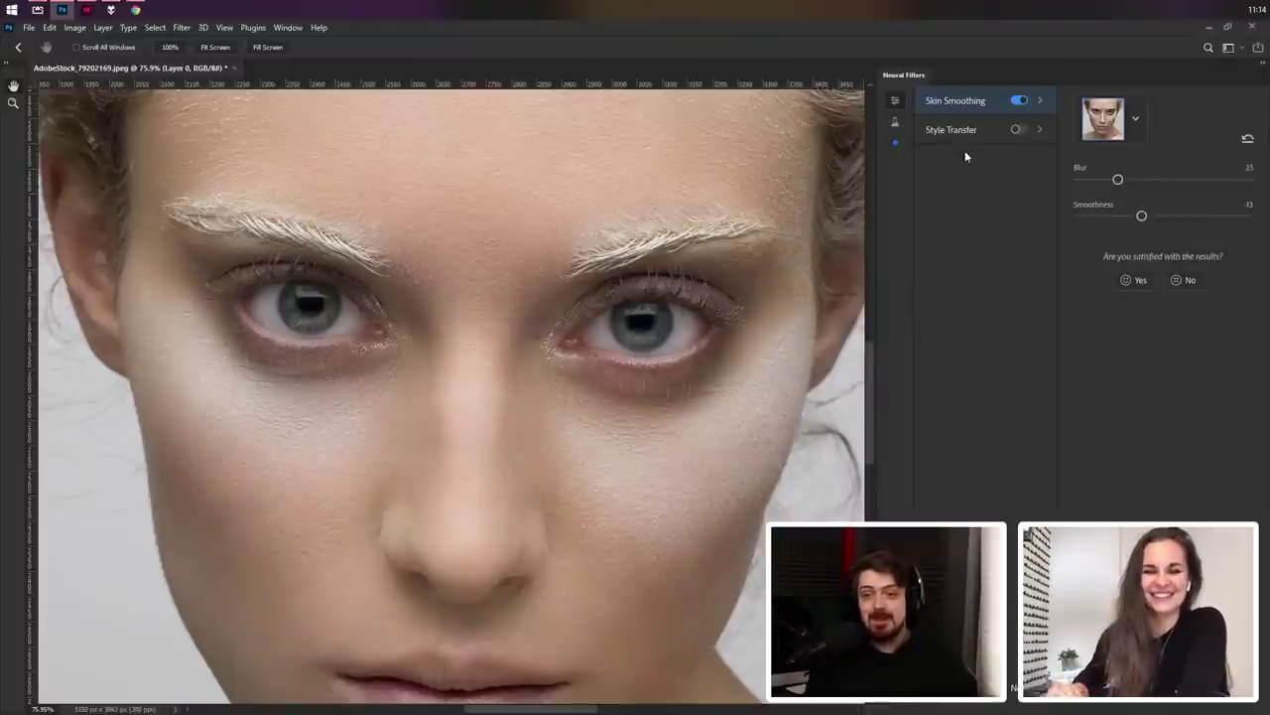
Step: Disable Skin Smoothing, leave Neural Filters without applying anything, and close the portrait document
left_click(1020, 101)
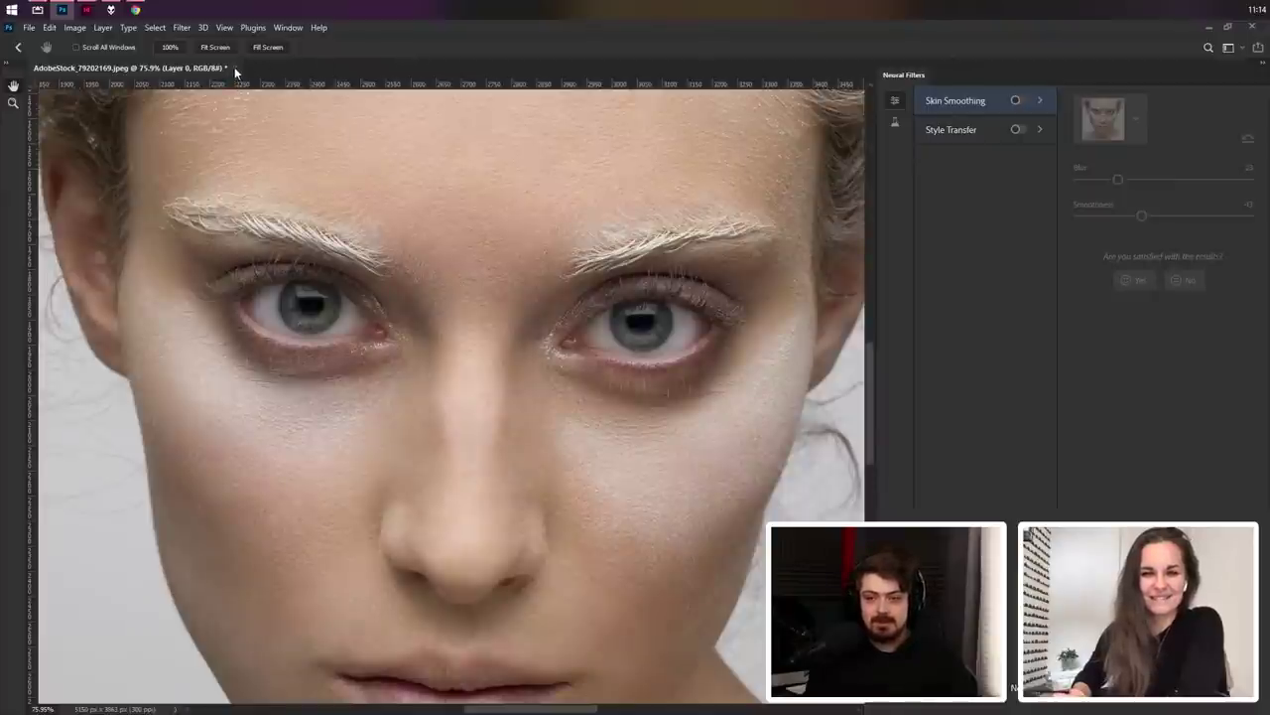
key("Escape")
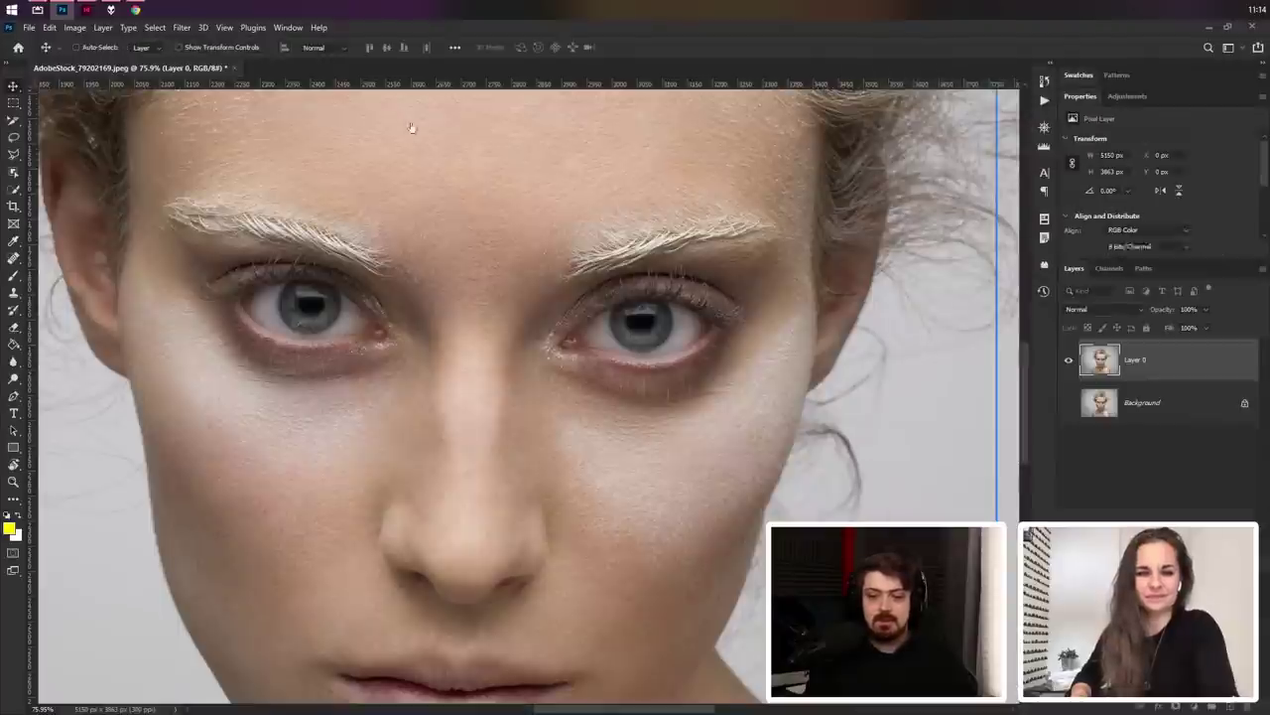
left_click(202, 69)
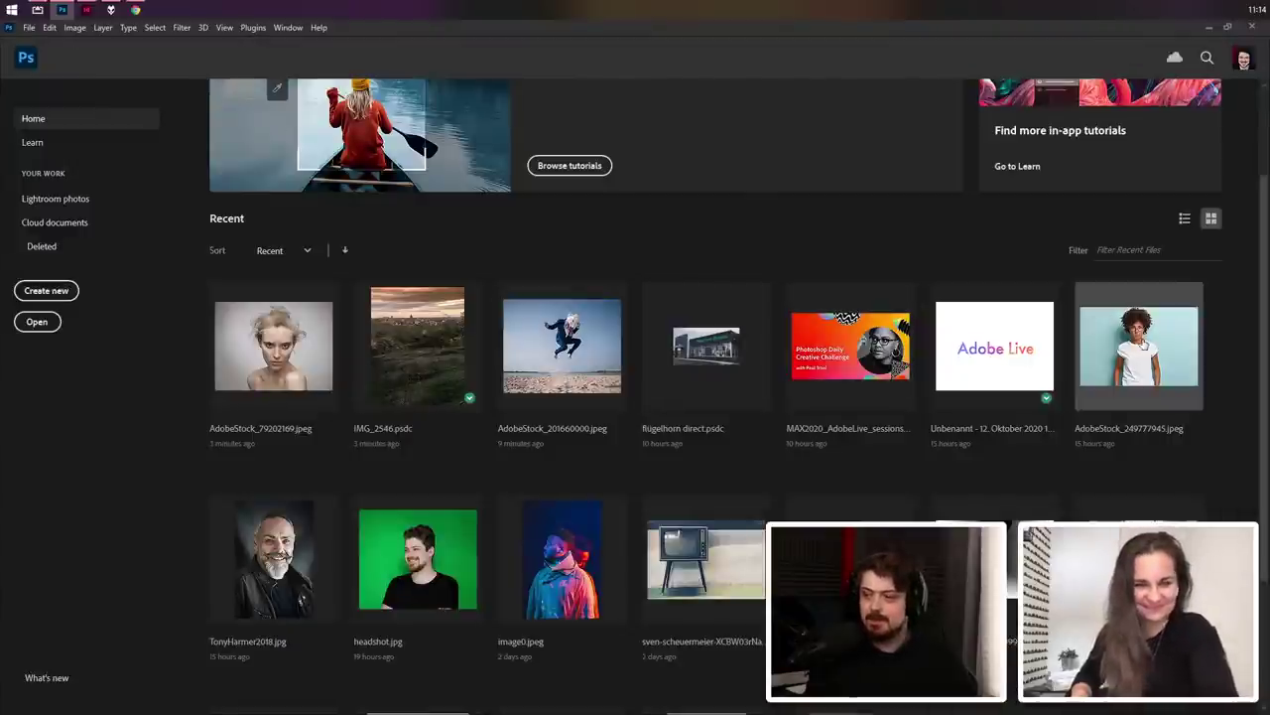
Step: Open the recent portrait AdobeStock_249777945.jpeg and view the face with glasses in close-up
left_click(1138, 345)
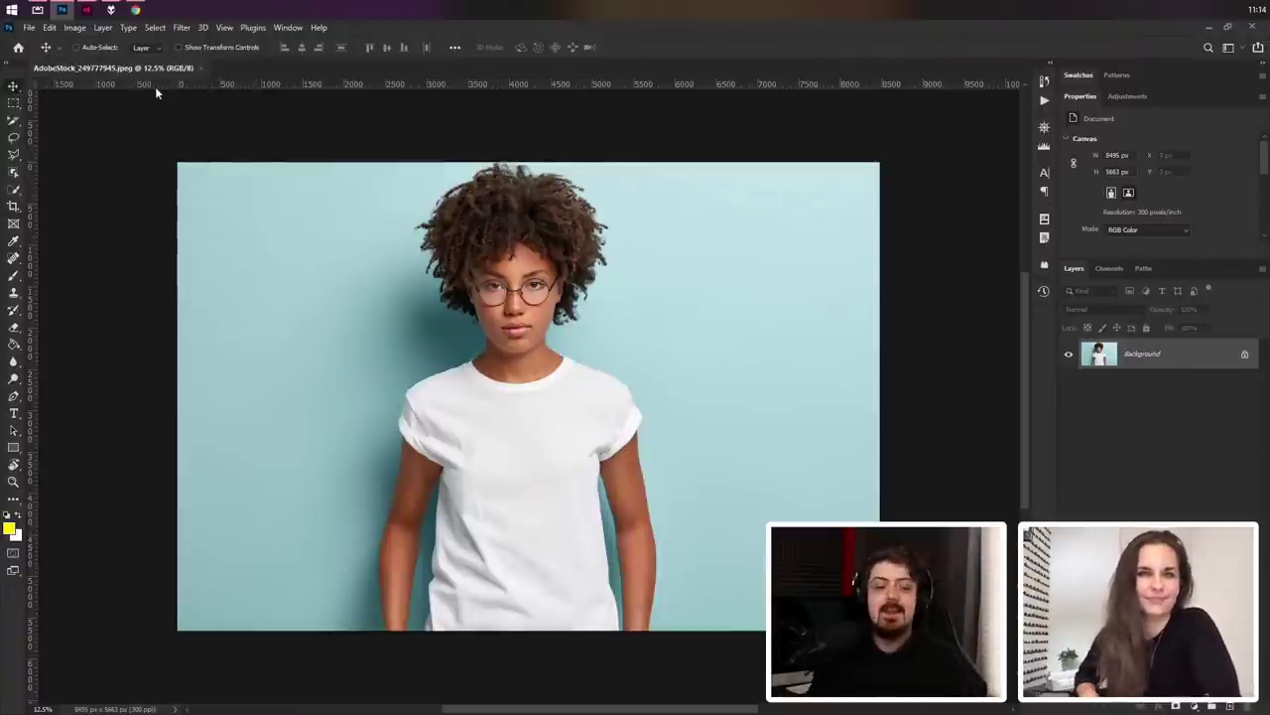
scroll(541, 303, "up", 3)
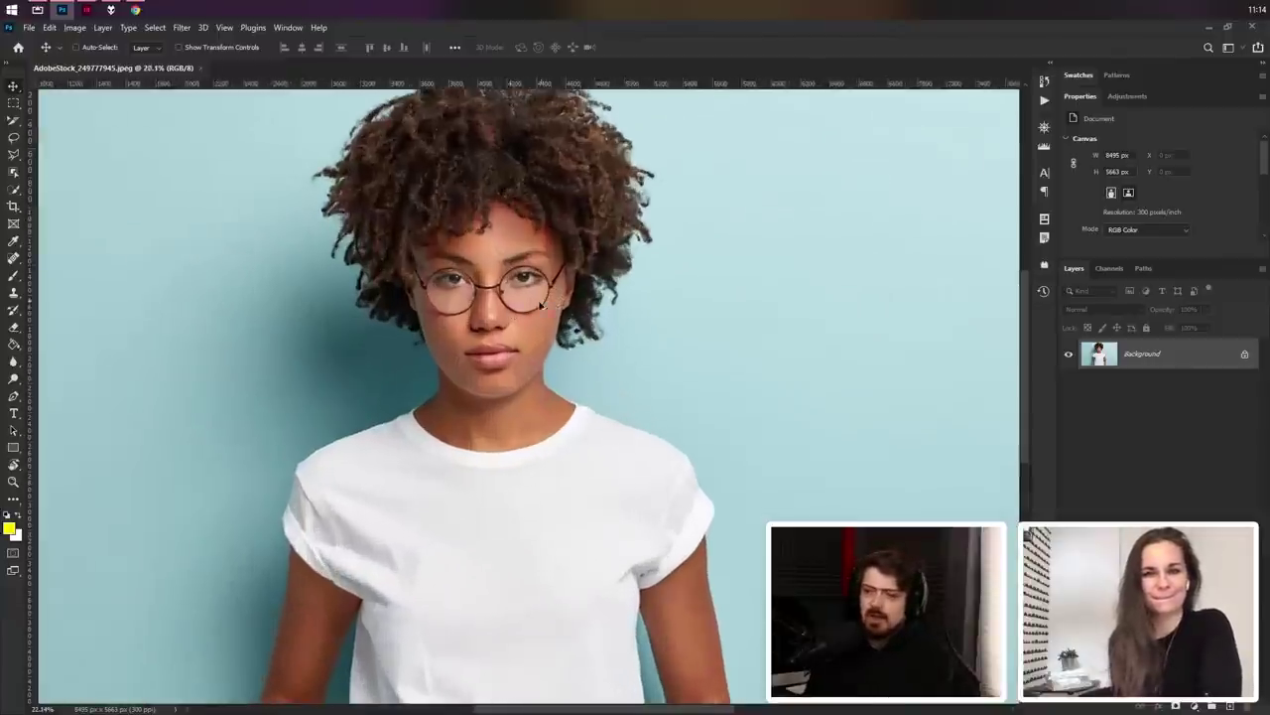
scroll(541, 303, "up", 4)
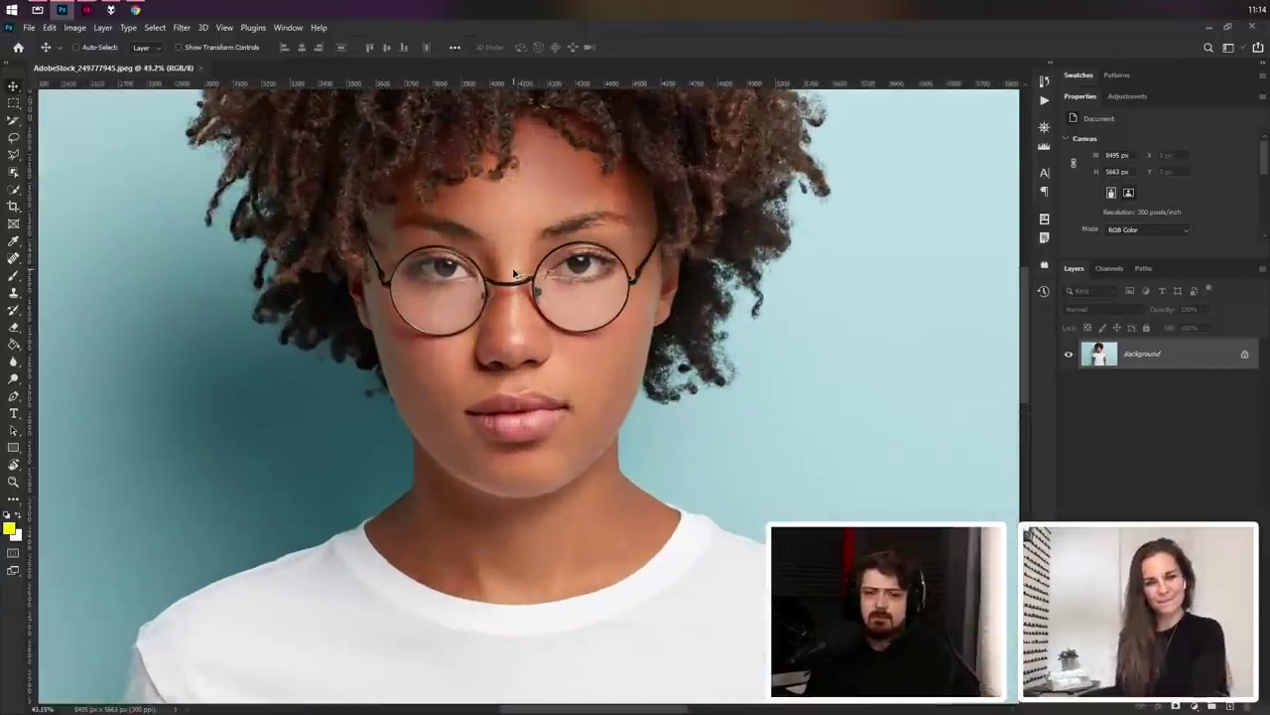
scroll(513, 272, "up", 1)
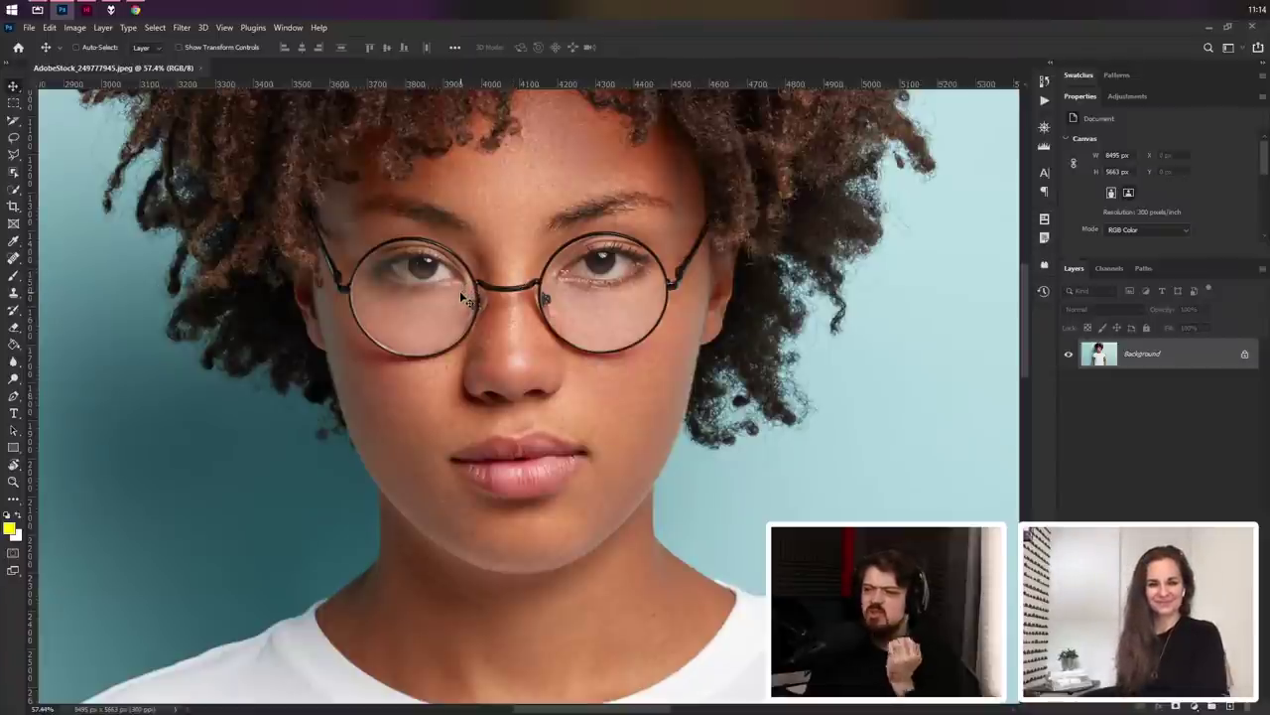
scroll(461, 294, "down", 4)
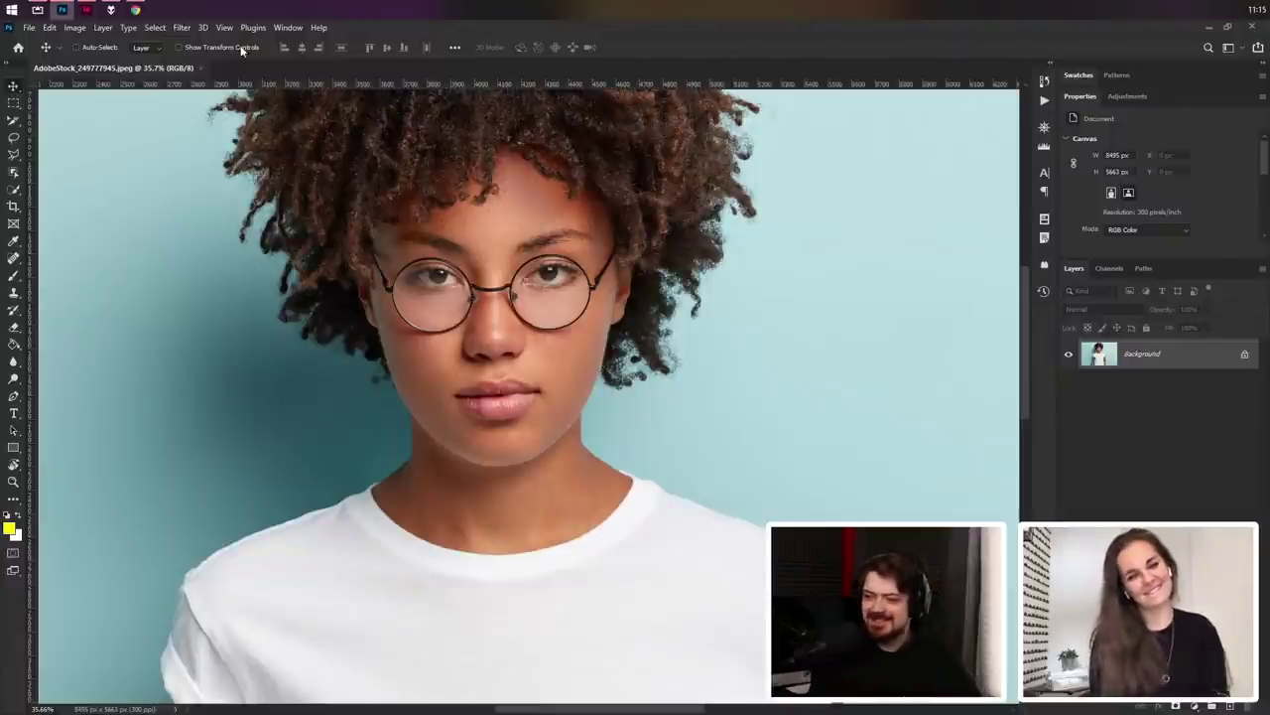
Step: Start Neural Filters on the portrait and review the beta filters, including the Face Cleanup and Noise Reduction previews
left_click(184, 28)
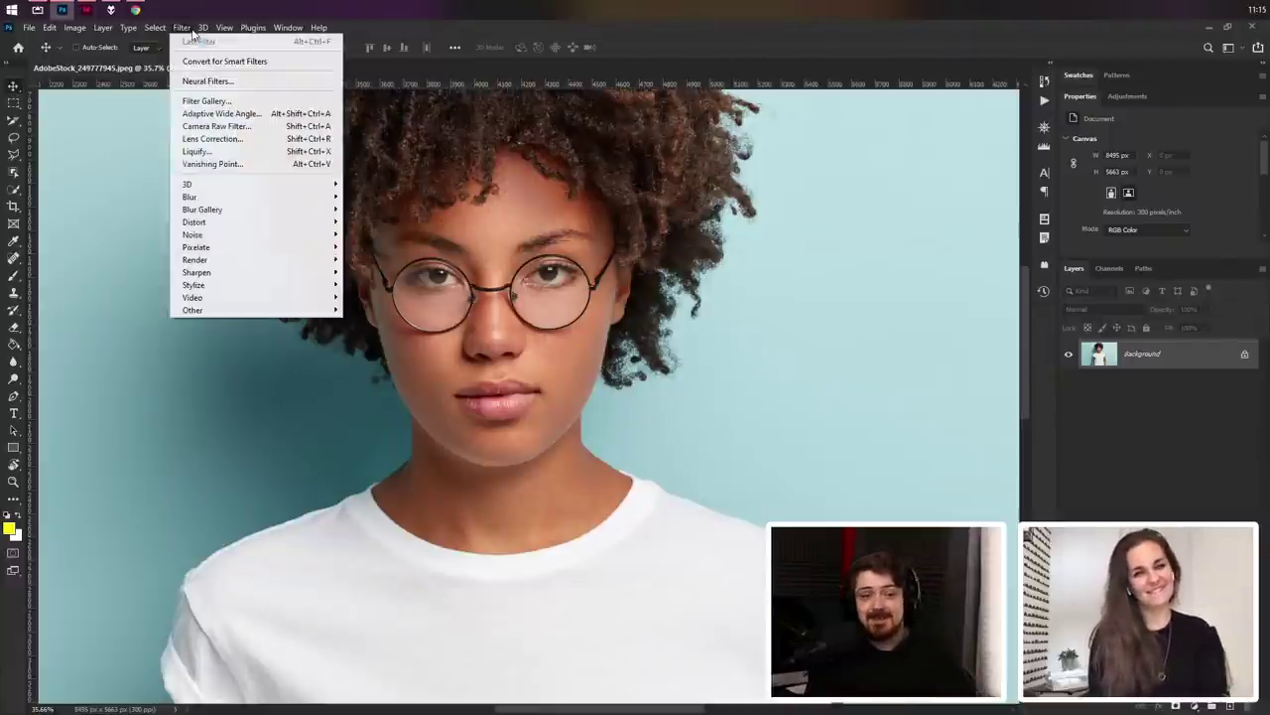
left_click(207, 80)
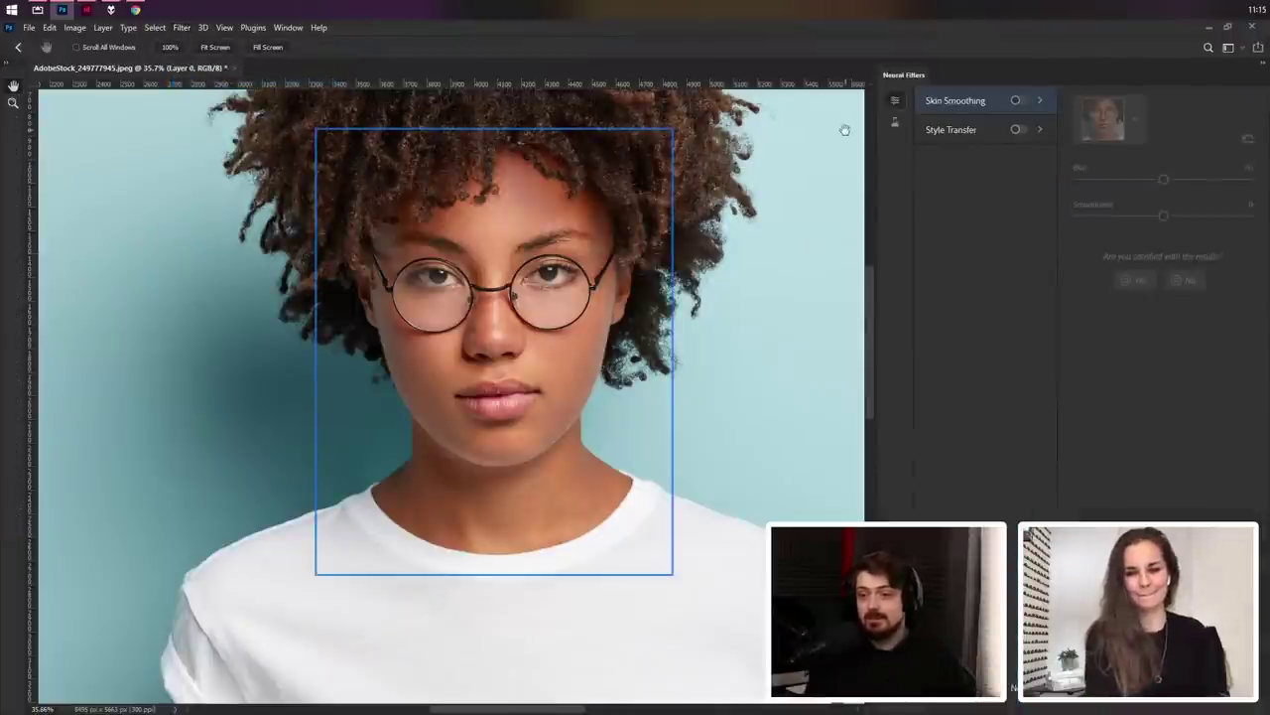
left_click(896, 128)
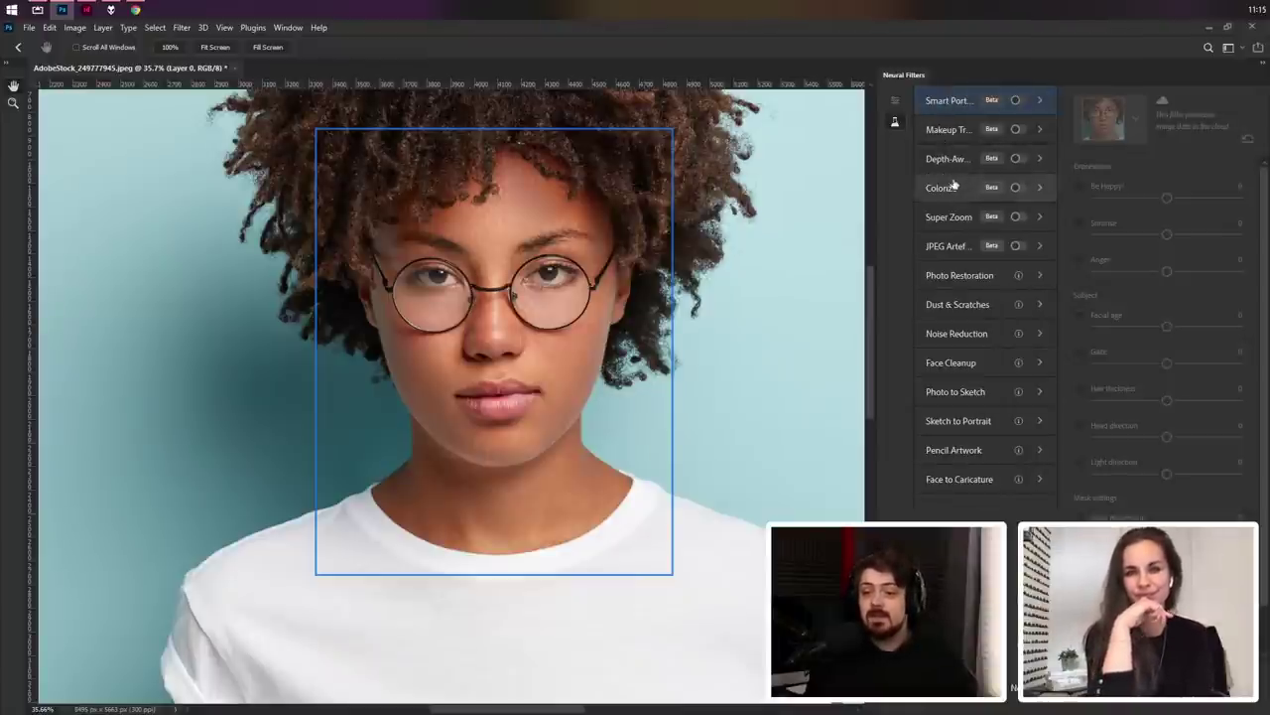
left_click(983, 369)
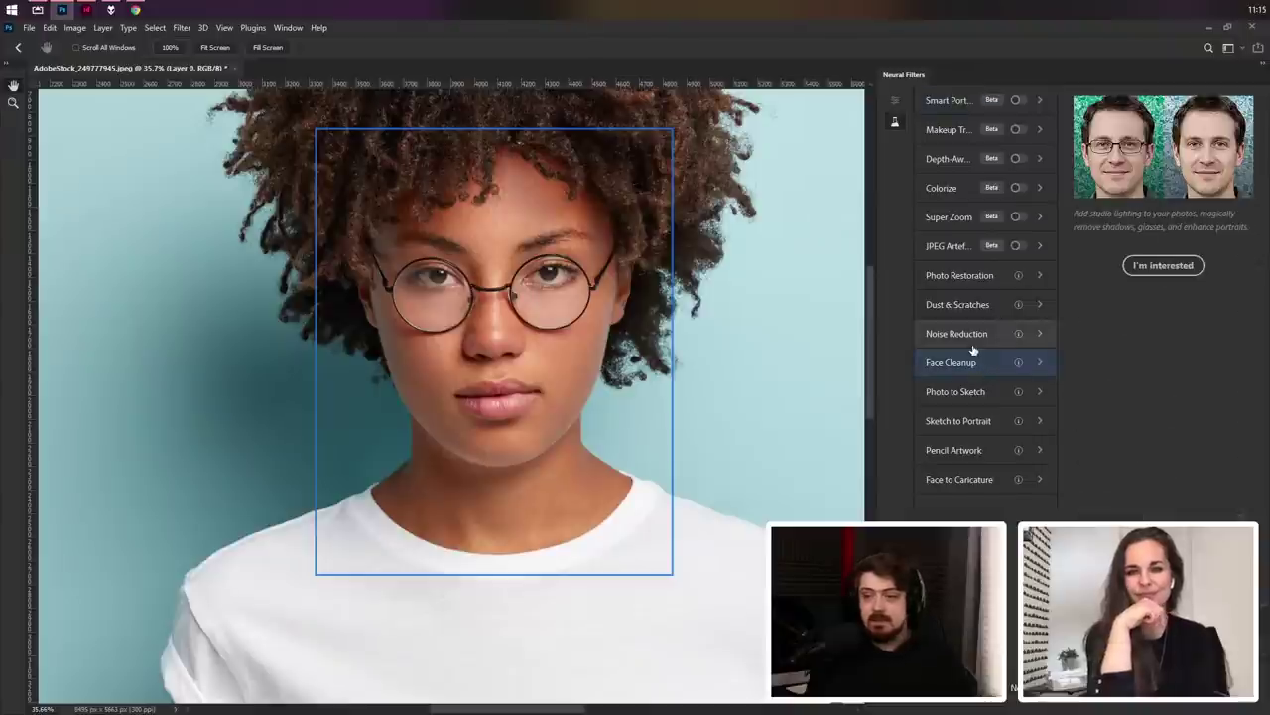
left_click(993, 335)
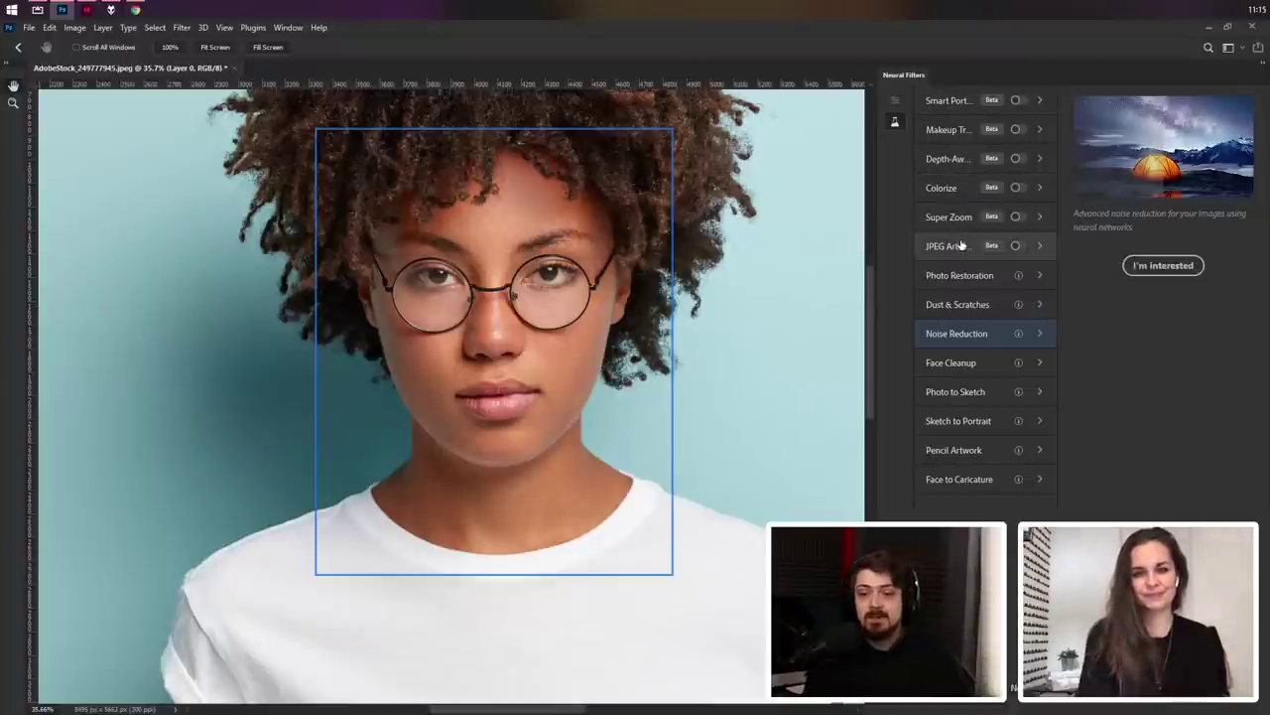
mouse_move(957, 135)
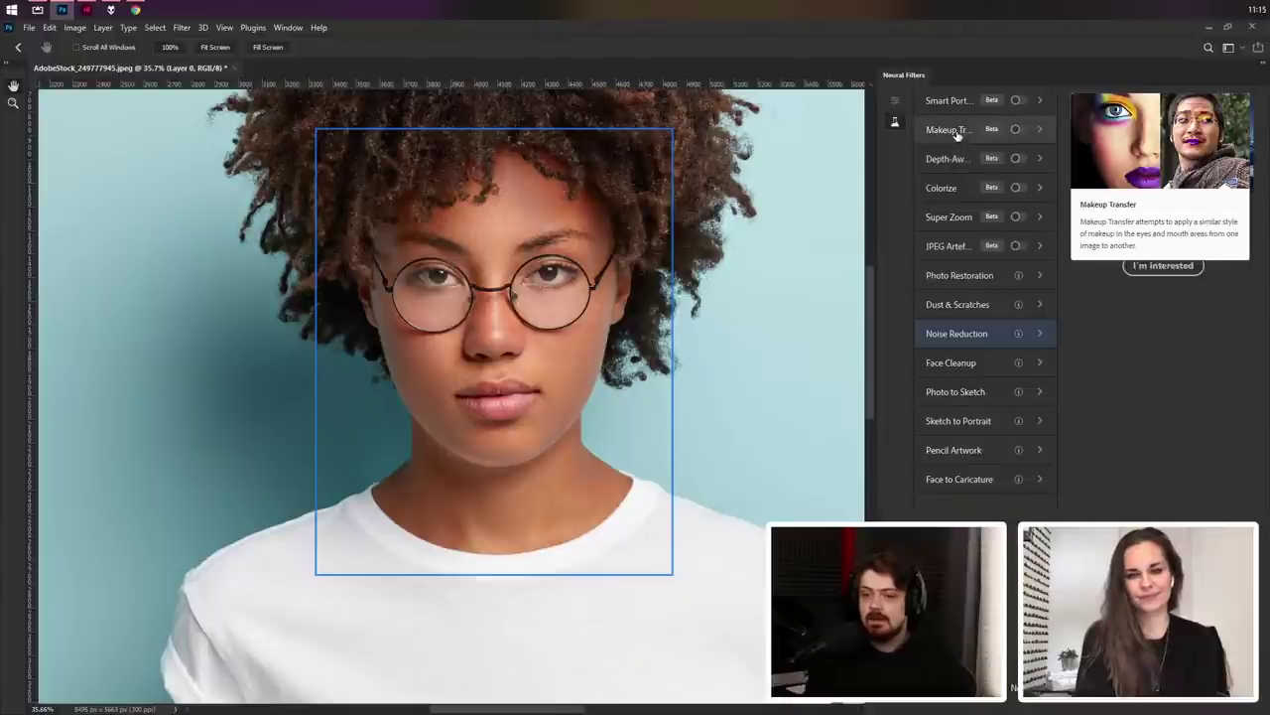
Step: Enable the Smart Portrait beta filter and look through its expression, subject and mask settings
left_click(958, 104)
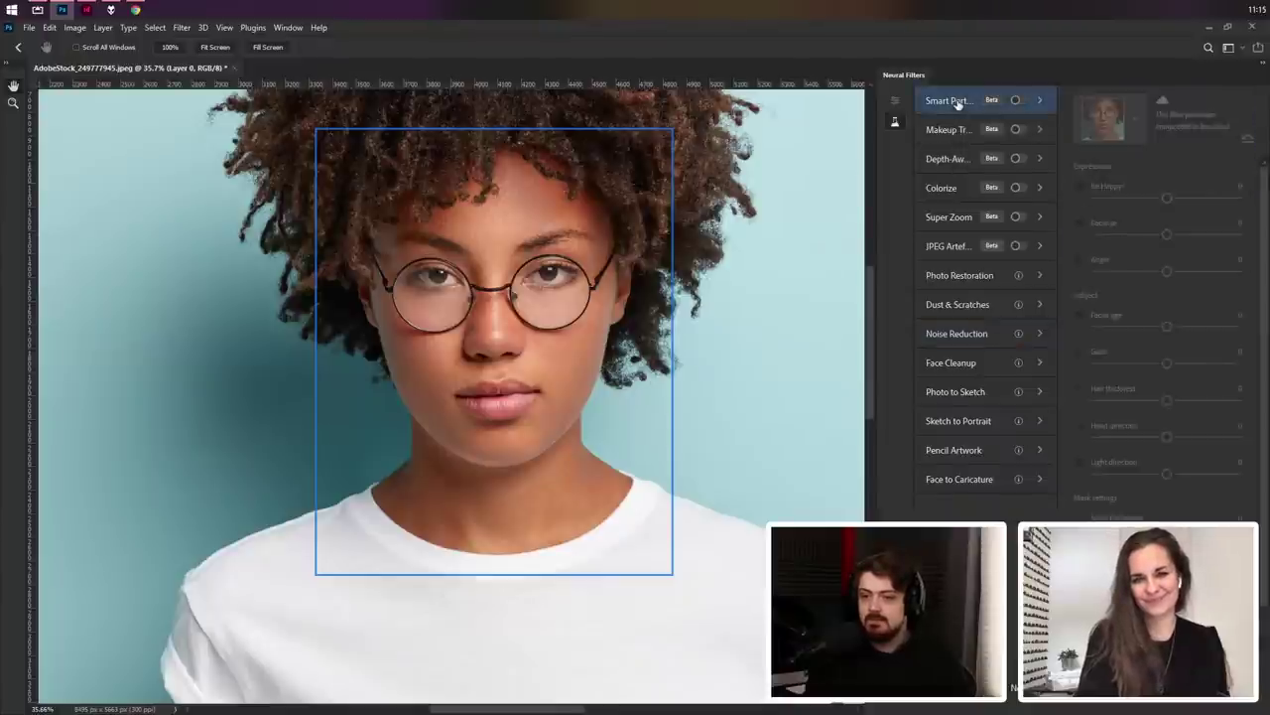
left_click(1016, 100)
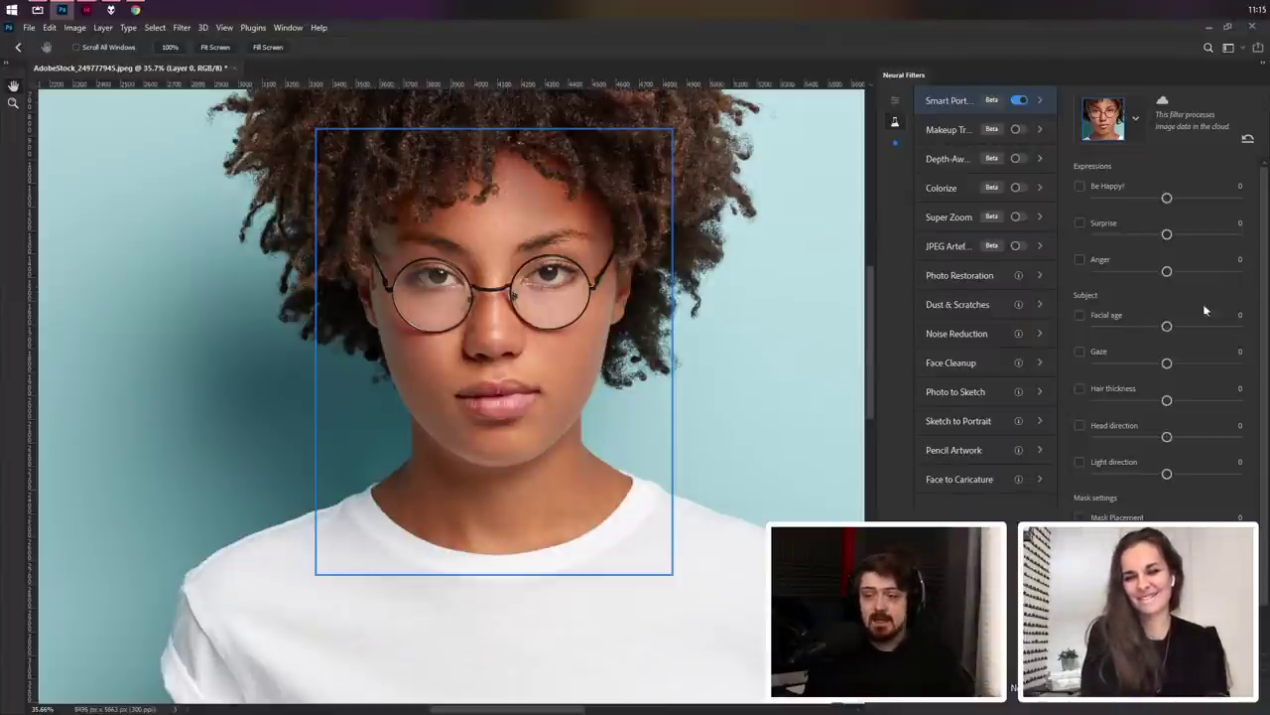
scroll(1267, 397, "down", 1)
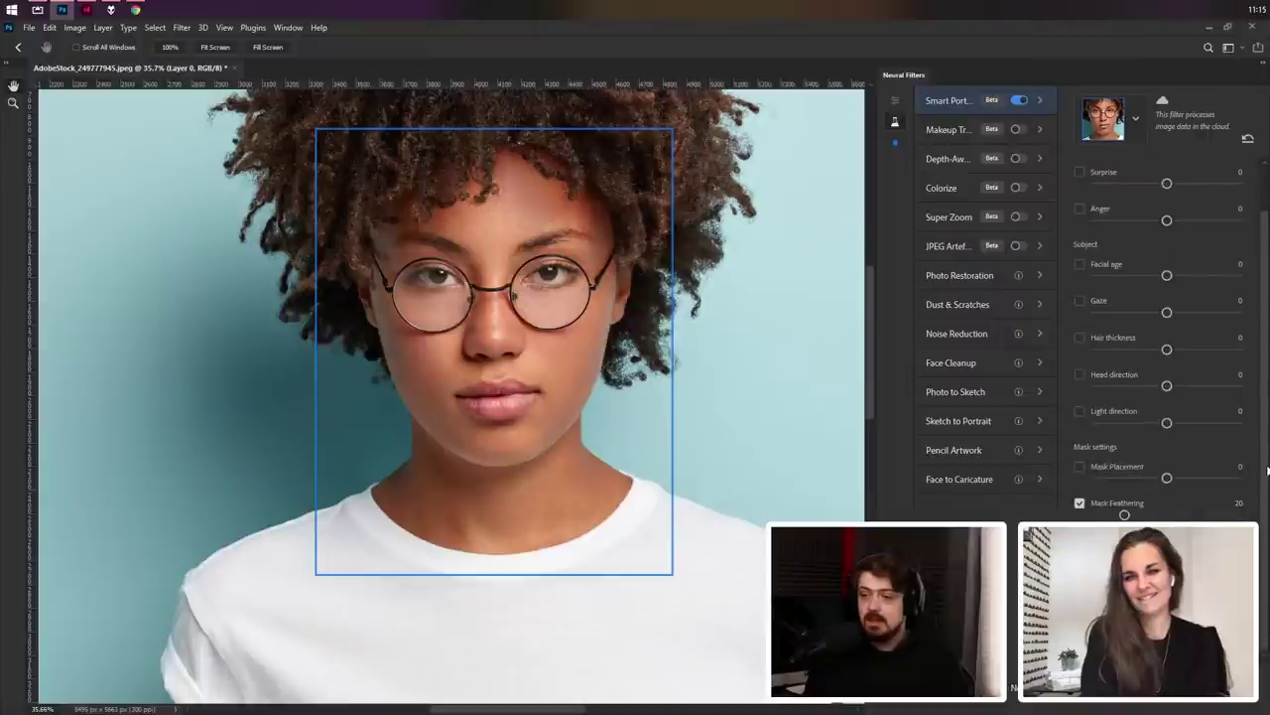
scroll(1258, 326, "up", 1)
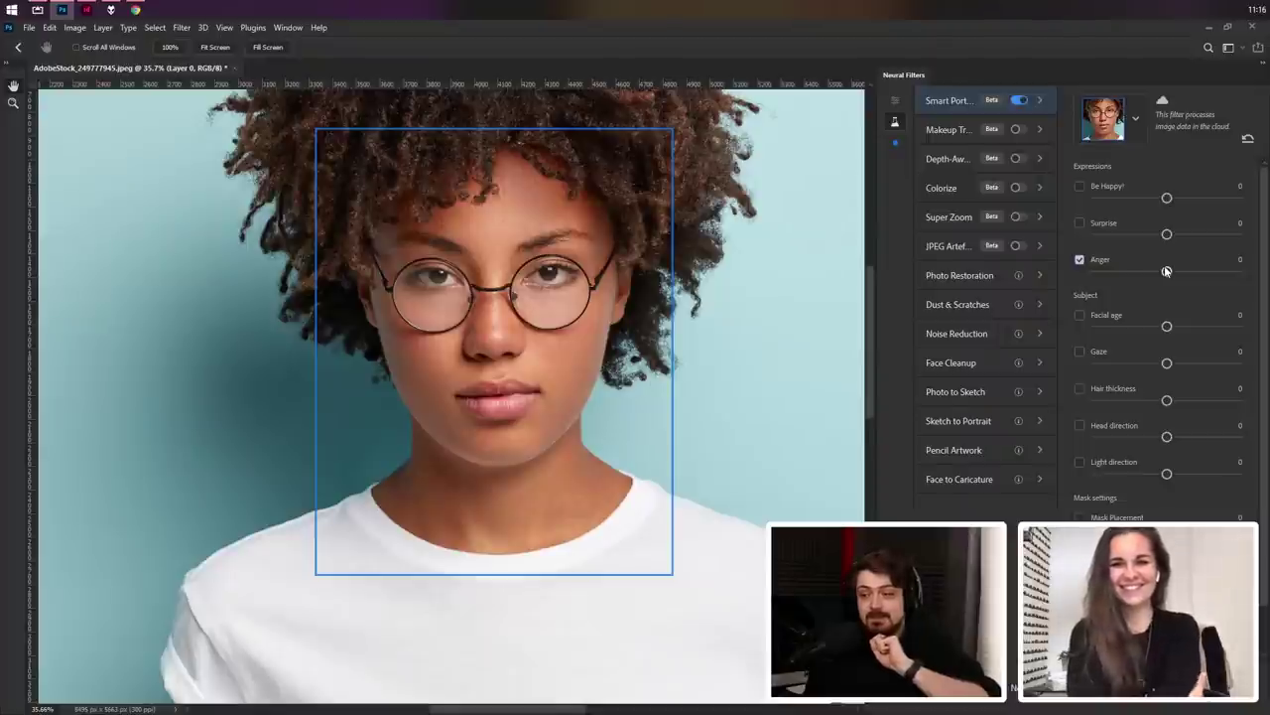
Step: Try the Smart Portrait Anger expression at -35 and at 30, and inspect the neck and collar edge in close-up
left_click_drag(1167, 272, 1115, 277)
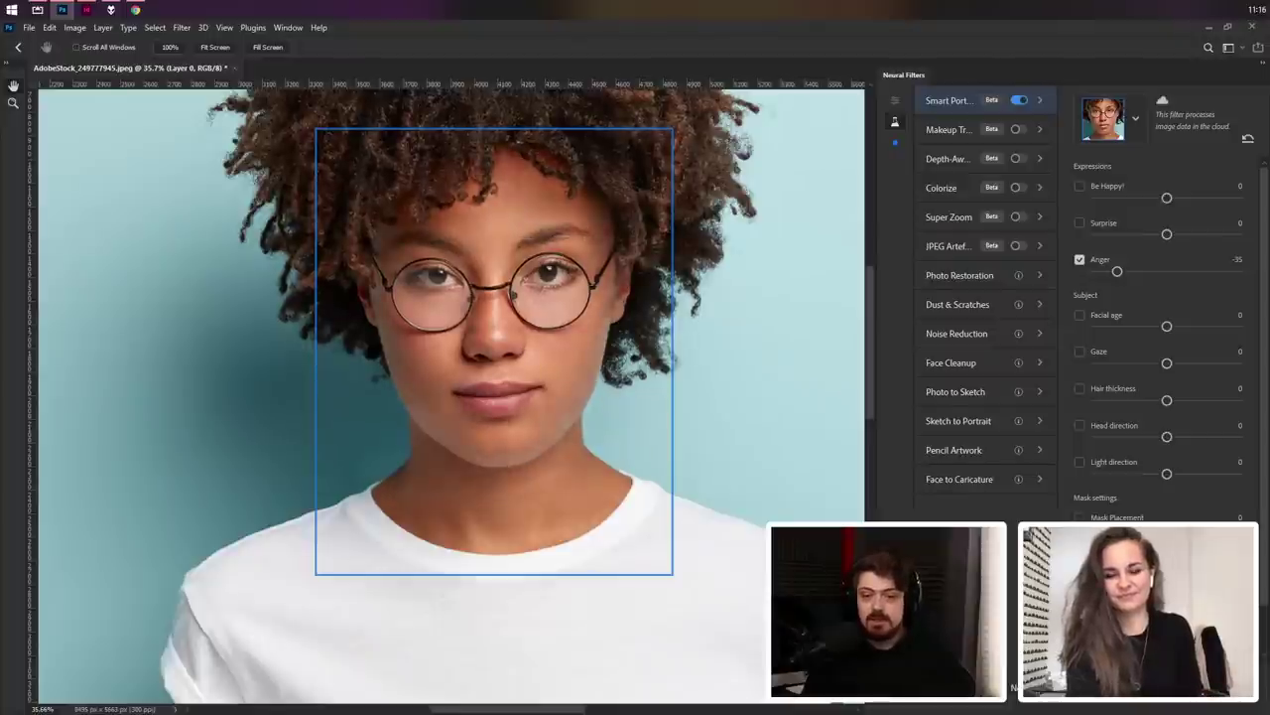
left_click_drag(1122, 271, 1209, 271)
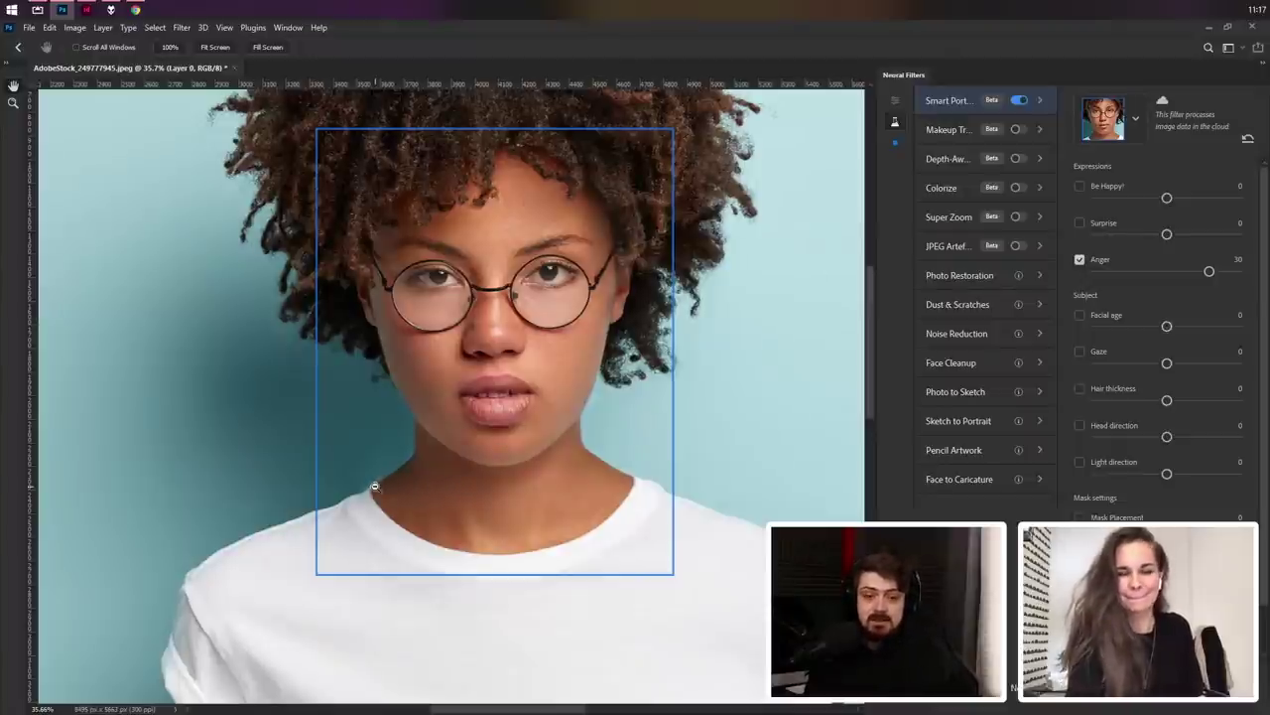
scroll(382, 492, "up", 3)
scroll(380, 498, "up", 5)
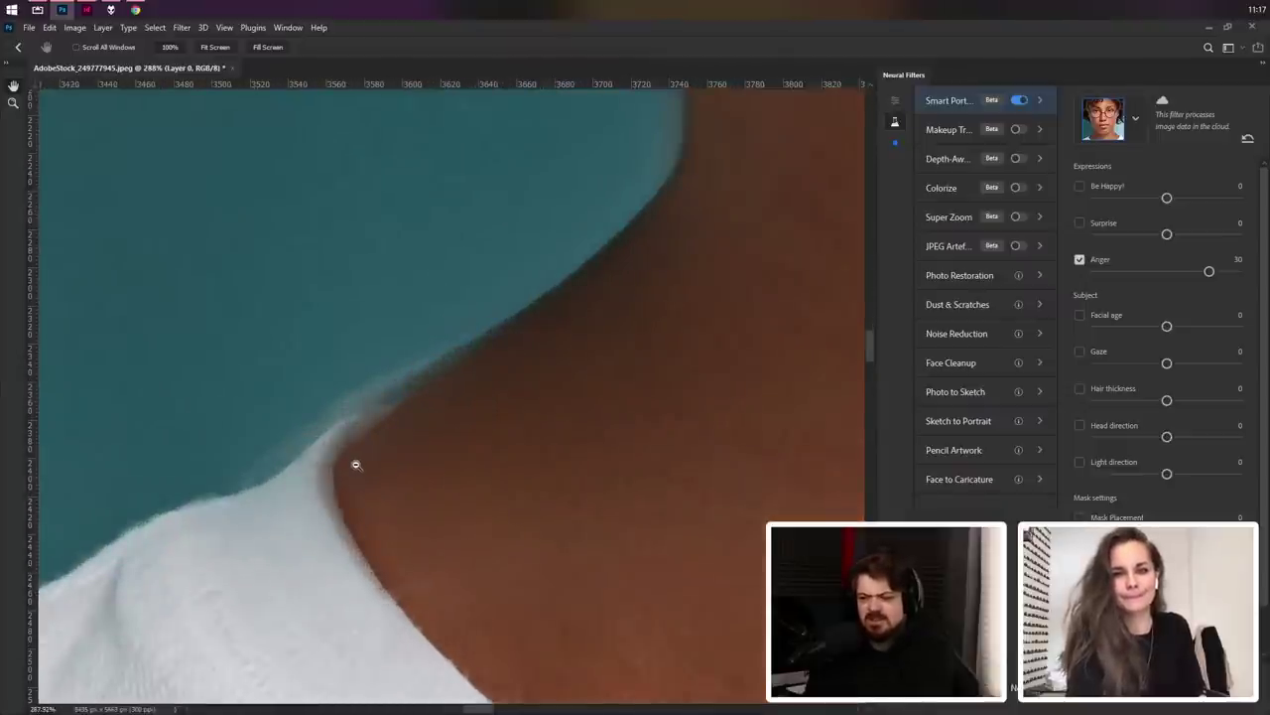
scroll(356, 465, "down", 10)
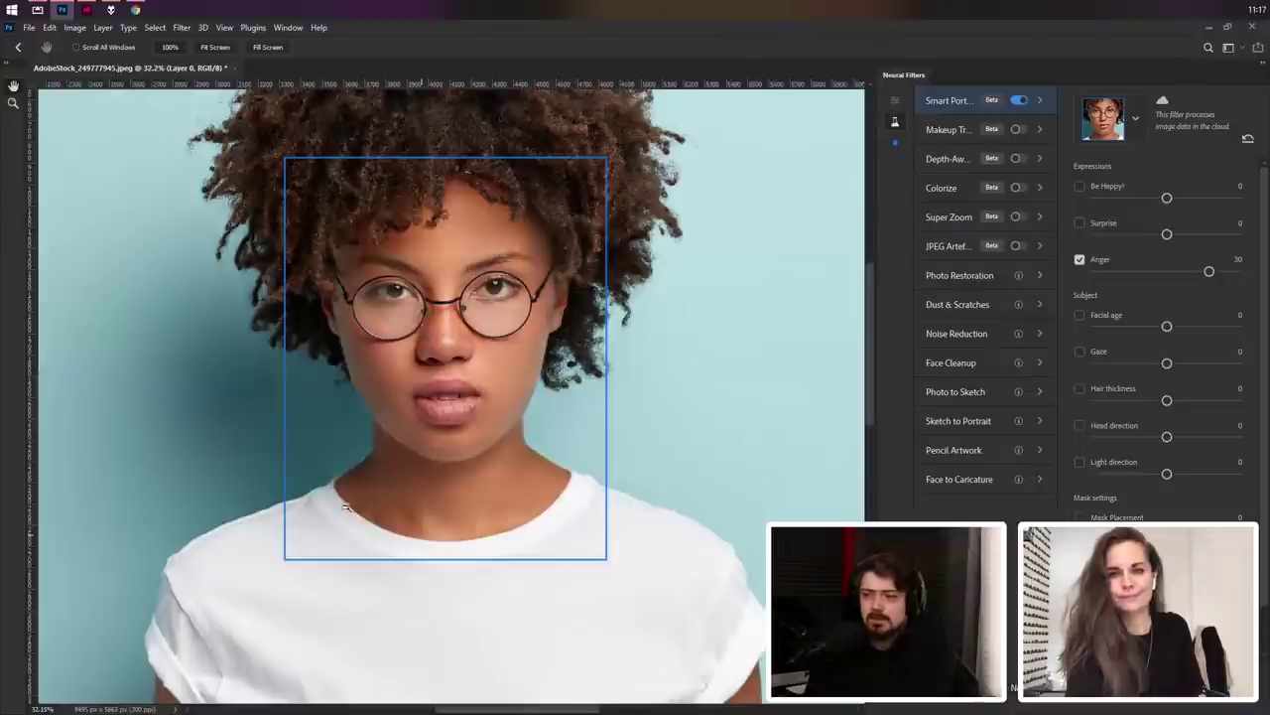
scroll(473, 520, "down", 1)
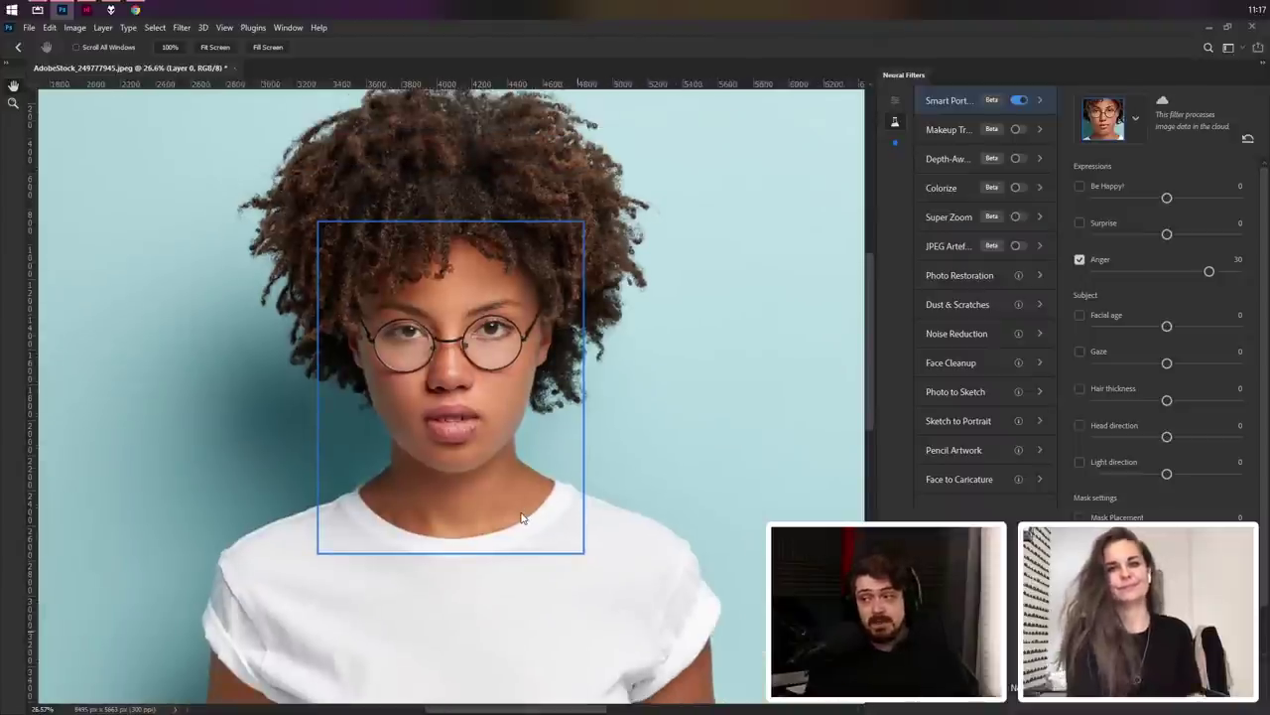
Step: Turn off the Anger expression and try a Facial age of -45, inspecting the hair and face in close-up
left_click(1082, 260)
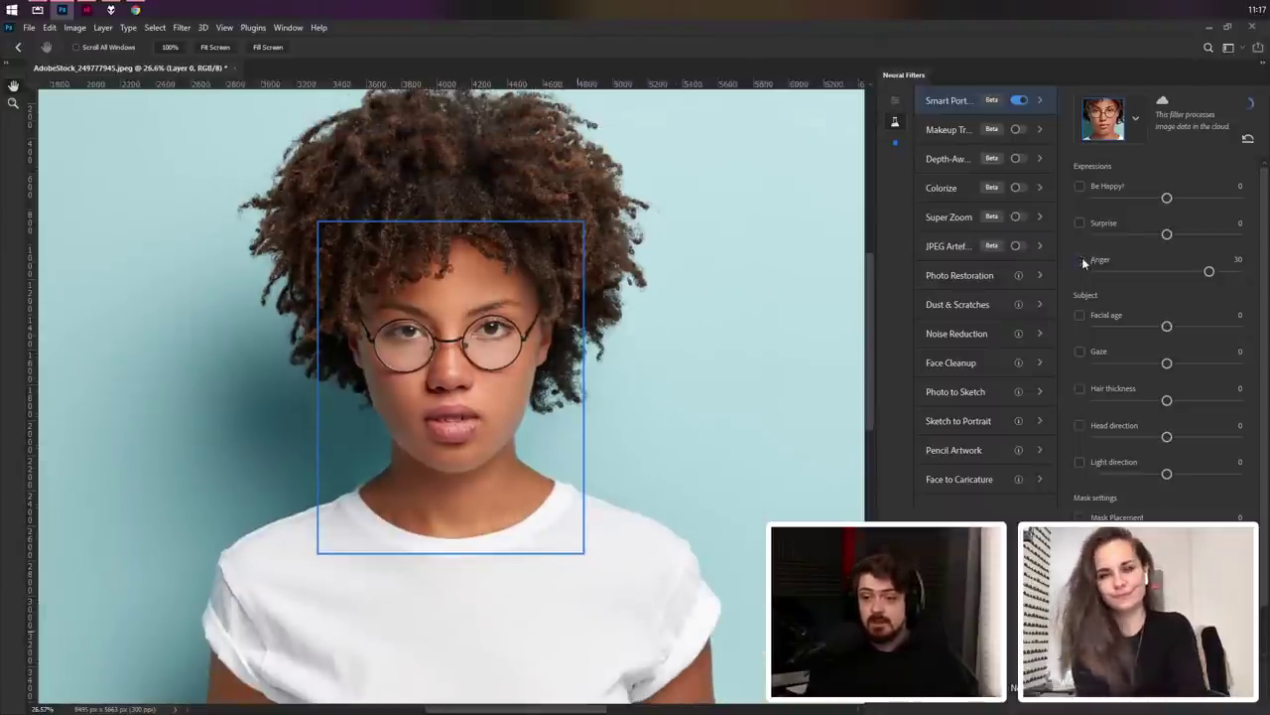
left_click(1083, 316)
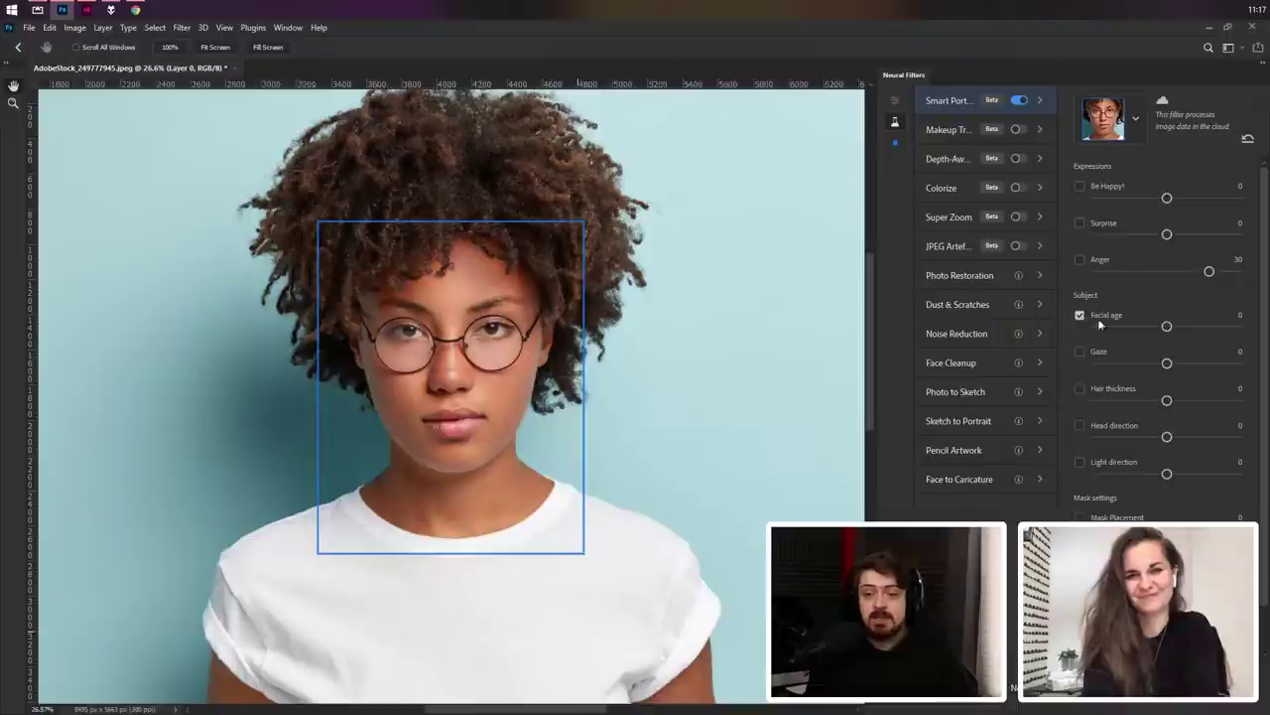
left_click(1167, 327)
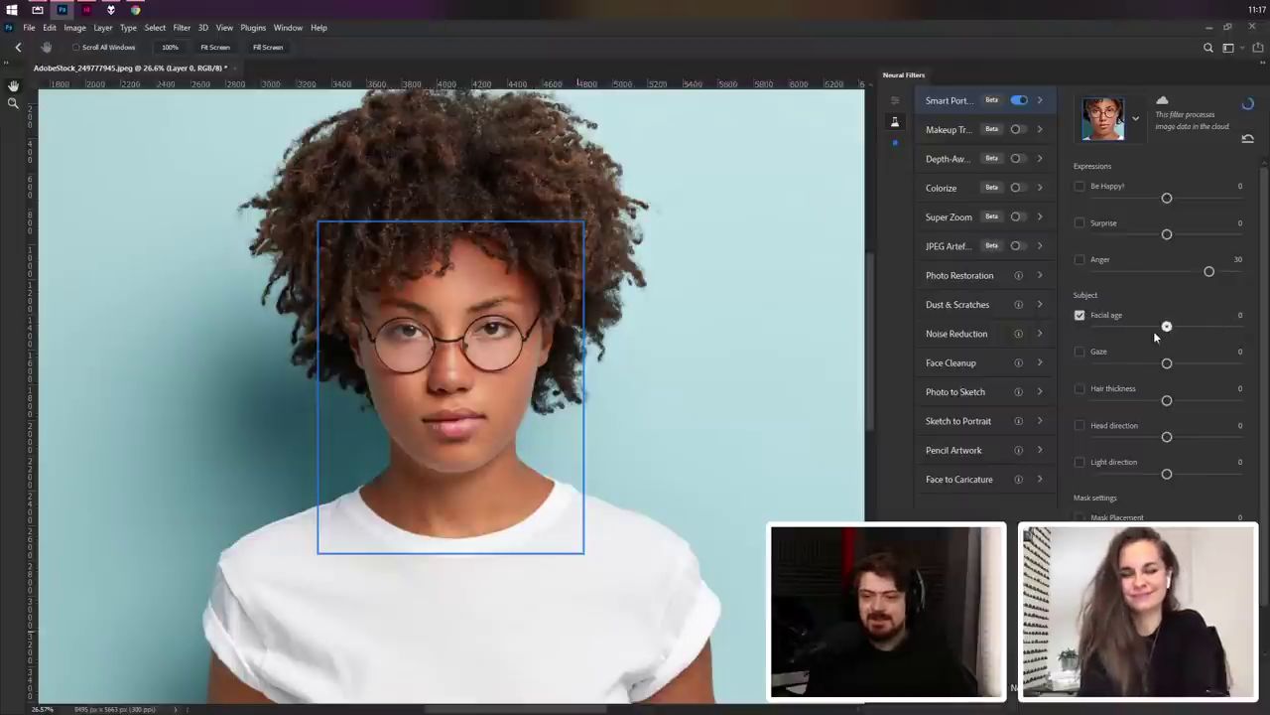
left_click_drag(1108, 338, 1092, 336)
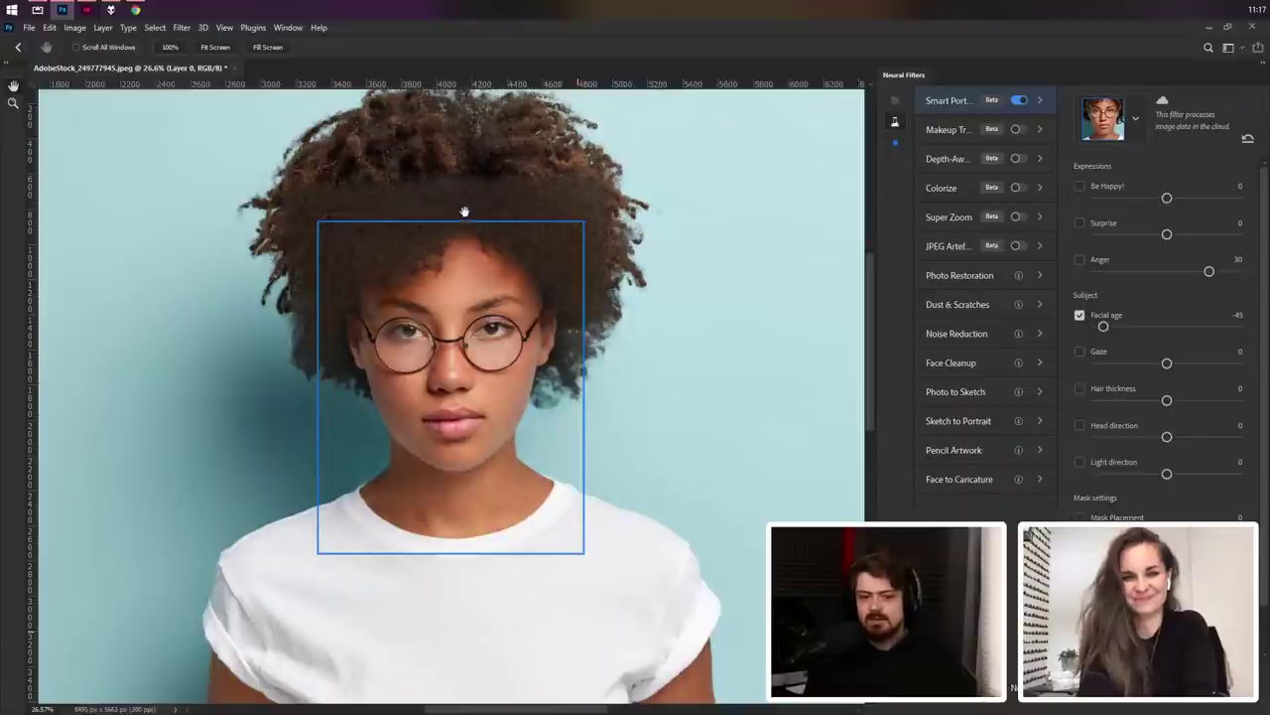
scroll(459, 184, "up", 3)
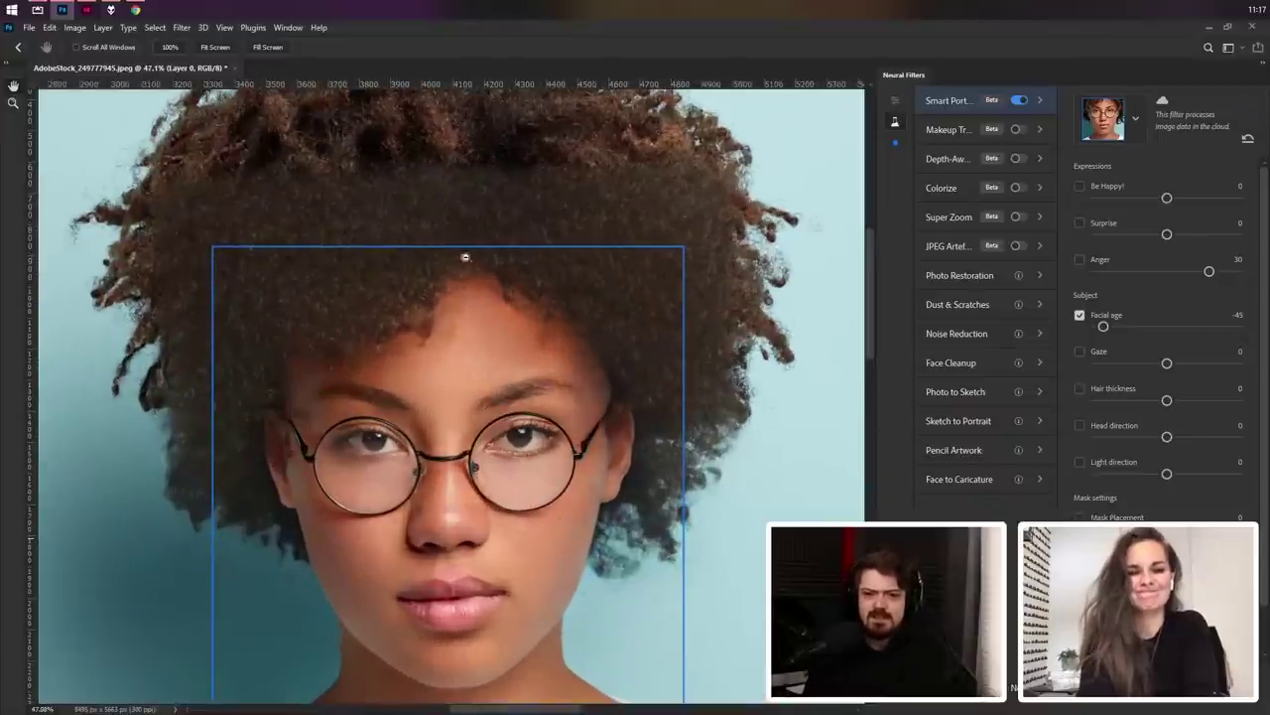
scroll(575, 221, "down", 3)
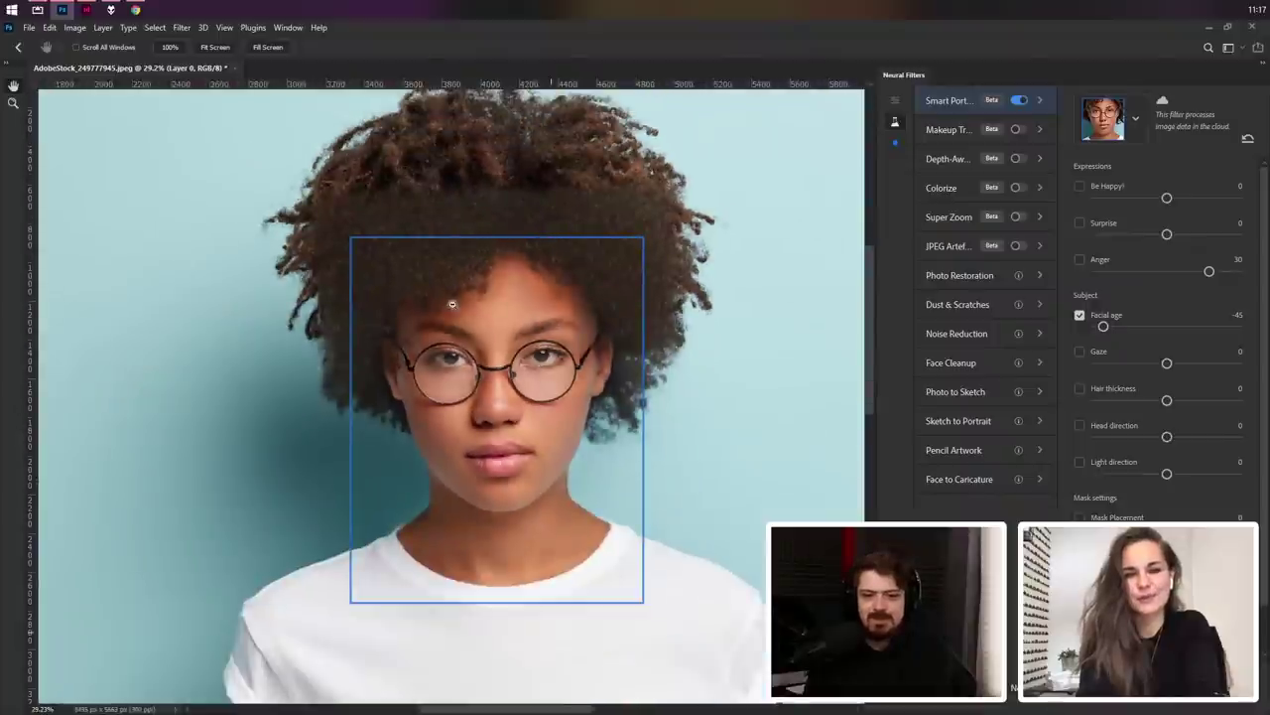
scroll(465, 452, "up", 2)
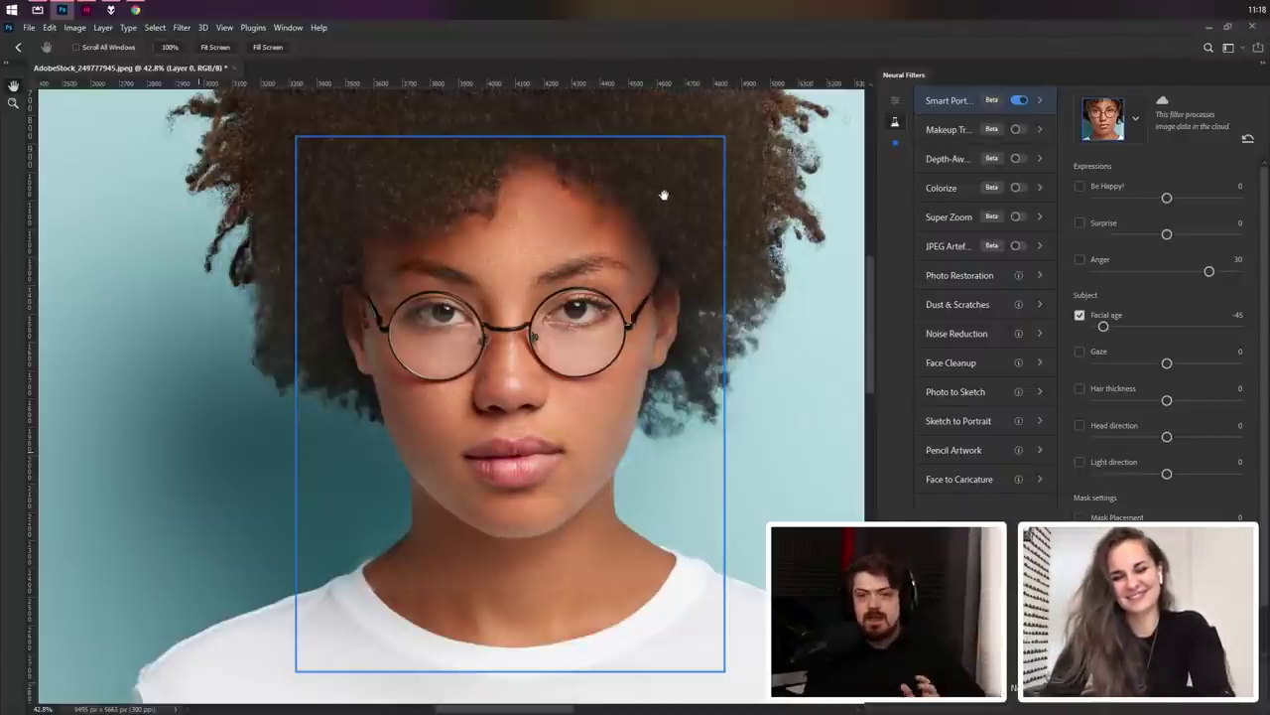
left_click_drag(678, 173, 685, 244)
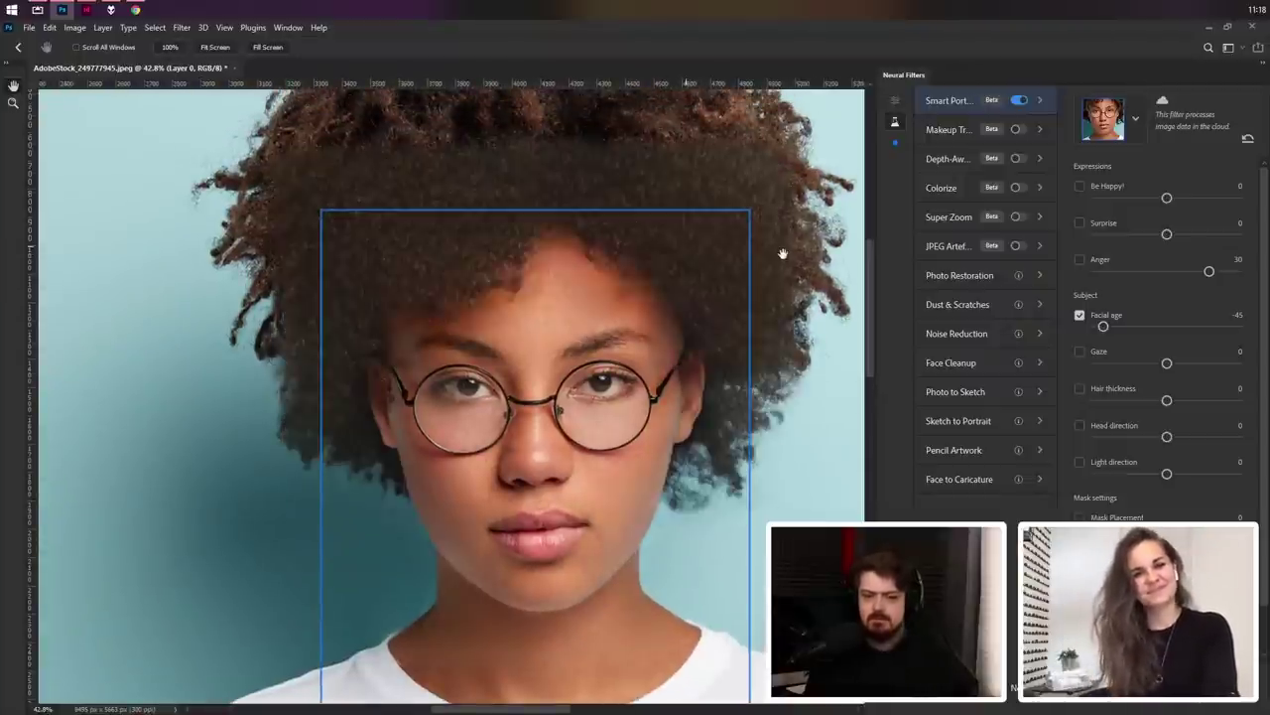
Step: Try a Facial age of 23 on the portrait and disable the Facial age adjustment
left_click_drag(1113, 328, 1199, 328)
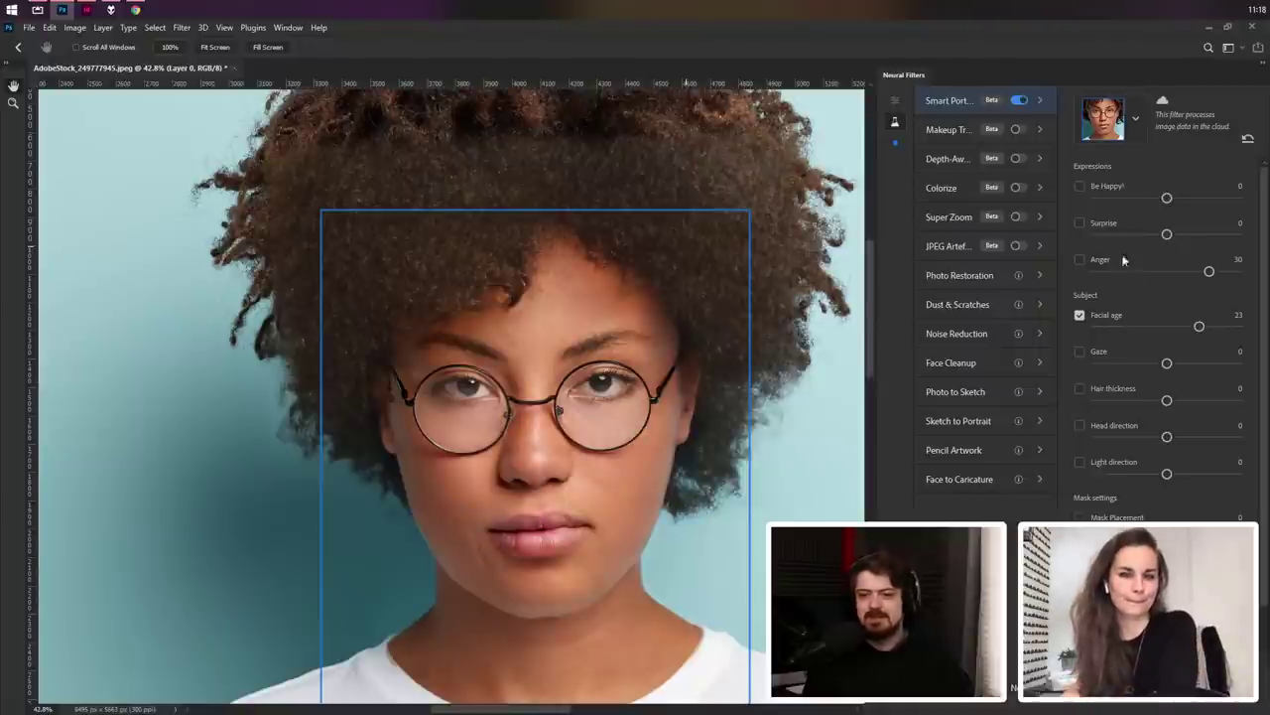
left_click(1080, 316)
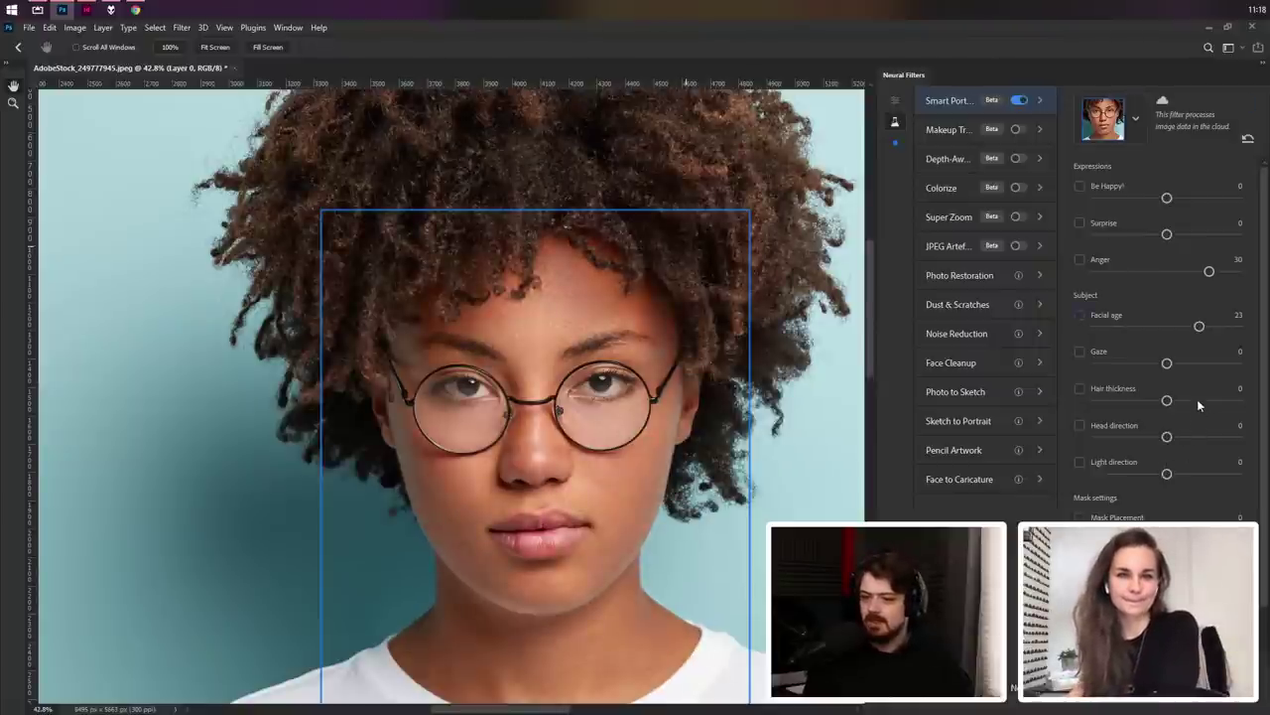
scroll(1220, 401, "down", 1)
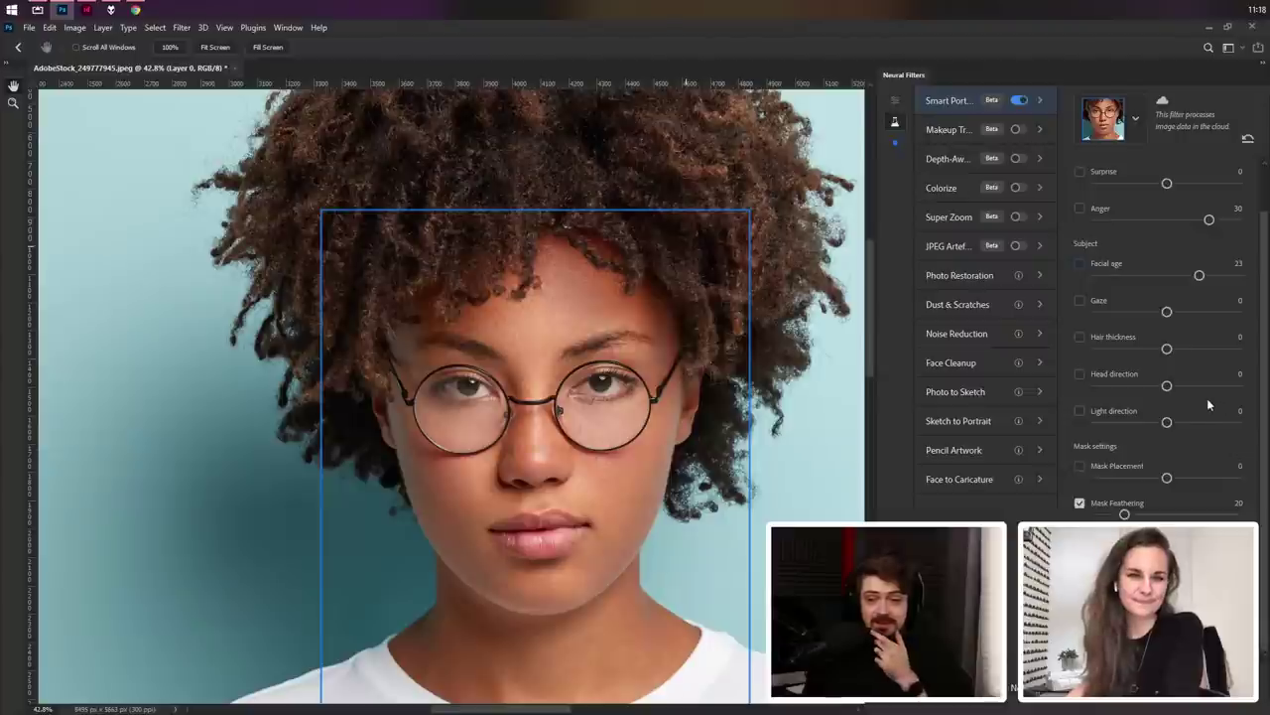
left_click_drag(624, 412, 604, 321)
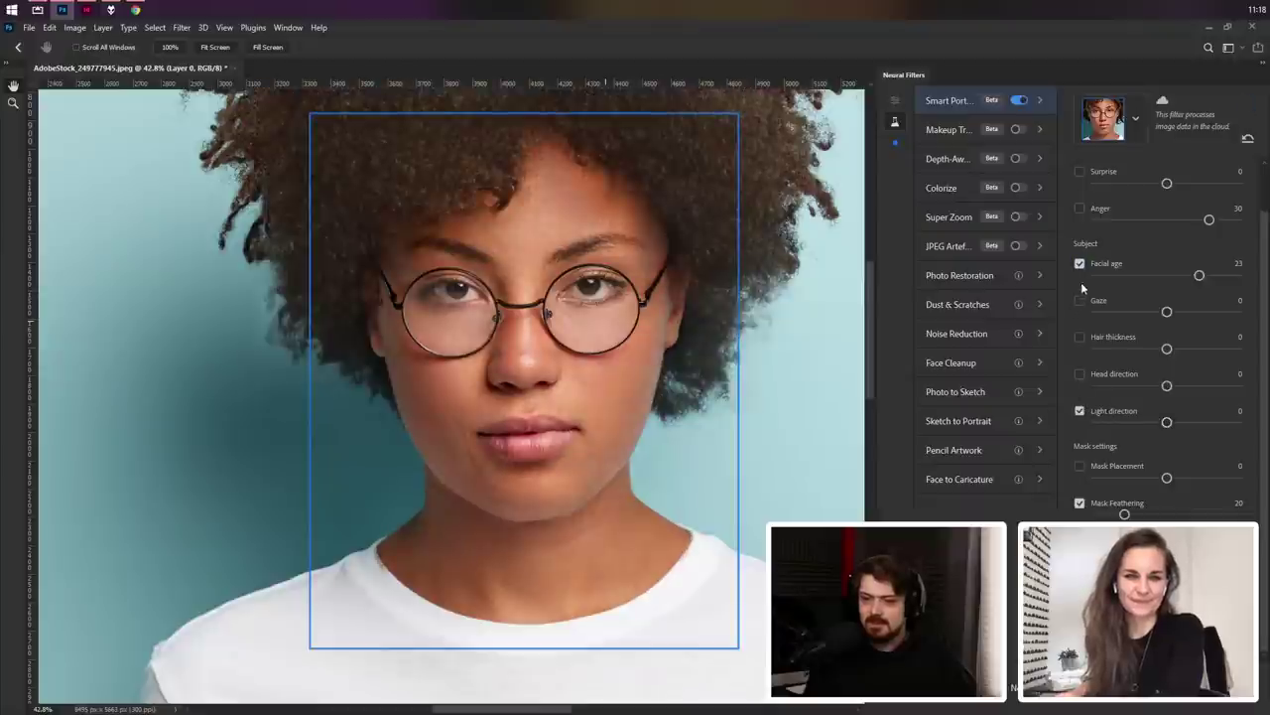
left_click(1080, 263)
Step: Try a Light direction of -38 and -50, and disable both that adjustment and the Smart Portrait filter
left_click_drag(1170, 424, 1114, 423)
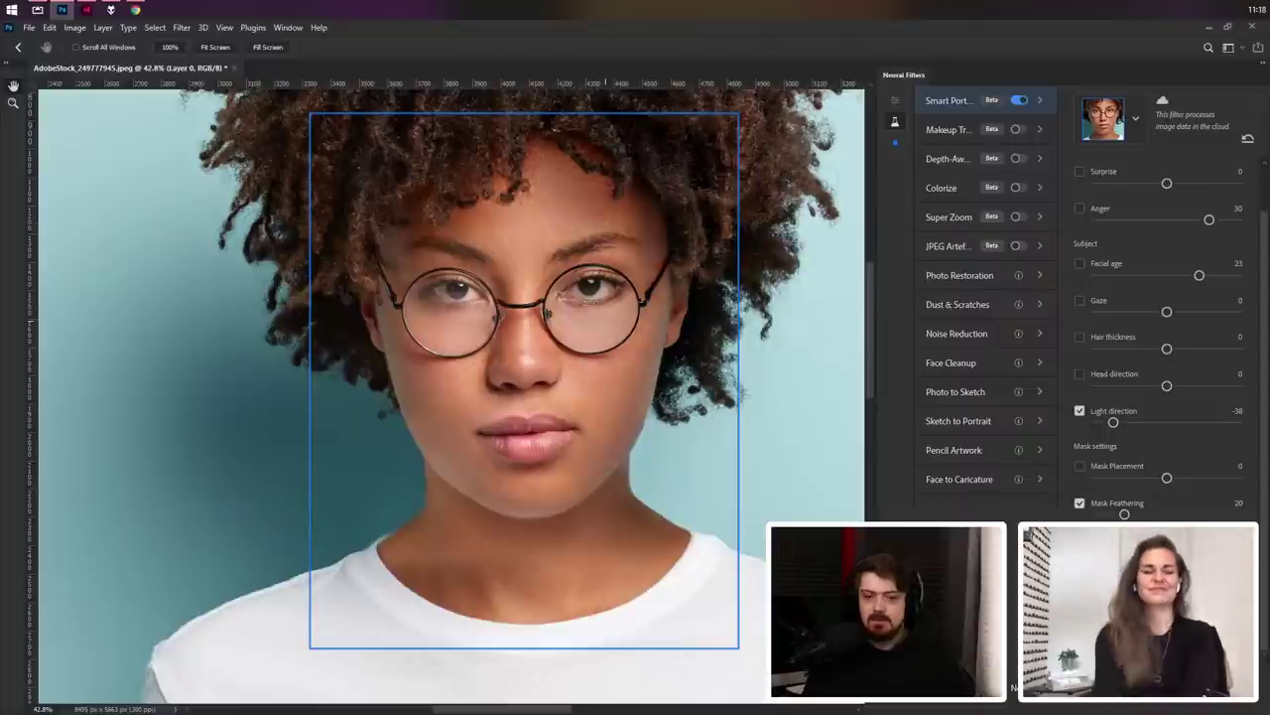
left_click_drag(1113, 422, 1095, 421)
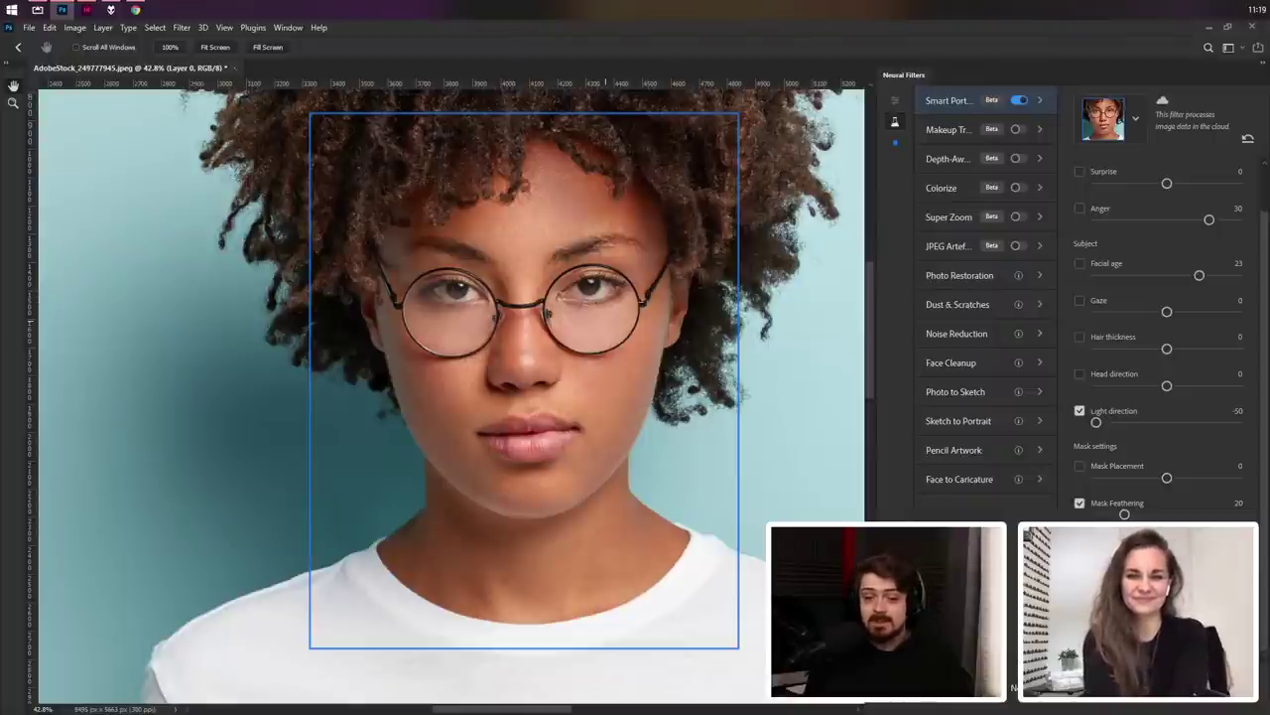
left_click(1079, 412)
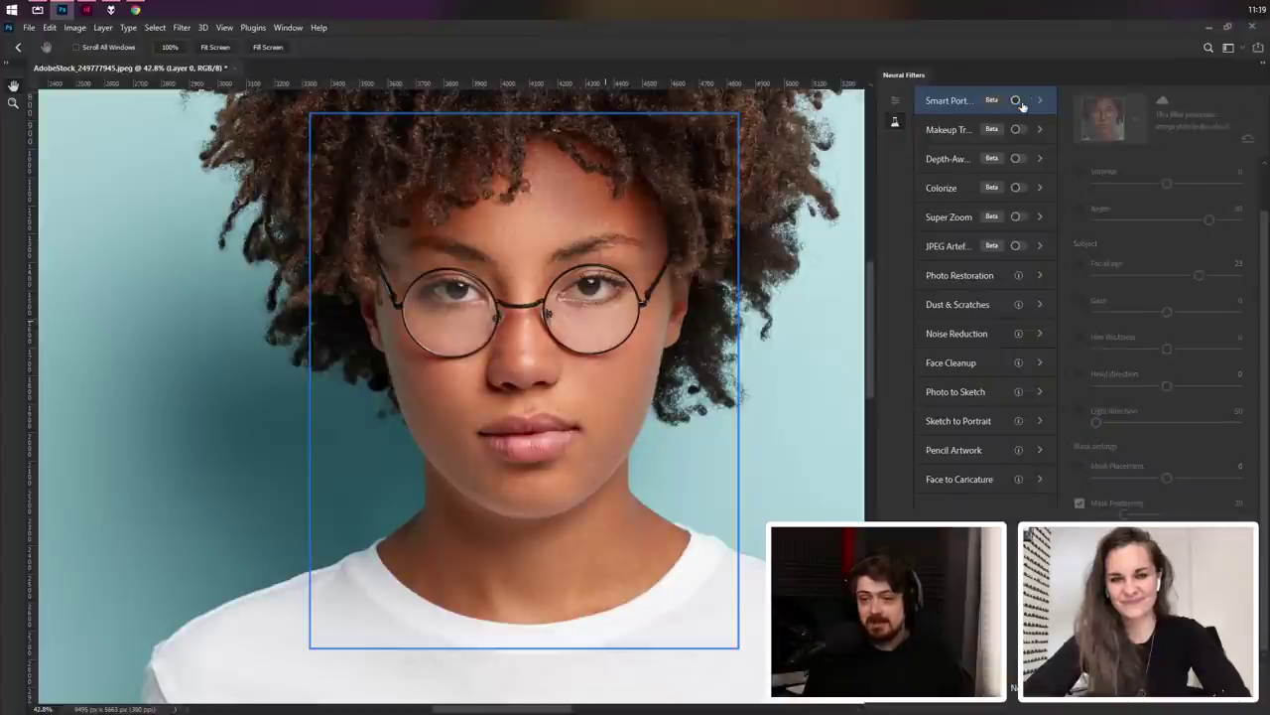
left_click(1020, 103)
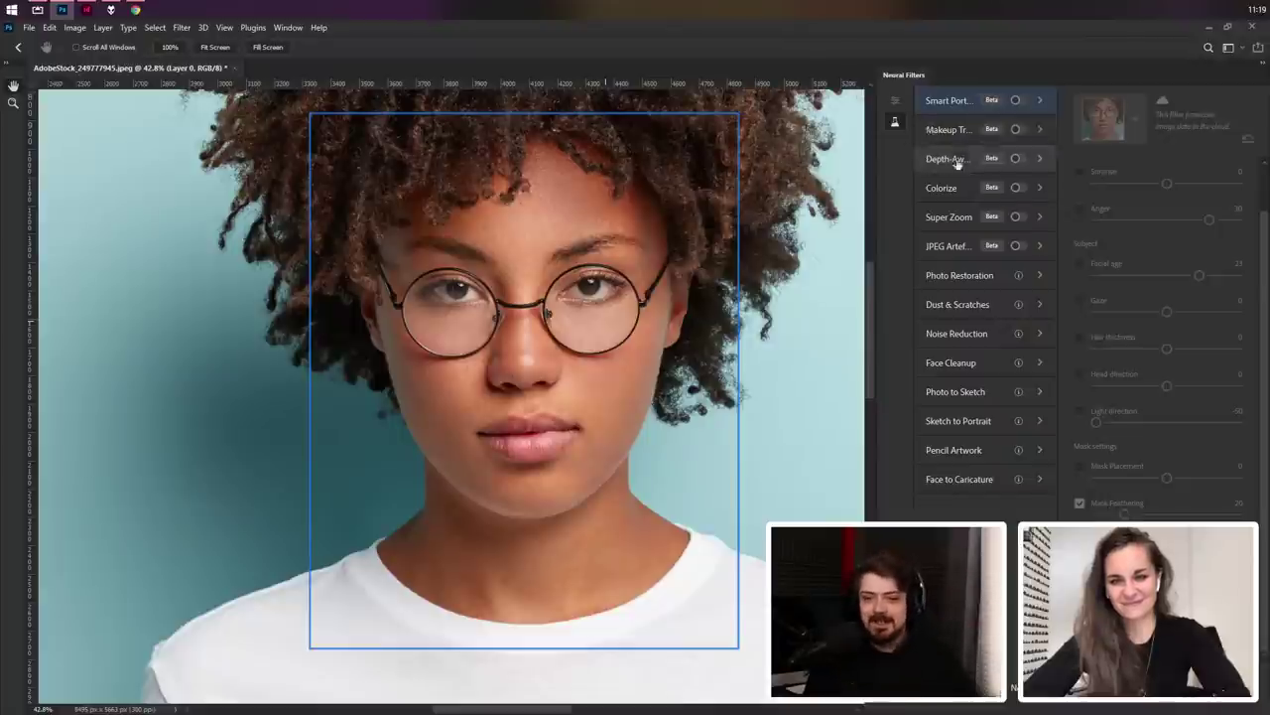
Step: Look at the Makeup Transfer and Depth-Aware Haze filter settings and bring more of the portrait into view
left_click(948, 129)
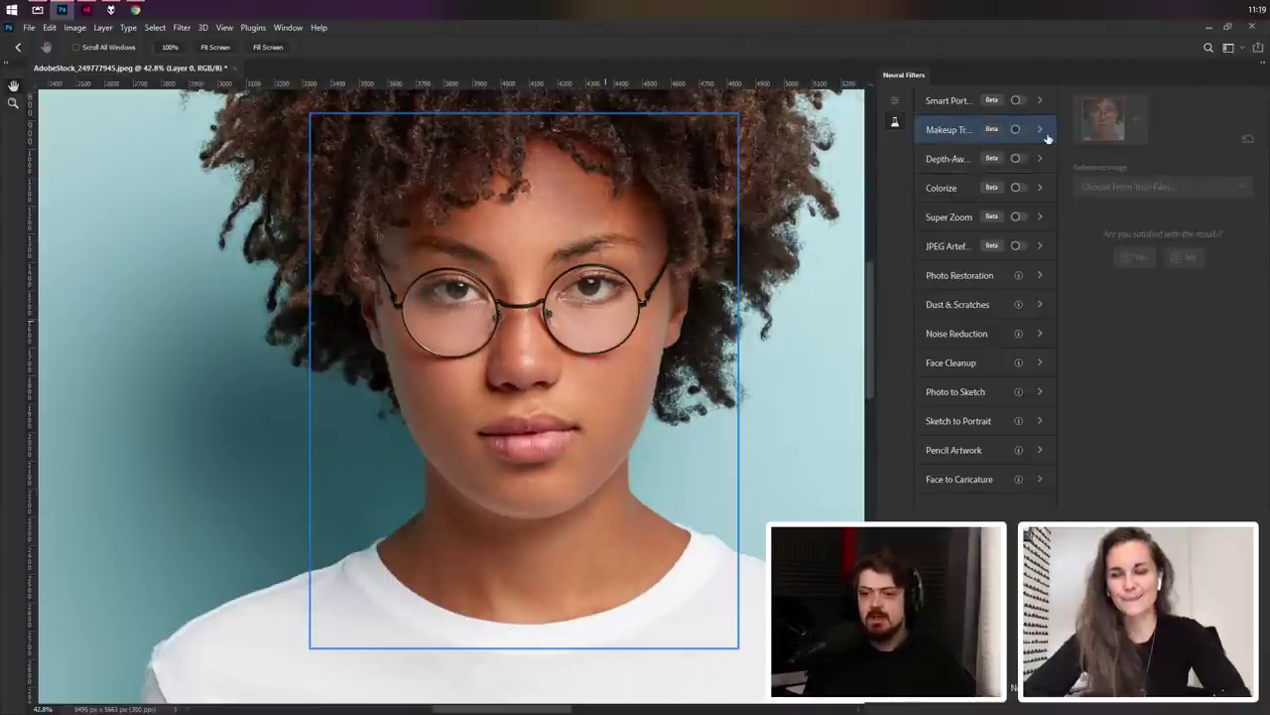
left_click(950, 158)
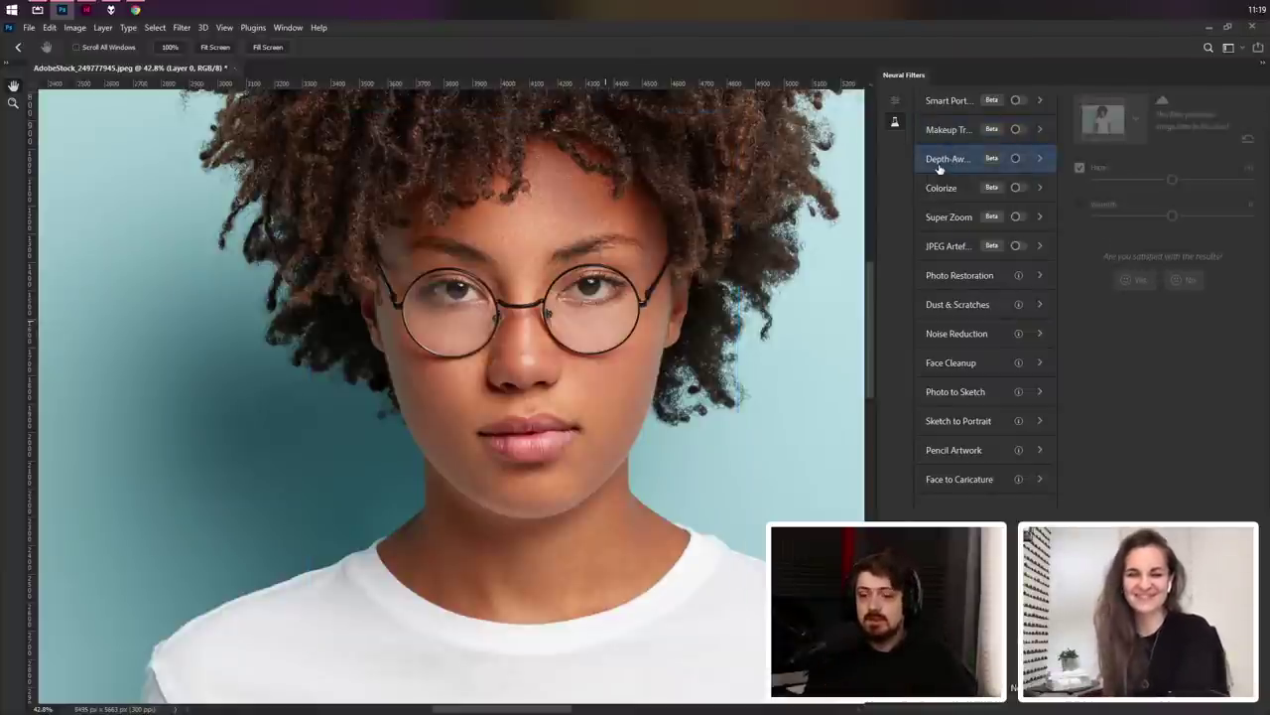
scroll(498, 333, "down", 3)
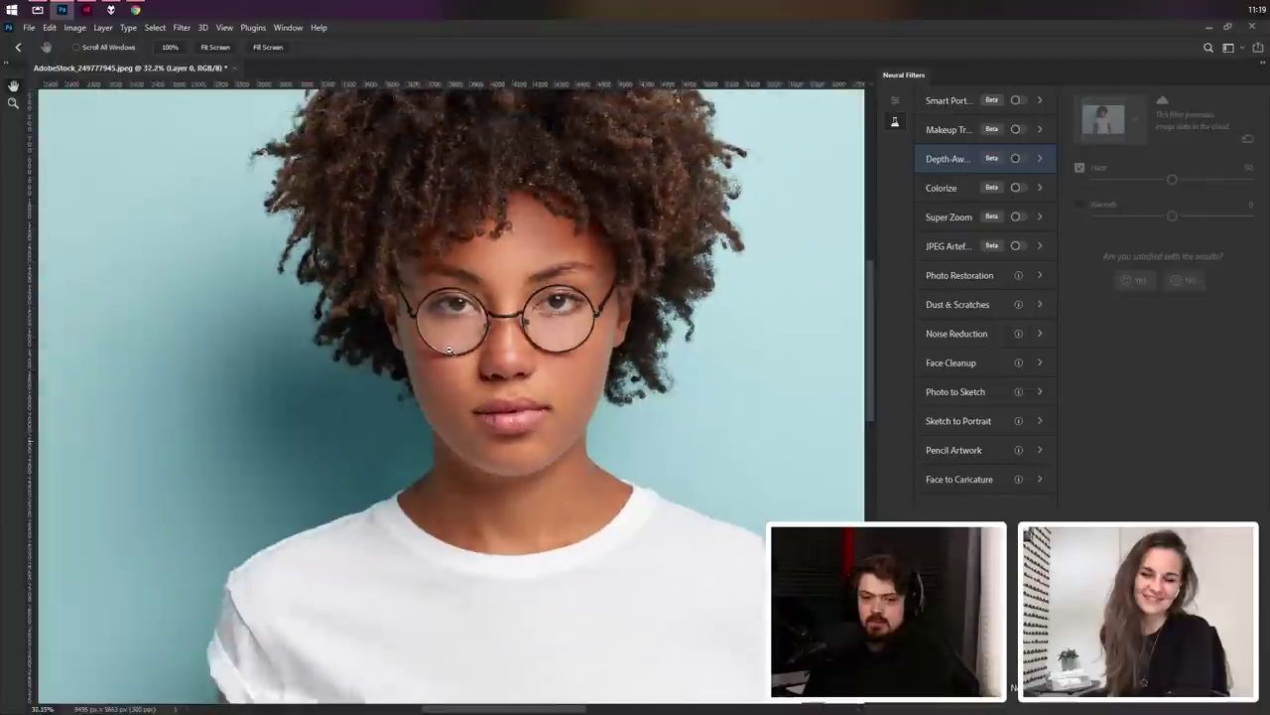
scroll(498, 331, "down", 2)
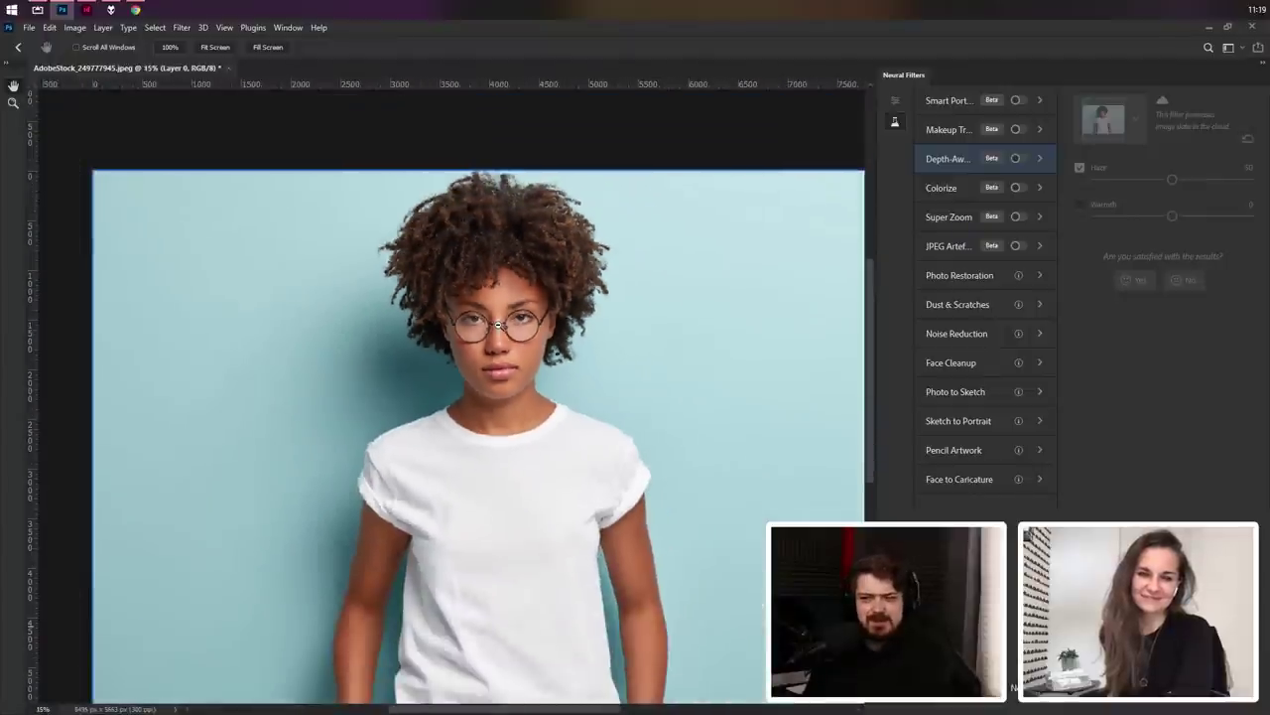
Step: Enable the Depth-Aware Haze filter with Haze at 76 and inspect the hair edges in close-up
left_click(1018, 158)
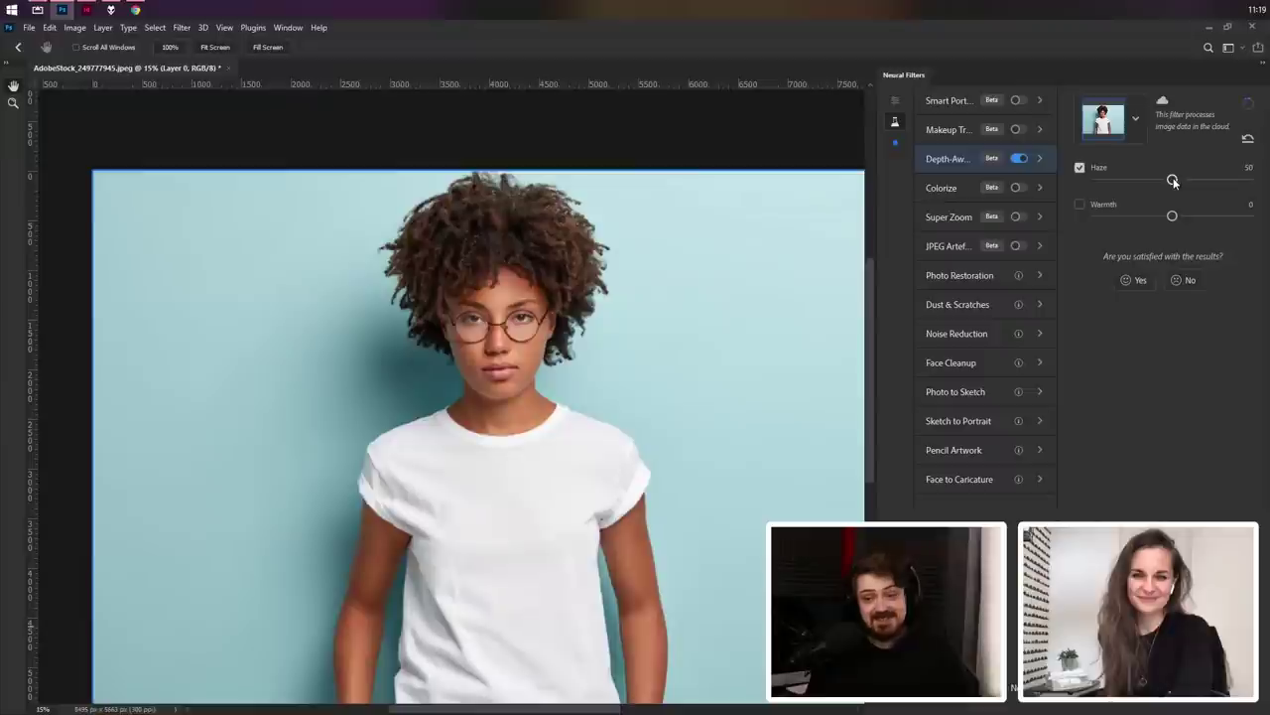
left_click_drag(1173, 181, 1216, 179)
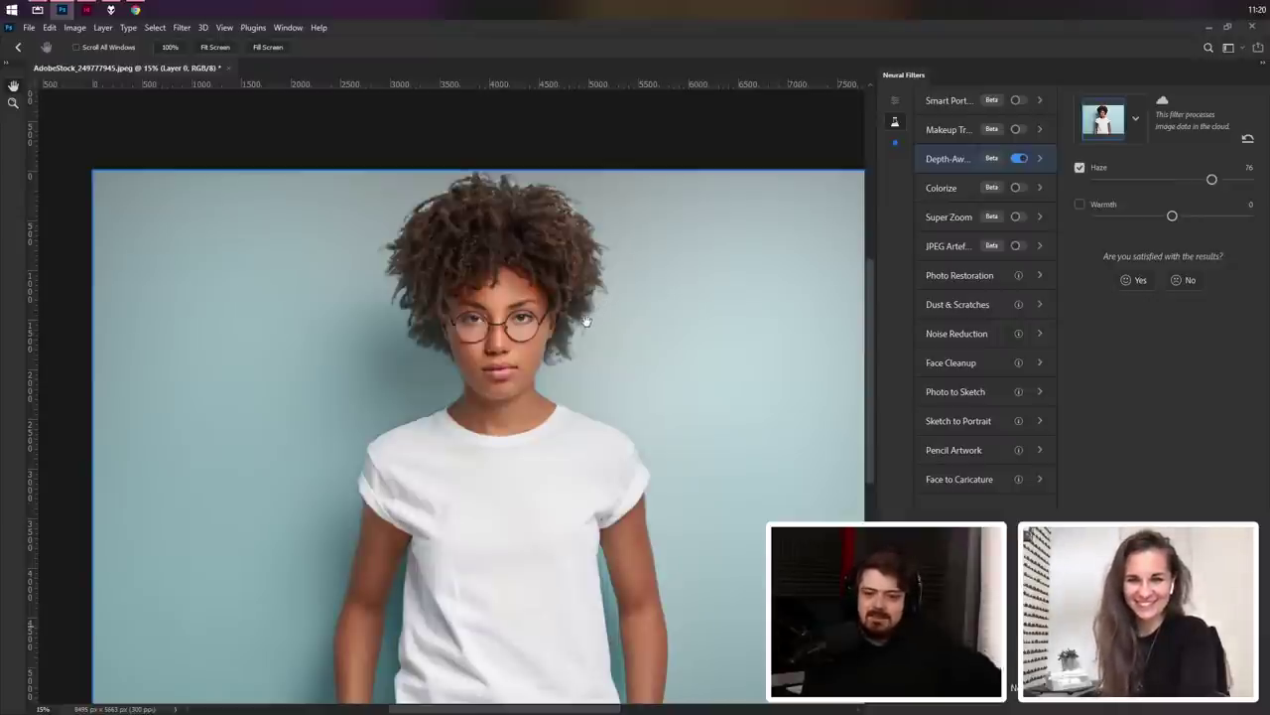
scroll(585, 335, "up", 2)
scroll(585, 336, "up", 5)
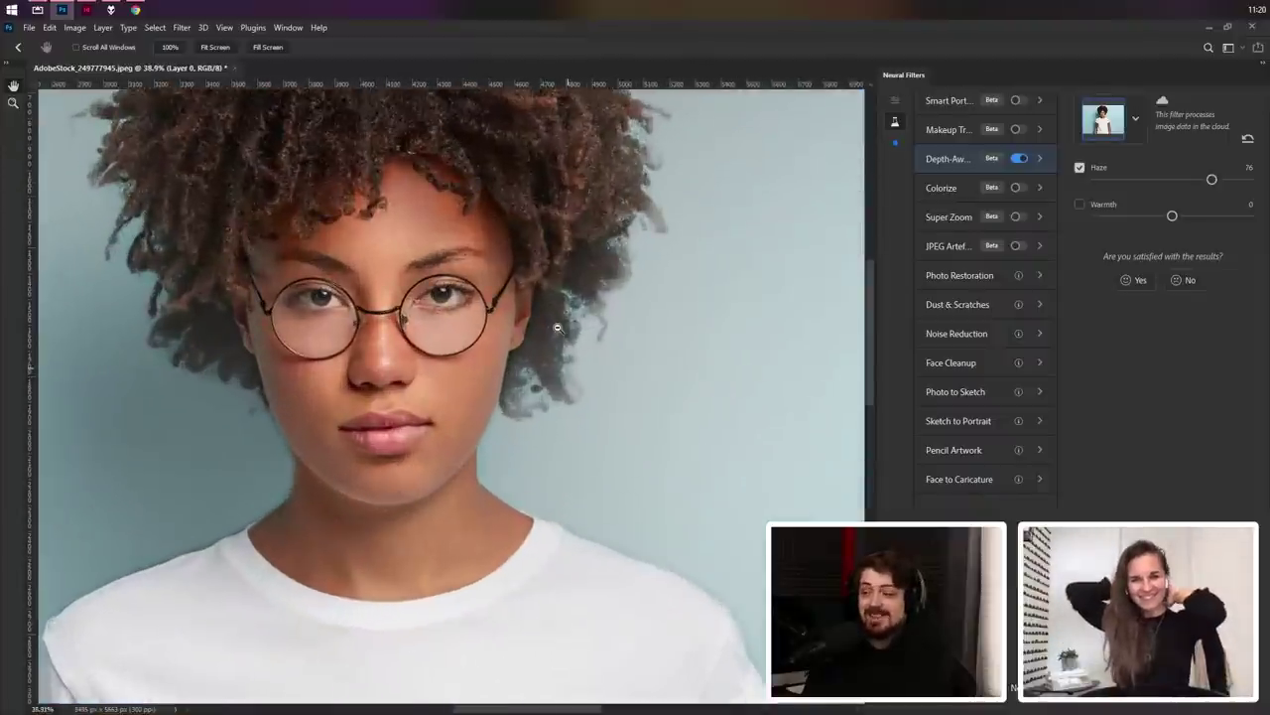
scroll(626, 285, "up", 2)
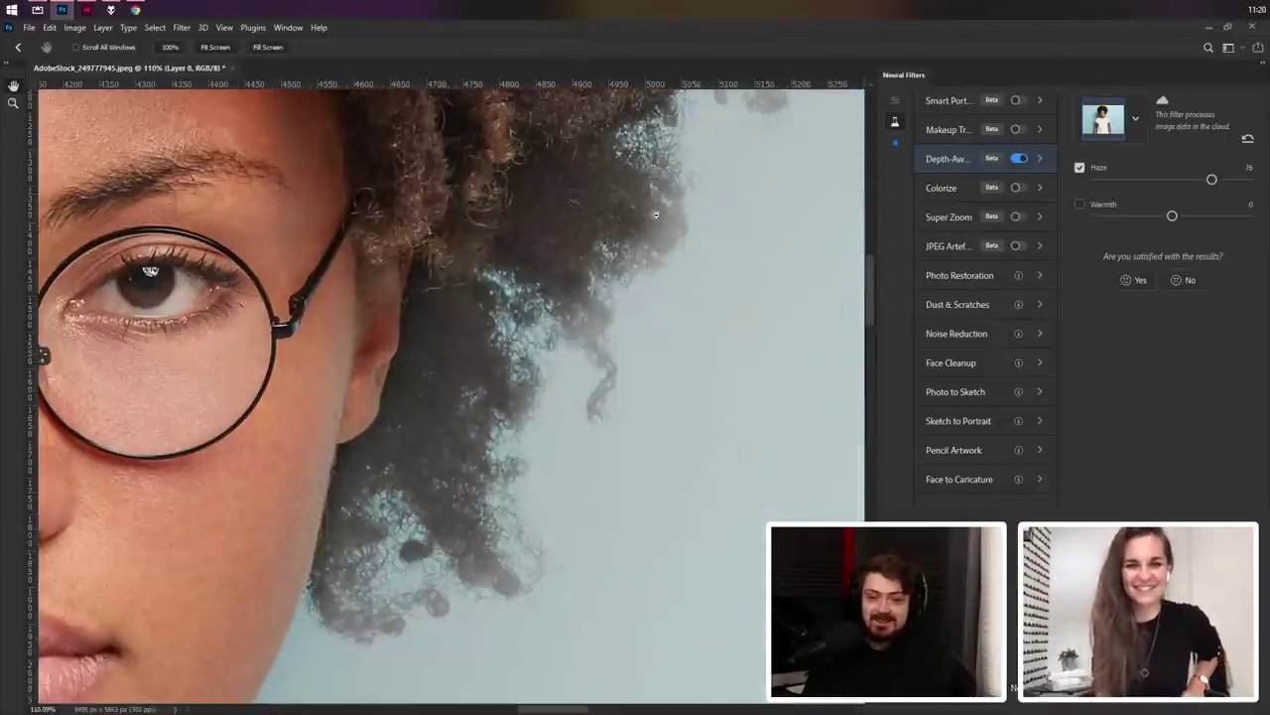
scroll(498, 410, "down", 1)
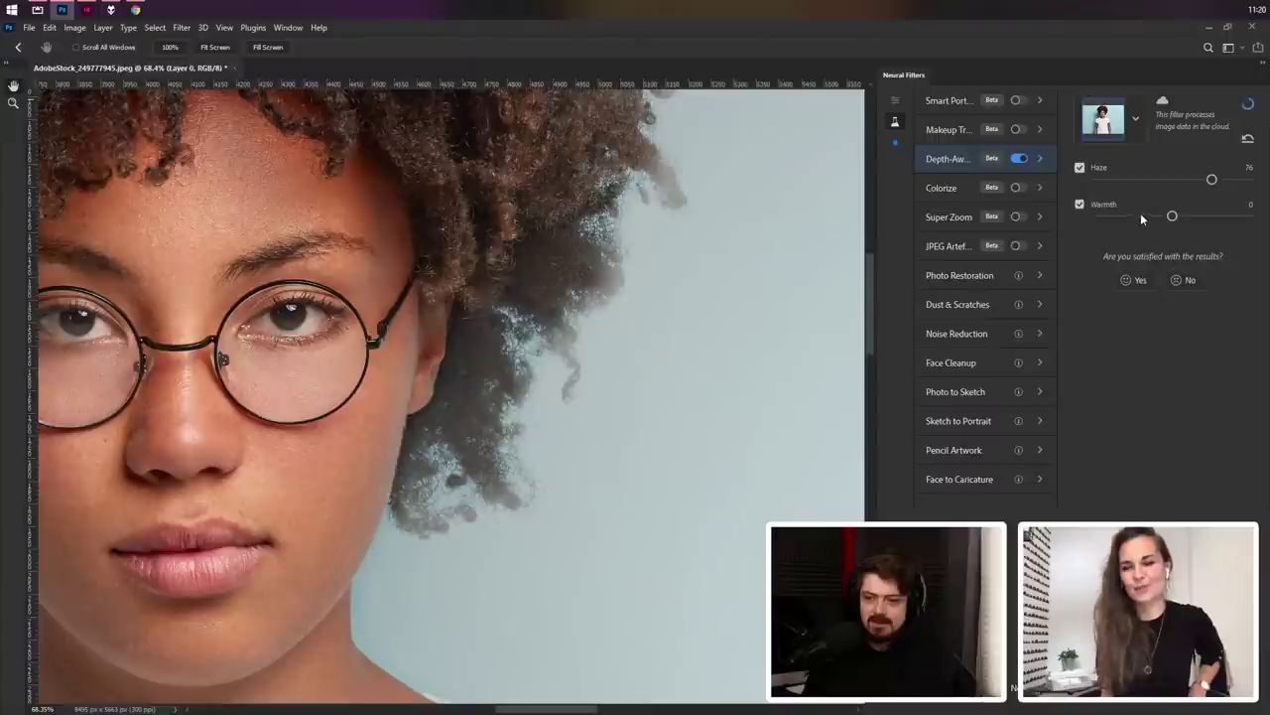
Step: Set the Depth-Aware Haze warmth to -37 and view the whole portrait
left_click_drag(1172, 216, 1114, 216)
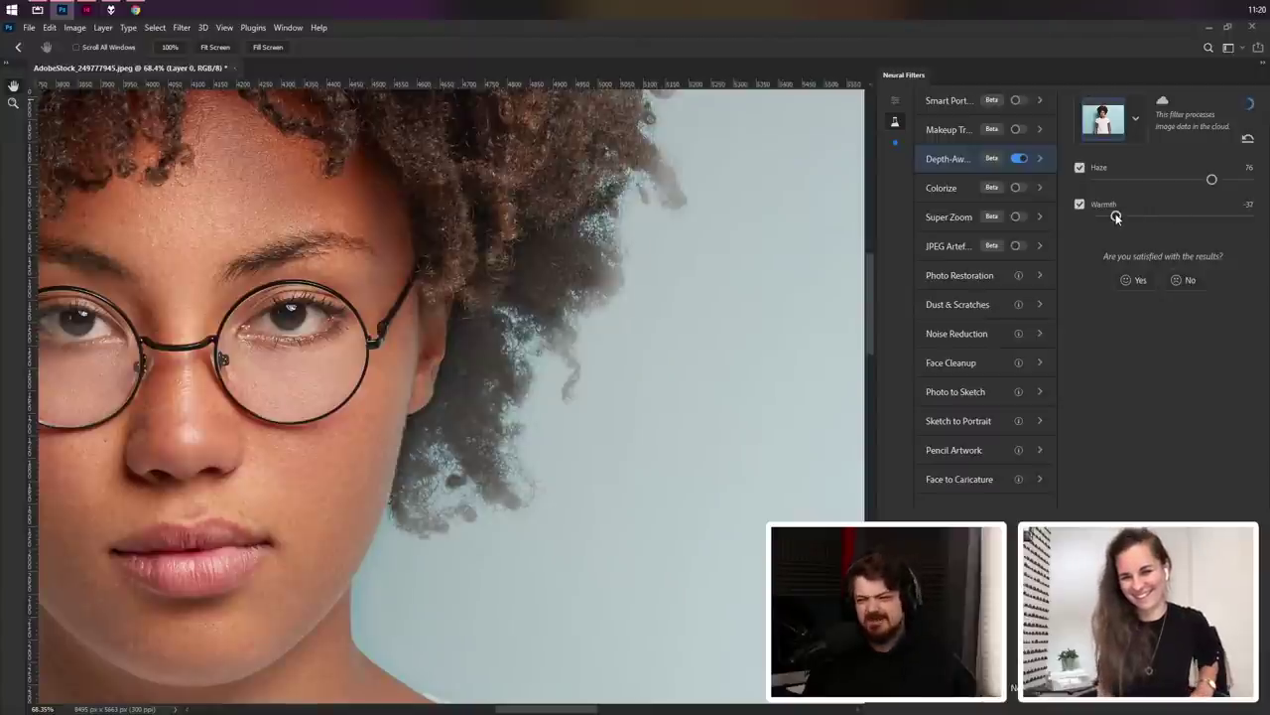
scroll(619, 357, "down", 5)
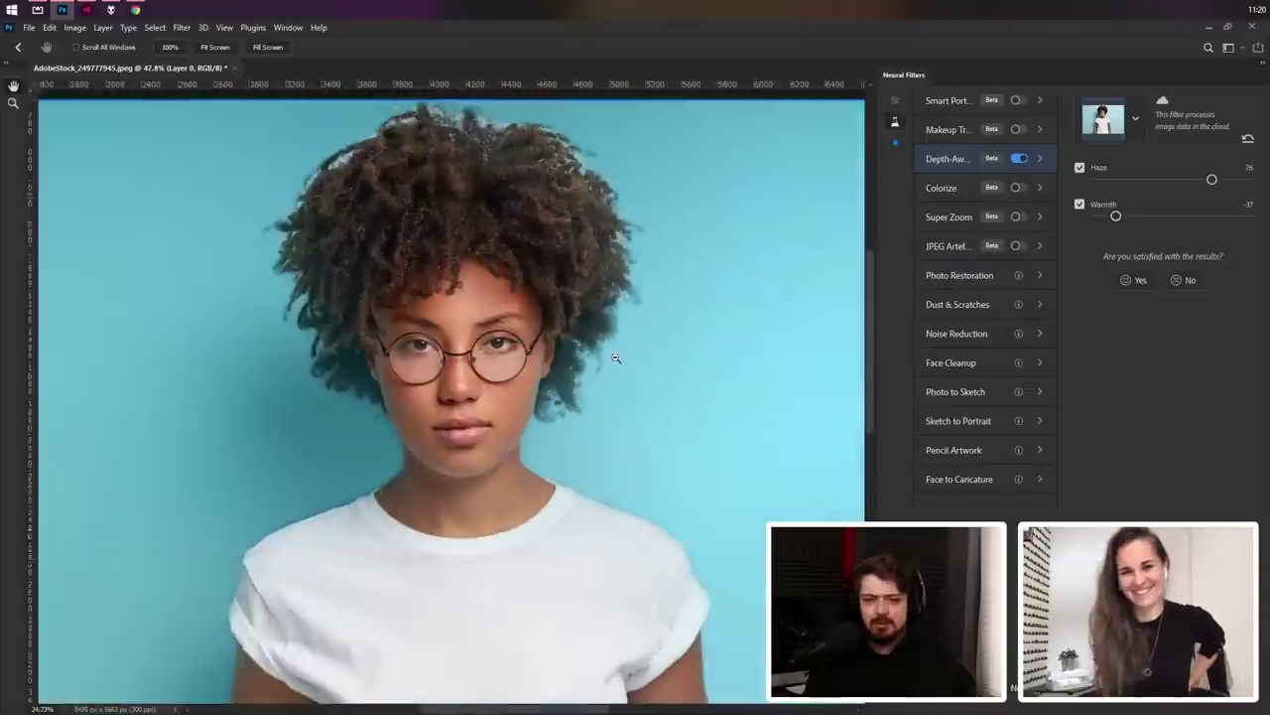
scroll(524, 389, "down", 2)
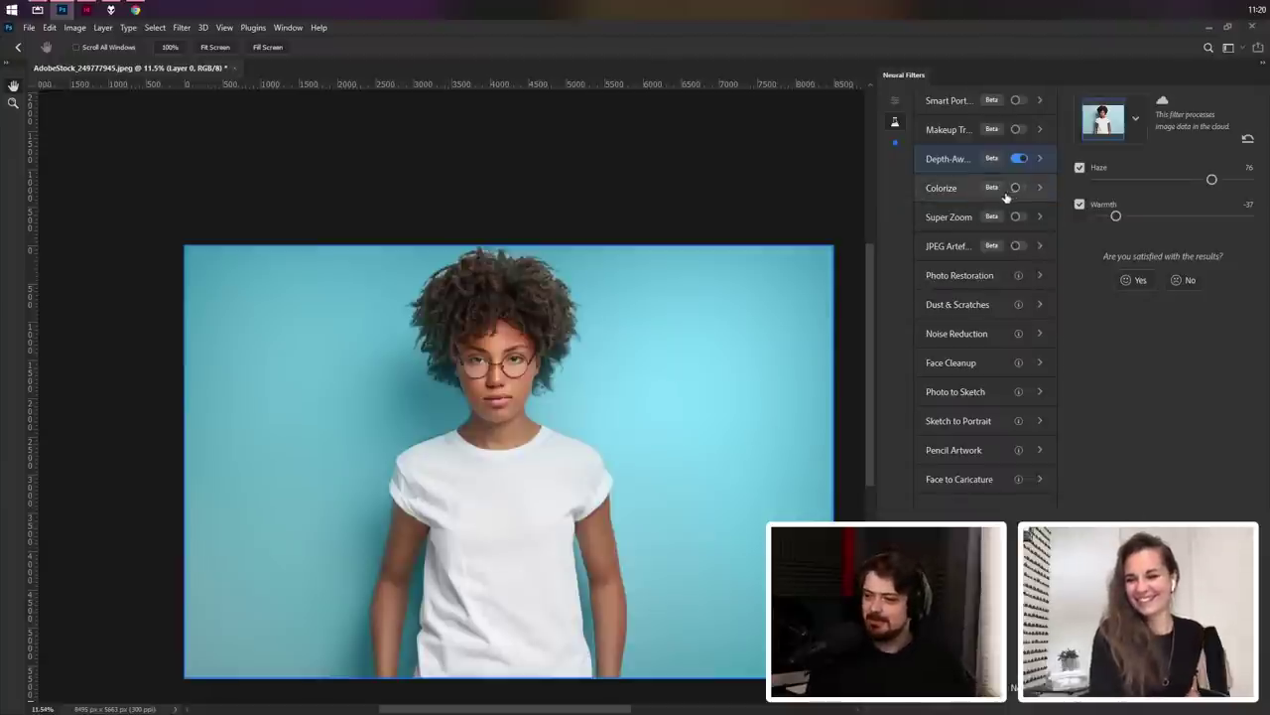
Step: Review the Colorize filter's settings and description
left_click(947, 192)
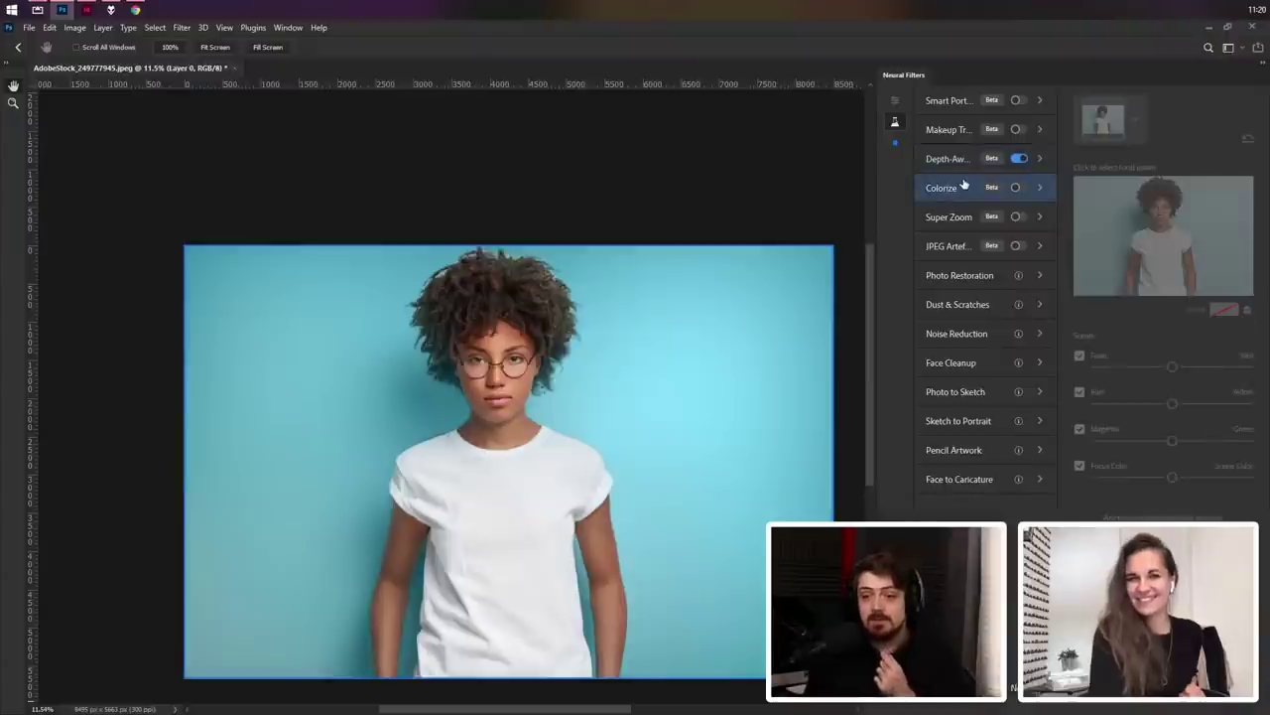
mouse_move(959, 189)
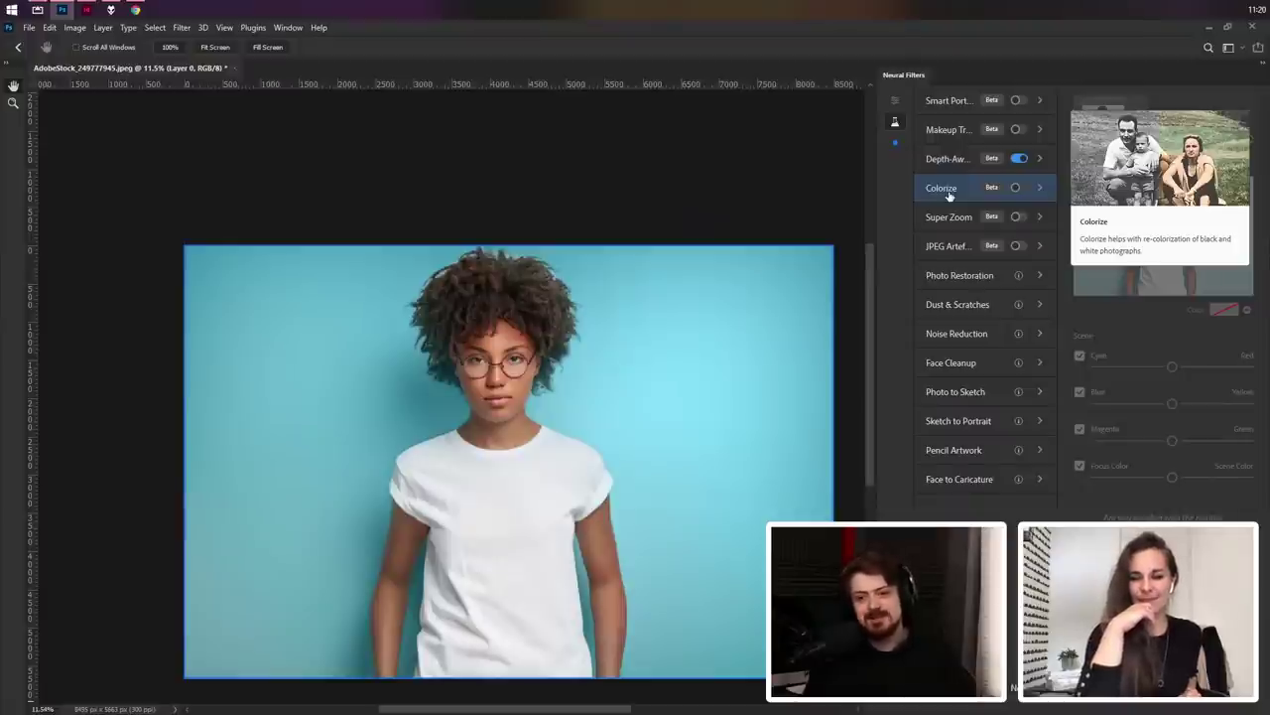
mouse_move(951, 230)
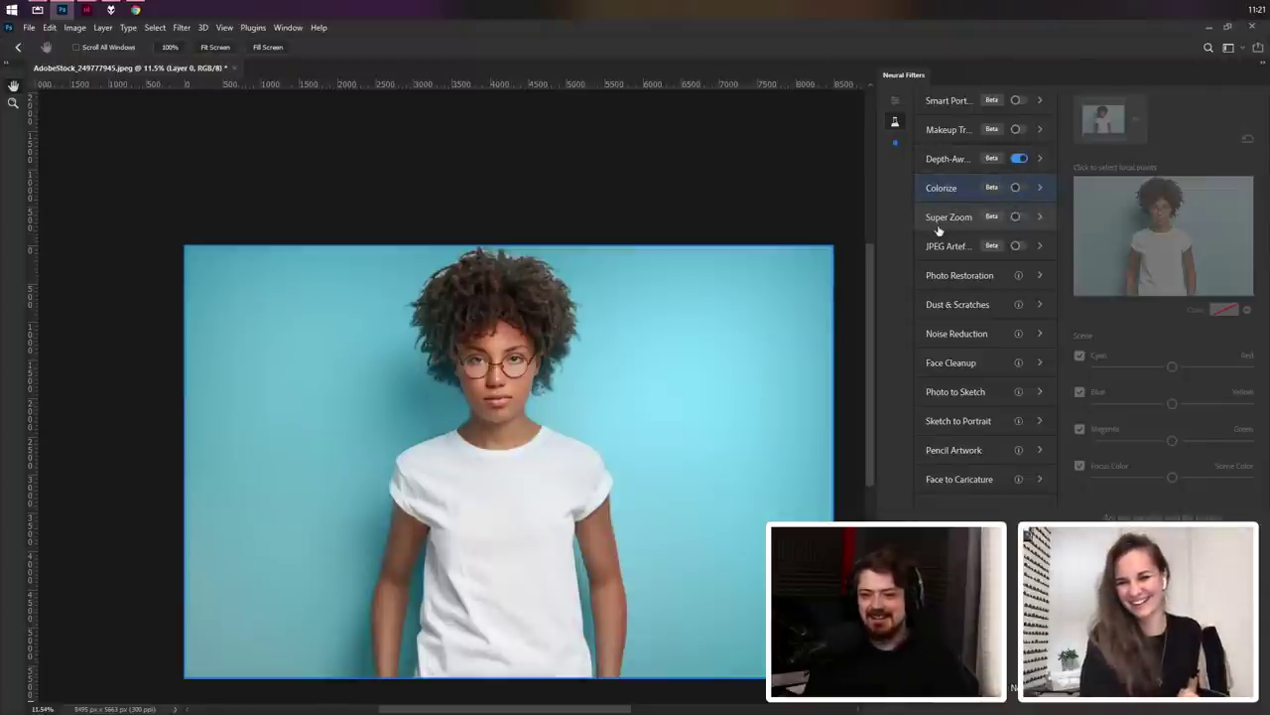
Step: Enable Super Zoom at 5x on the face, with Noise reduction at 15 and Enhance face details turned on
left_click(1019, 217)
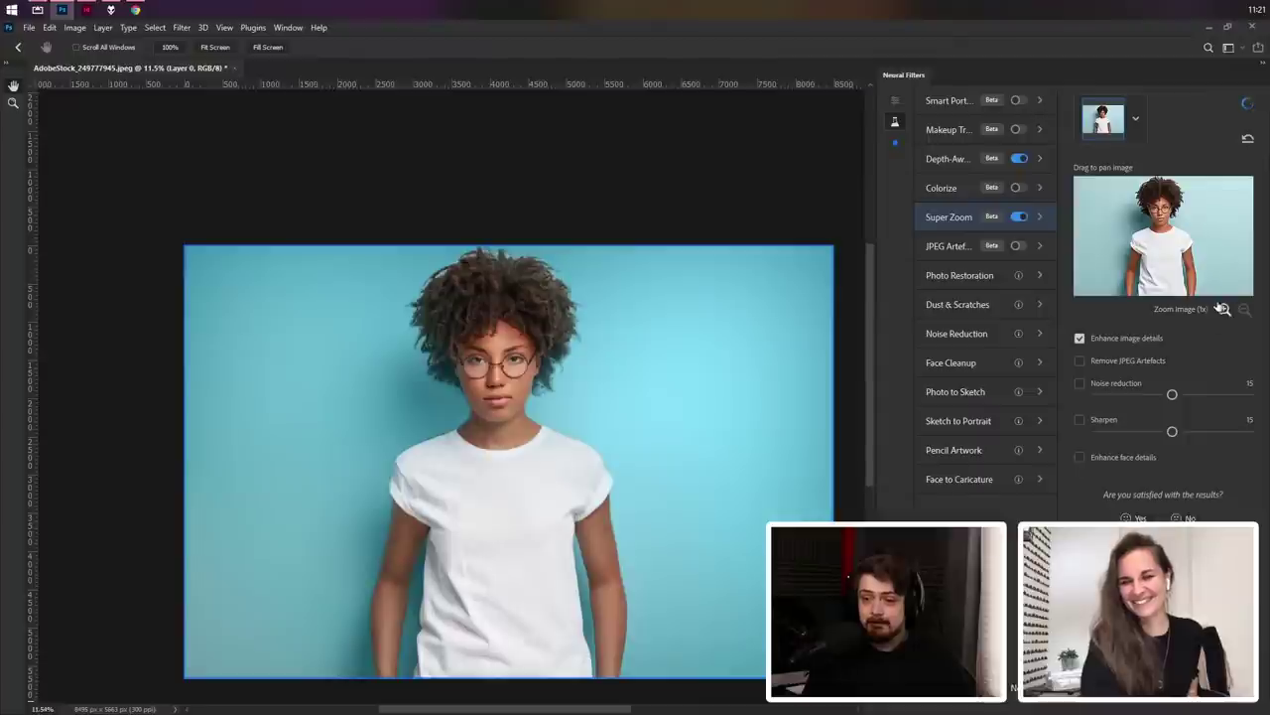
left_click(1225, 309)
left_click(1224, 310)
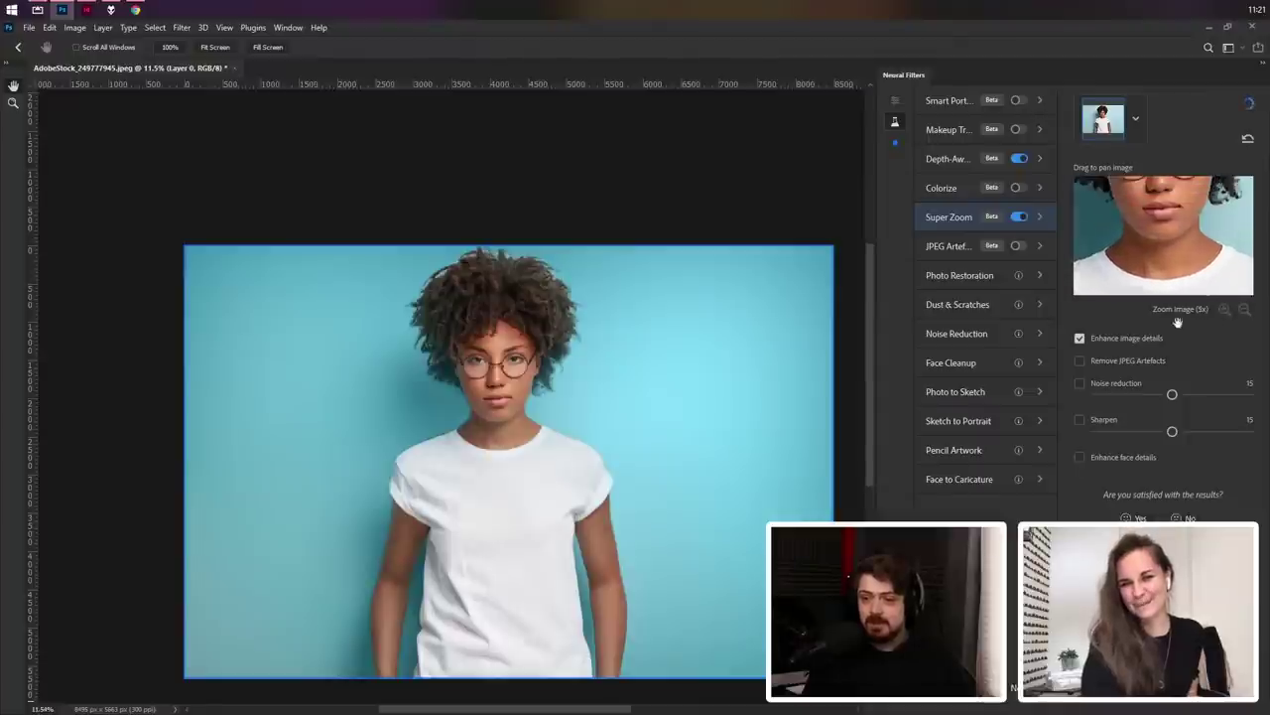
left_click(1080, 384)
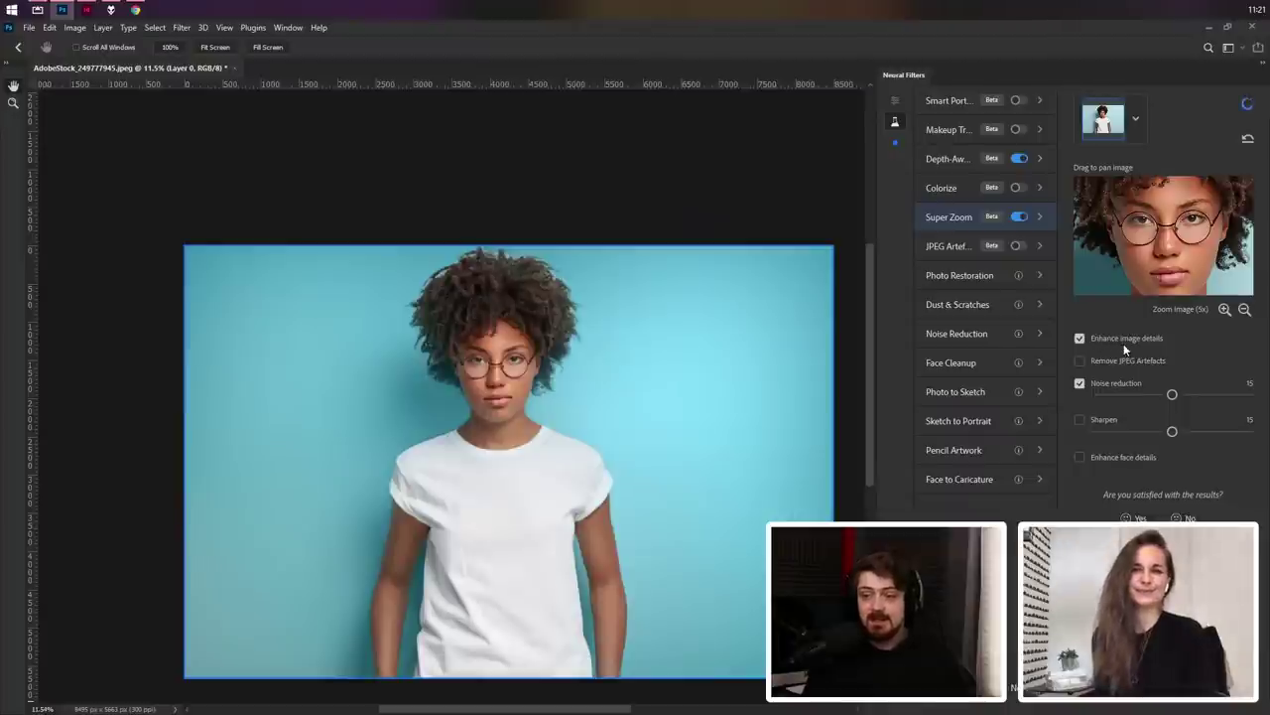
left_click(1103, 459)
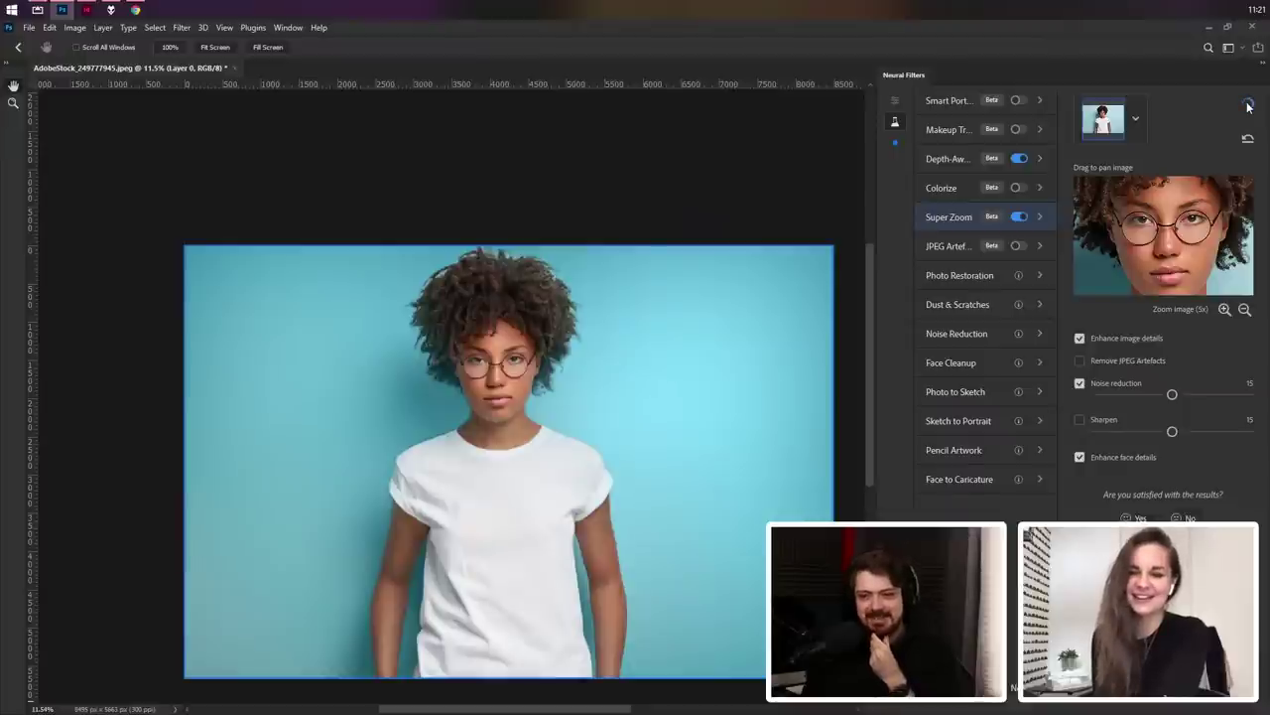
Step: Disable the Super Zoom and Depth-Aware Haze filters and exit Neural Filters without applying anything
left_click(1020, 217)
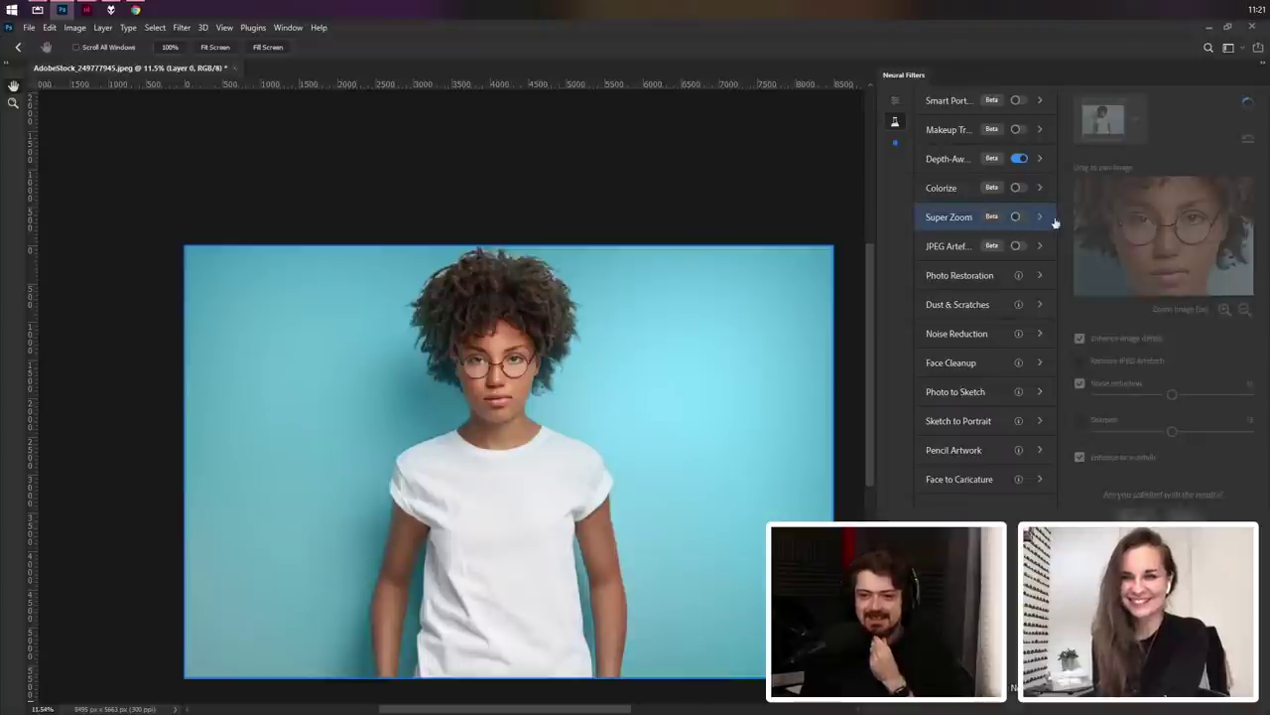
left_click(967, 162)
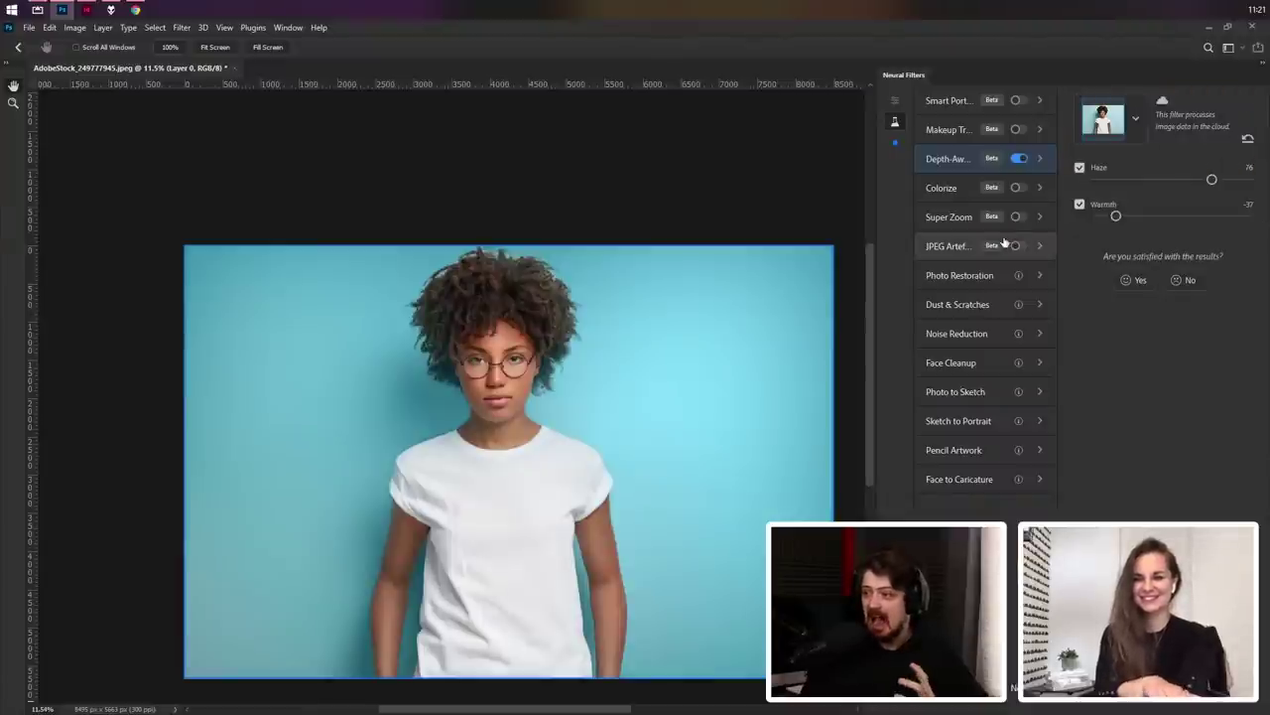
left_click(1020, 157)
key("Escape")
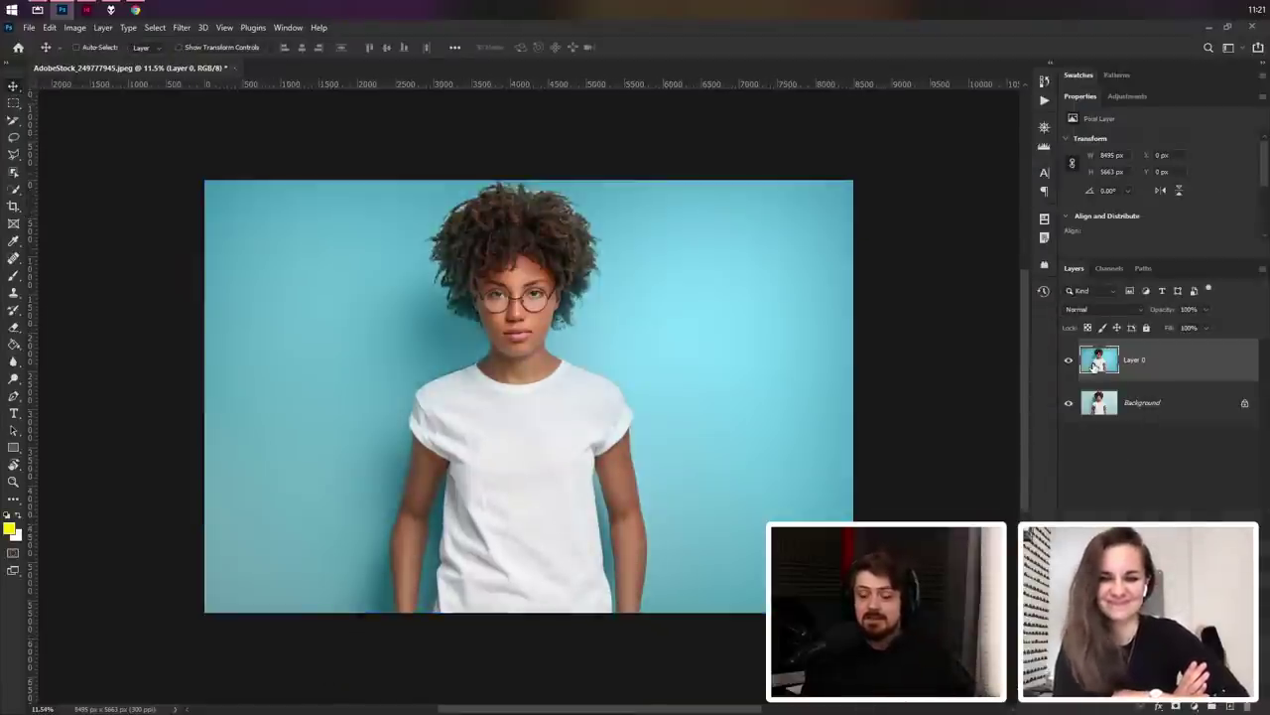
Step: Show only Layer 0 and examine the transparent cut-out in the white shirt up close
scroll(473, 453, "up", 3)
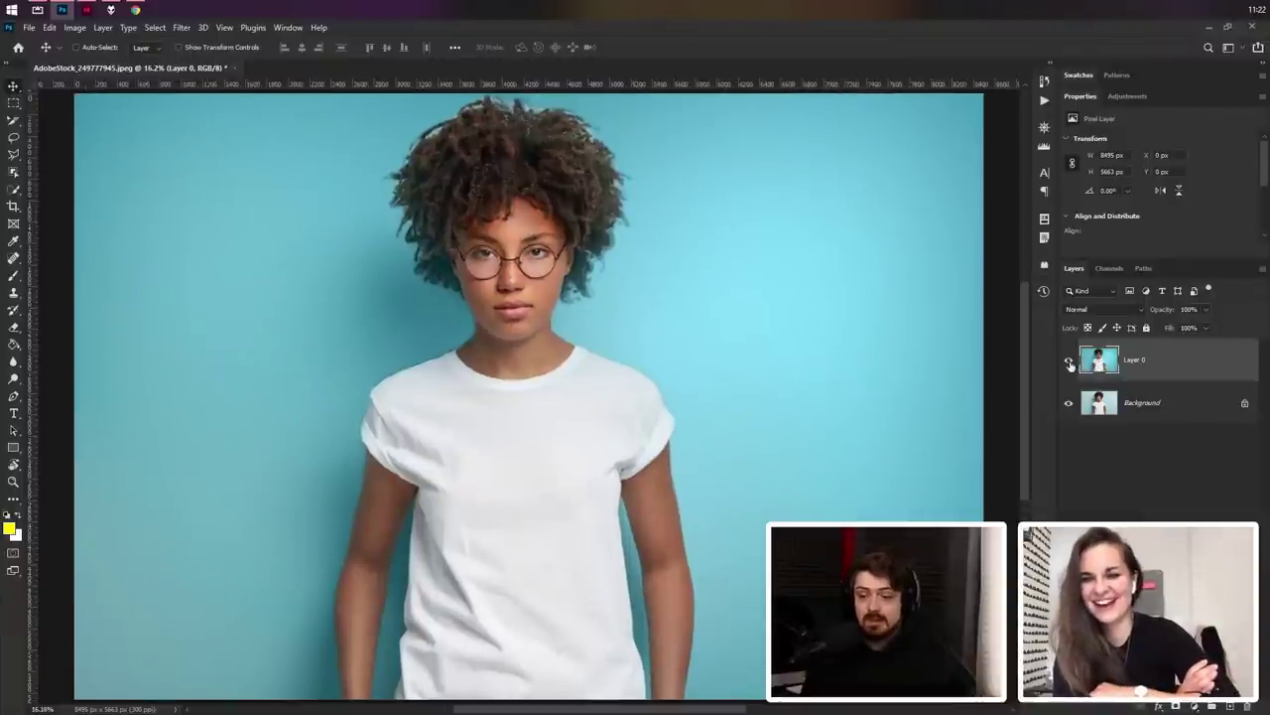
left_click(1069, 361, "alt")
scroll(439, 635, "up", 3)
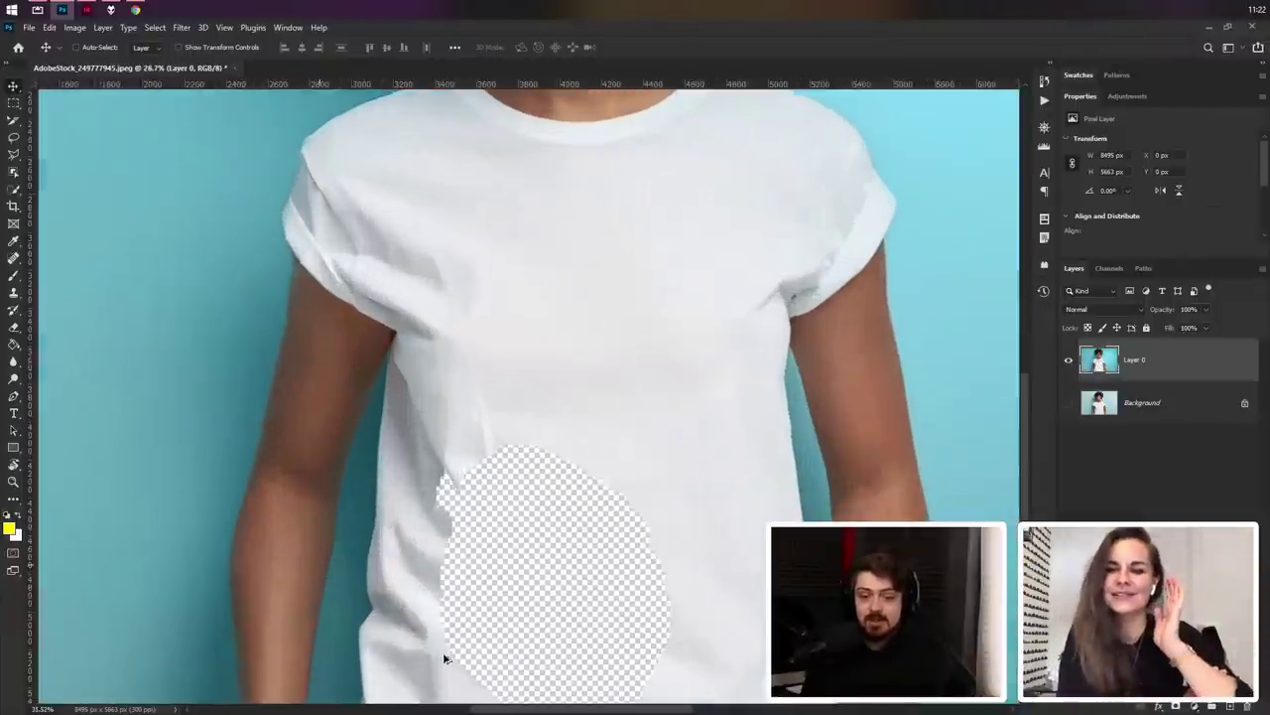
left_click_drag(539, 483, 556, 358)
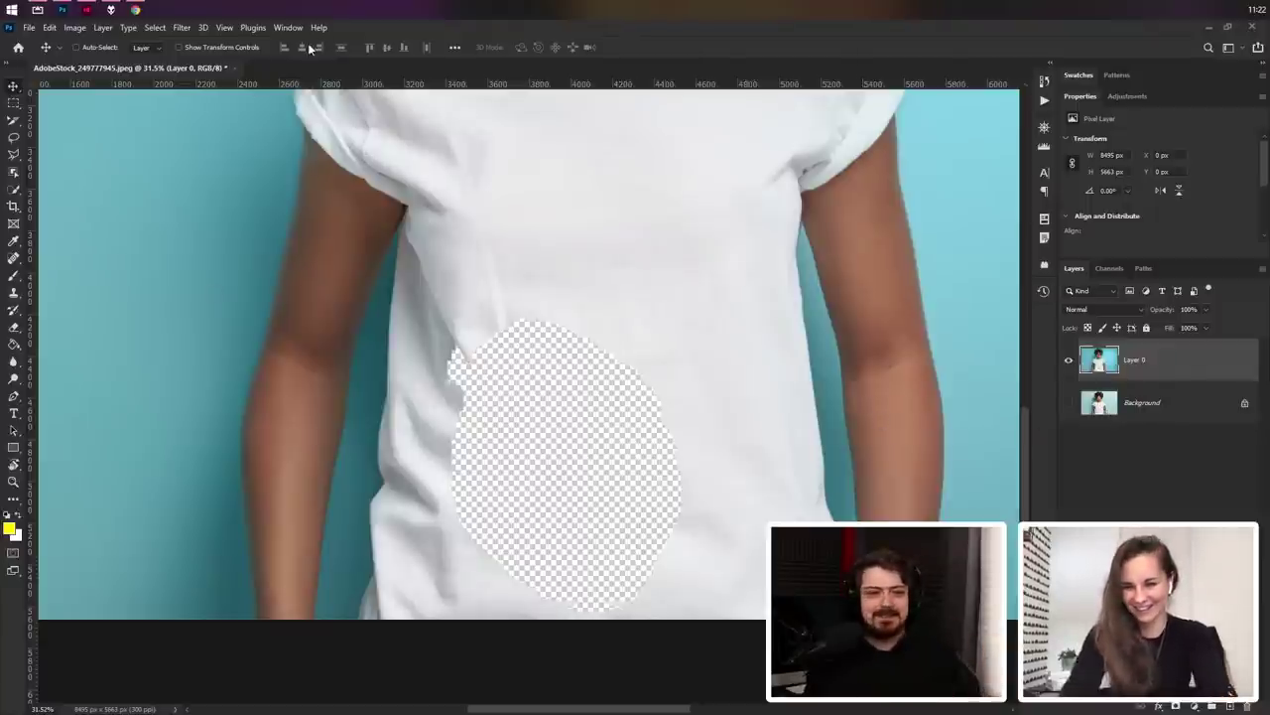
Step: Close the portrait document
left_click(230, 69)
left_click(628, 286)
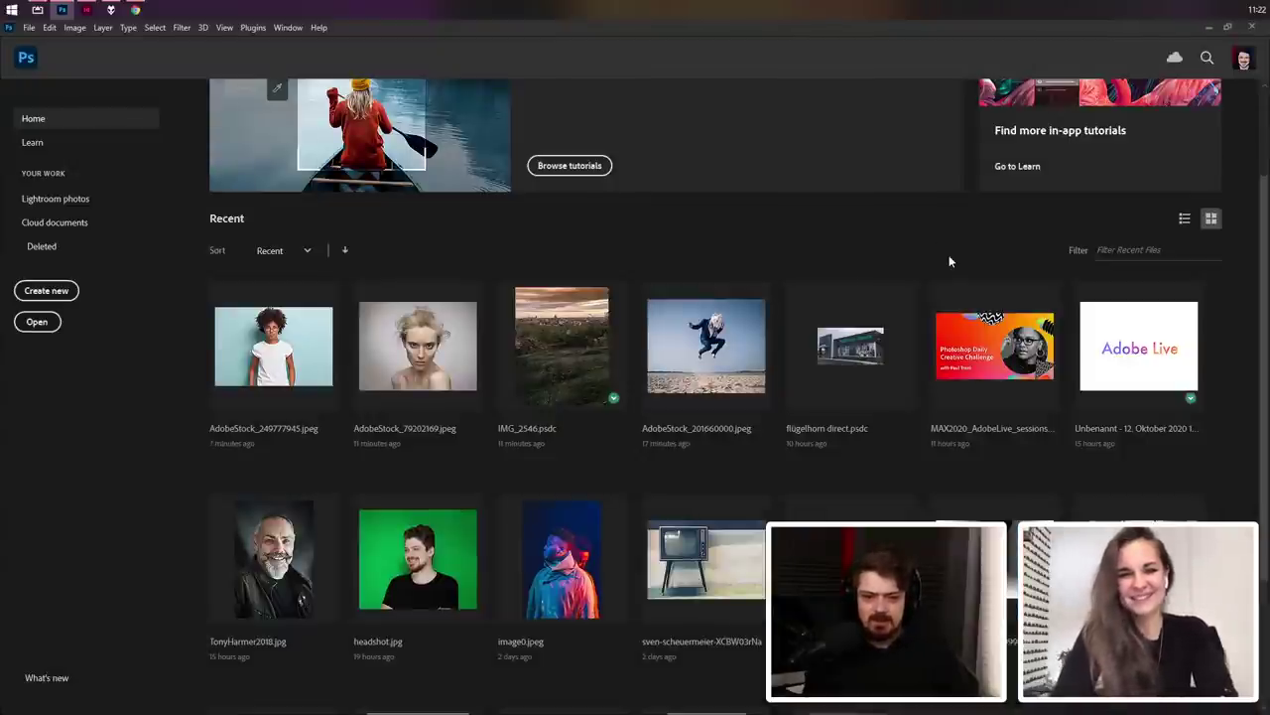
Step: Minimise Photoshop, switch to InDesign and create a new document from the iPad Pro preset
left_click(1216, 28)
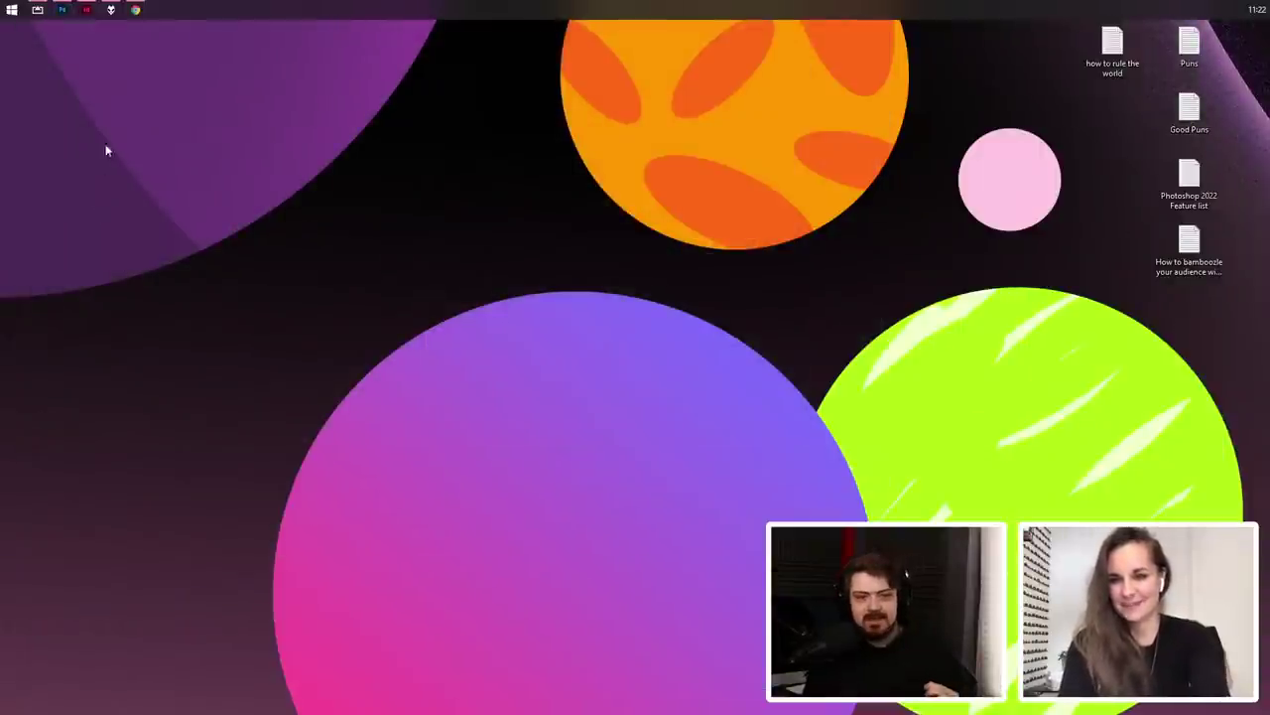
left_click(88, 11)
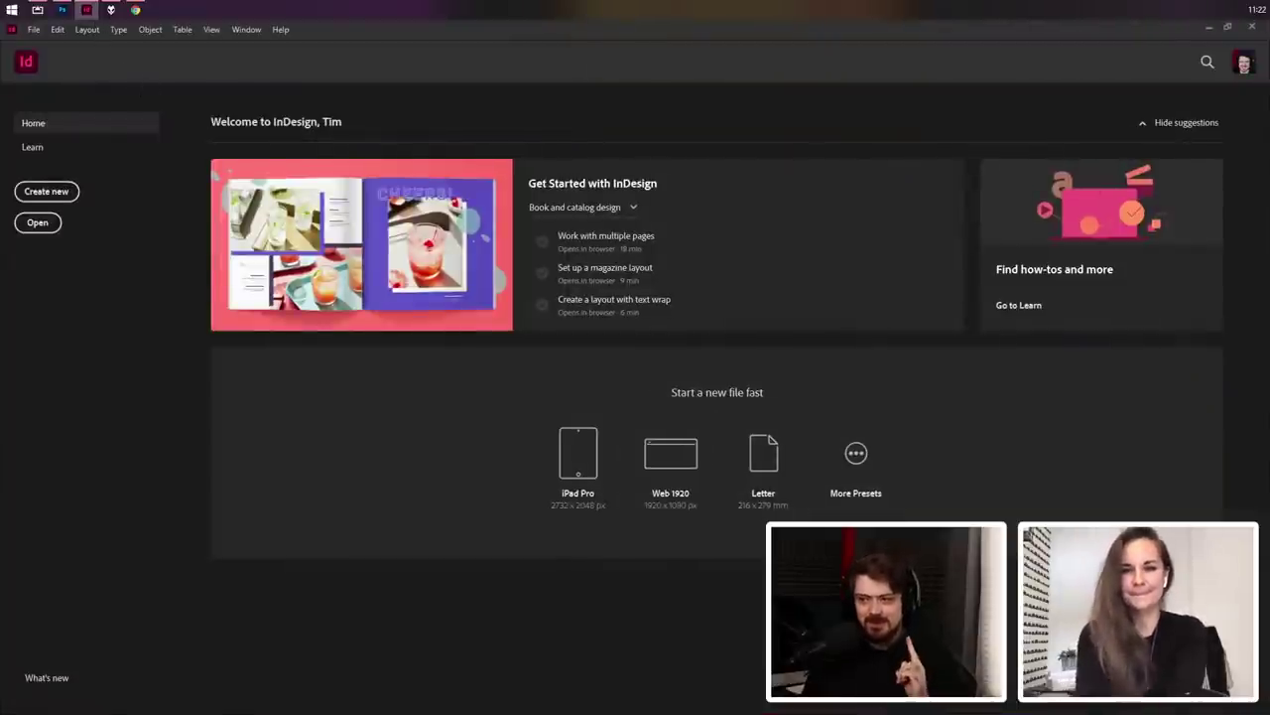
left_click(579, 461)
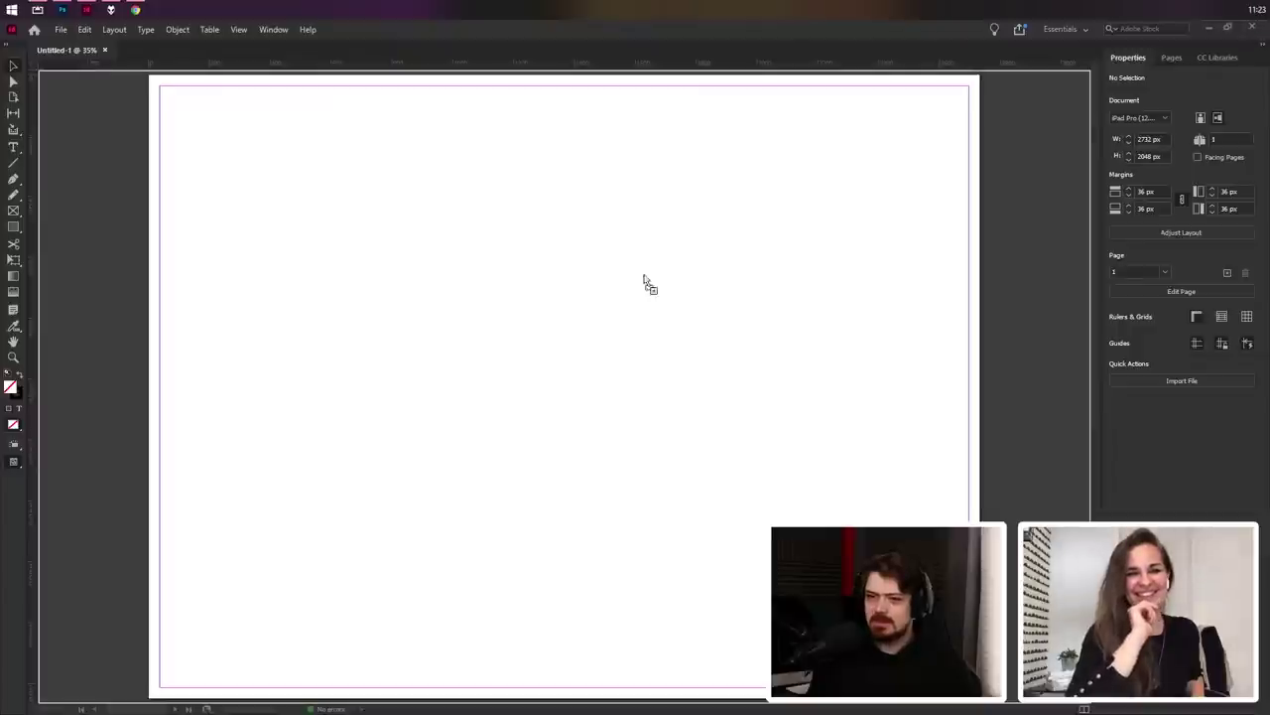
Step: Try placing the photo of the horse-masked man jumping on the beach and repositioning it on the page
key("ctrl+v")
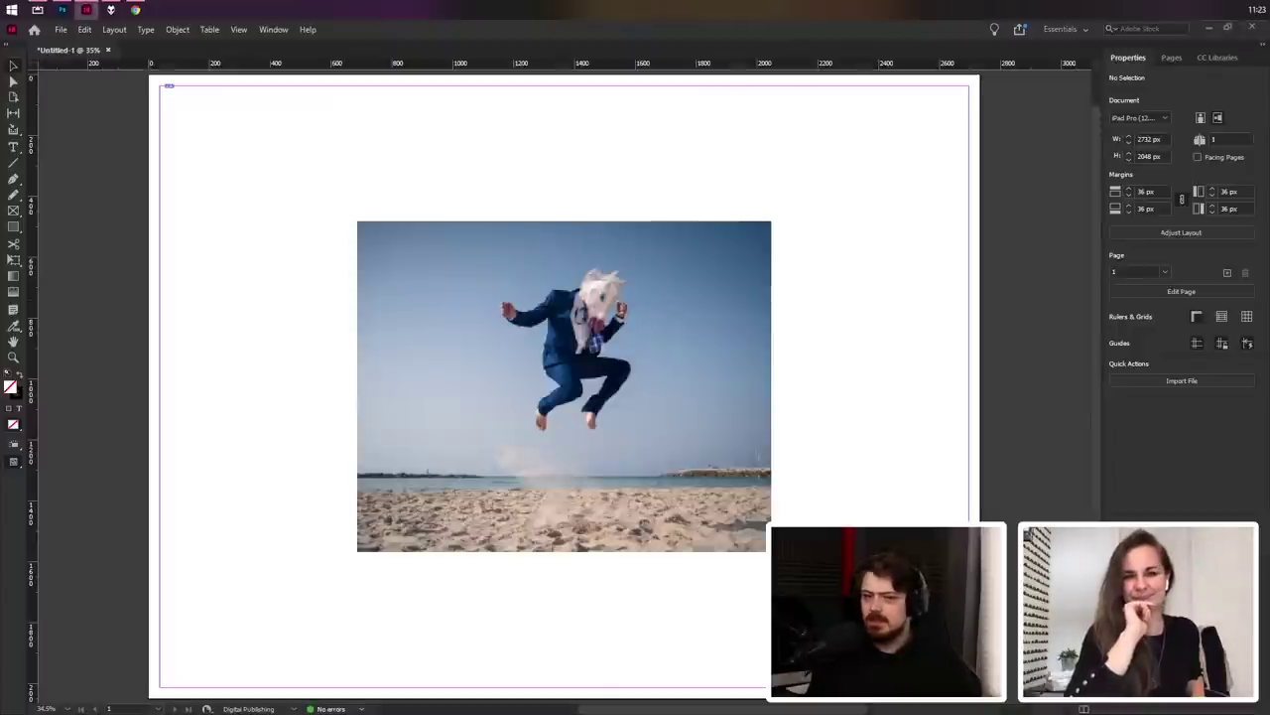
left_click_drag(520, 343, 335, 191)
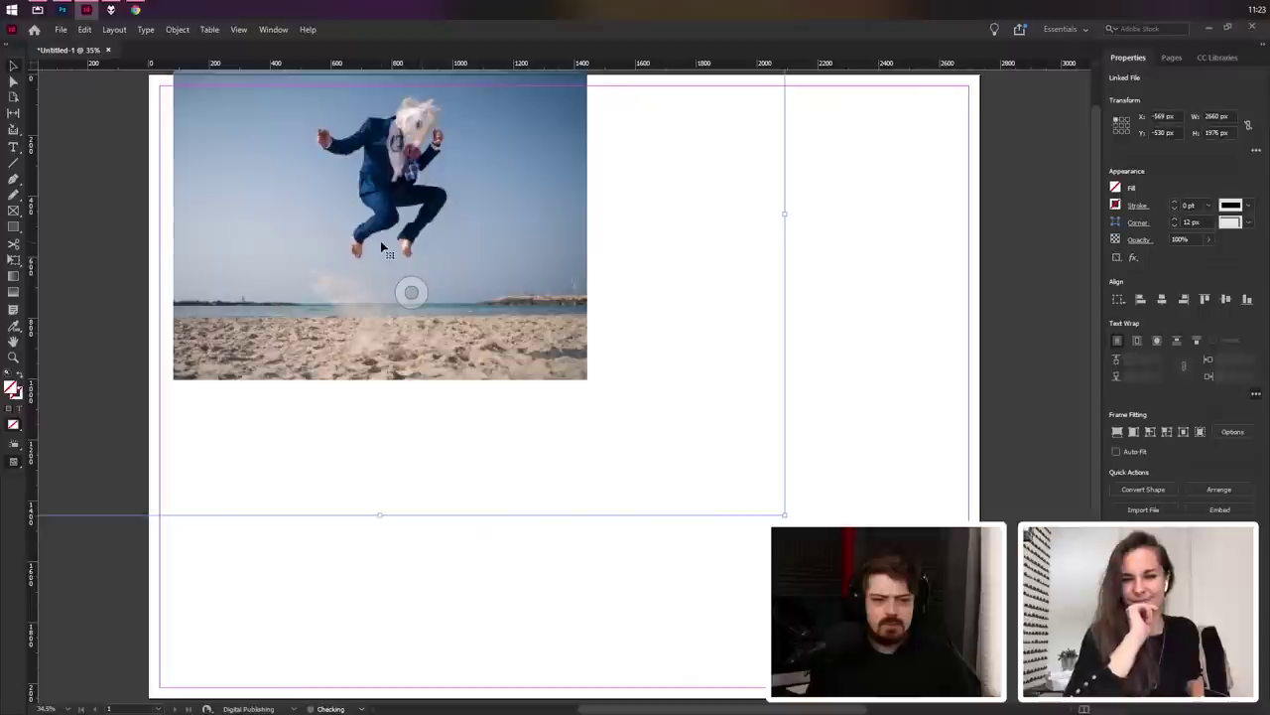
left_click_drag(382, 262, 454, 295)
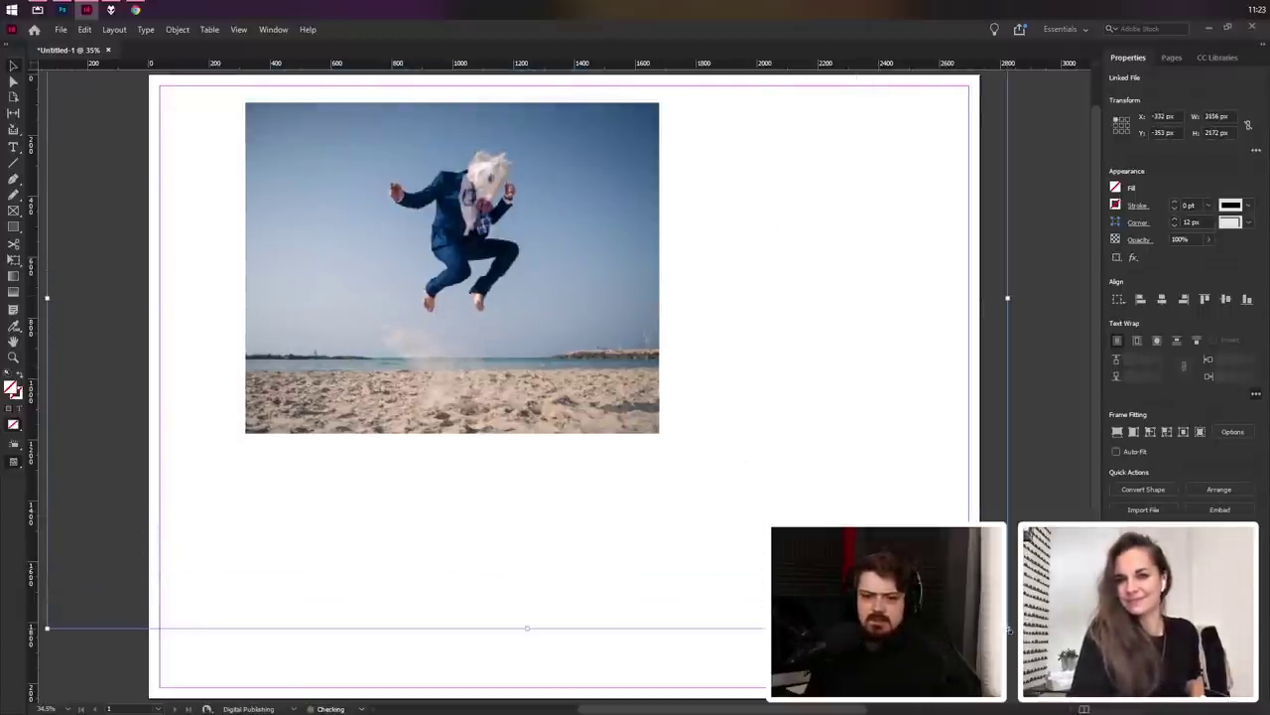
left_click_drag(527, 349, 620, 363)
scroll(519, 377, "down", 3, "alt")
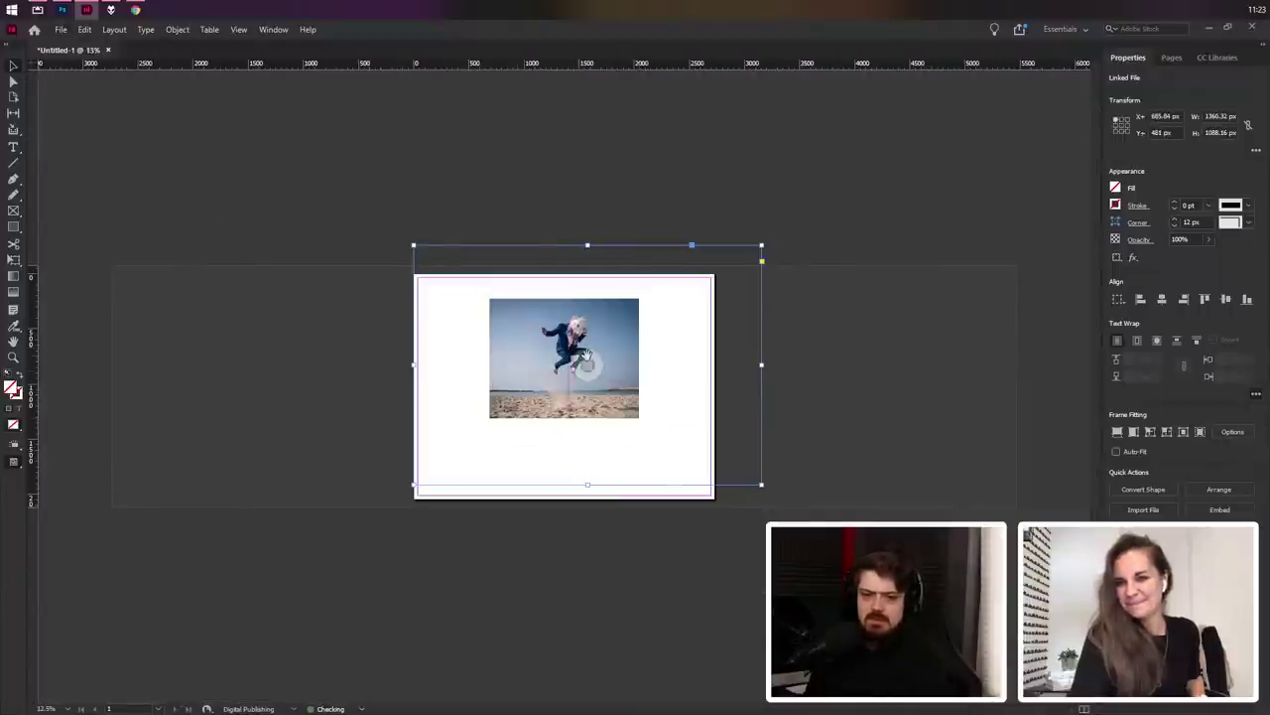
key("Delete")
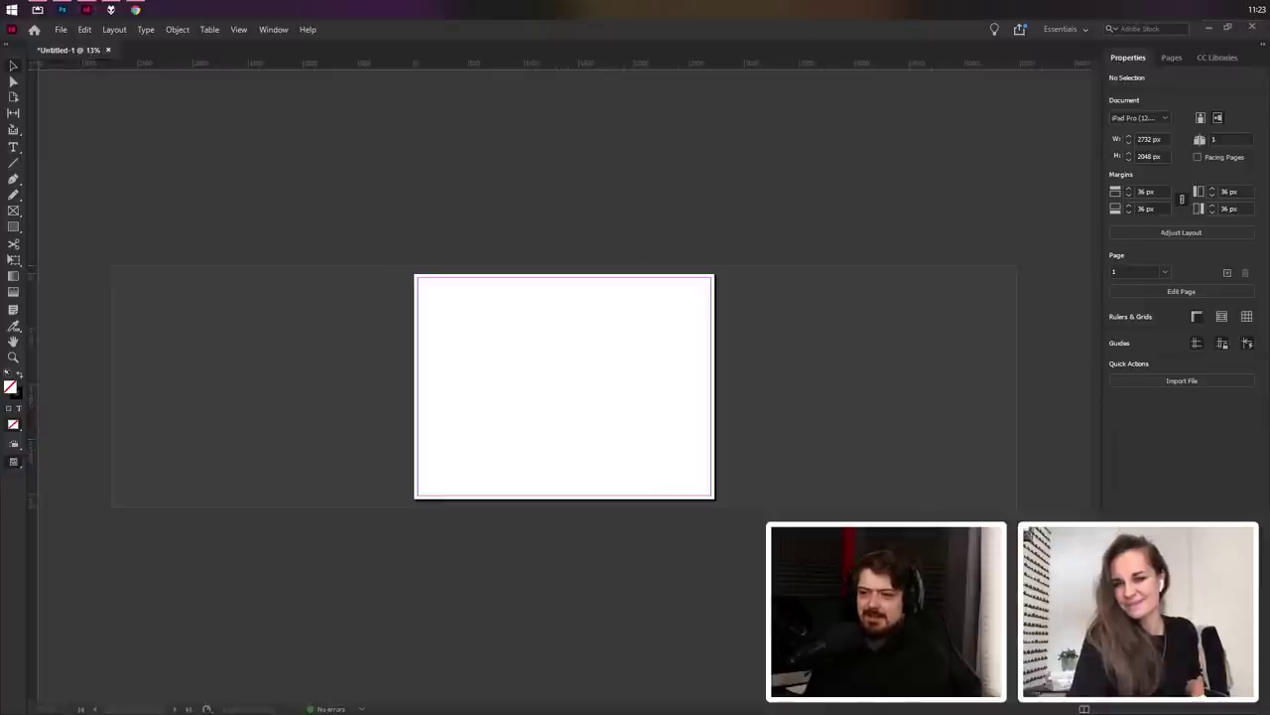
Step: Place the portrait of the woman in the white T-shirt on the page at about 2243 × 1495 px
left_click_drag(1260, 139, 626, 365)
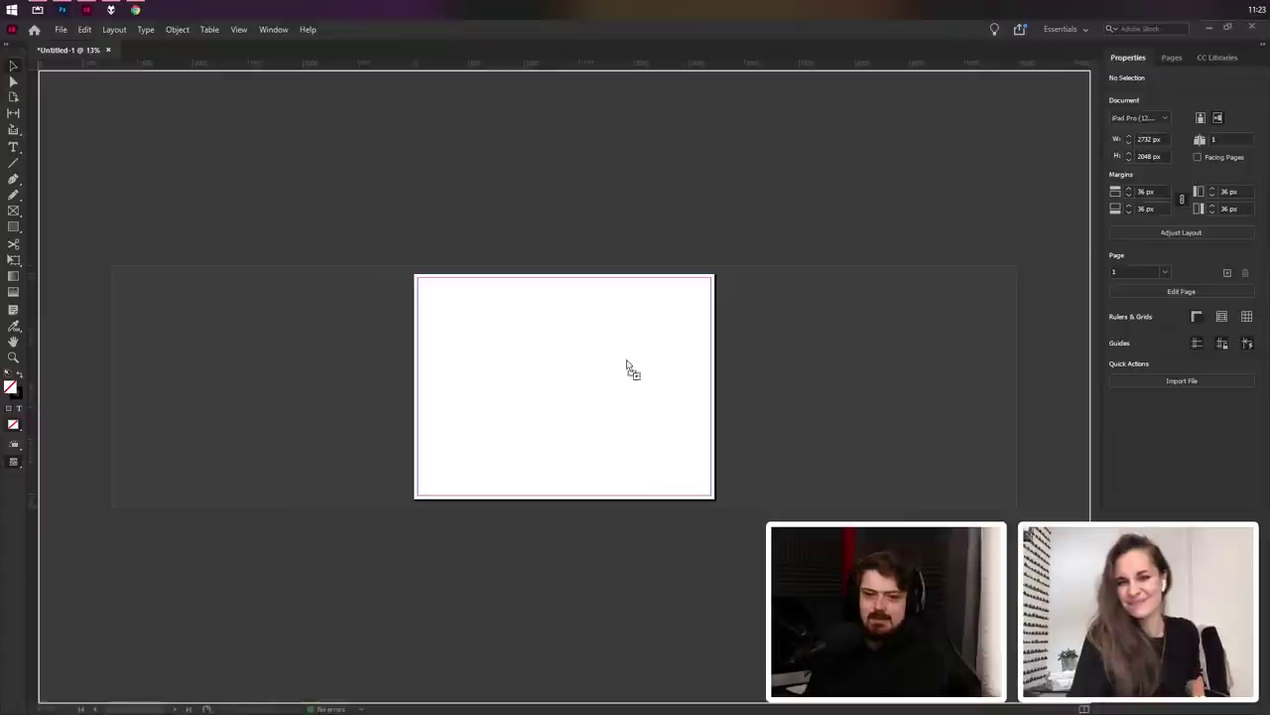
left_click_drag(831, 485, 485, 321)
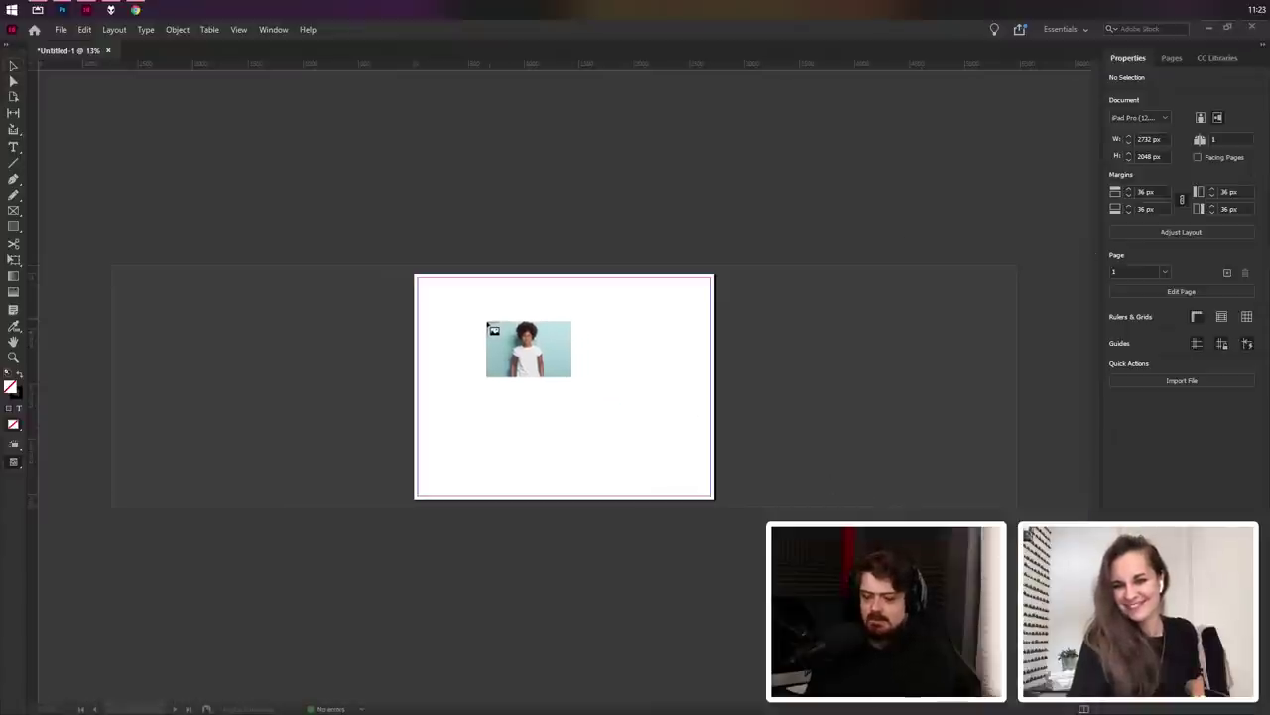
key("ctrl+5")
key("ctrl+minus")
left_click_drag(357, 196, 854, 528)
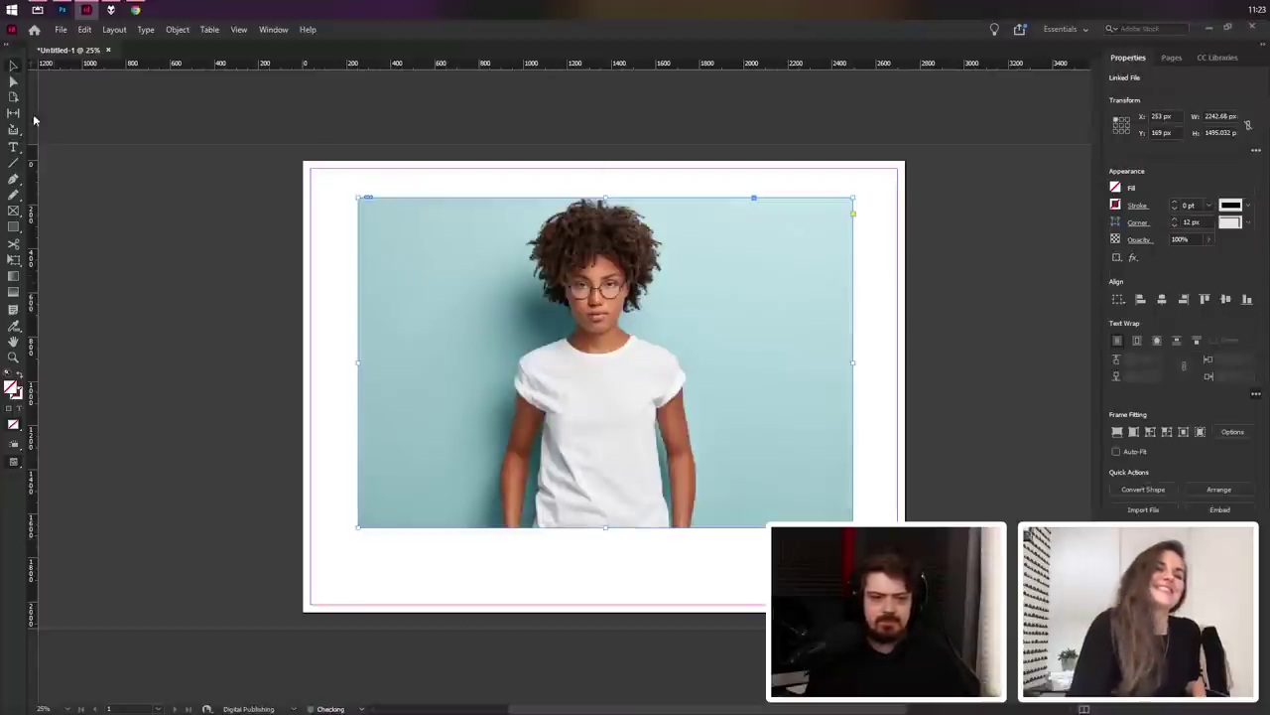
Step: Set the display performance to High Quality Display and check the portrait's hair and face in close-up
scroll(628, 316, "up", 3)
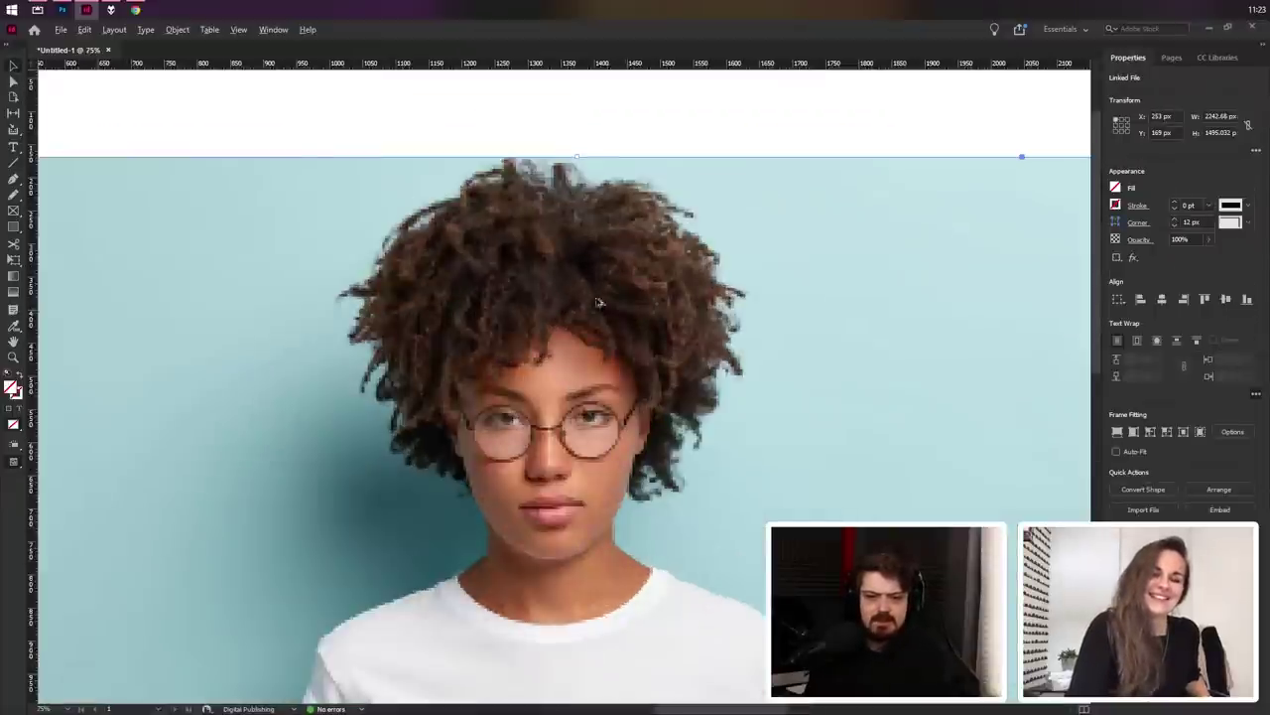
left_click(238, 29)
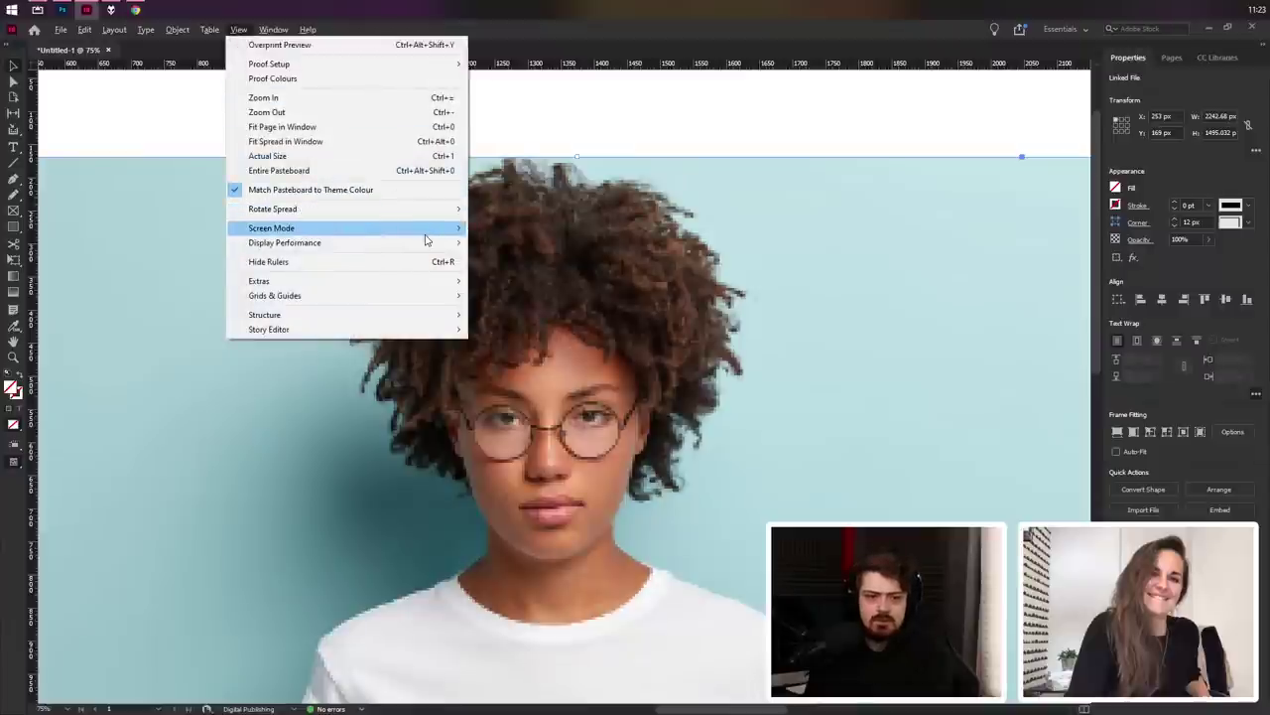
left_click(543, 275)
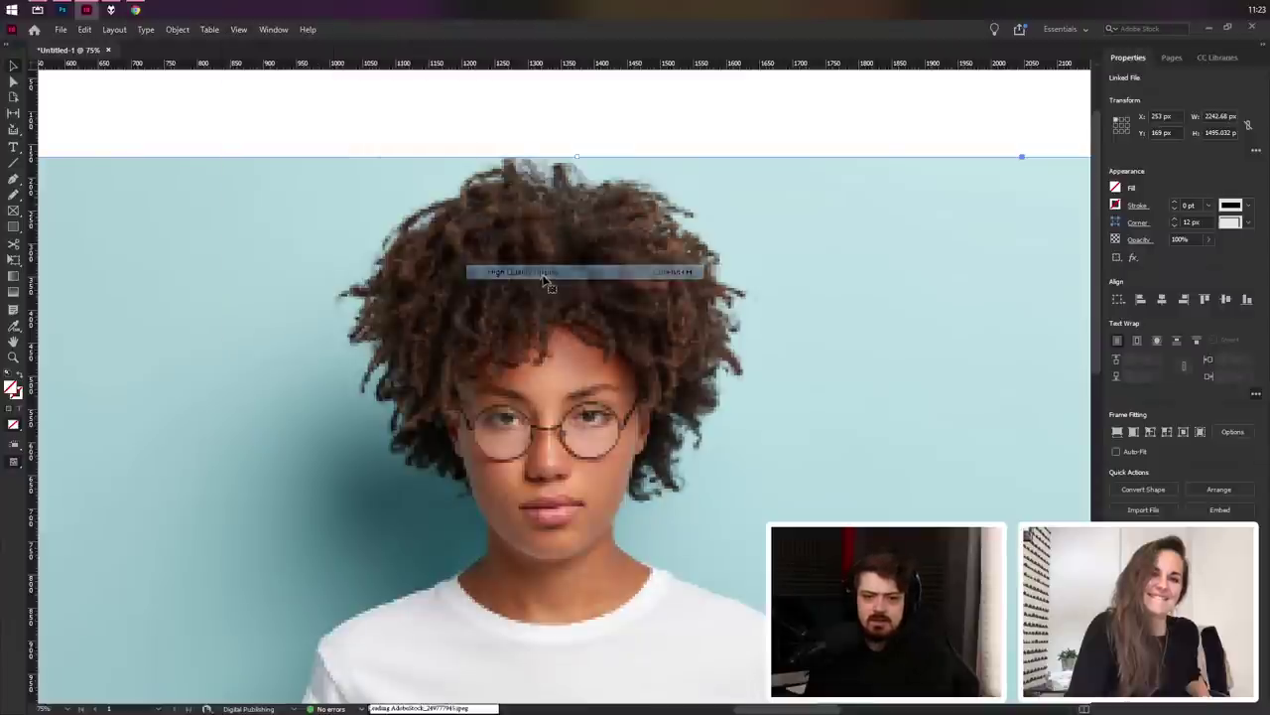
scroll(709, 246, "down", 3)
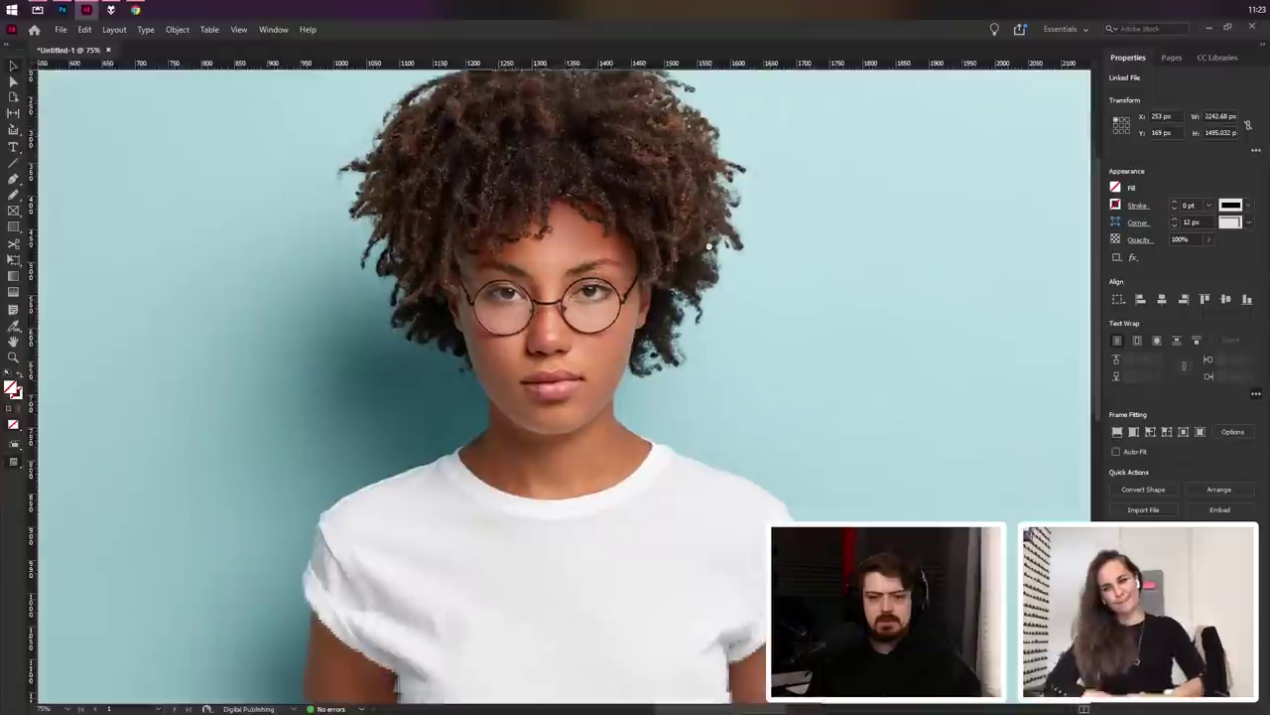
left_click(564, 386, "alt")
key("ctrl+minus")
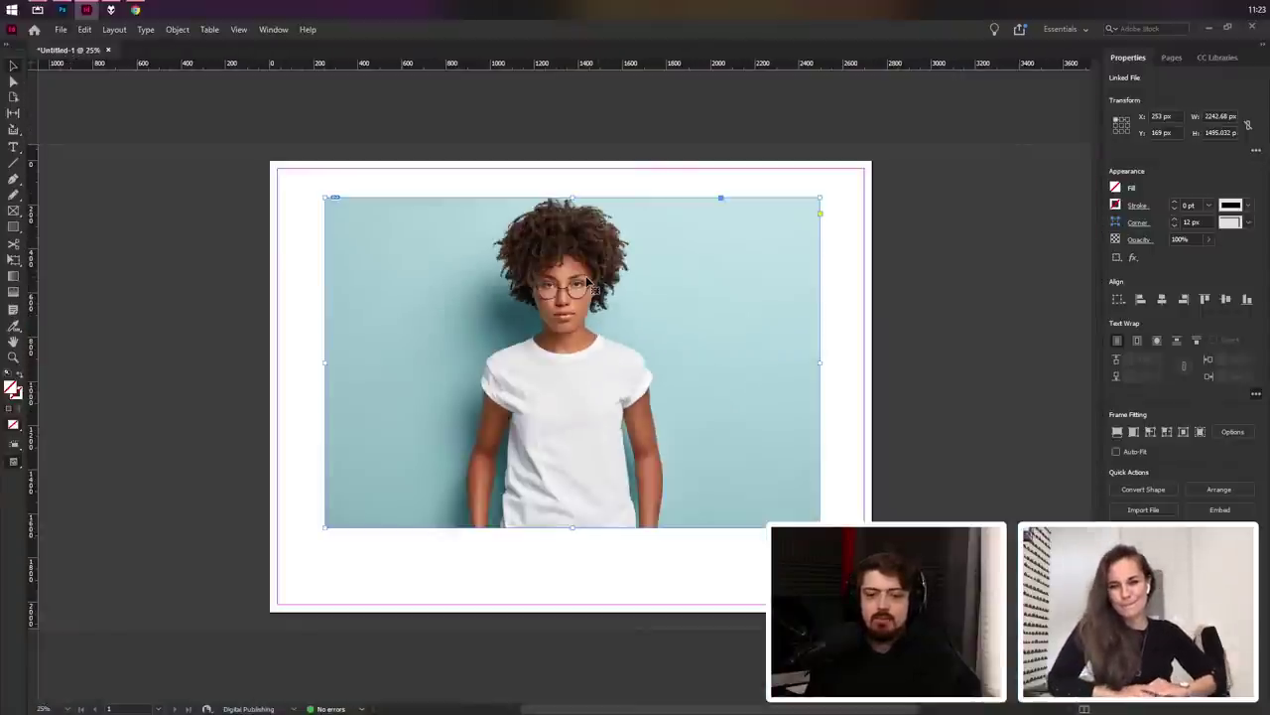
Step: Move the portrait down to about Y 346 px and draw a text frame about 1929 × 240 px above it
scroll(592, 290, "right", 1)
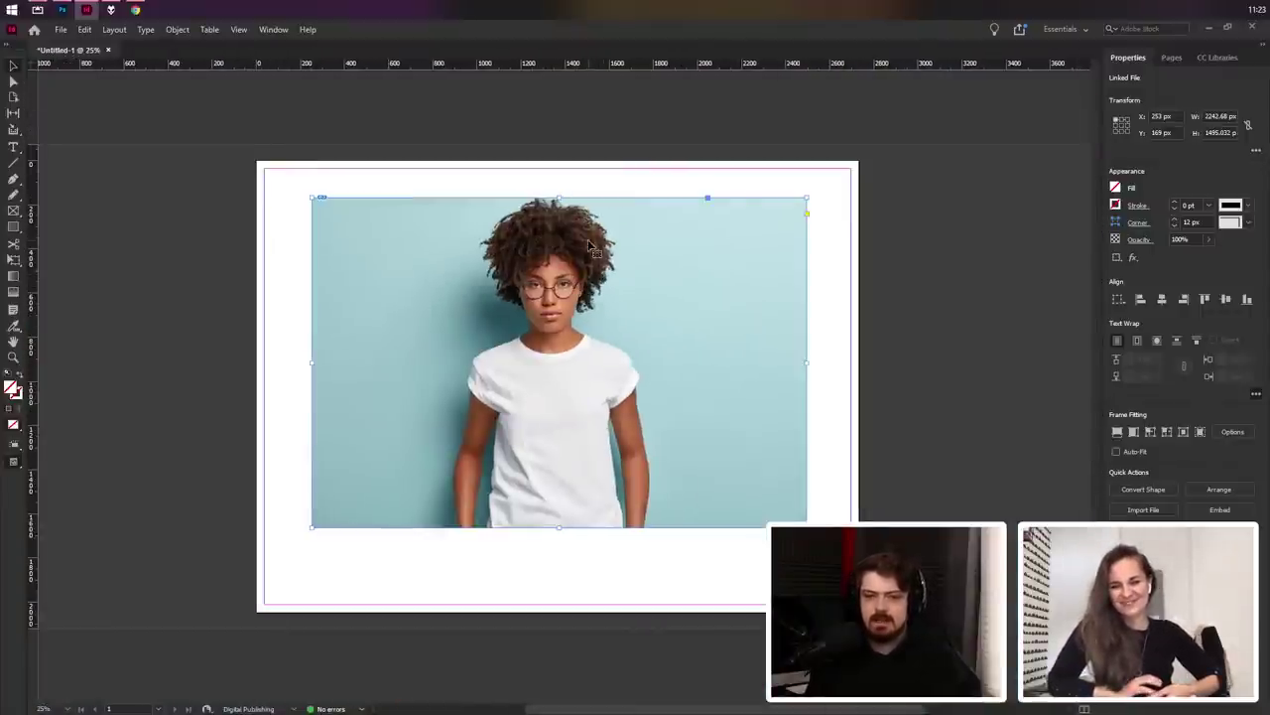
left_click_drag(560, 363, 560, 403)
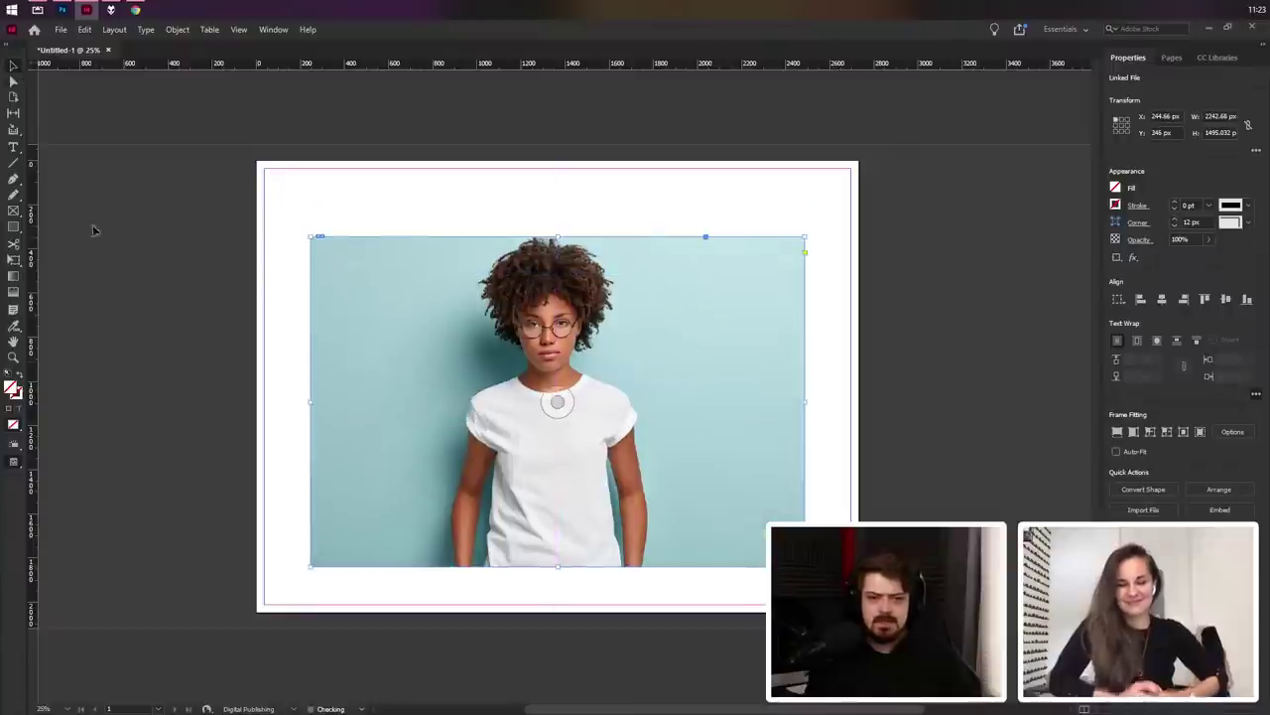
key("t")
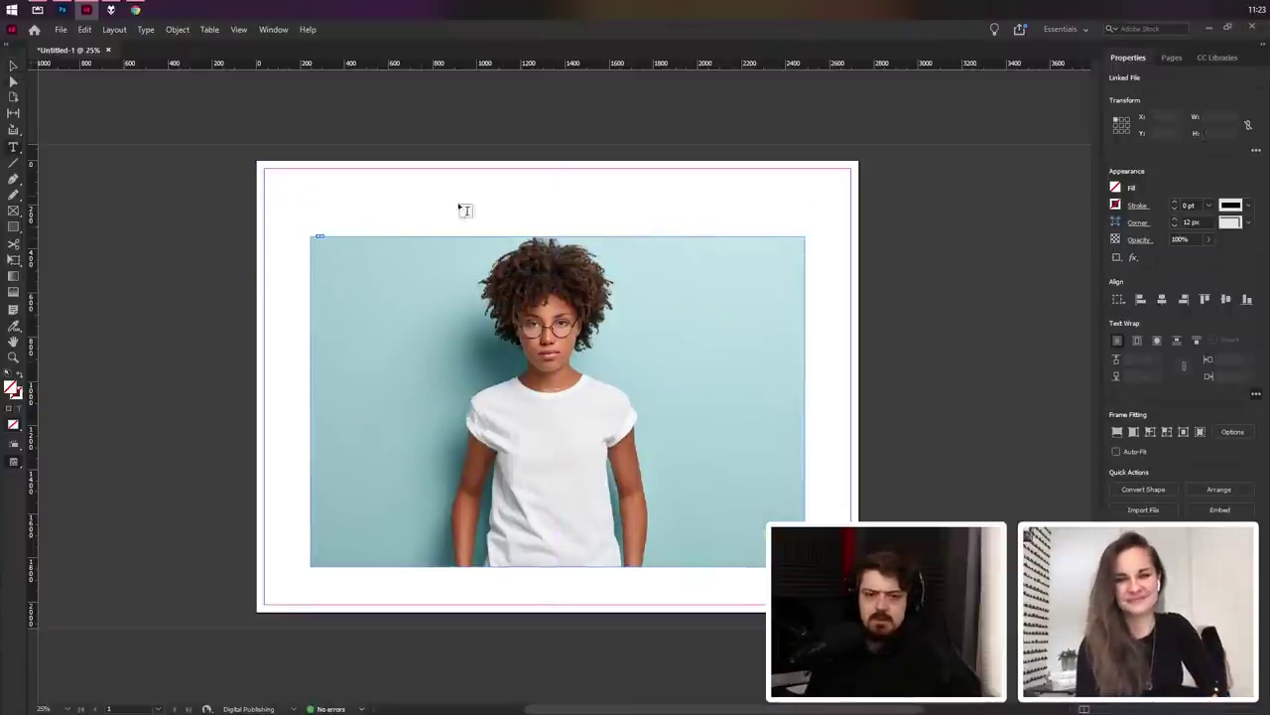
left_click(496, 209)
left_click_drag(341, 176, 766, 230)
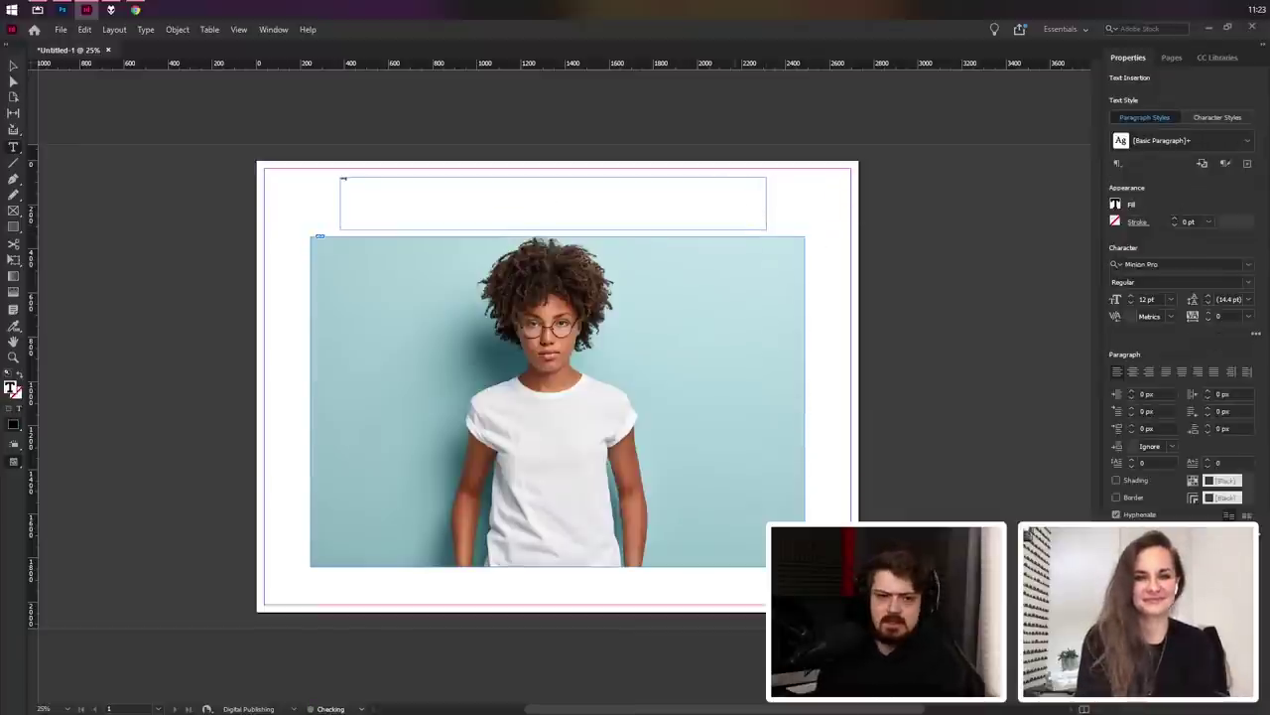
Step: Enter the title "Fancy Magazine" in the text frame at a font size of 72 pt
left_click(1171, 300)
left_click(1163, 511)
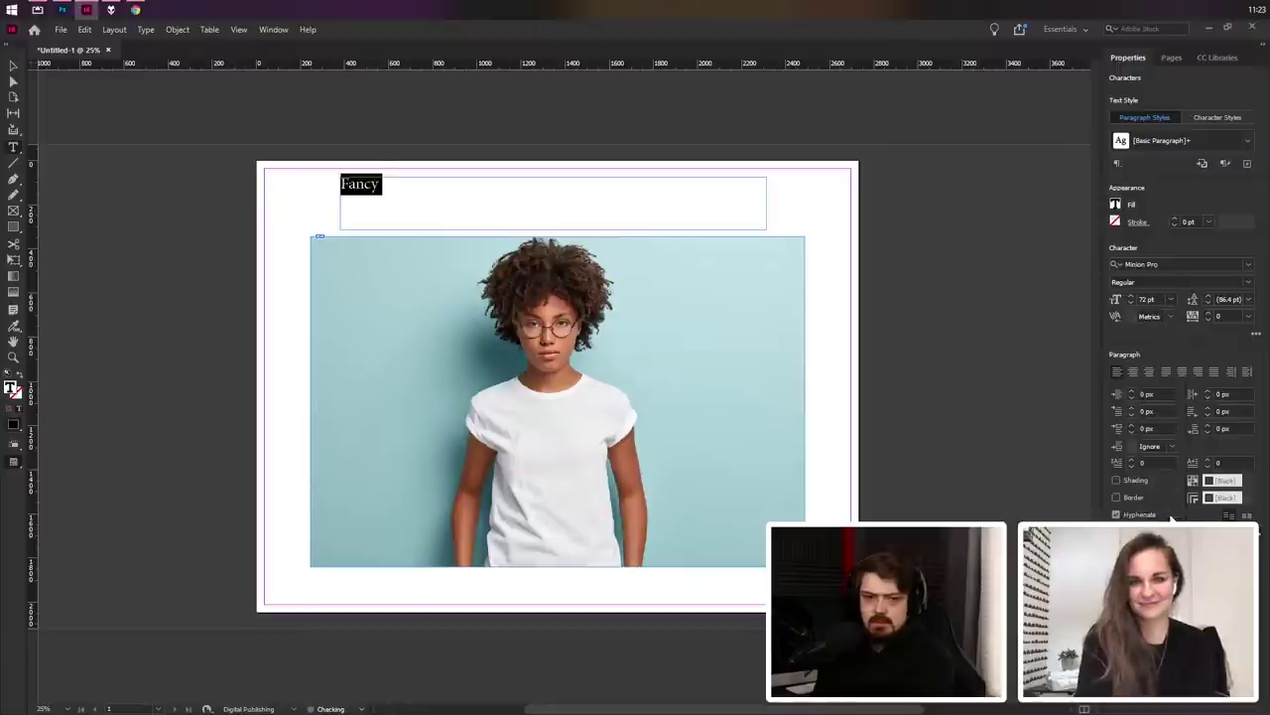
left_click(451, 204)
type("Magazine")
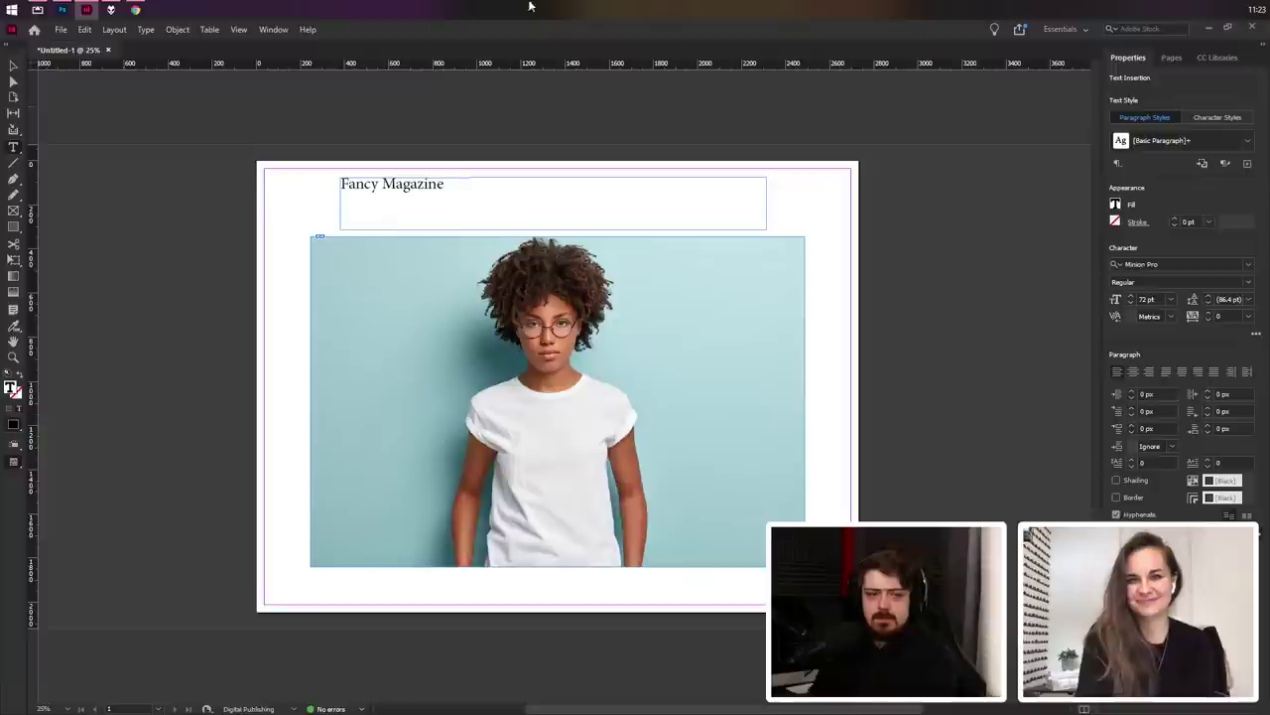
Step: Align the title frame's left edge with the portrait's left edge at X 244.66 px, and clear the selection
left_click(12, 68)
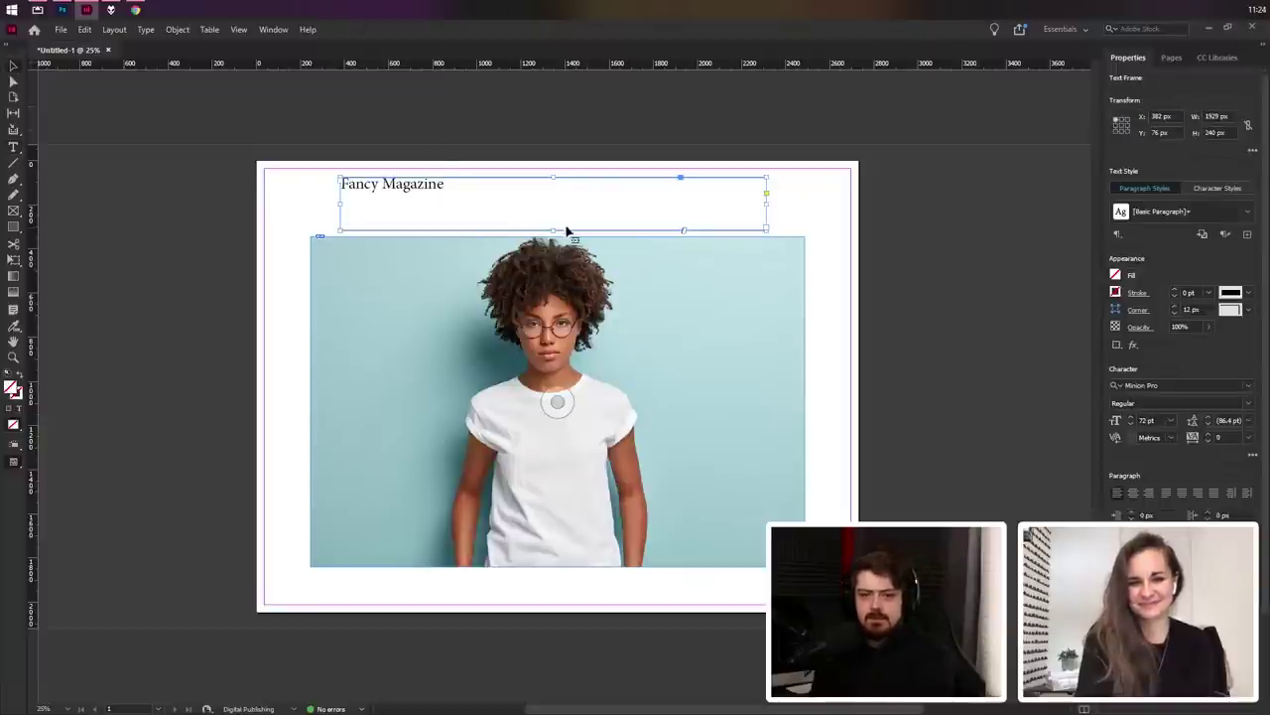
left_click_drag(411, 192, 366, 192)
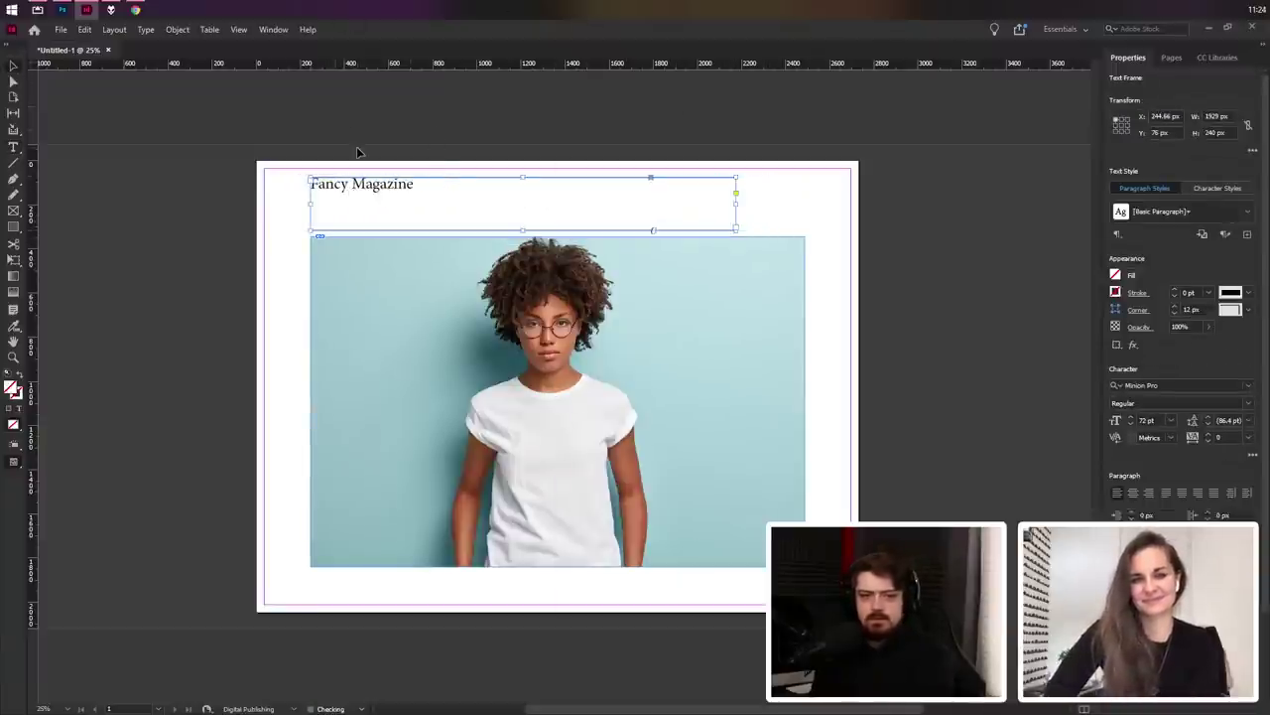
left_click(357, 151)
left_click(740, 364)
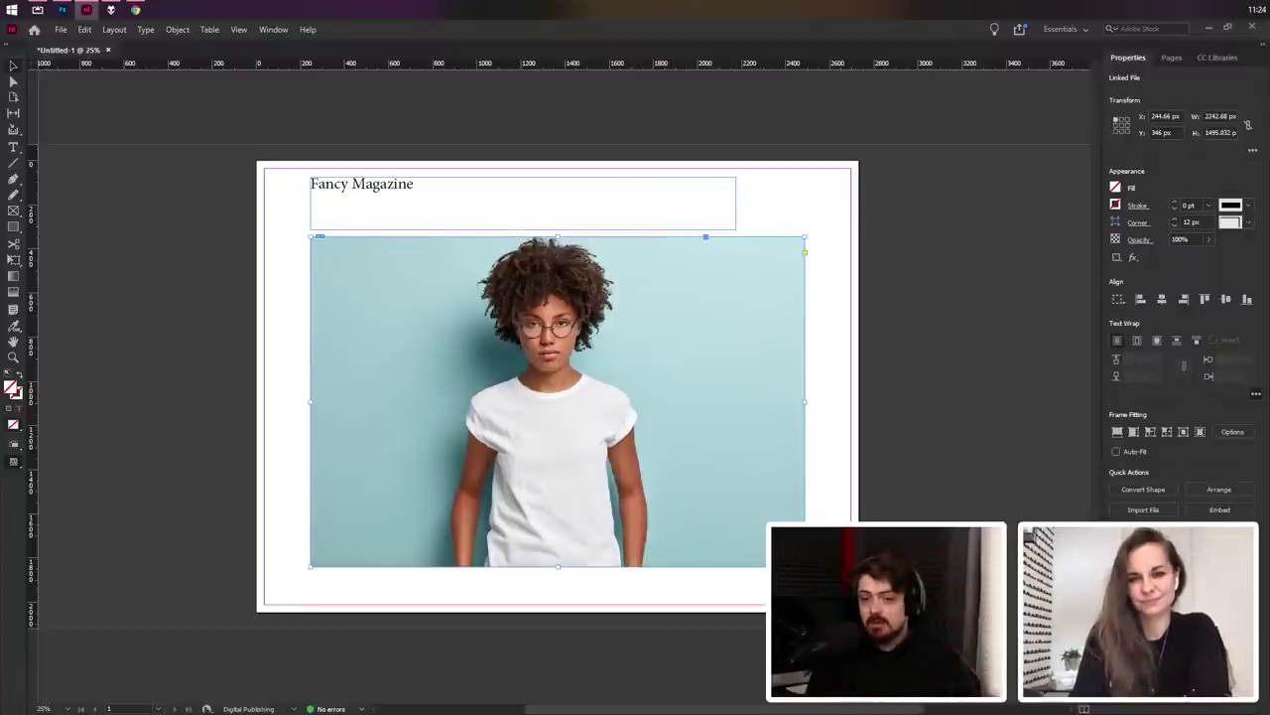
left_click(825, 416)
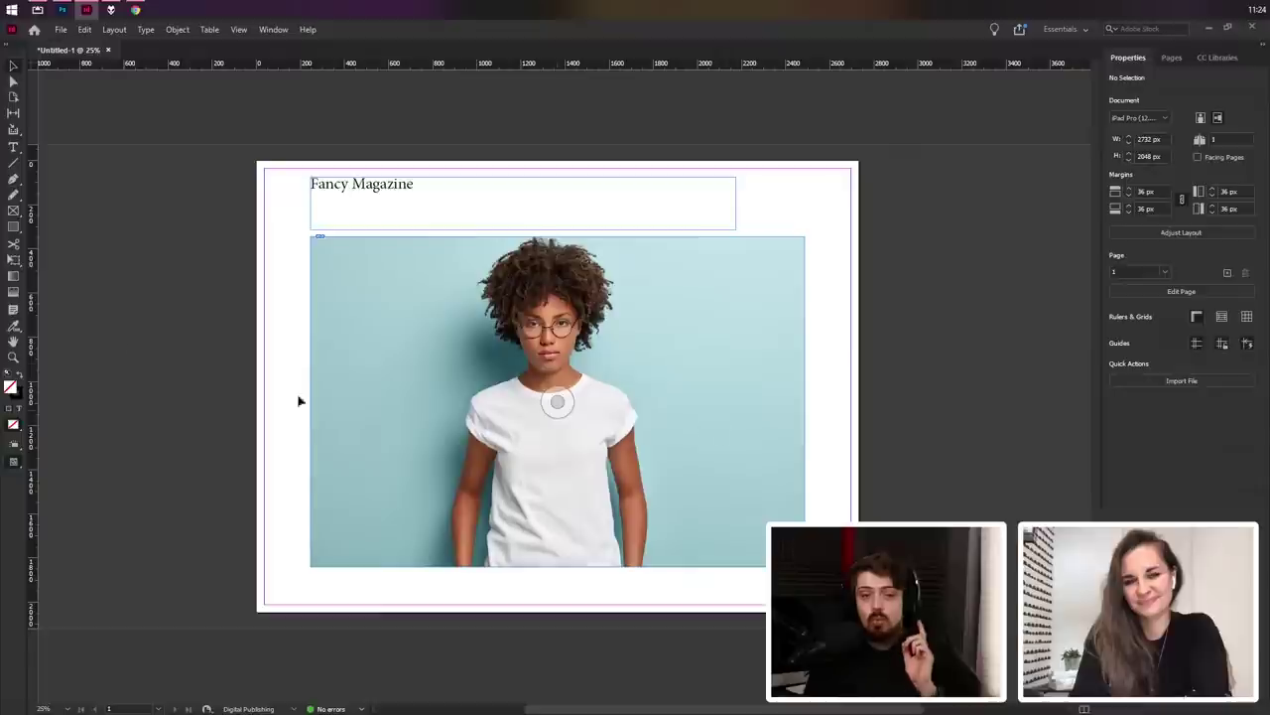
Step: Draw a text frame about 2172 × 1424 px over the portrait and set its font size to 72 pt
left_click(14, 148)
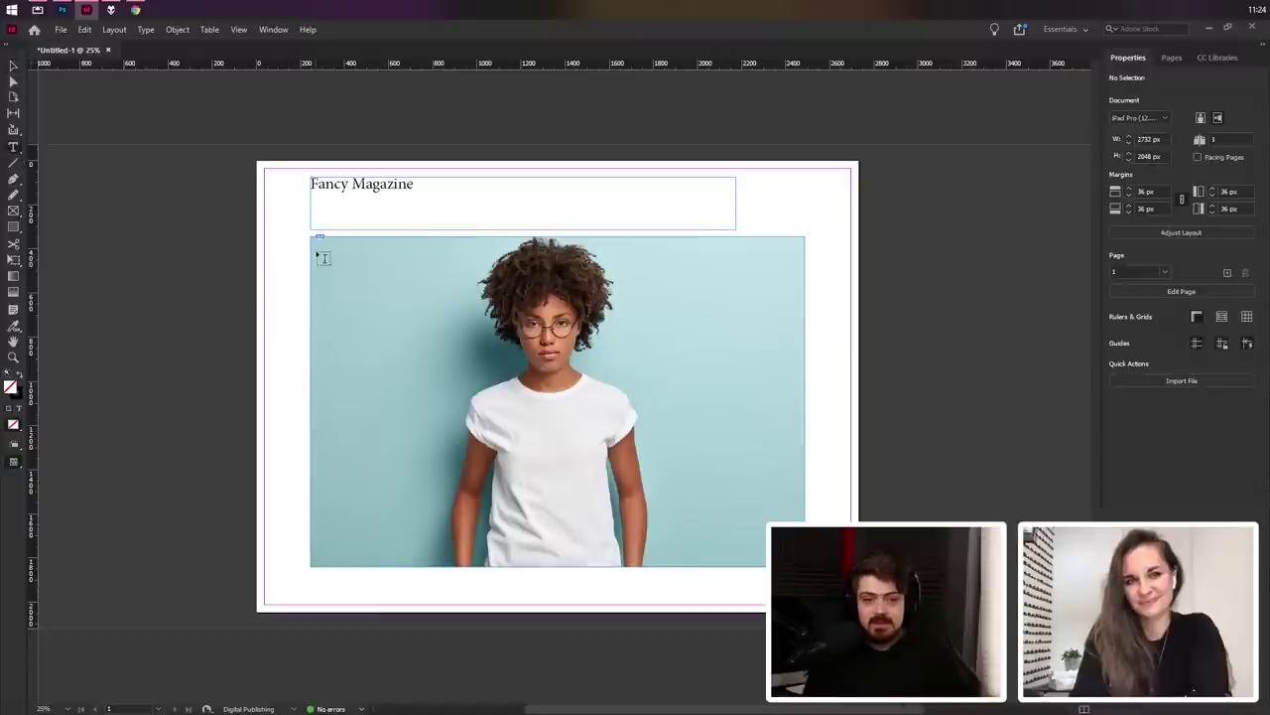
left_click_drag(316, 243, 797, 562)
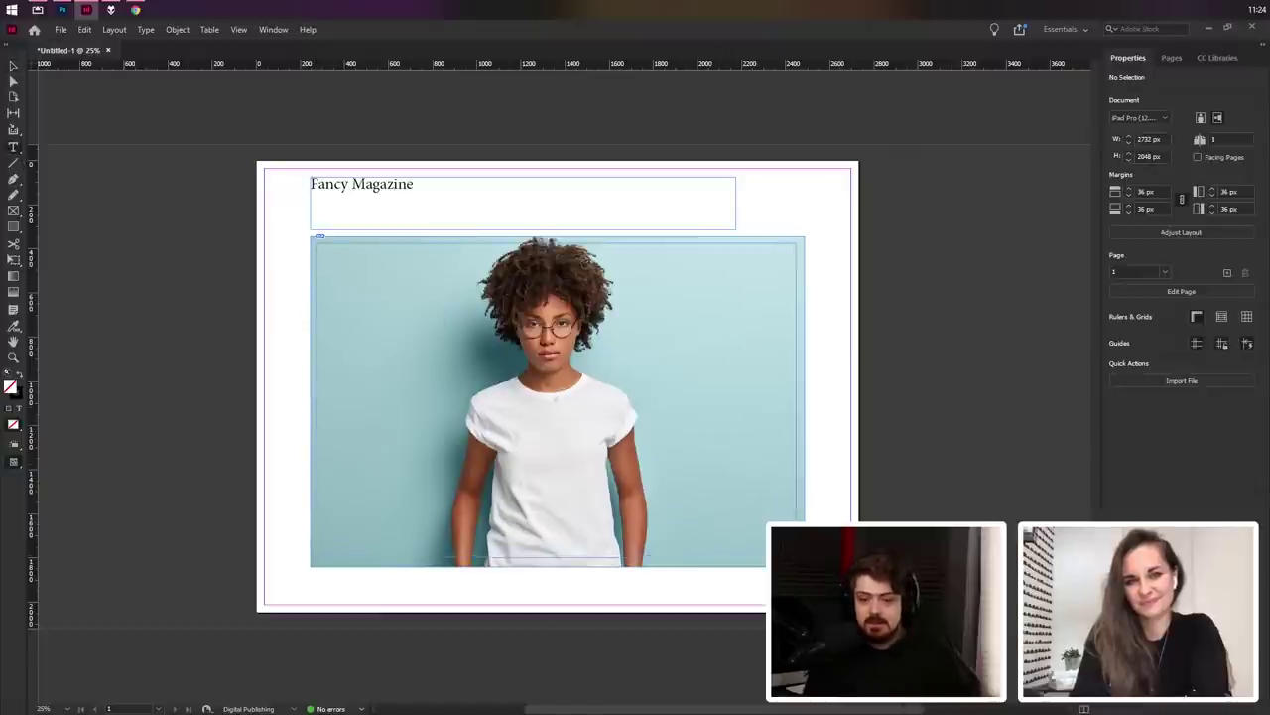
left_click(469, 294)
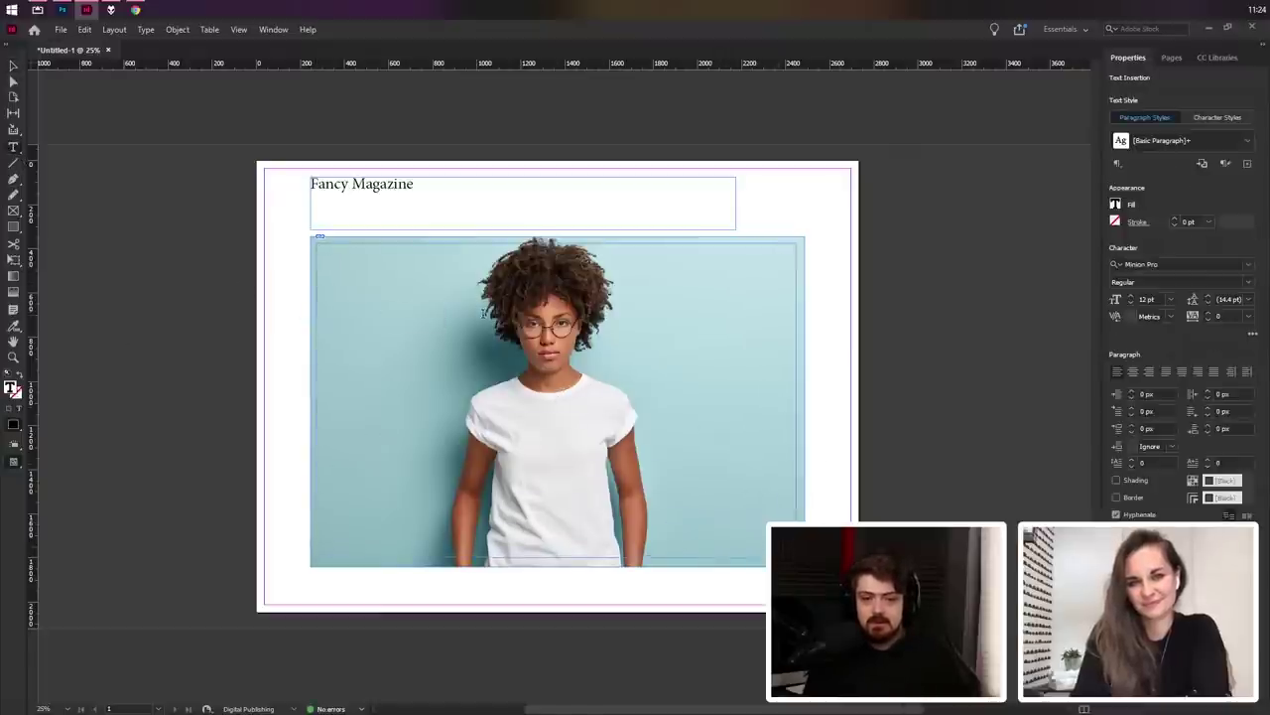
left_click(1169, 299)
left_click(1160, 511)
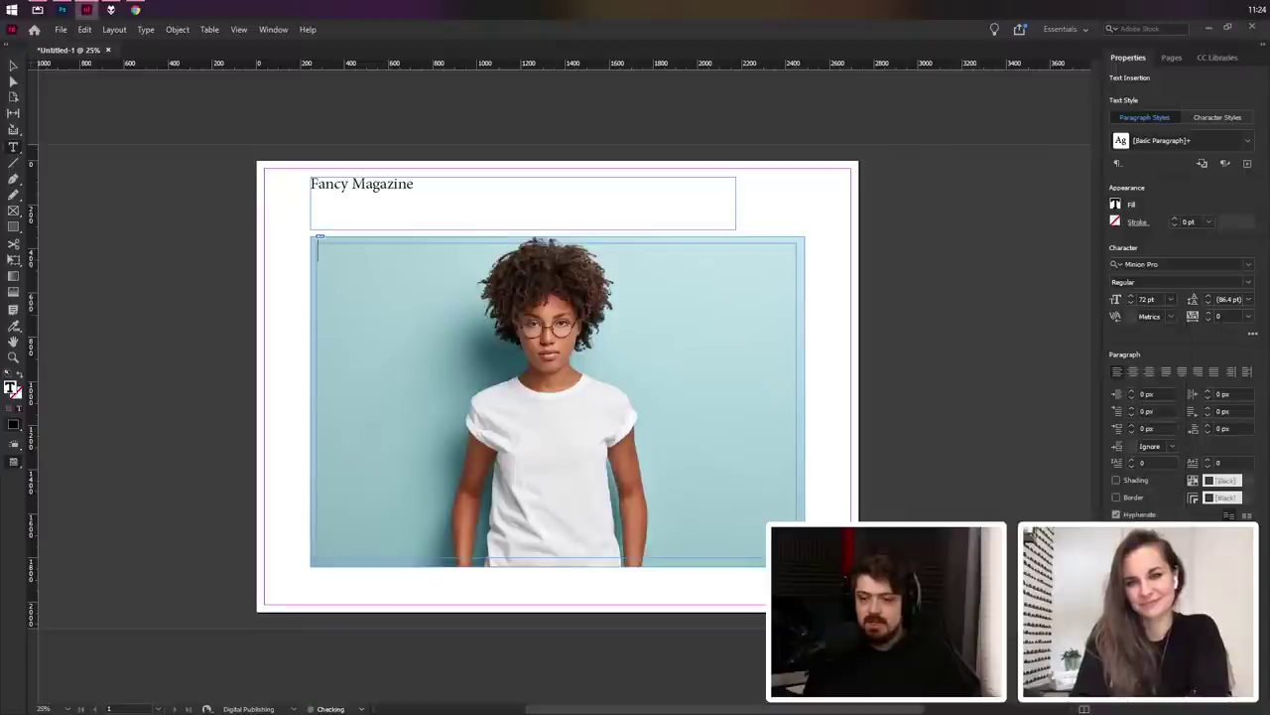
Step: Fill the frame over the portrait with Hipster Ipsum placeholder text and remove its "Hipster Ipsum" and "Menu" headings and leading blank lines
key("alt+Tab")
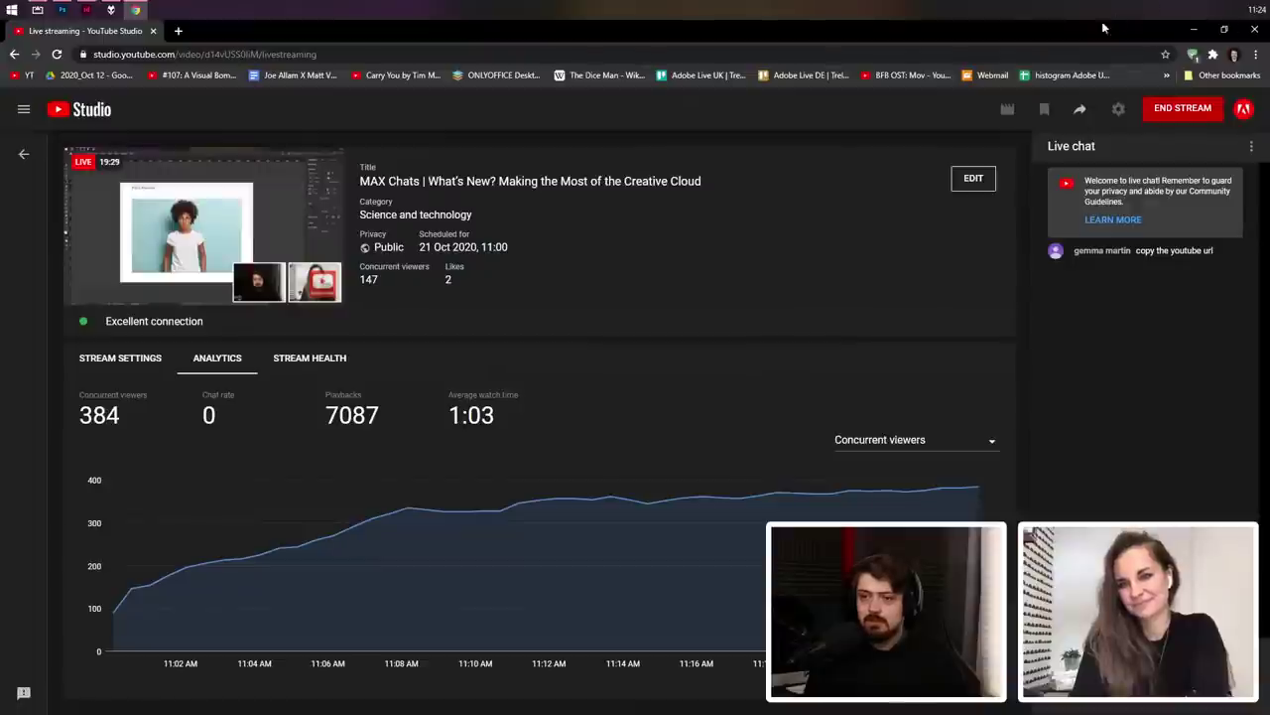
key("alt+Tab")
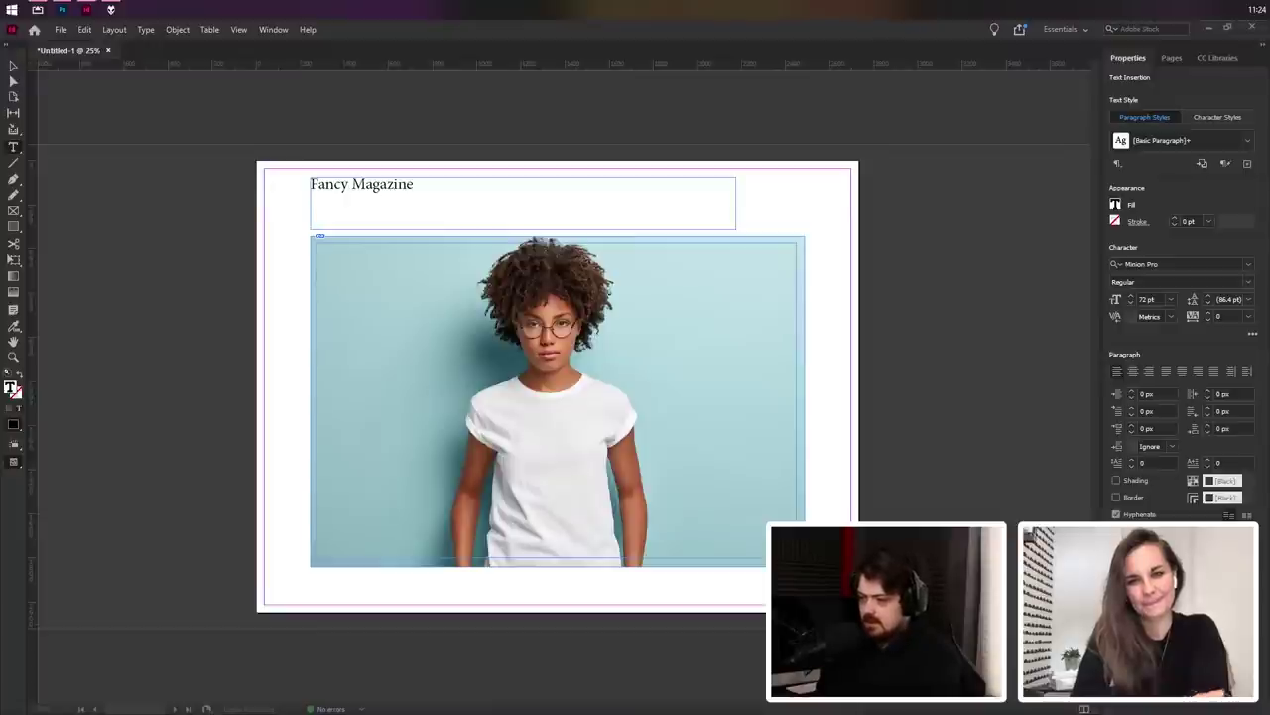
left_click(391, 267)
left_click_drag(374, 302, 247, 210)
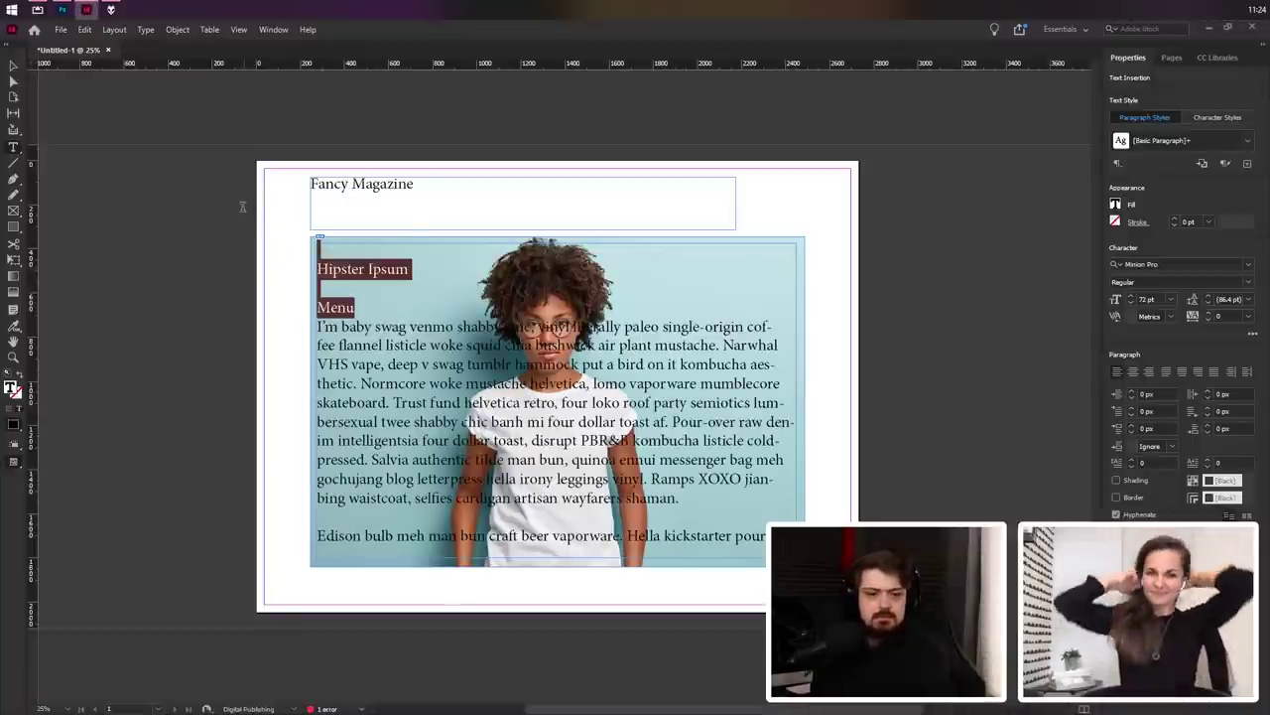
key("BackSpace")
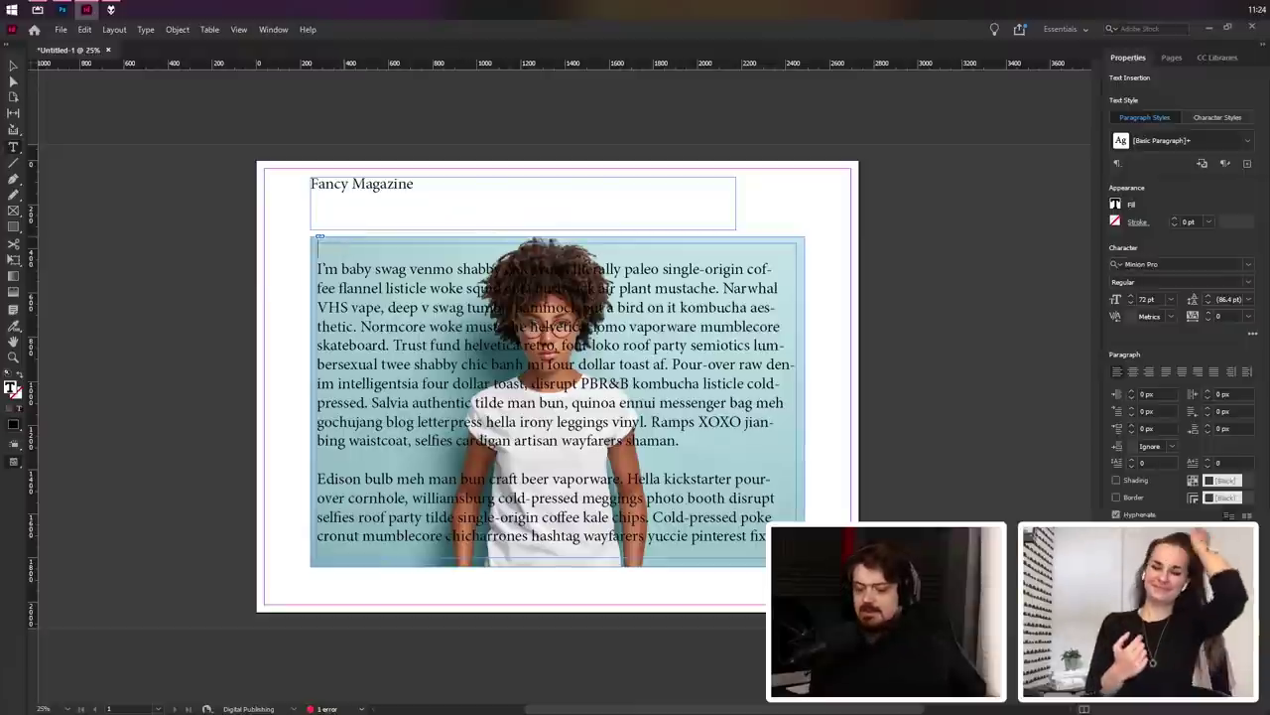
key("Delete")
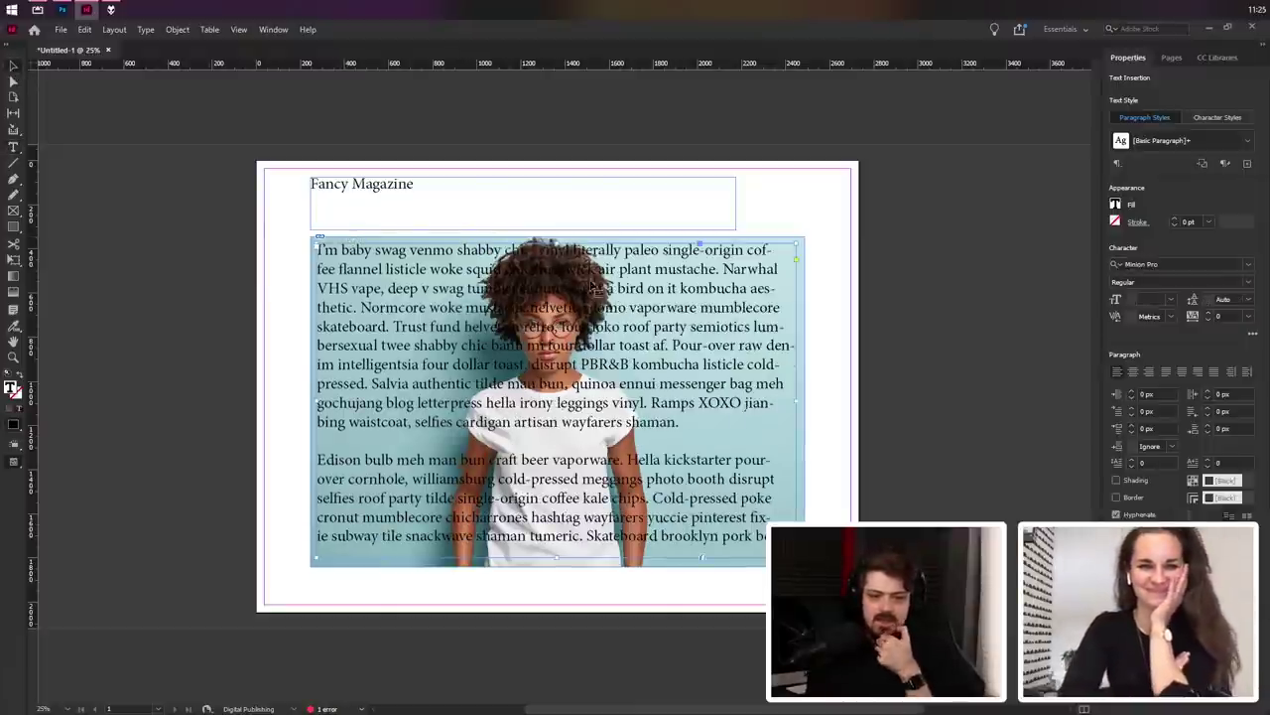
Step: Wrap the body text around the portrait's object shape with the Select Subject contour, and check the outline around the hair
left_click(13, 66)
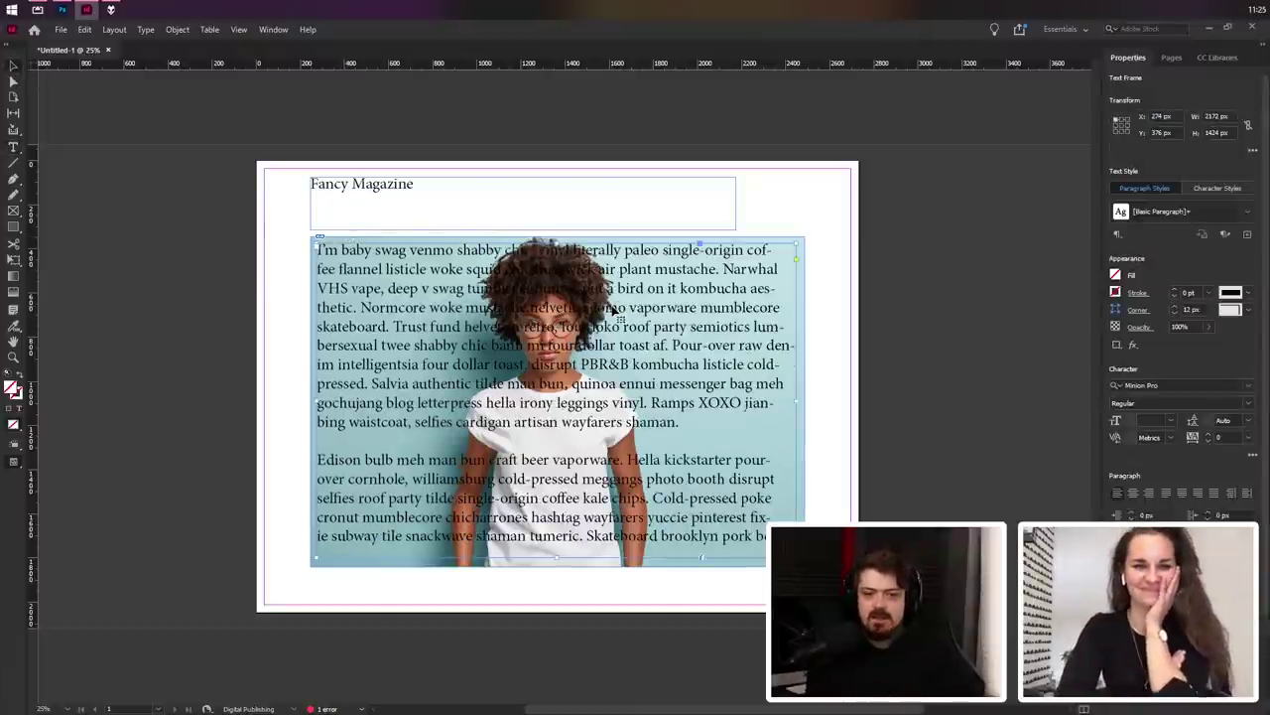
left_click(721, 241)
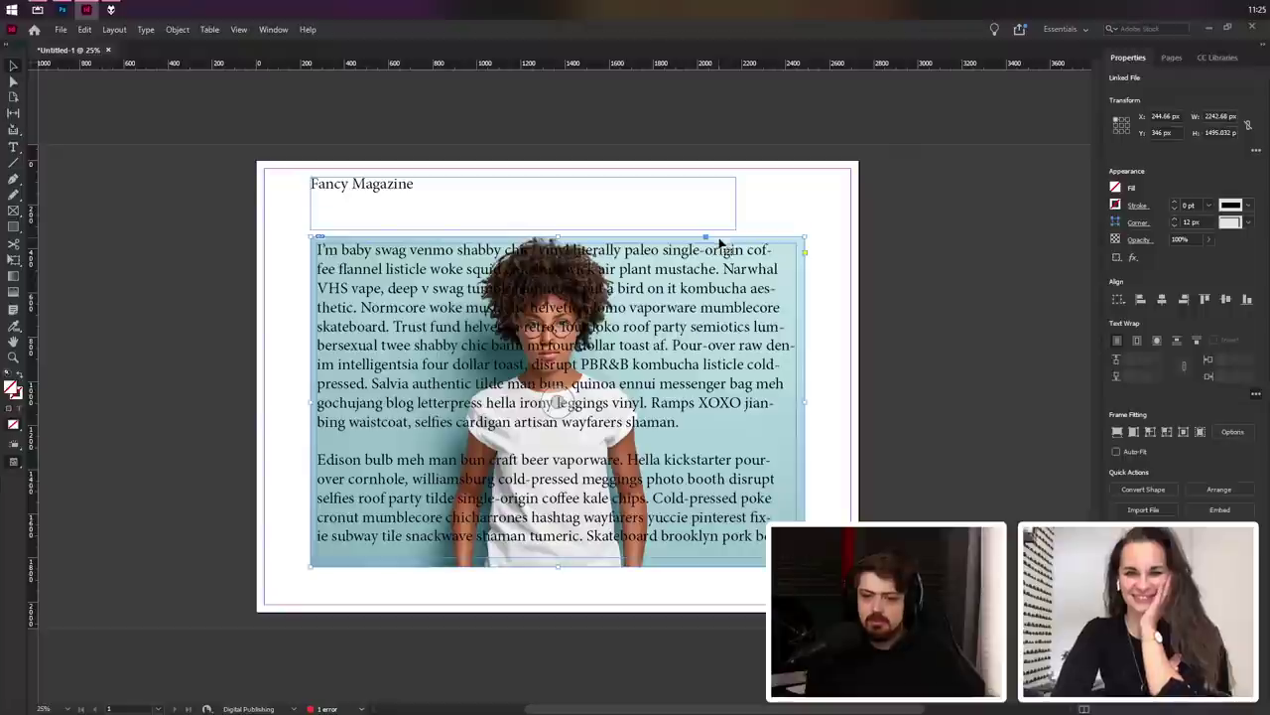
left_click(1157, 340)
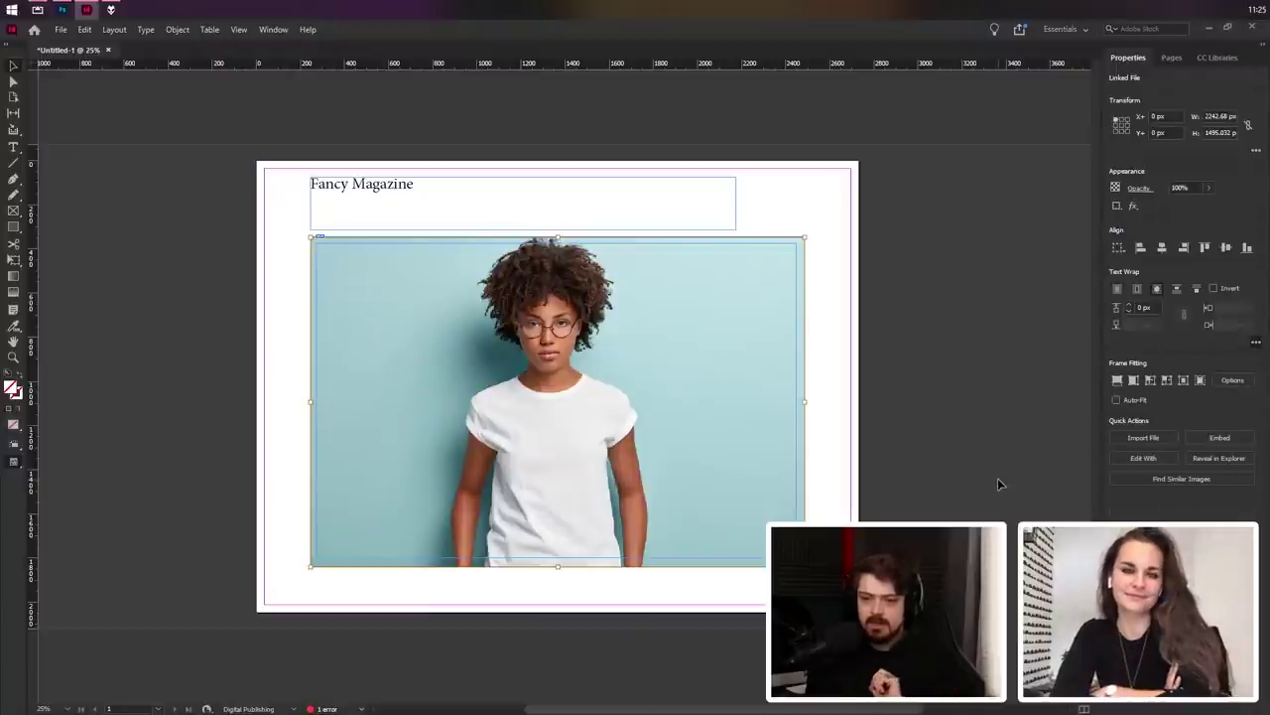
left_click(271, 31)
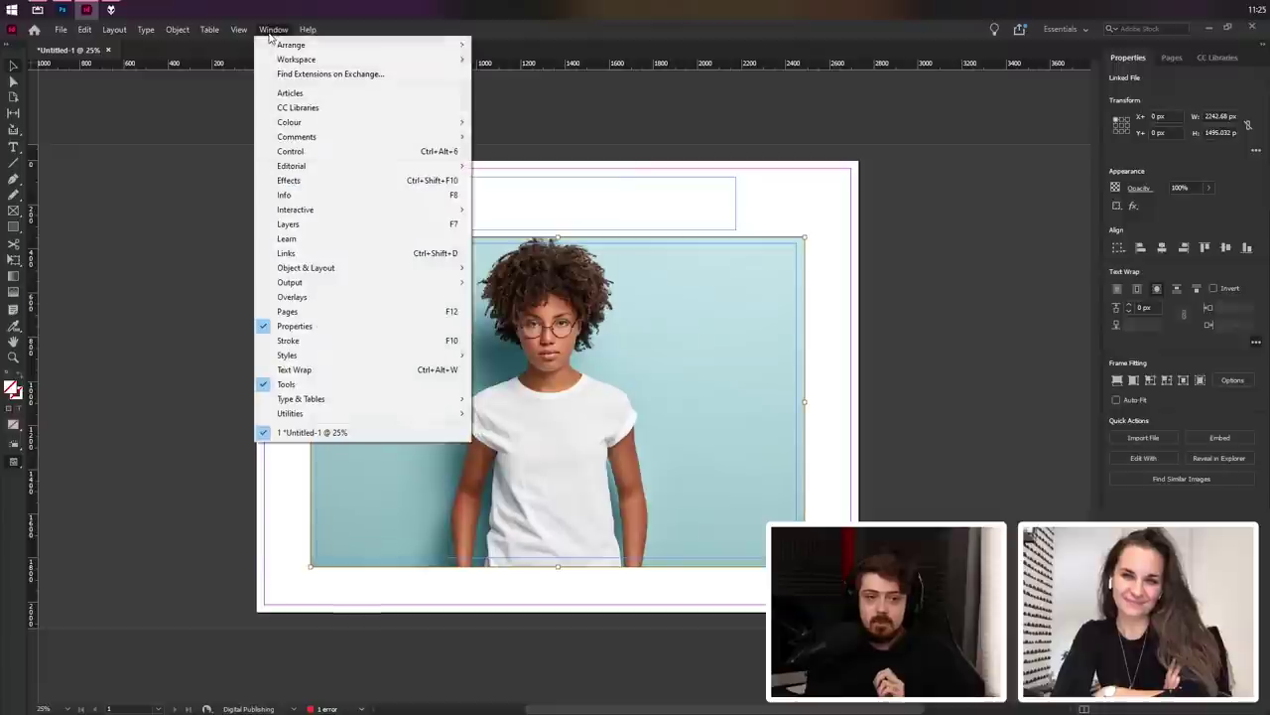
left_click(338, 369)
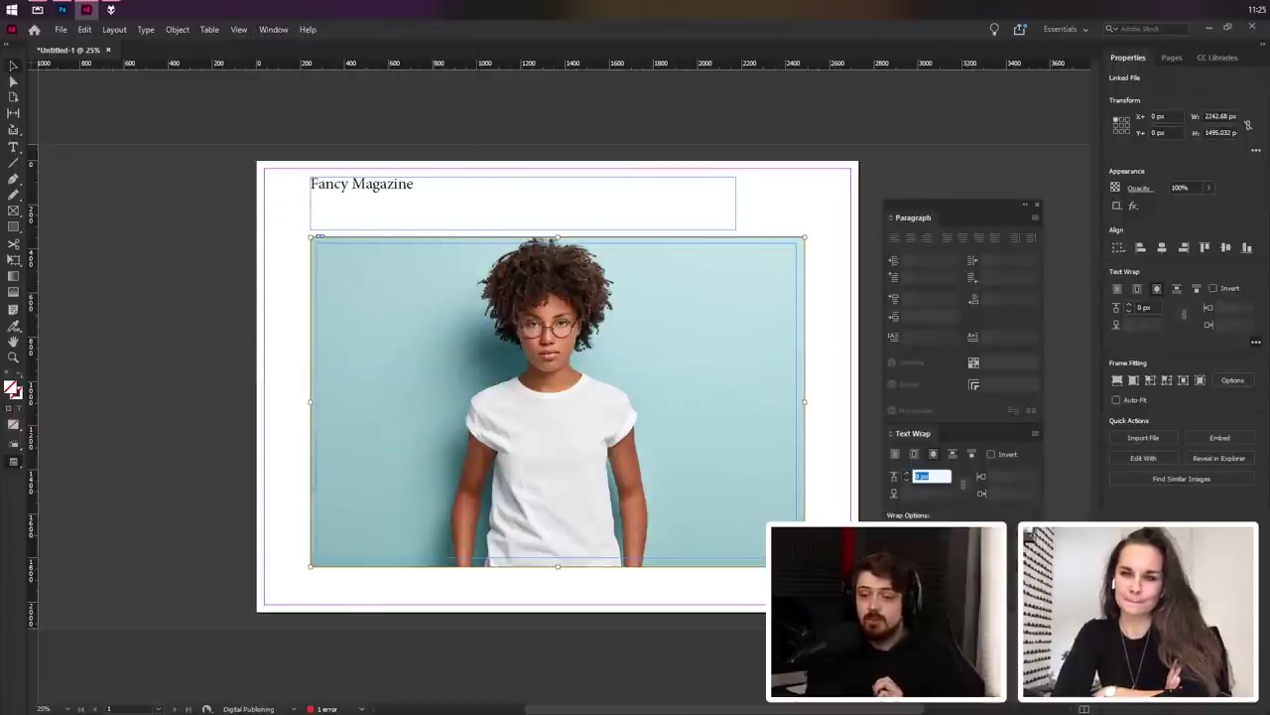
key("Escape")
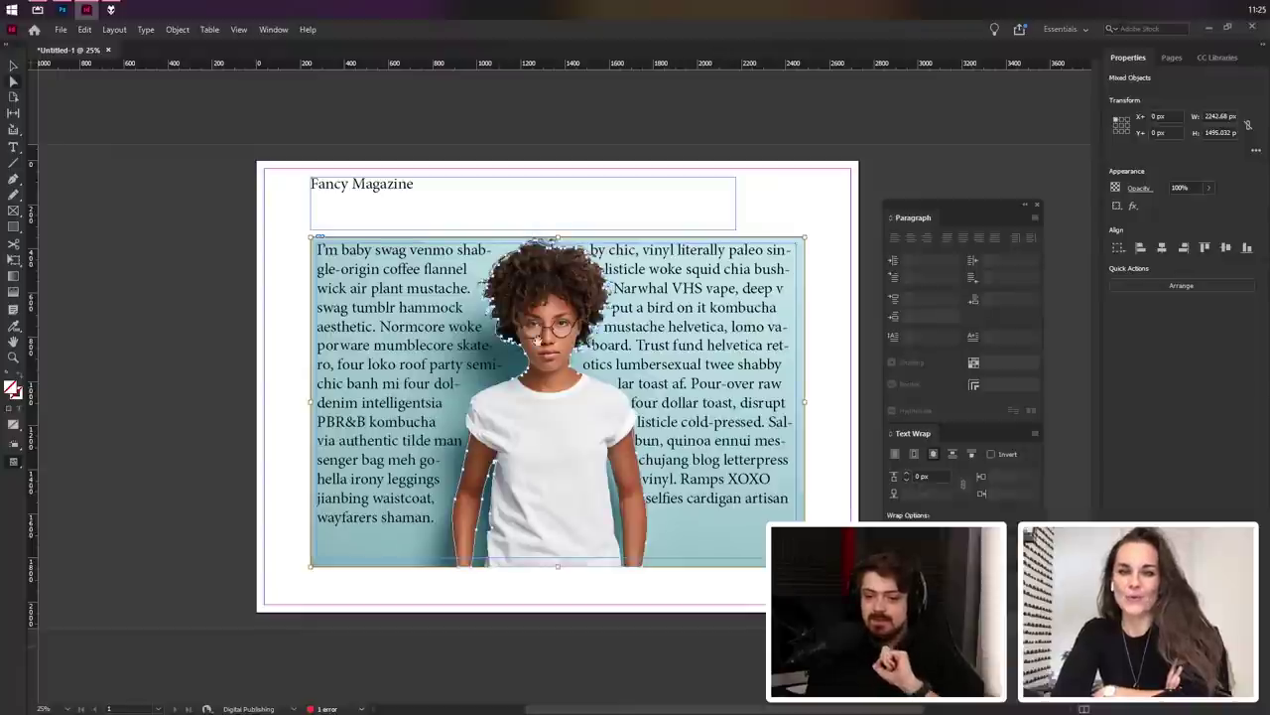
key("ctrl+equal")
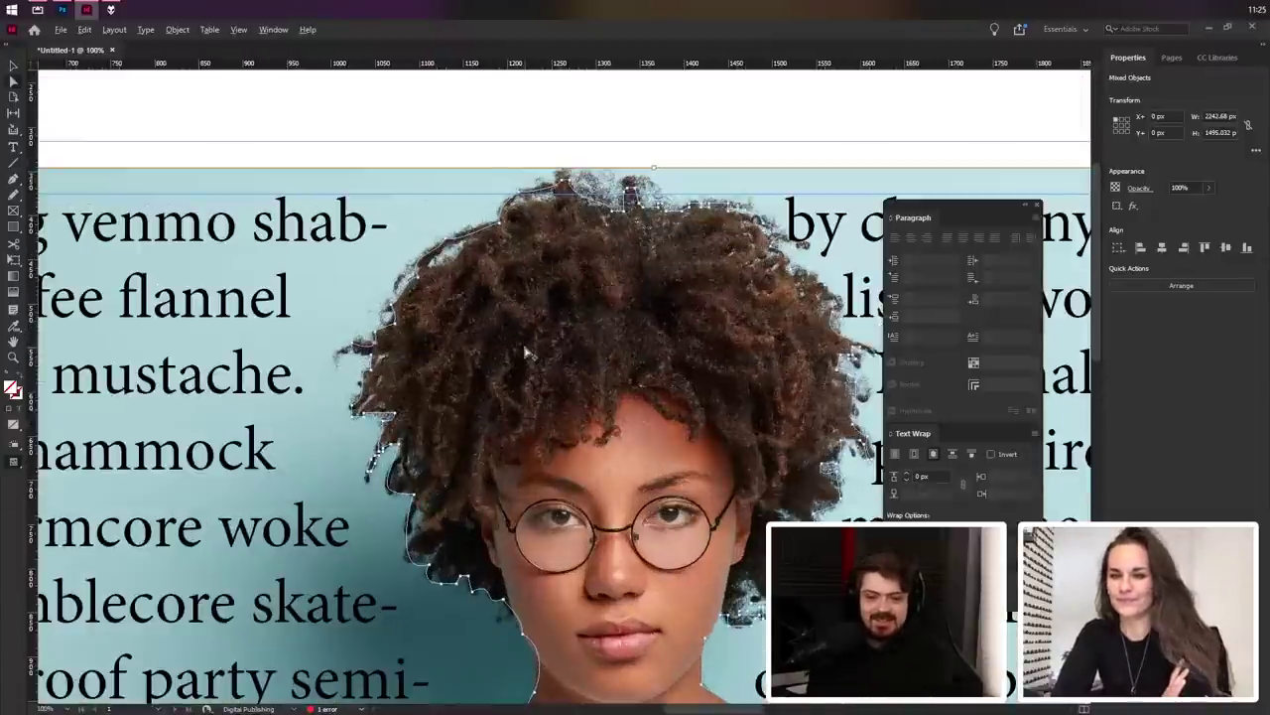
key("ctrl+minus")
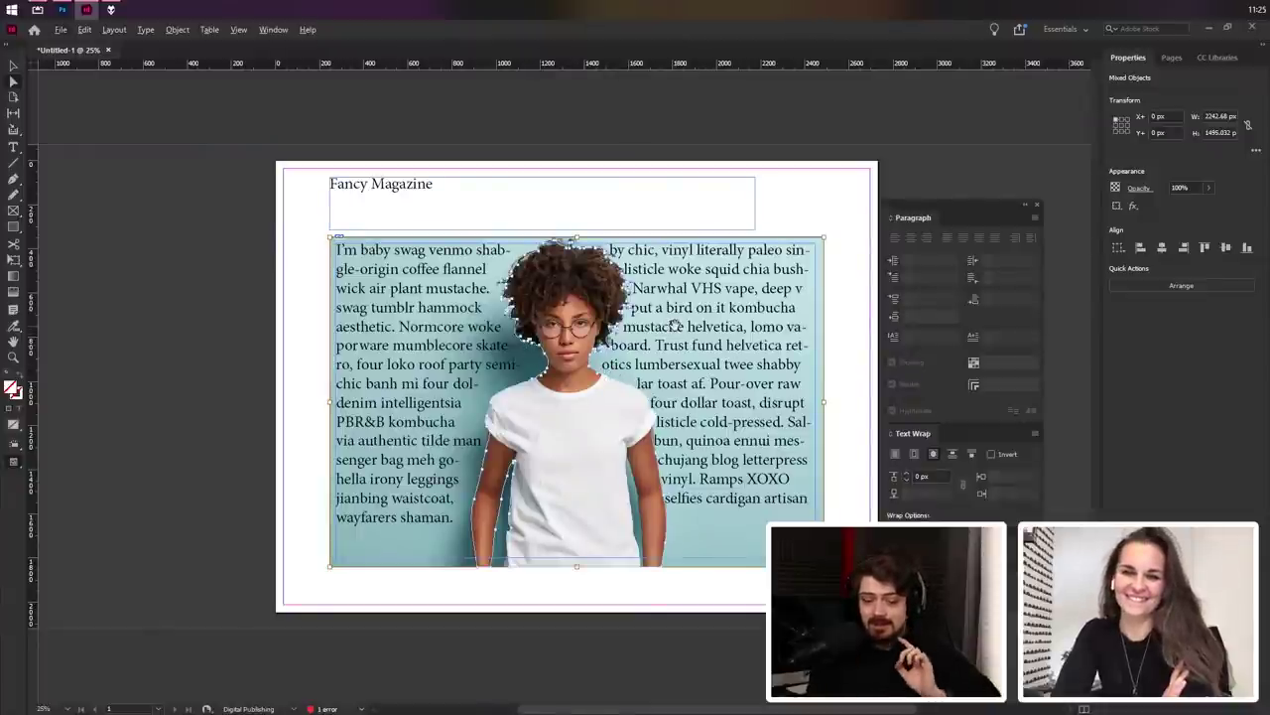
Step: Increase the portrait's text wrap offset to about 39 px so the body text clears the hair
left_click(907, 476)
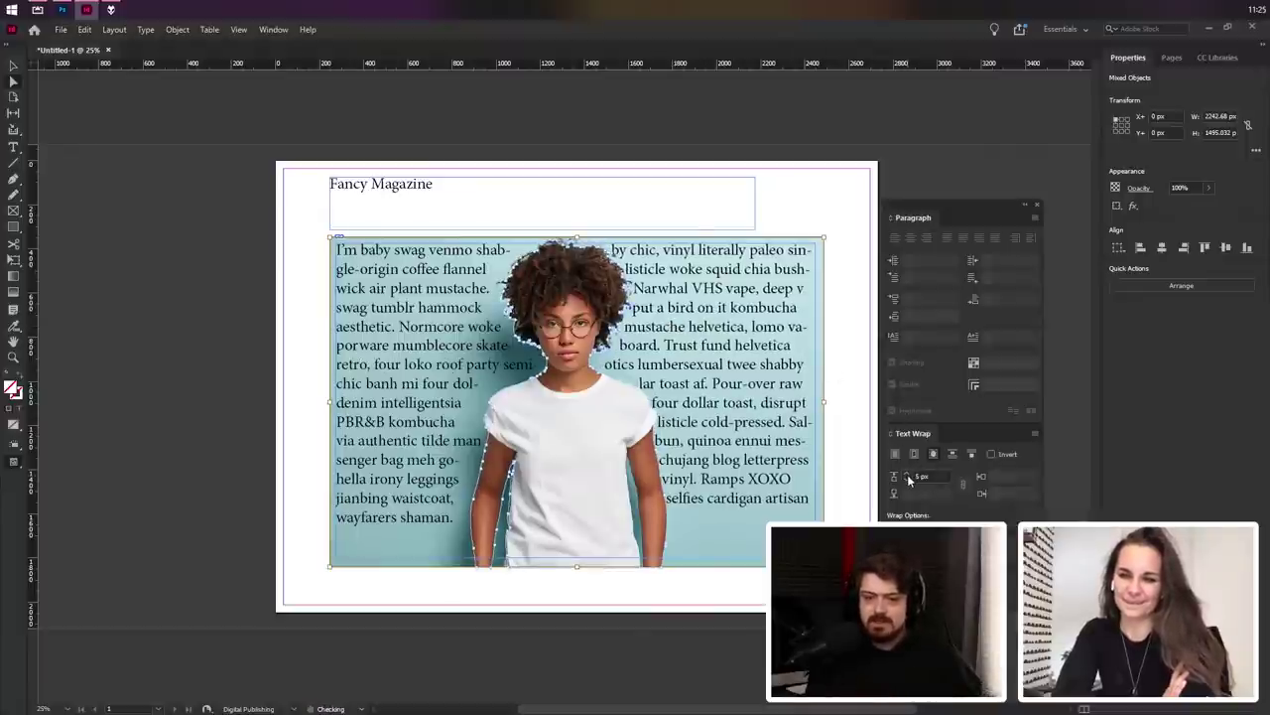
left_click(907, 476)
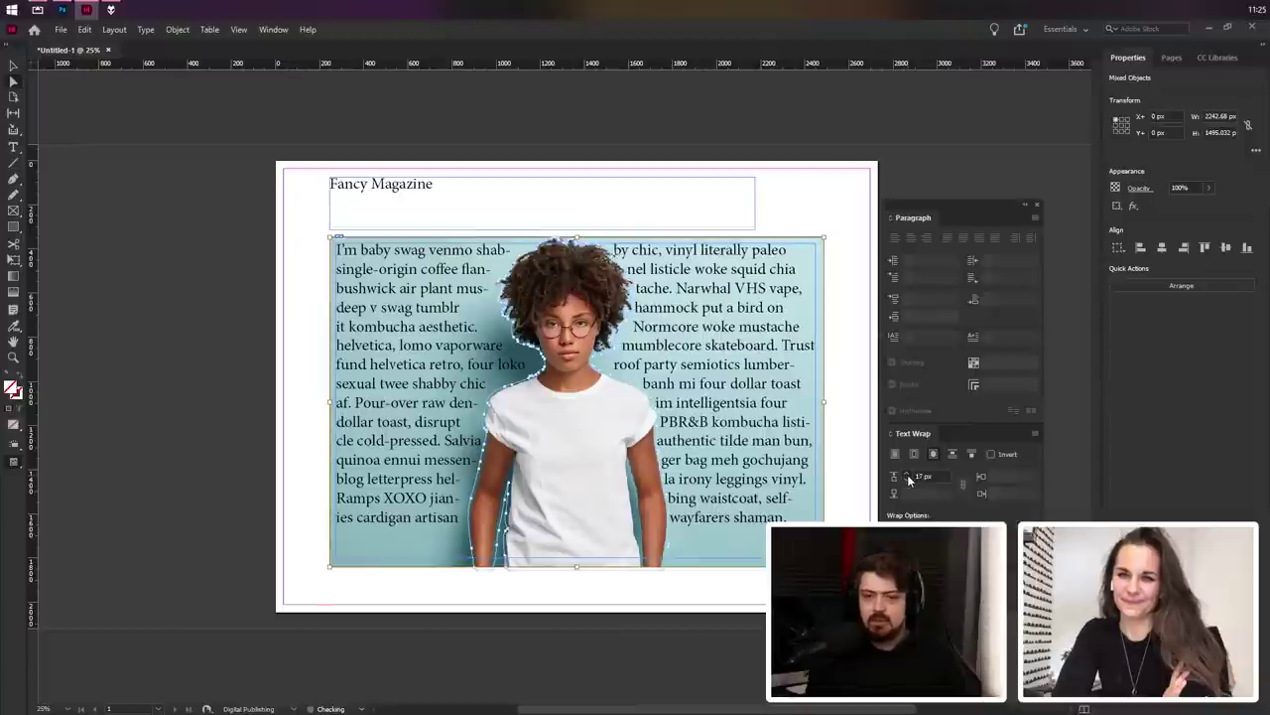
scroll(622, 249, "up", 6)
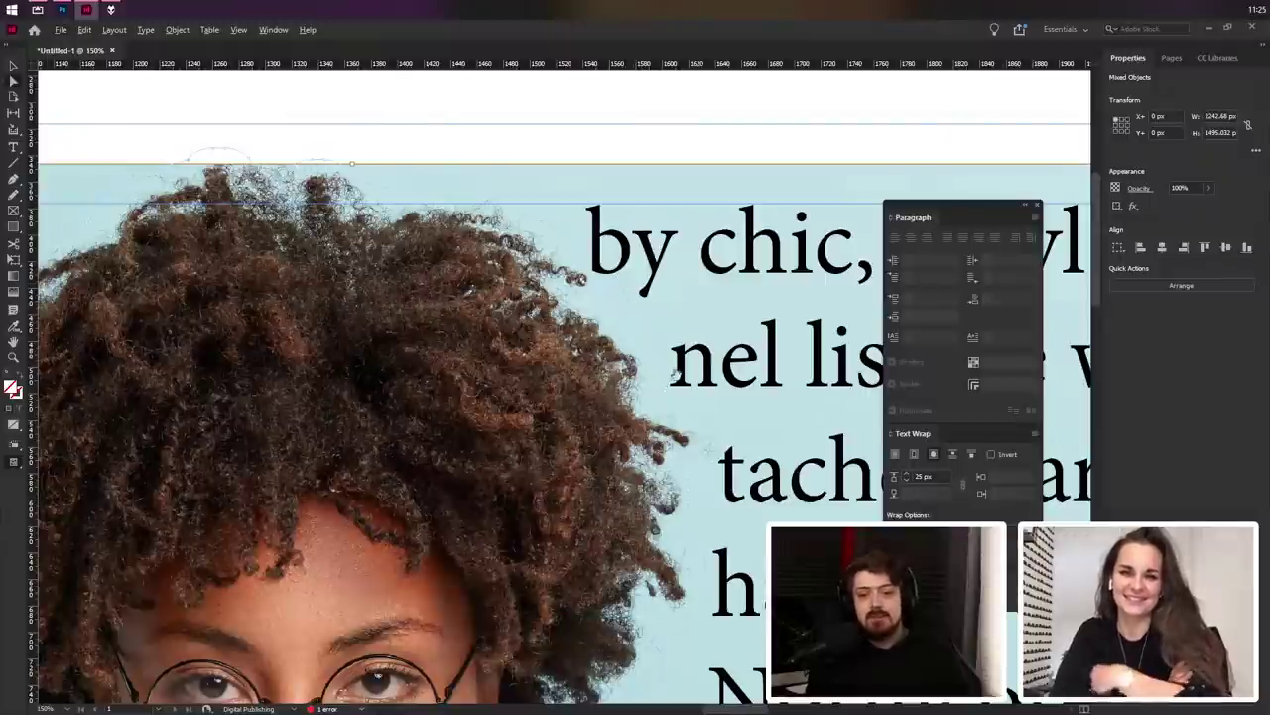
left_click(905, 474)
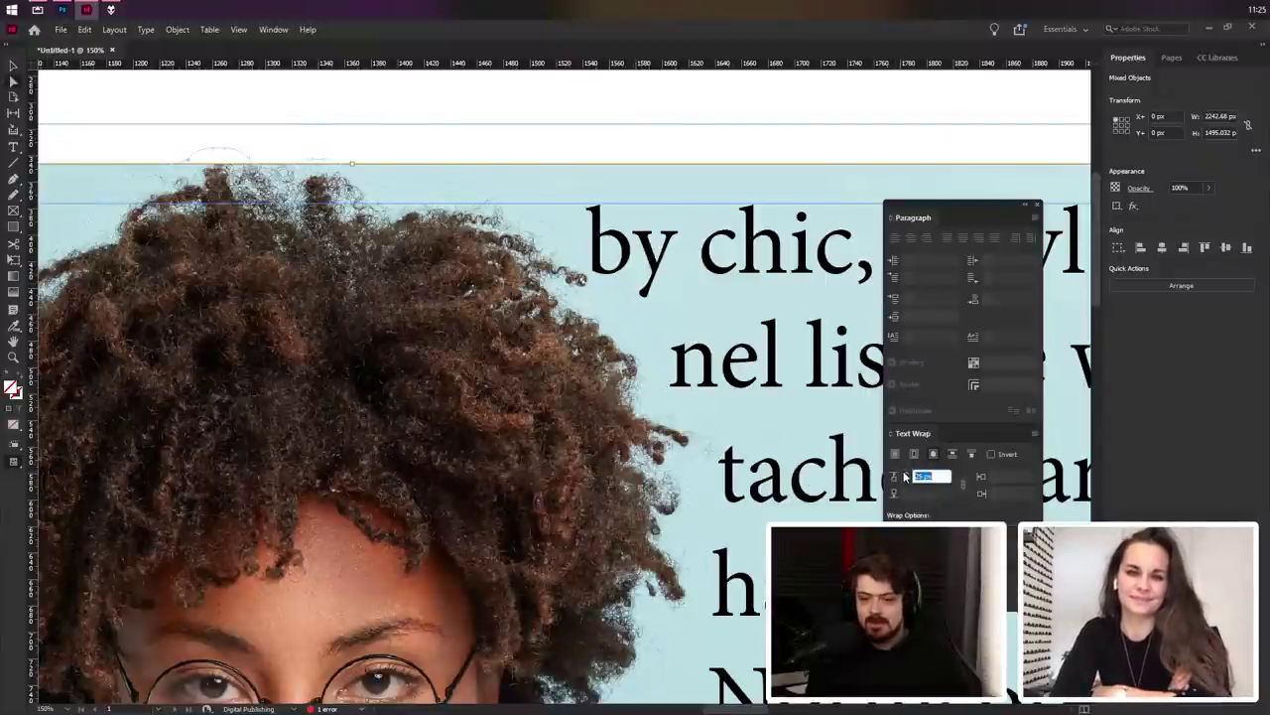
left_click(904, 474)
left_click(904, 475)
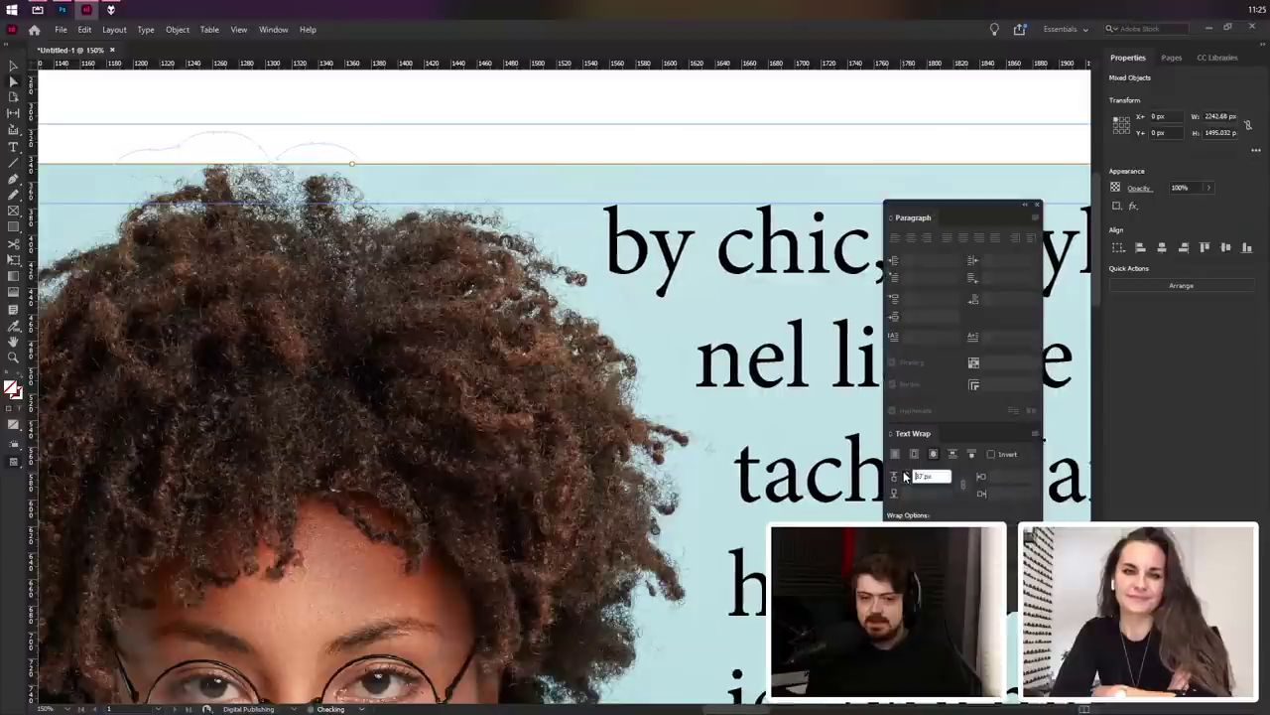
left_click(904, 474)
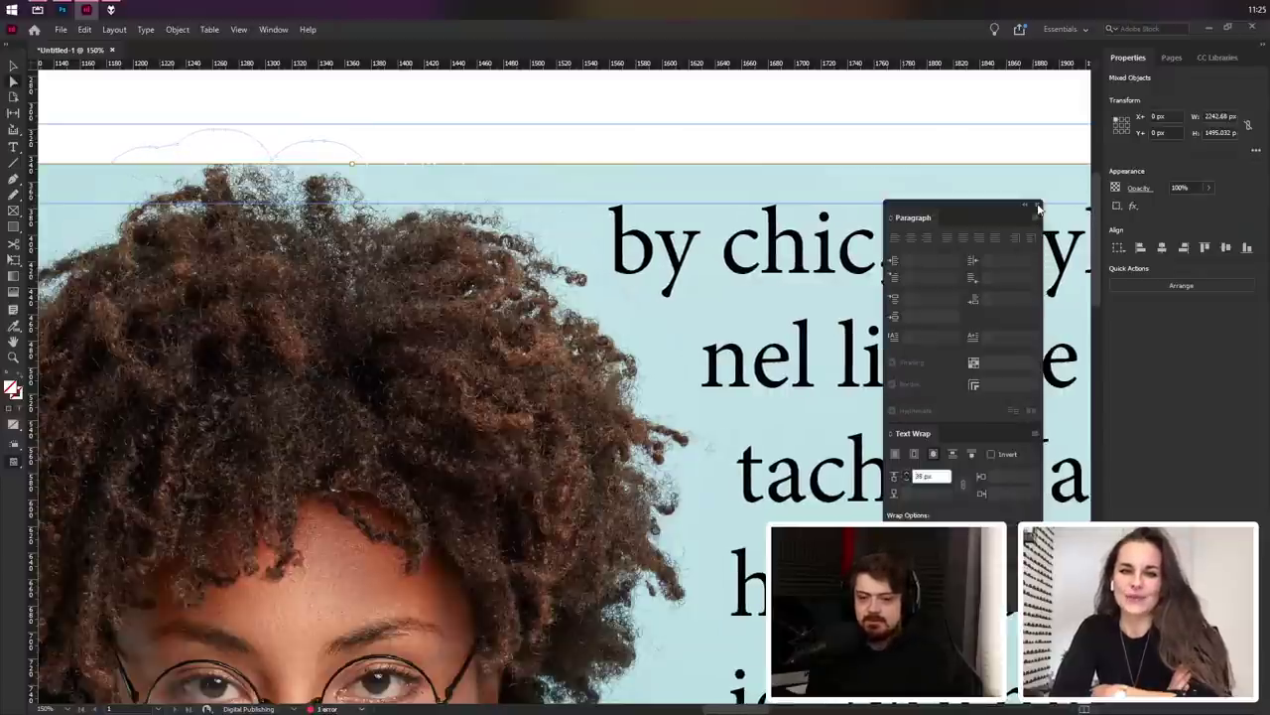
key("Up")
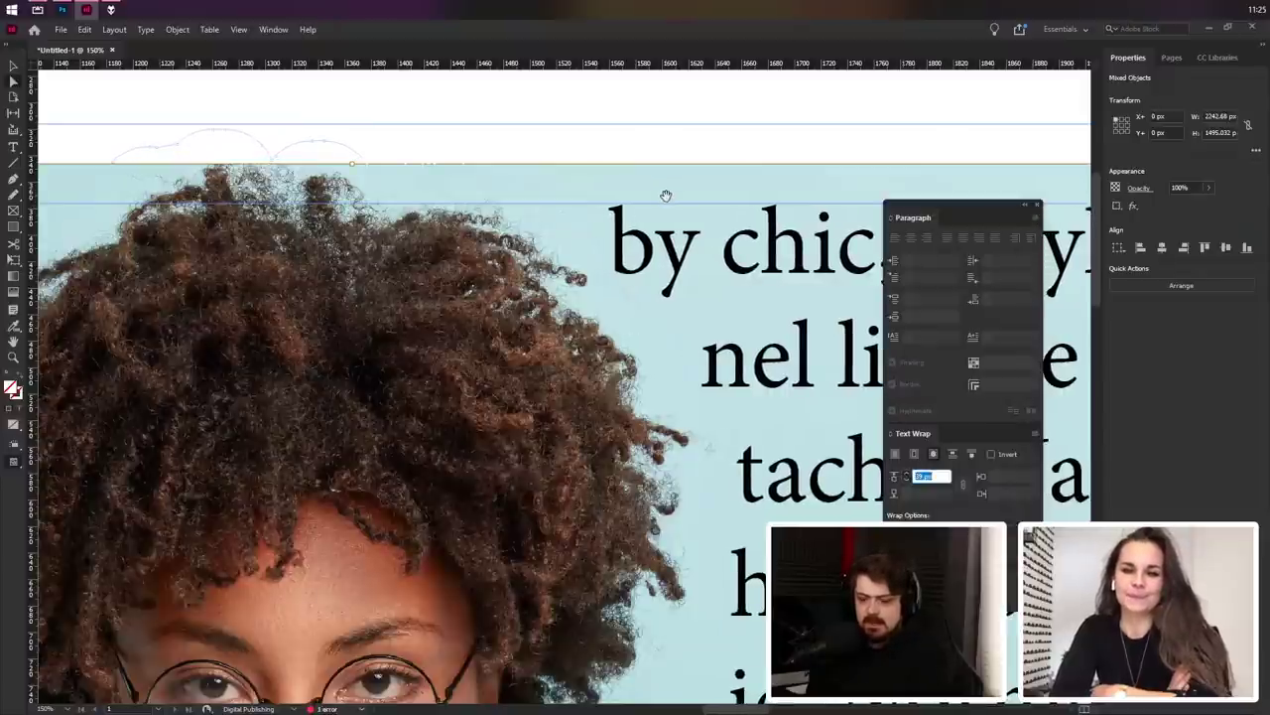
scroll(666, 196, "down", 6)
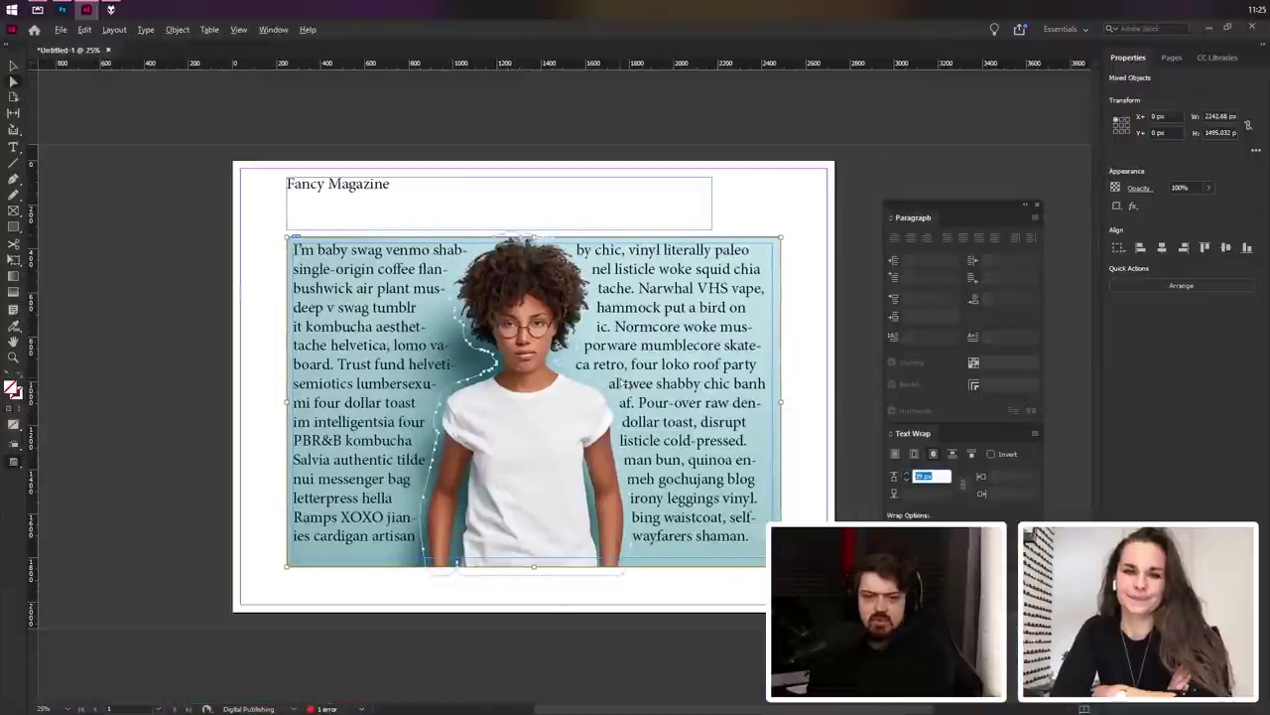
Step: Justify all lines of the body text, and highlight how its first two lines run across the portrait
left_click(221, 305)
left_click(331, 305)
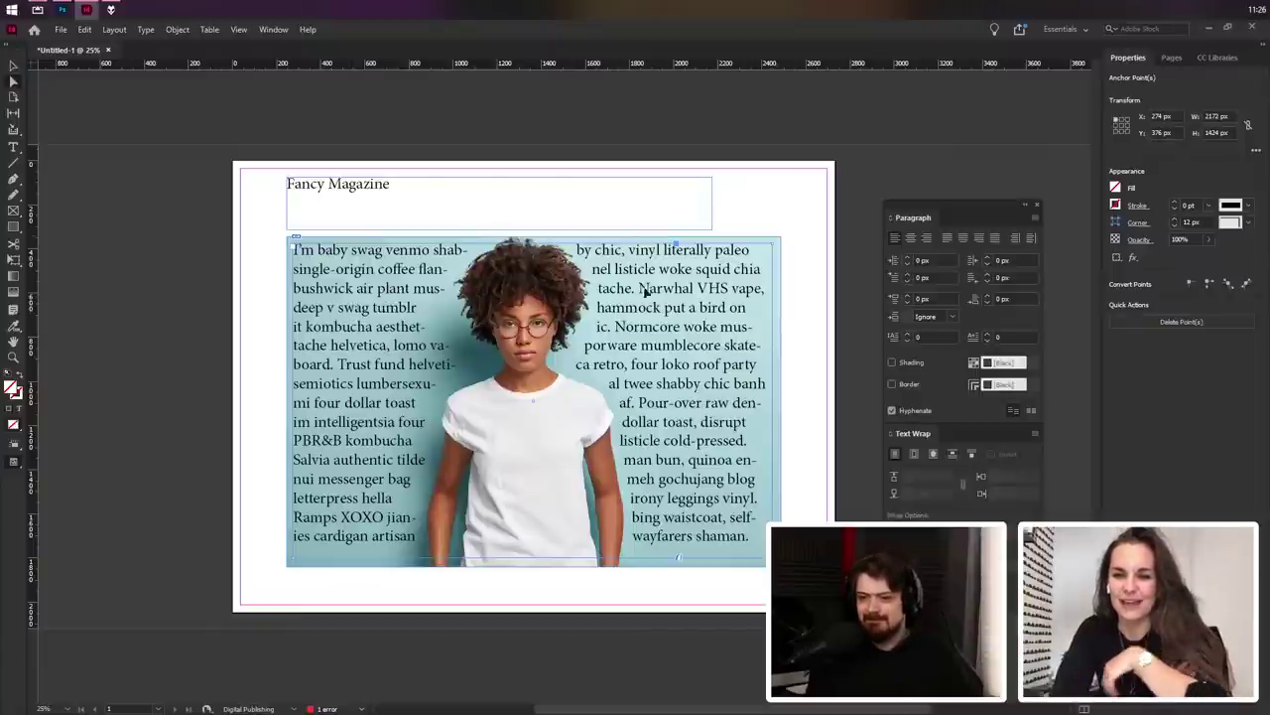
double_click(647, 326)
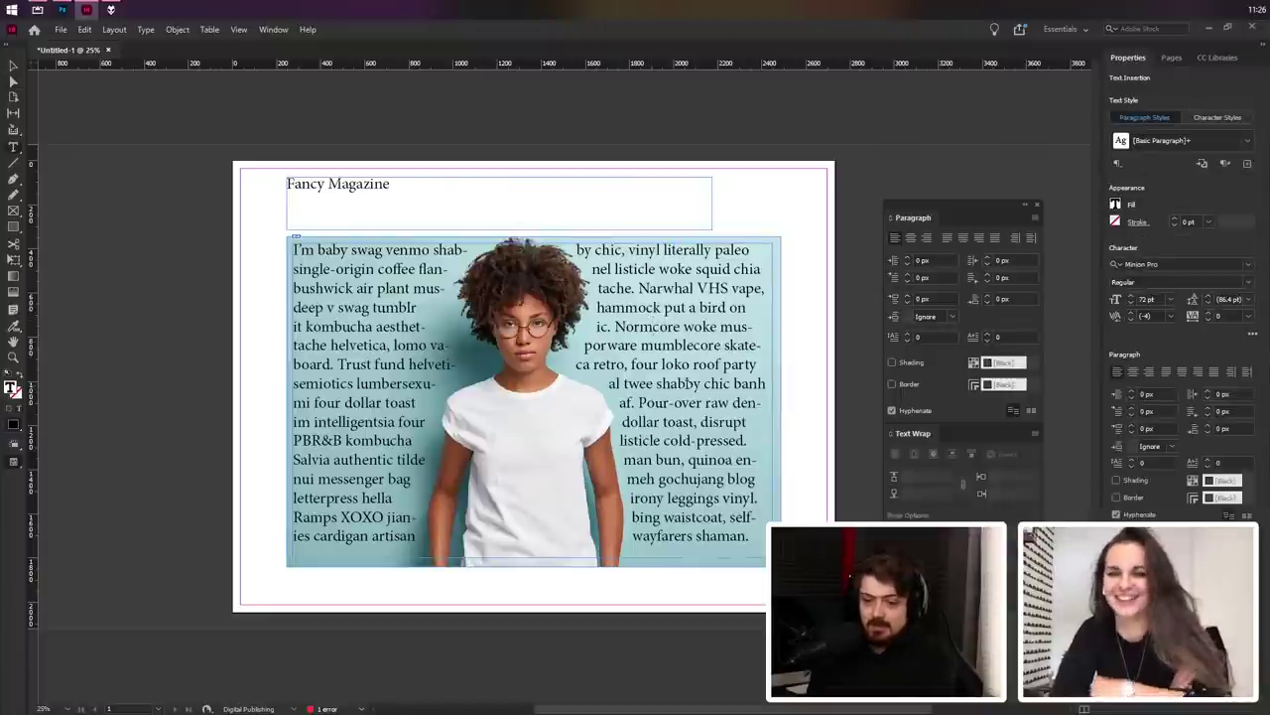
left_click(1214, 374)
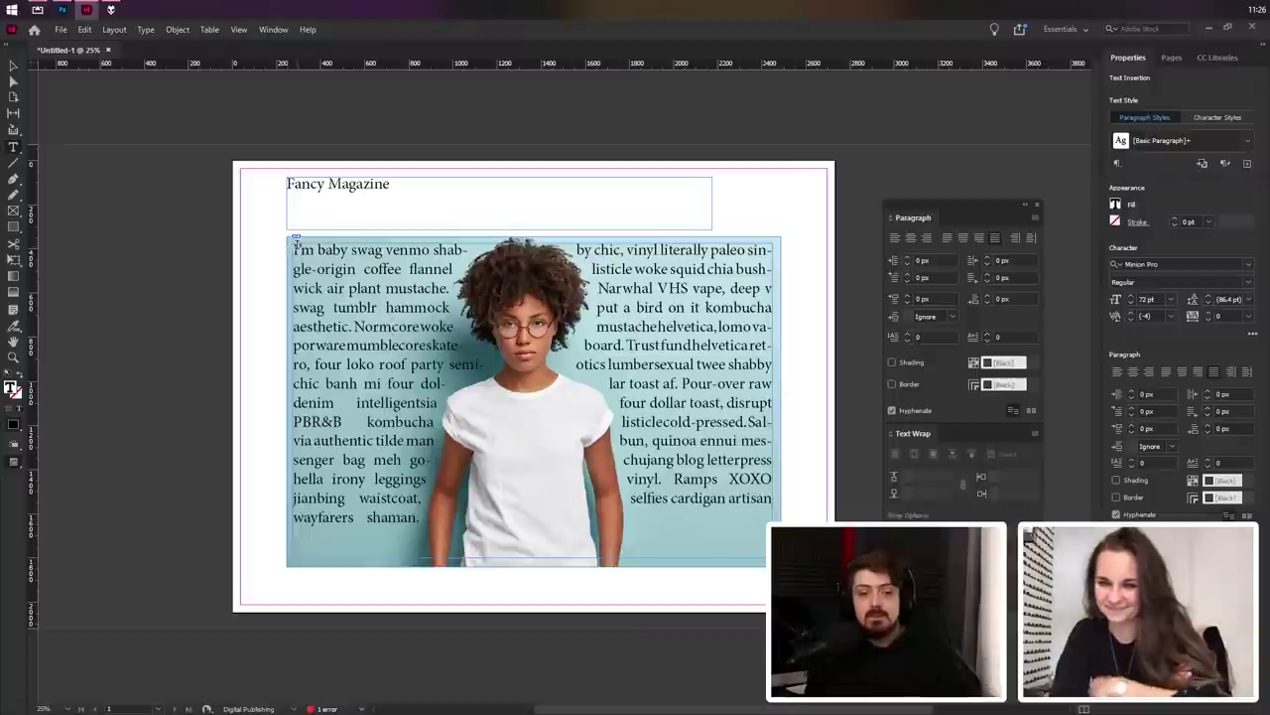
left_click_drag(296, 249, 766, 269)
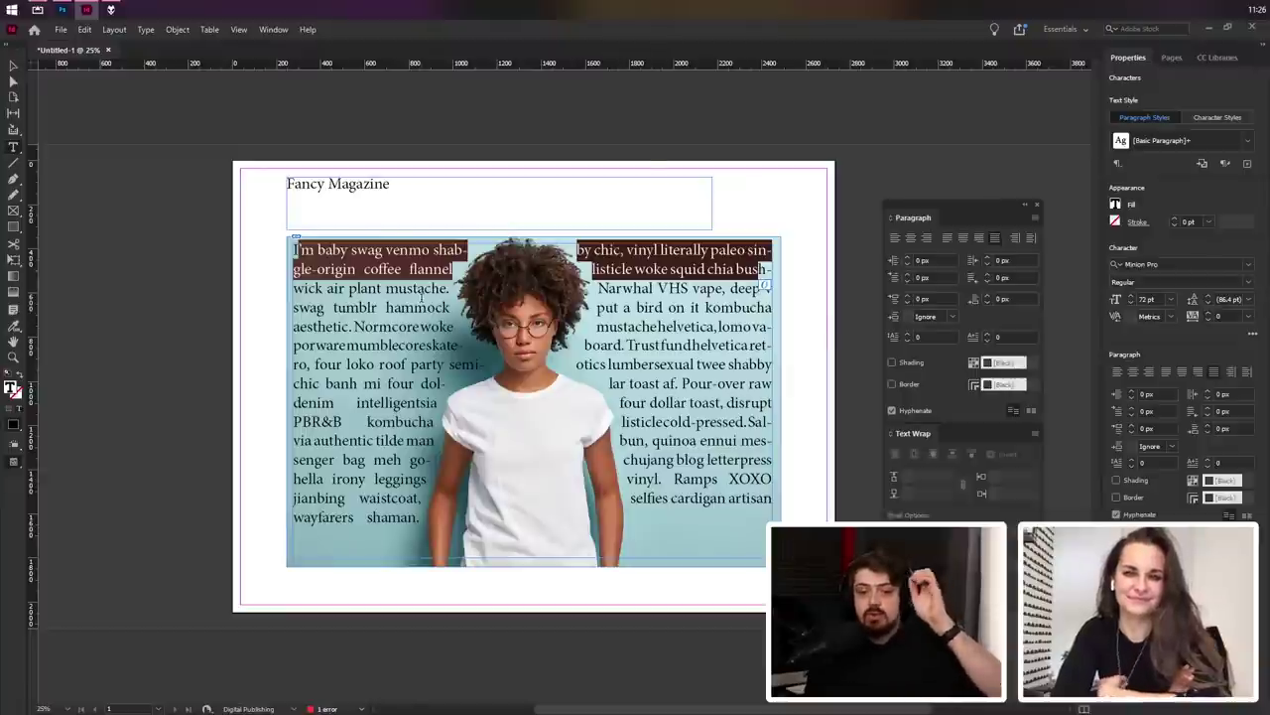
left_click(365, 243)
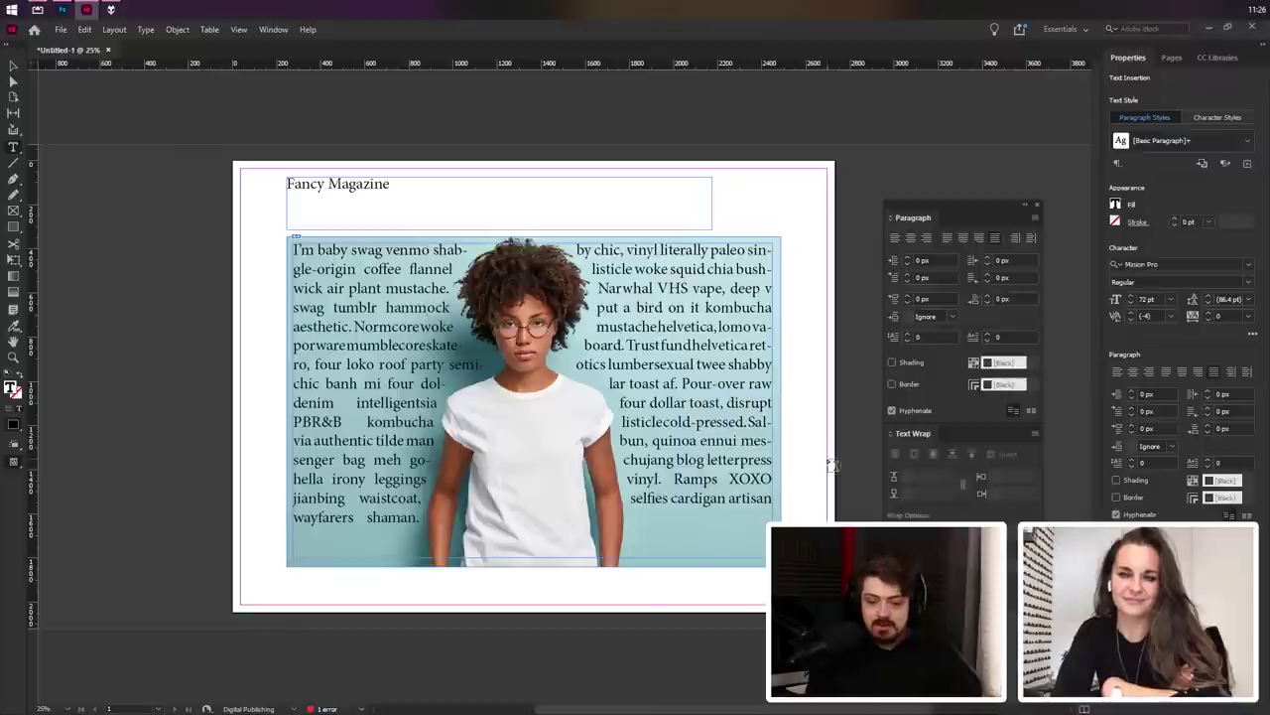
Step: Undo the body text's justification, wrap offset, subject wrap and placeholder text
left_click(14, 69)
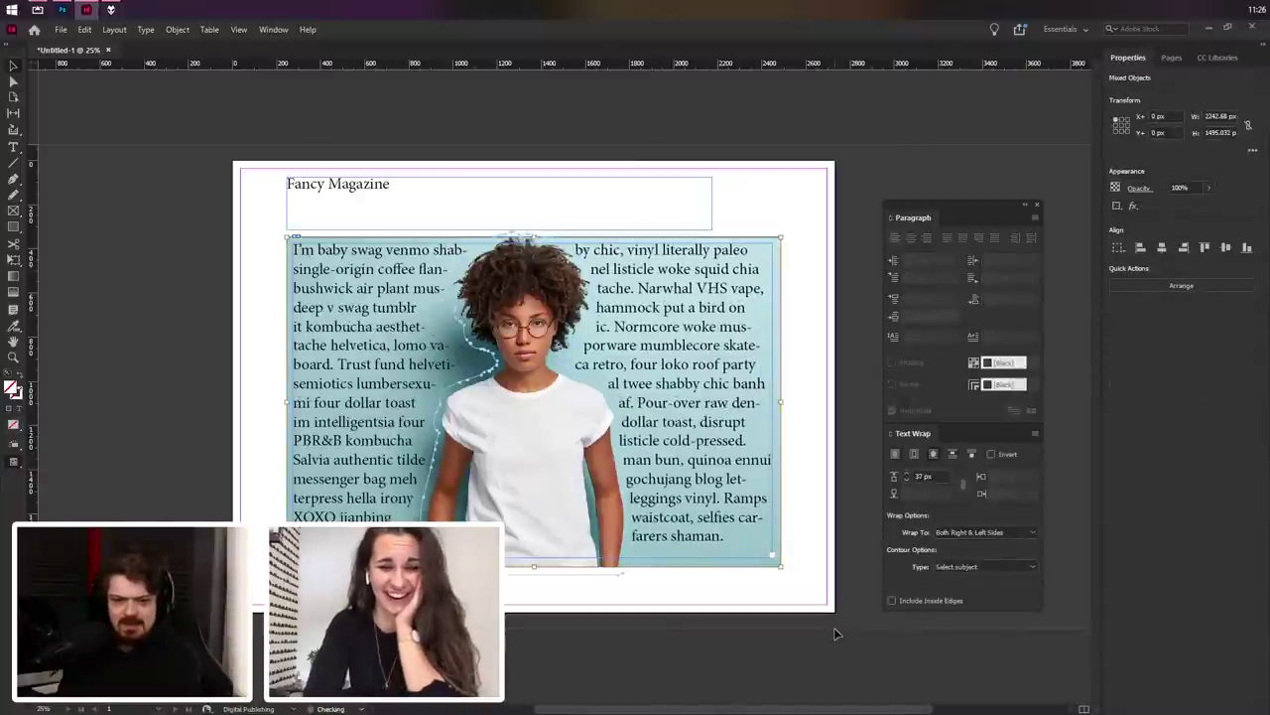
key("Down")
key("Down")
key("Down")
key("Down")
key("Down")
key("Down")
key("Down")
key("Down")
key("Down")
key("Down")
key("Down")
key("Down")
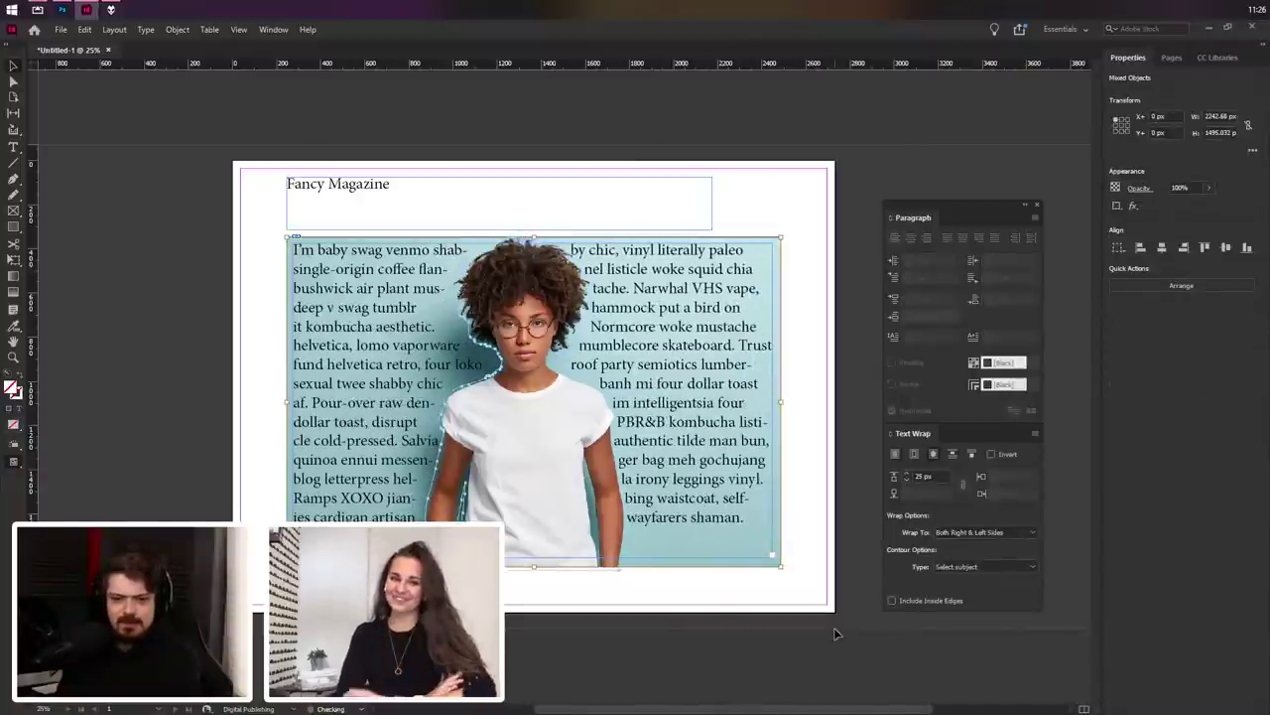
key("ctrl+z")
key("ctrl+z")
key("ctrl+z")
key("ctrl+z")
key("ctrl+z")
key("ctrl+z")
key("ctrl+z")
key("ctrl+z")
key("ctrl+z")
key("ctrl+z")
key("ctrl+z")
key("ctrl+z")
key("ctrl+z")
key("ctrl+z")
key("ctrl+z")
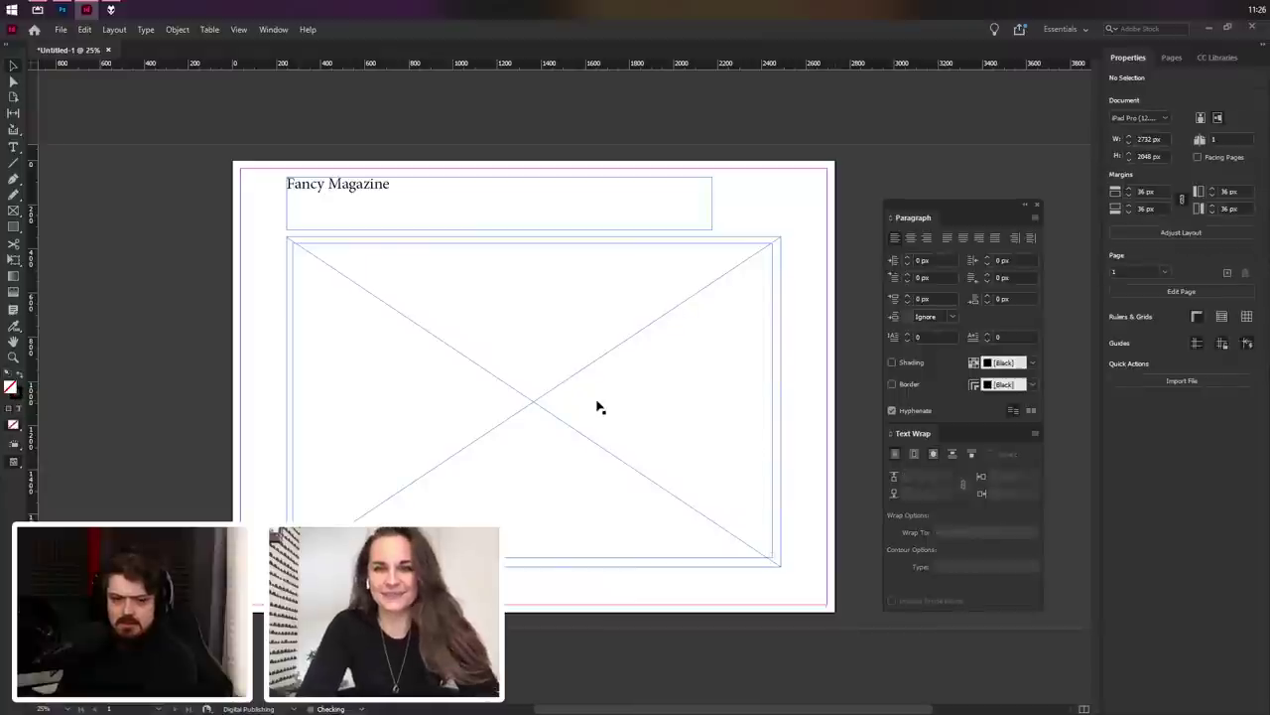
Step: Undo the empty frames below the title and place the jumping horse-mask photo there at about 1768 × 1415 px
key("ctrl+z")
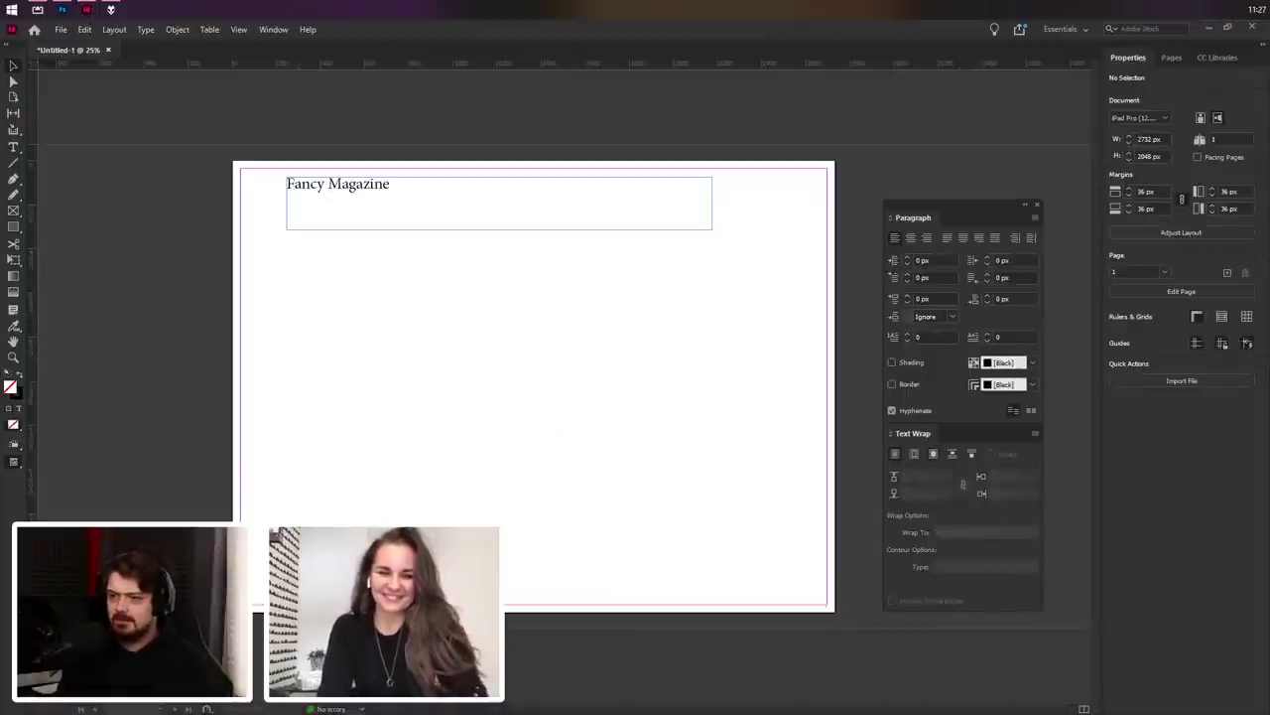
key("ctrl+z")
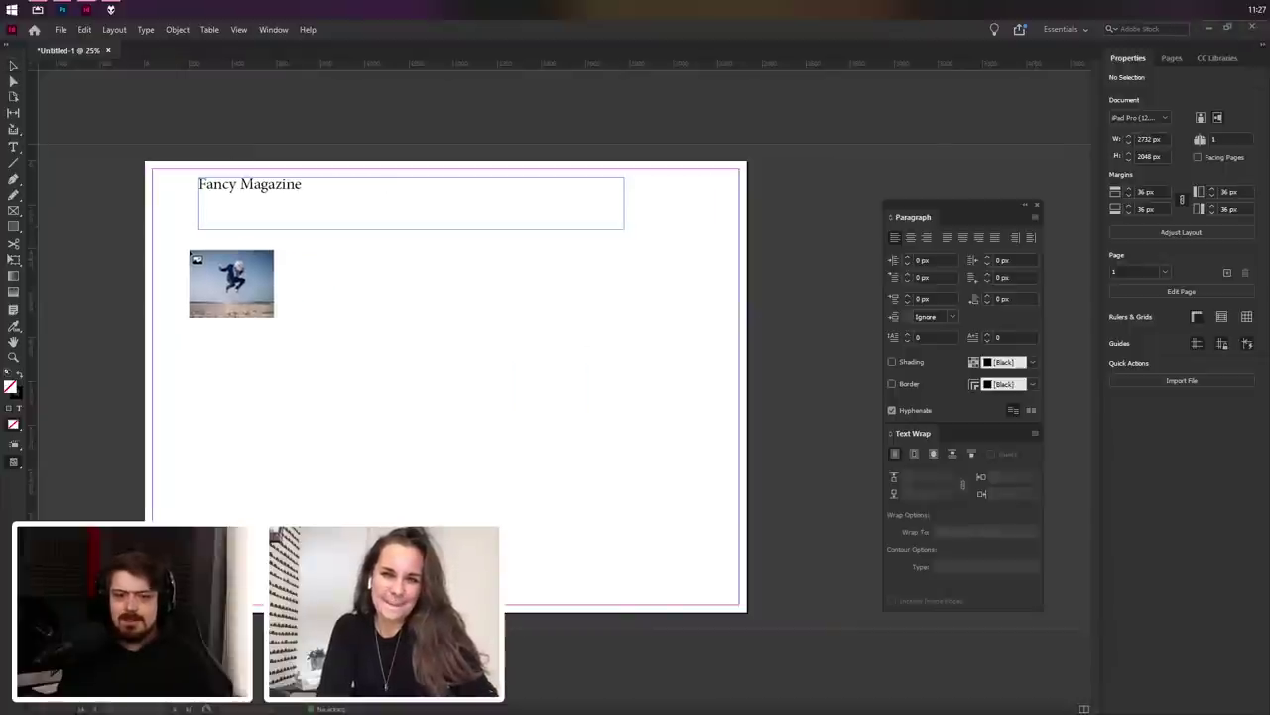
left_click_drag(189, 250, 581, 563)
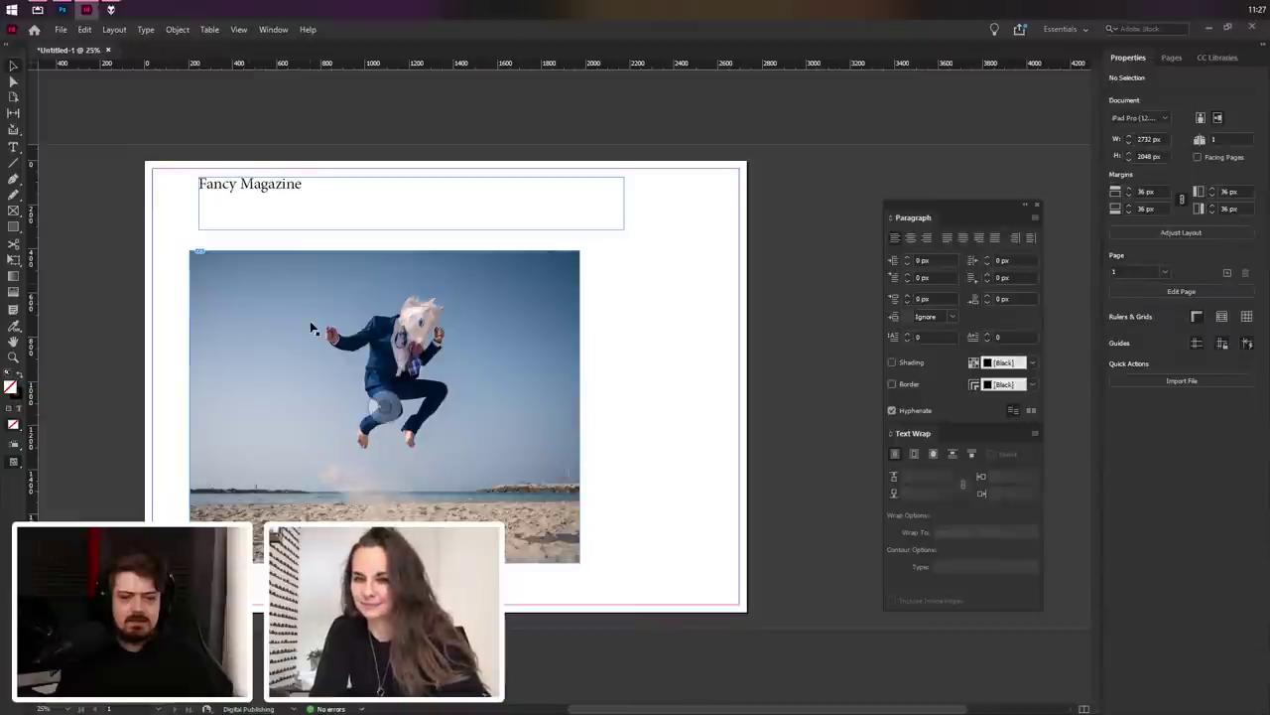
left_click_drag(339, 320, 407, 317)
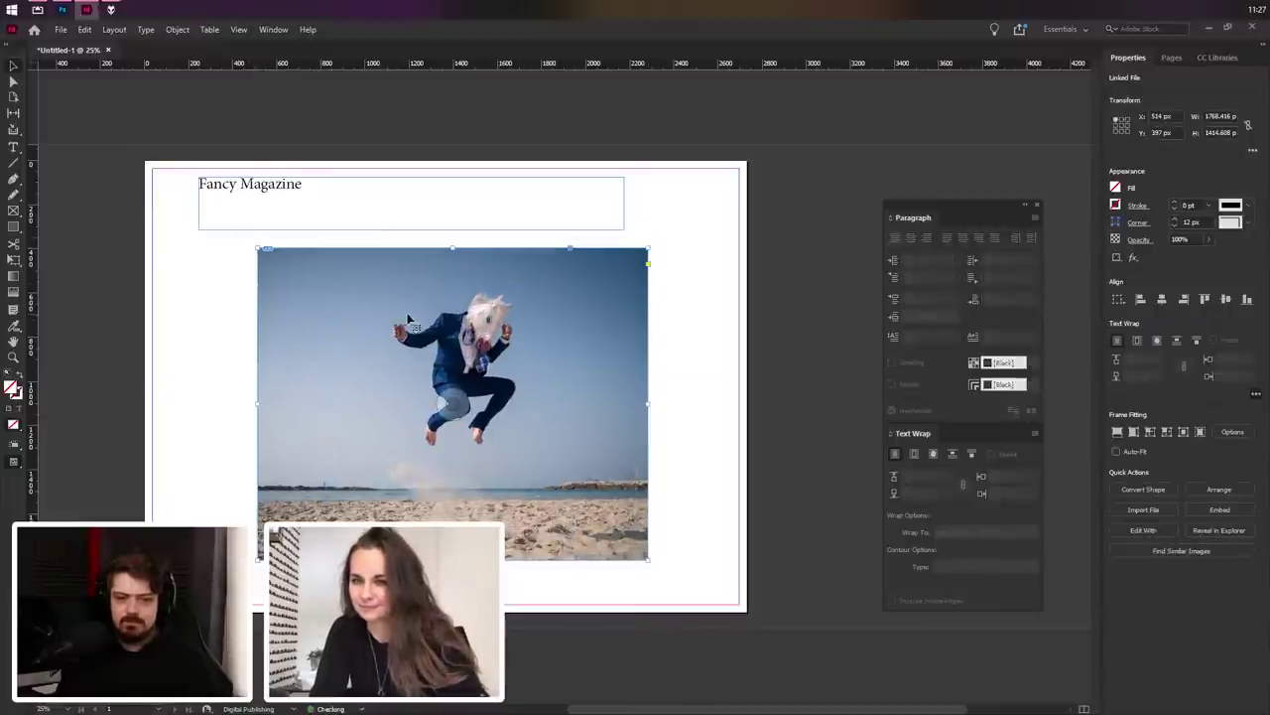
Step: Wrap text around the jumping figure's object shape with the Select Subject contour
left_click(933, 455)
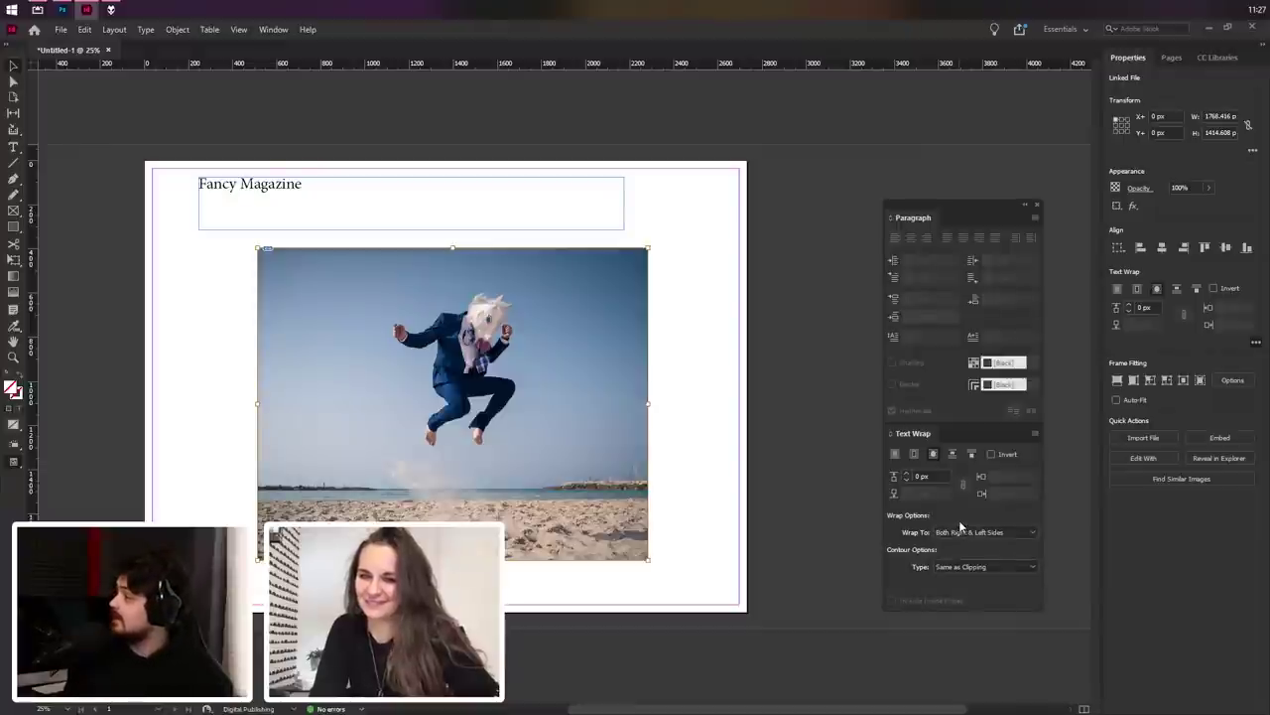
left_click(962, 563)
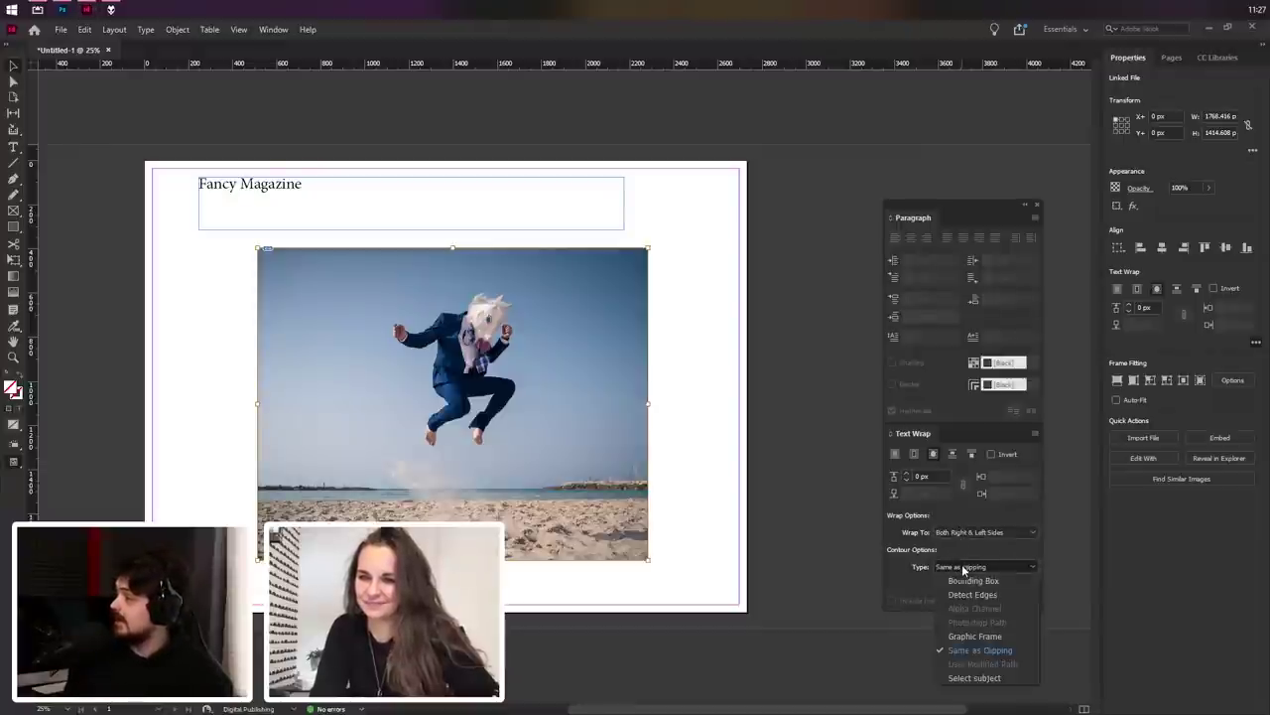
left_click(974, 678)
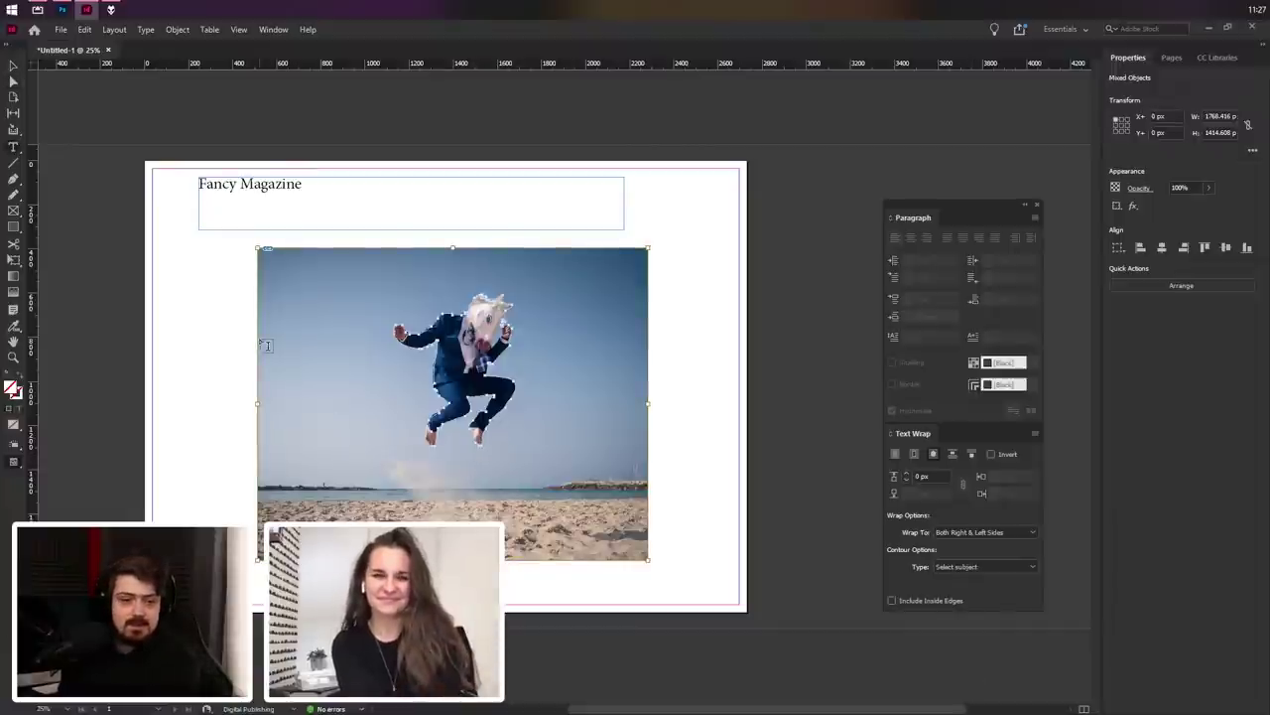
Step: Draw a text frame of about 1662 × 1305 px over the photo and fill it with the Hipster Ipsum text
left_click_drag(270, 261, 635, 551)
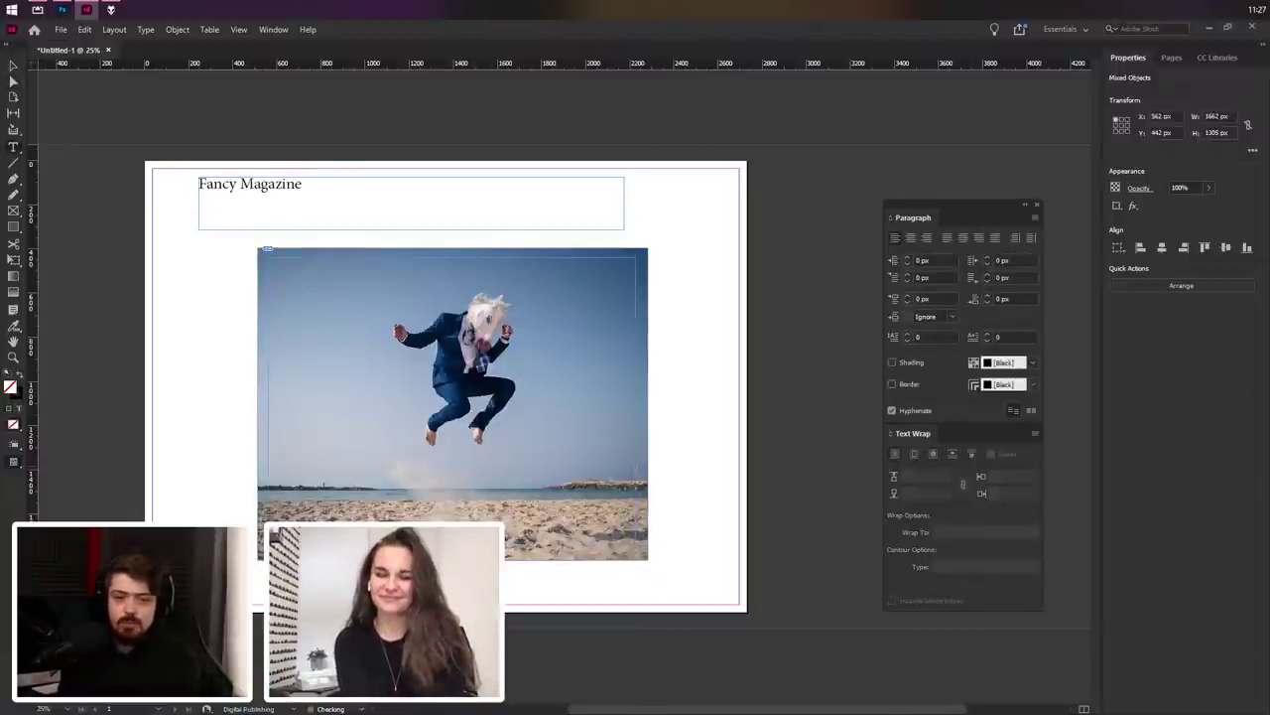
key("ctrl+a")
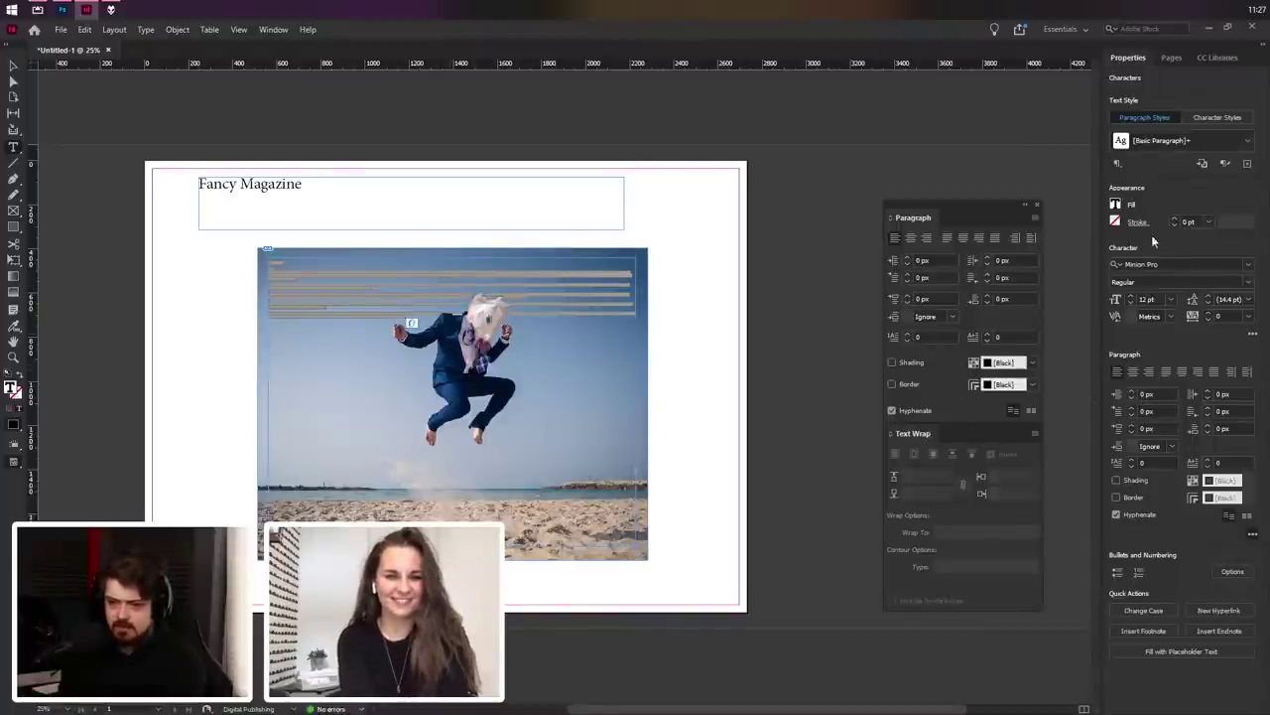
Step: Enlarge all the body text to 37 pt, and check how it wraps around the jumping figure
key("ctrl+shift+period")
key("ctrl+shift+period")
key("ctrl+shift+period")
key("ctrl+shift+period")
key("ctrl+shift+period")
key("ctrl+shift+period")
key("ctrl+shift+period")
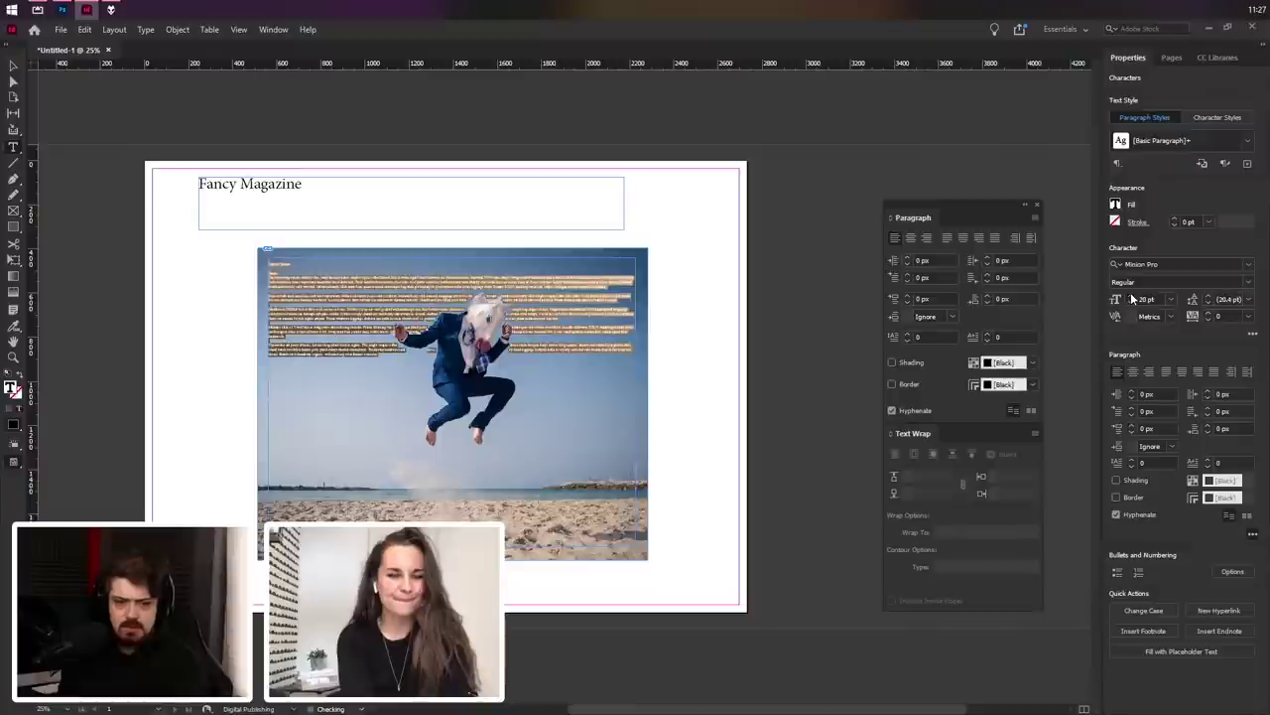
key("ctrl+shift+period")
key("ctrl+shift+period")
key("ctrl+shift+period")
key("ctrl+shift+period")
key("ctrl+shift+period")
key("ctrl+shift+period")
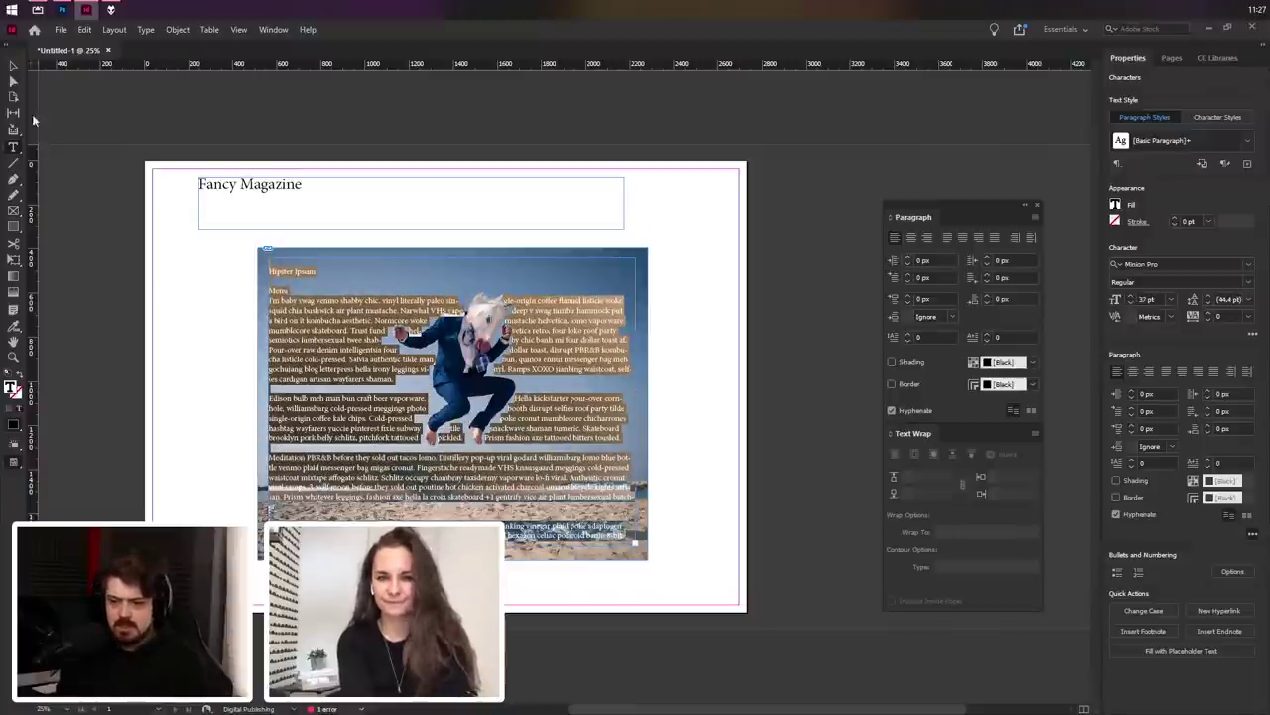
key("Escape")
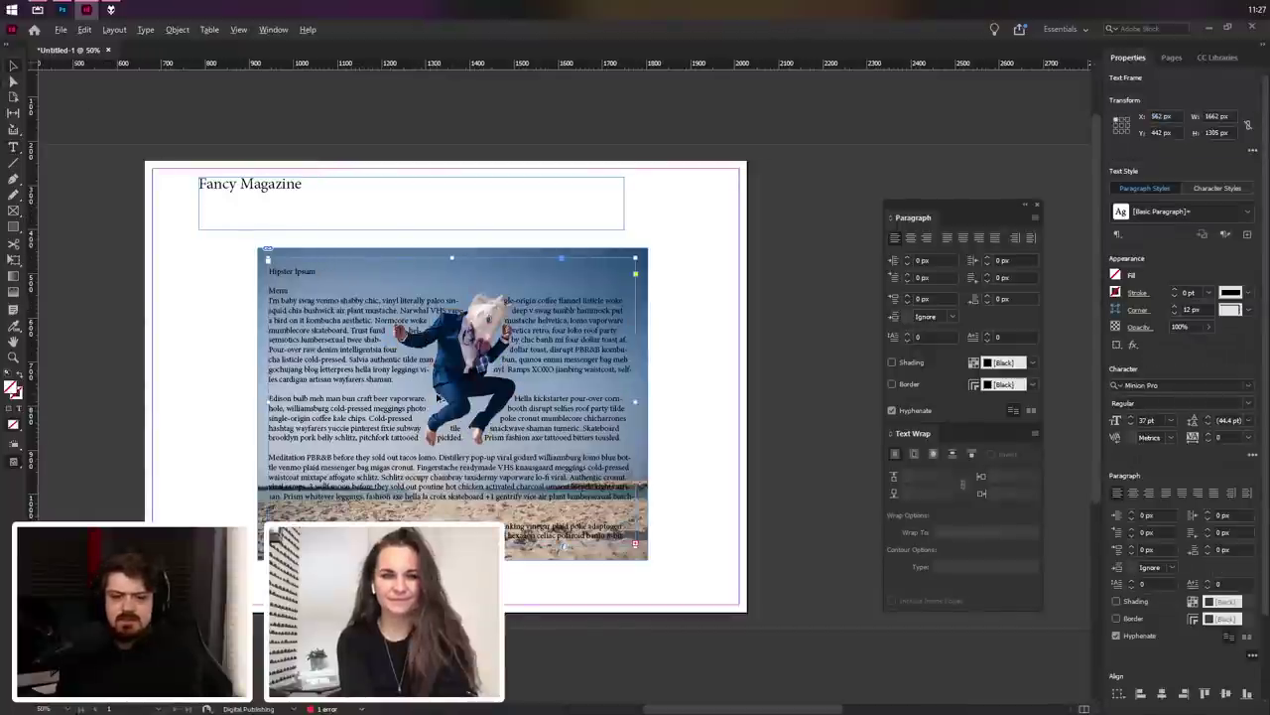
scroll(440, 397, "up", 4)
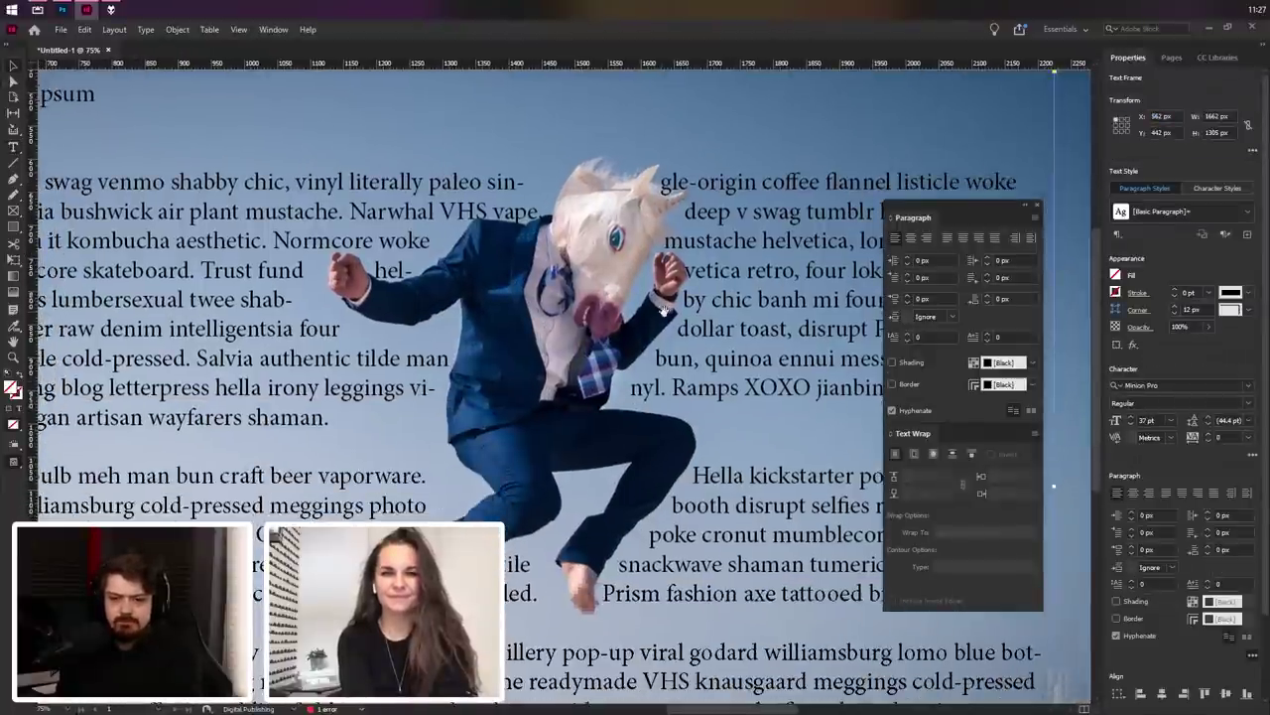
scroll(647, 328, "down", 2)
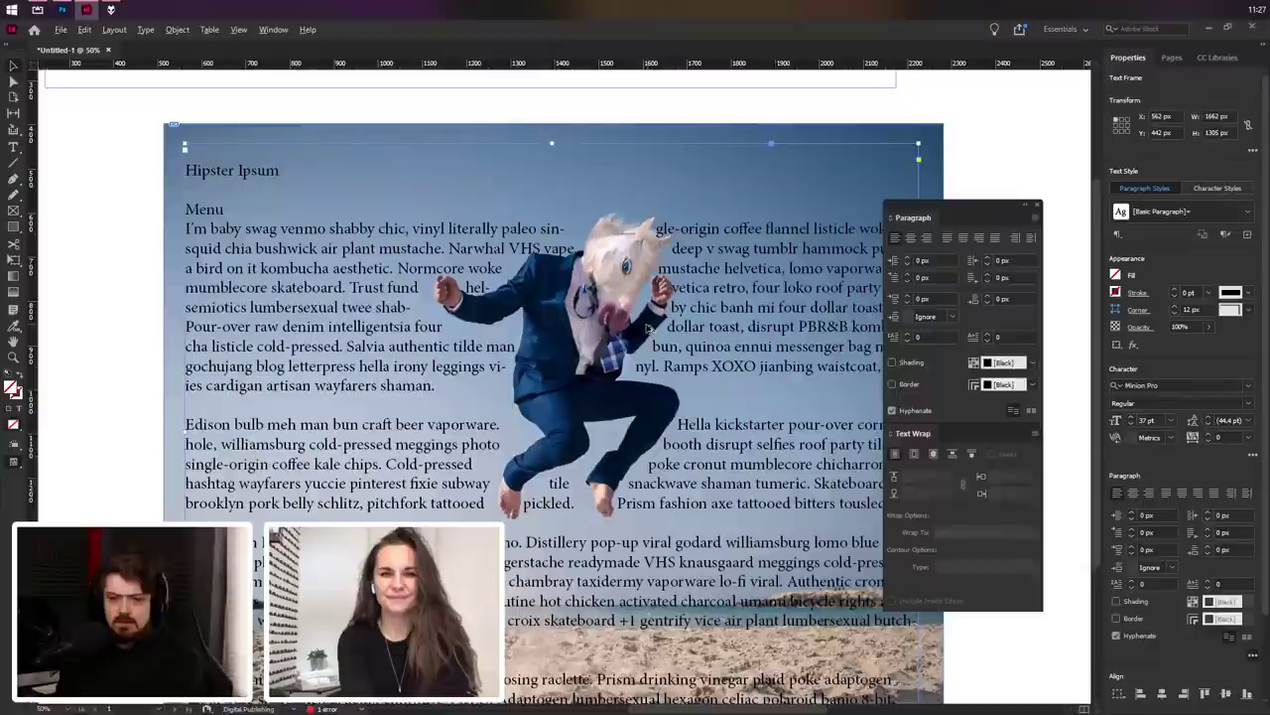
Step: Increase the photo's text wrap offset to 34 px, and close the floating paragraph and text wrap settings
left_click(810, 130)
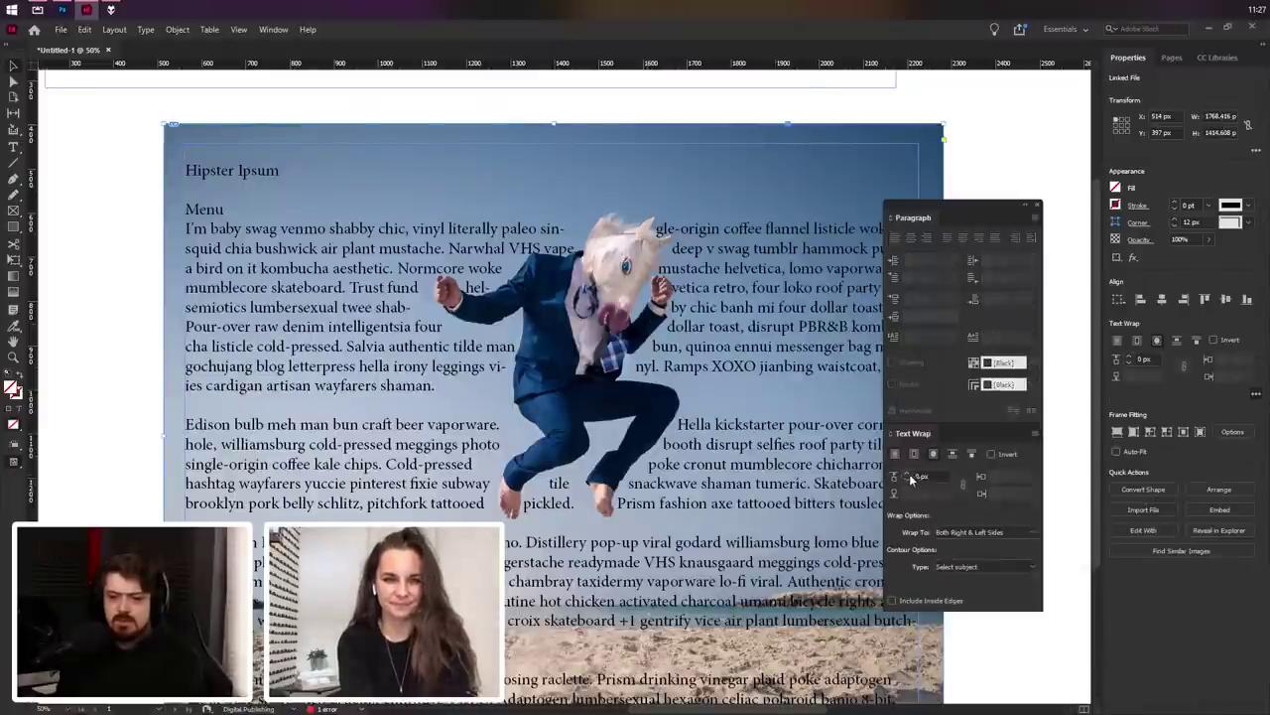
left_click(906, 476)
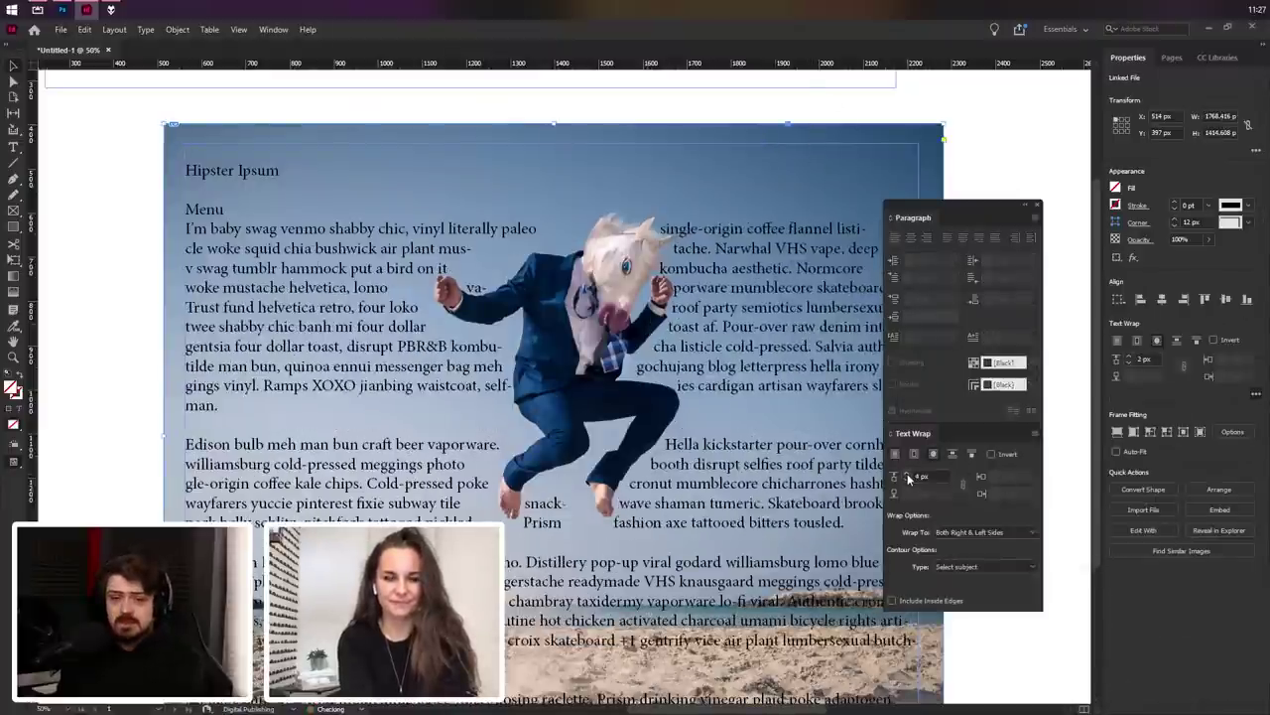
left_click(907, 475)
left_click(906, 475)
left_click(906, 475)
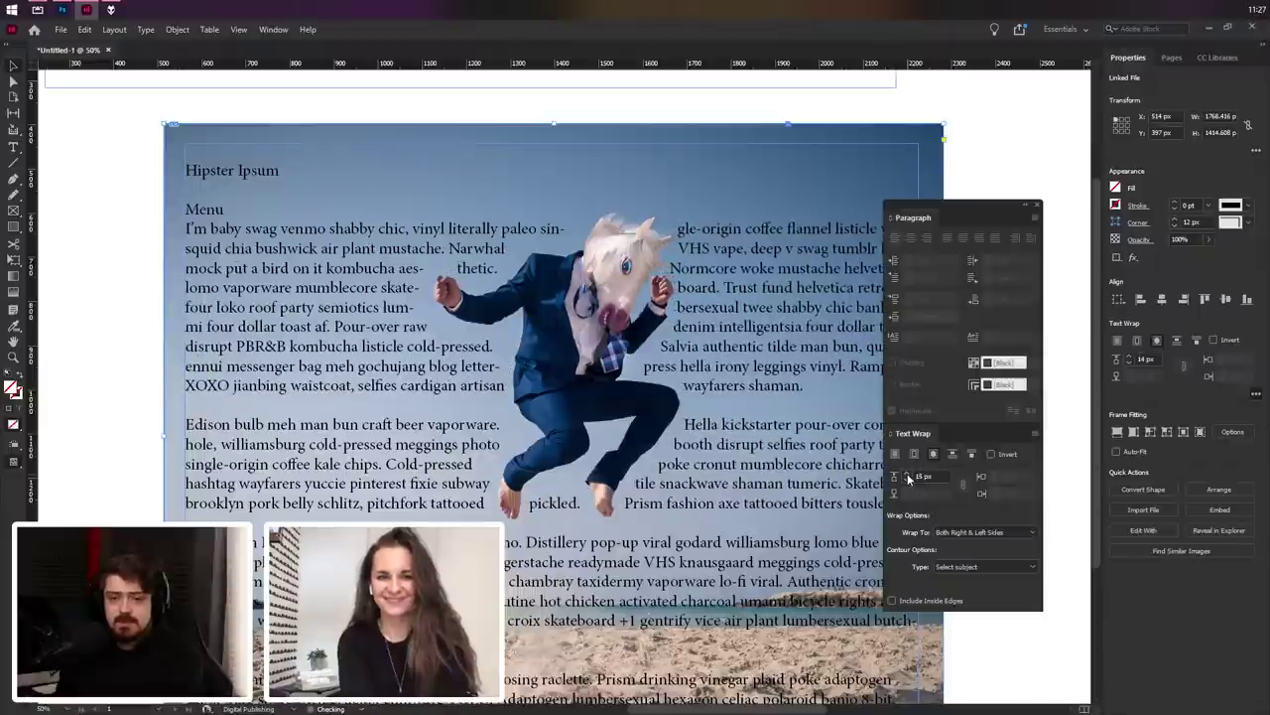
left_click(907, 475)
left_click(906, 475)
left_click(906, 475)
left_click(906, 475)
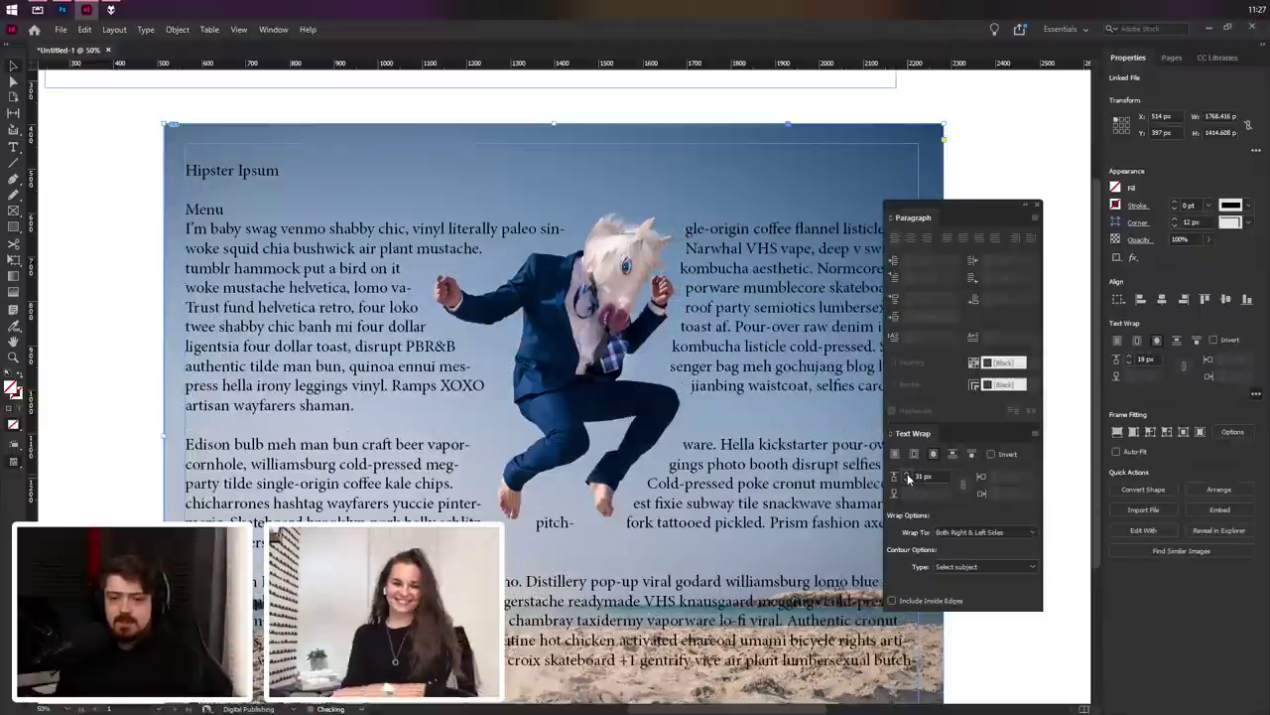
left_click(906, 476)
left_click(906, 475)
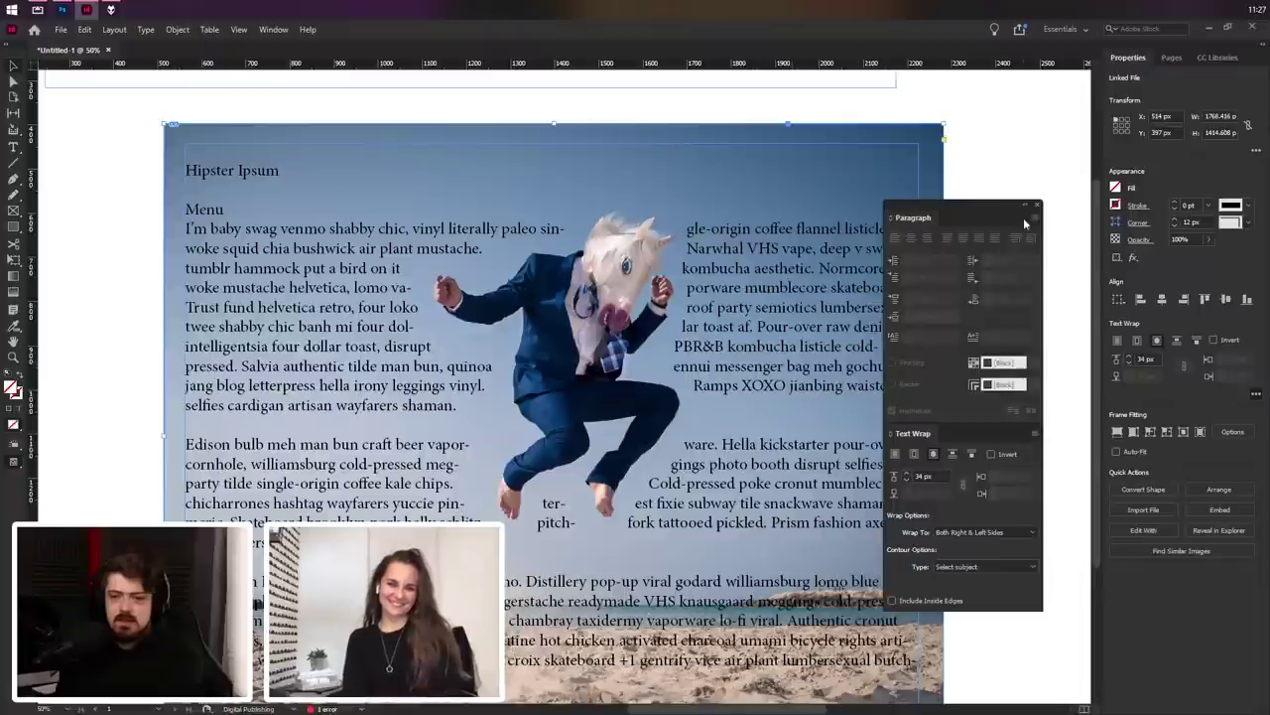
left_click(1036, 206)
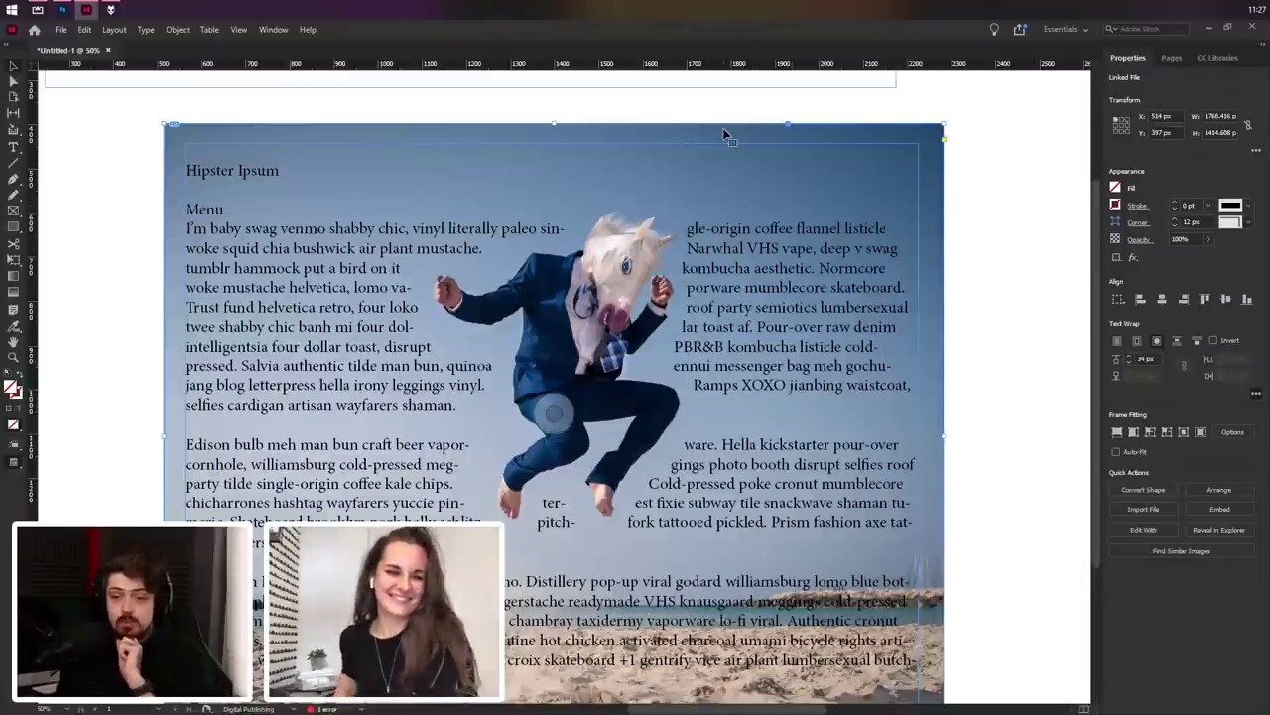
Step: Show the photo's text wrap outline and edit one of its anchor points near the raised hand beside the mask with the Pen tool
double_click(681, 298)
scroll(670, 337, "up", 1)
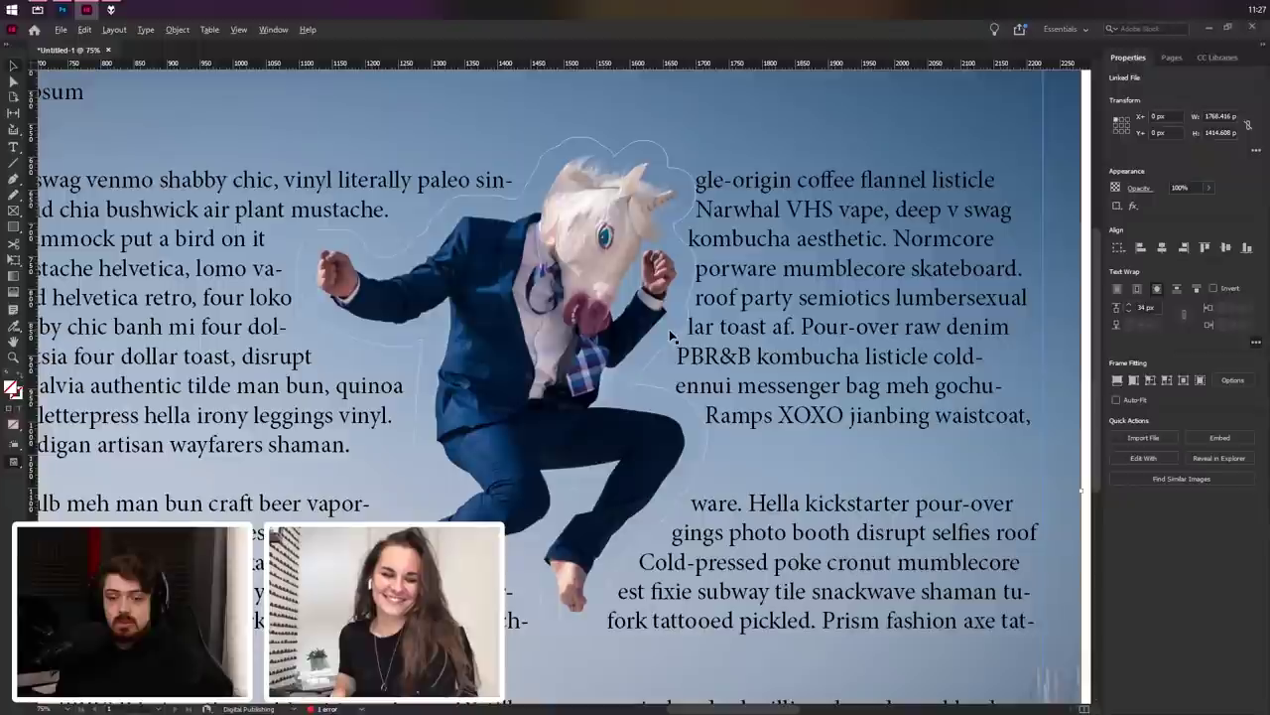
left_click(677, 337)
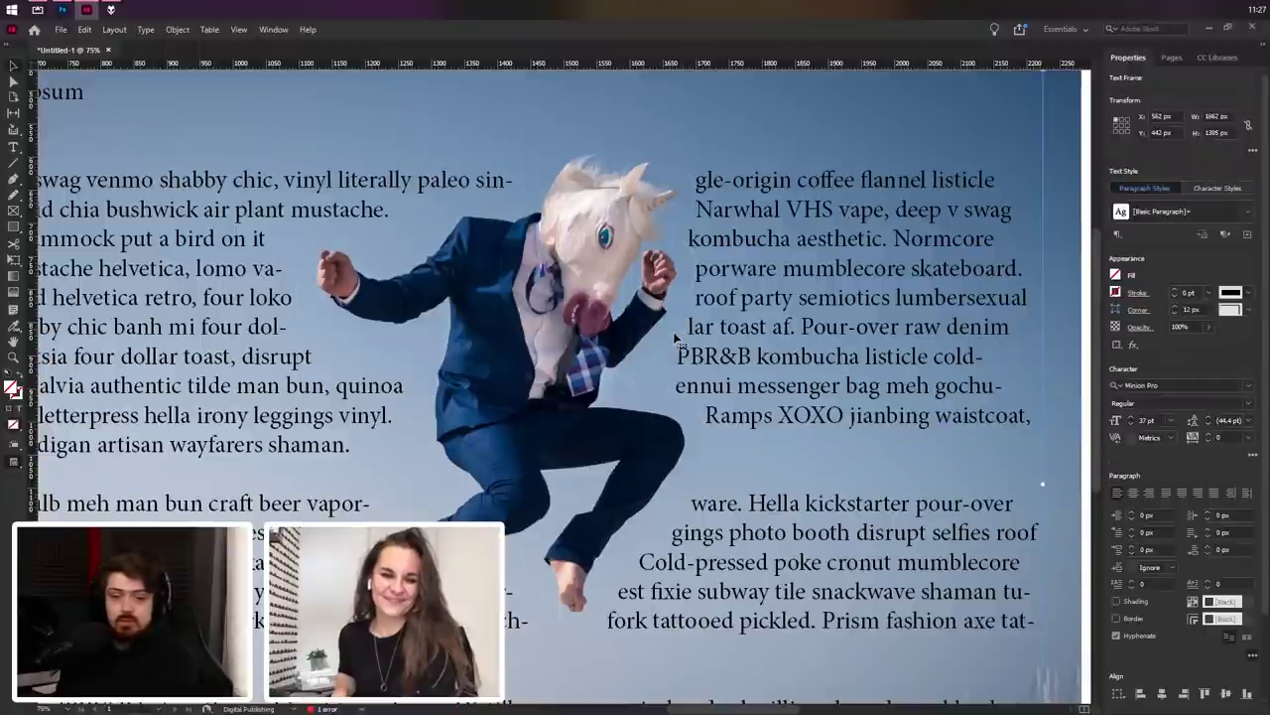
left_click(1059, 169)
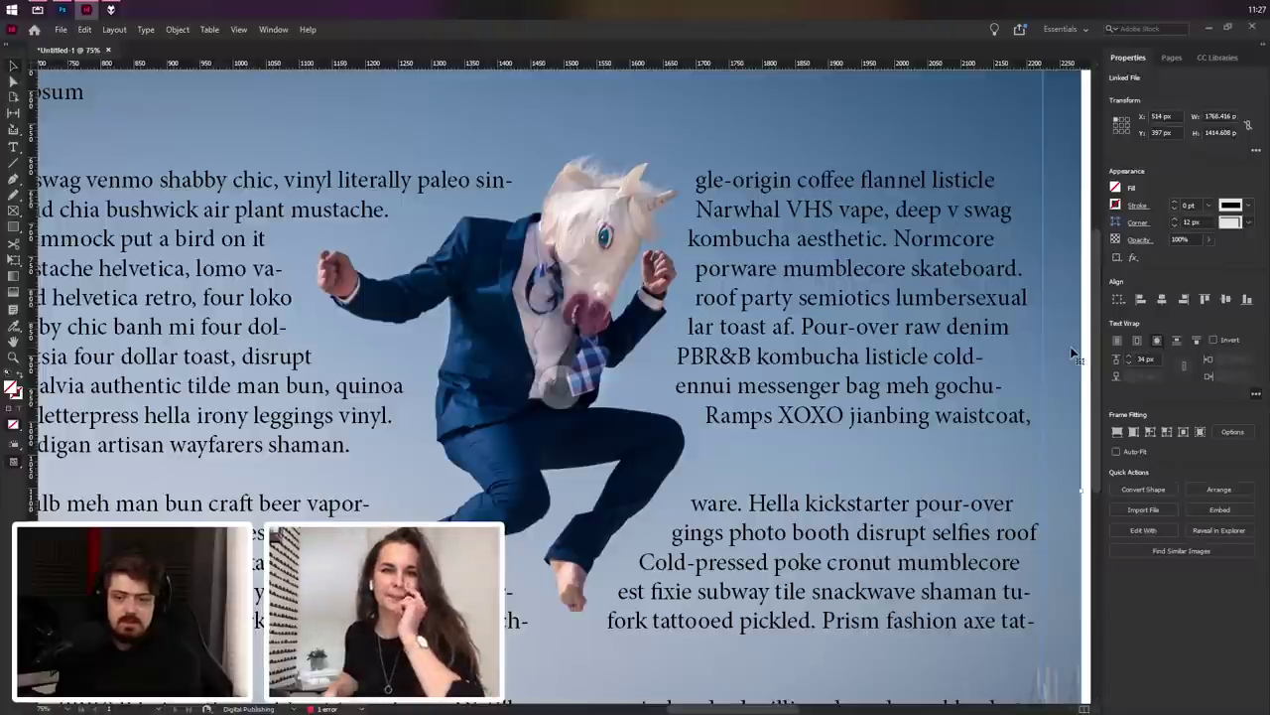
double_click(761, 356)
left_click(13, 179)
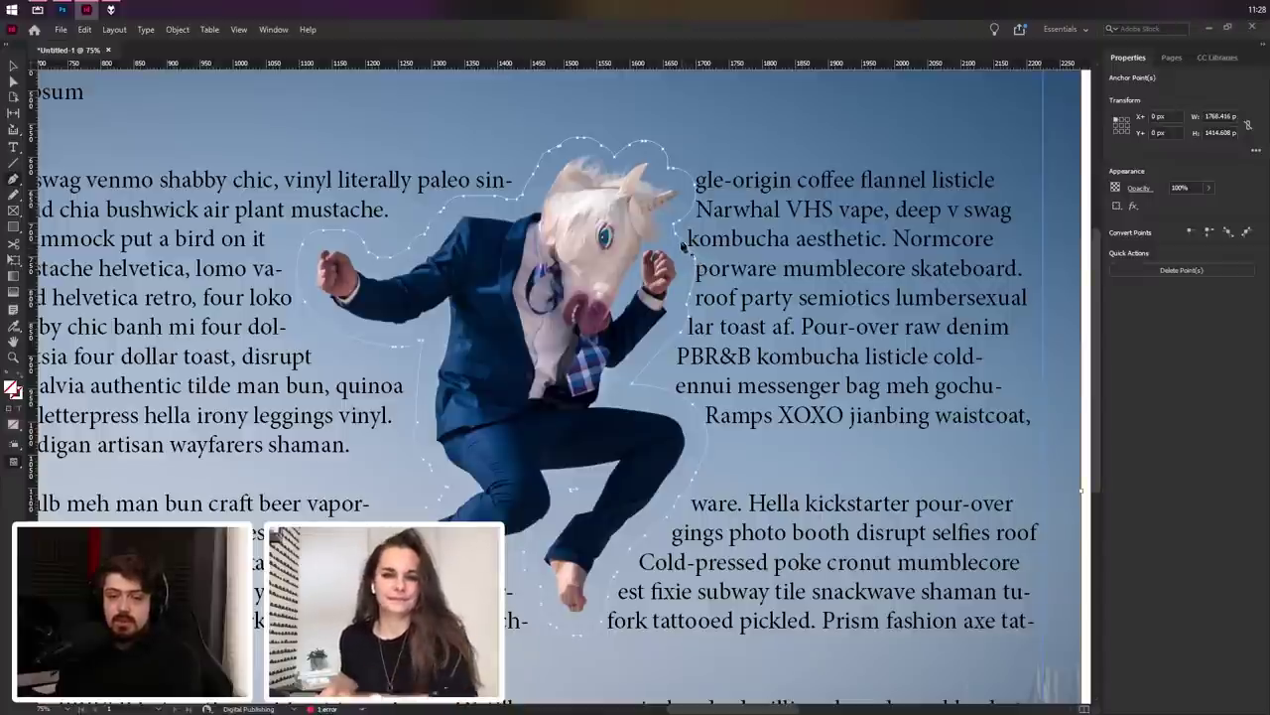
mouse_move(681, 238)
left_mouse_down()
mouse_move(732, 234)
mouse_move(689, 245)
left_mouse_up()
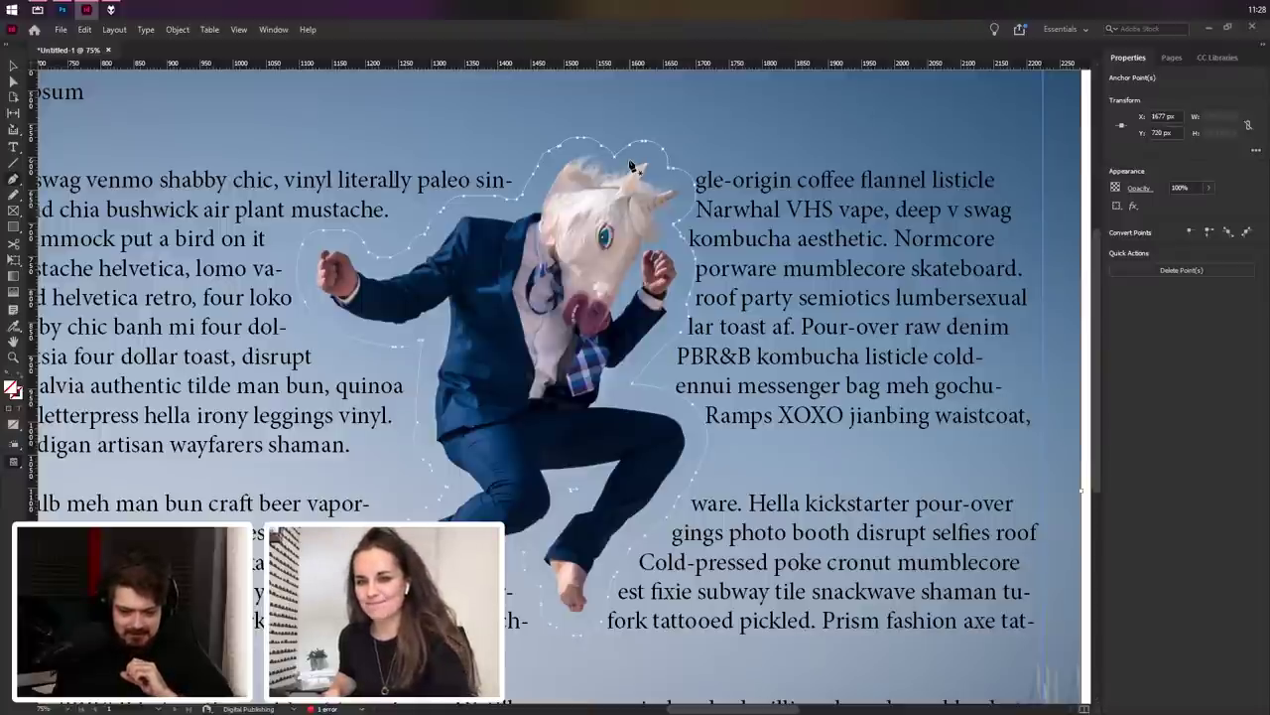
left_click(20, 64)
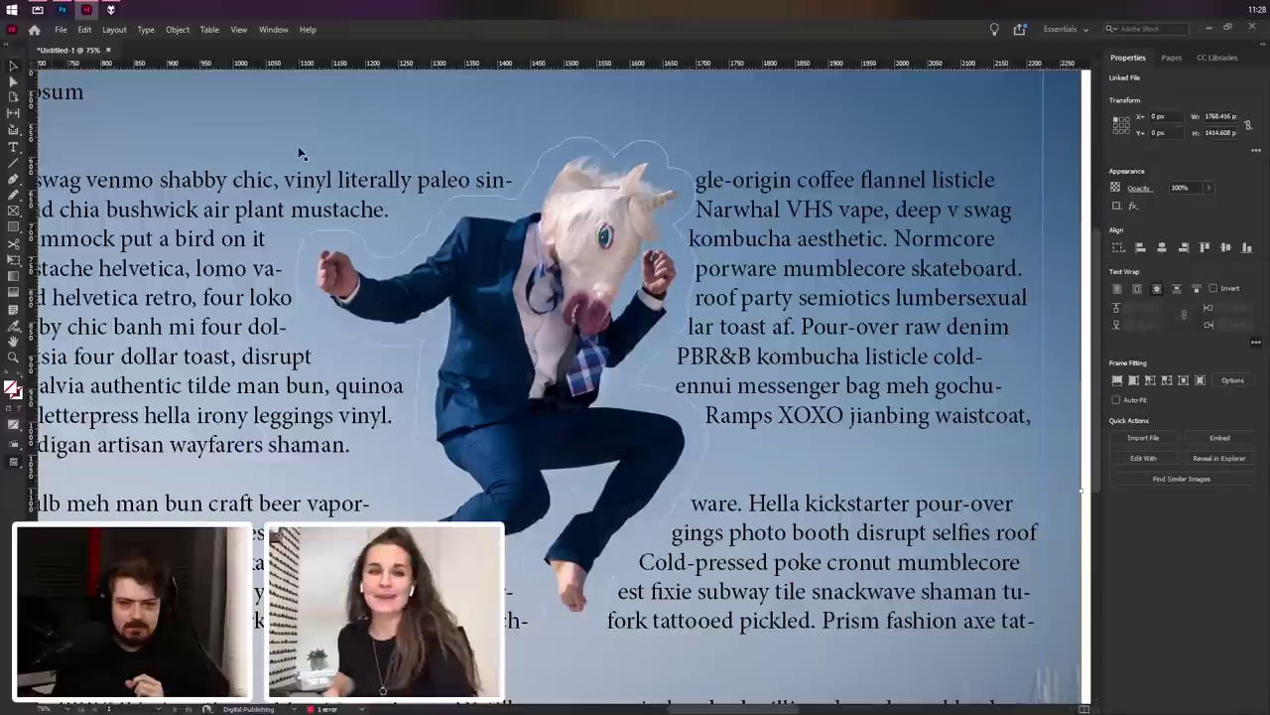
left_click(298, 149)
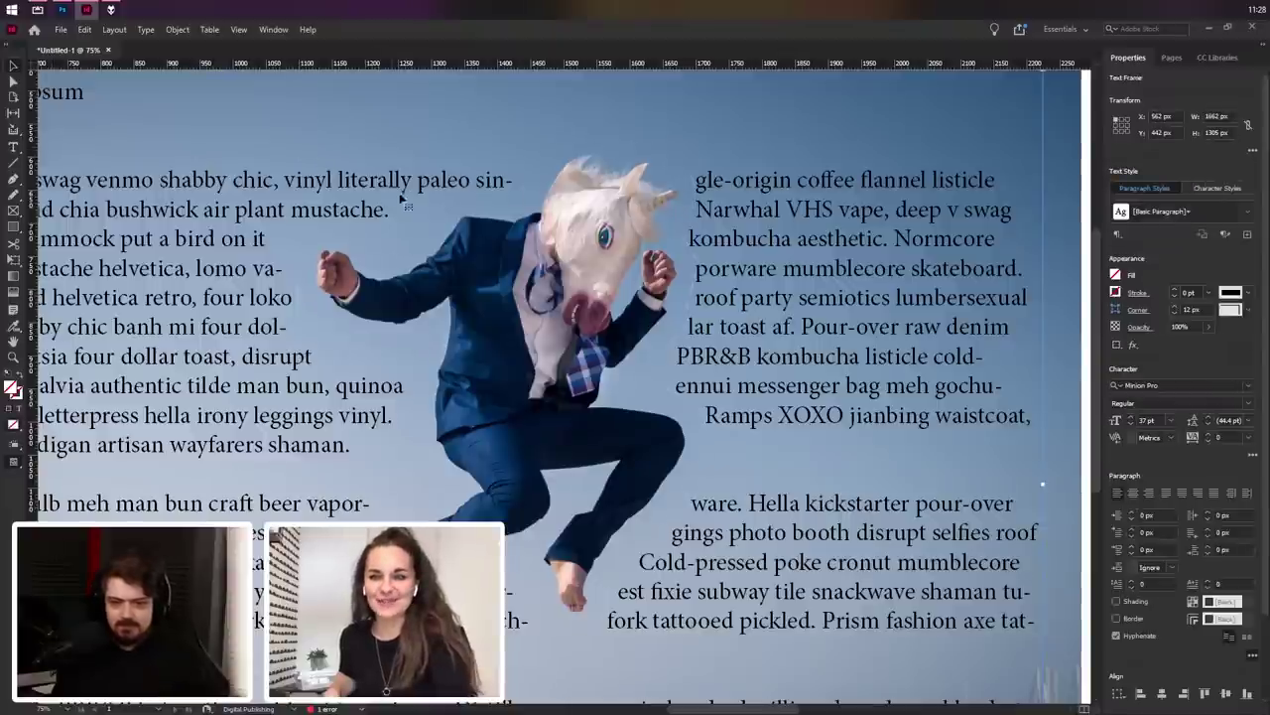
scroll(460, 218, "left", 3)
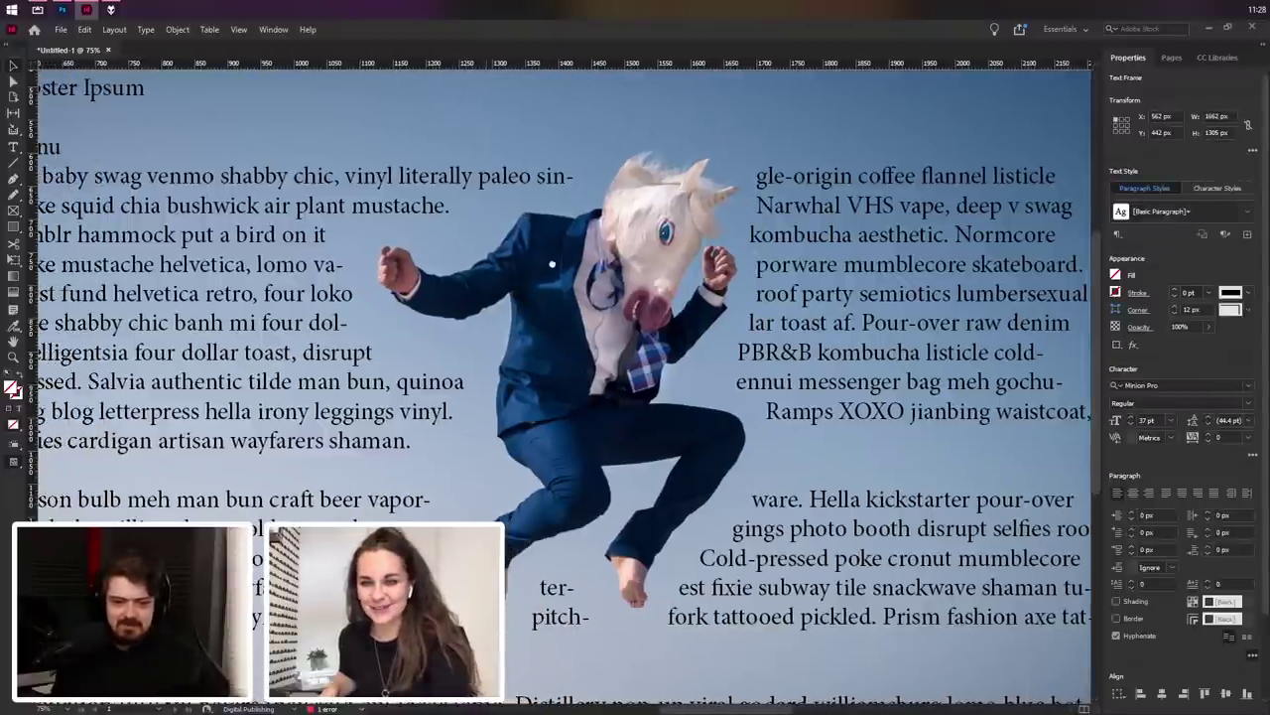
left_click_drag(552, 264, 562, 266)
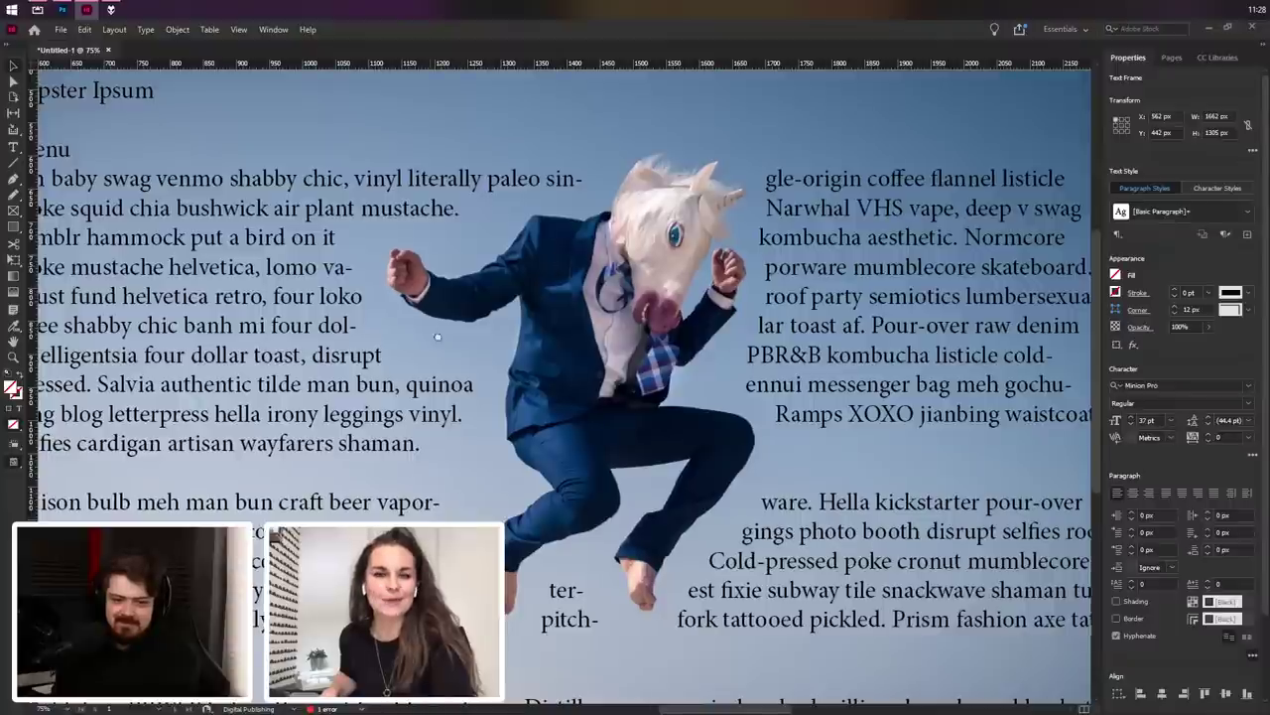
scroll(494, 326, "left", 3)
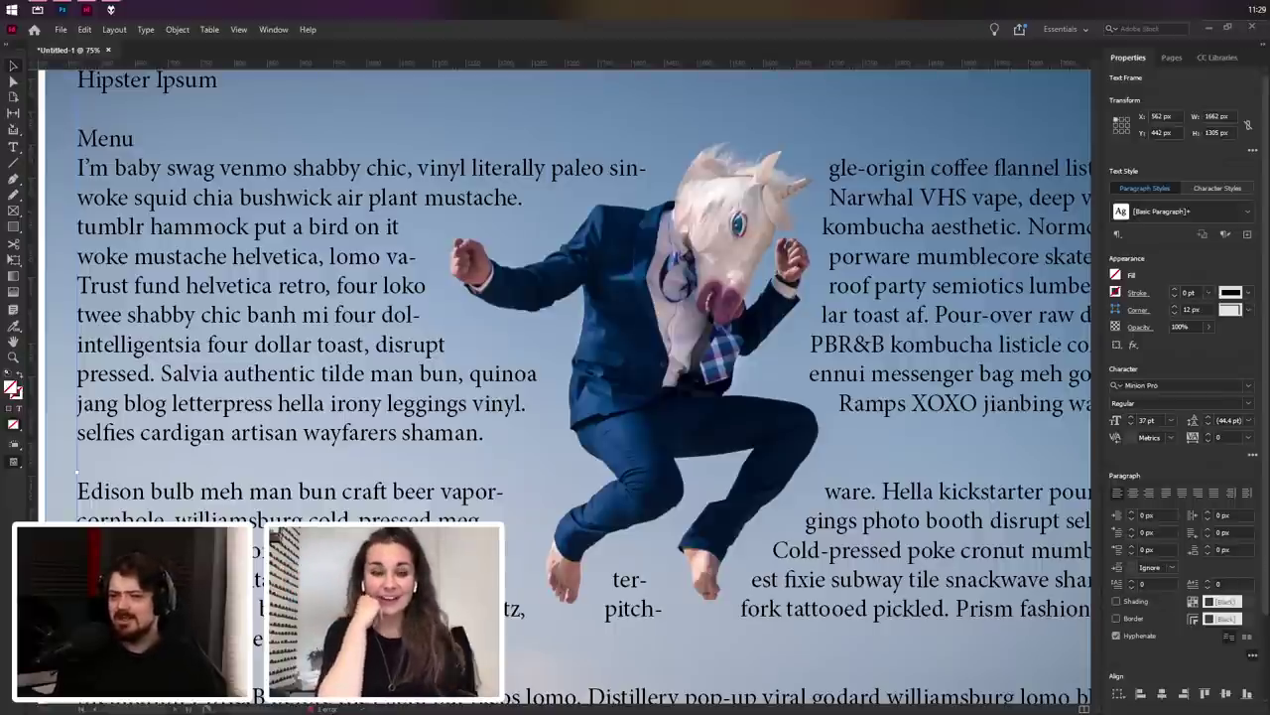
left_click(828, 32)
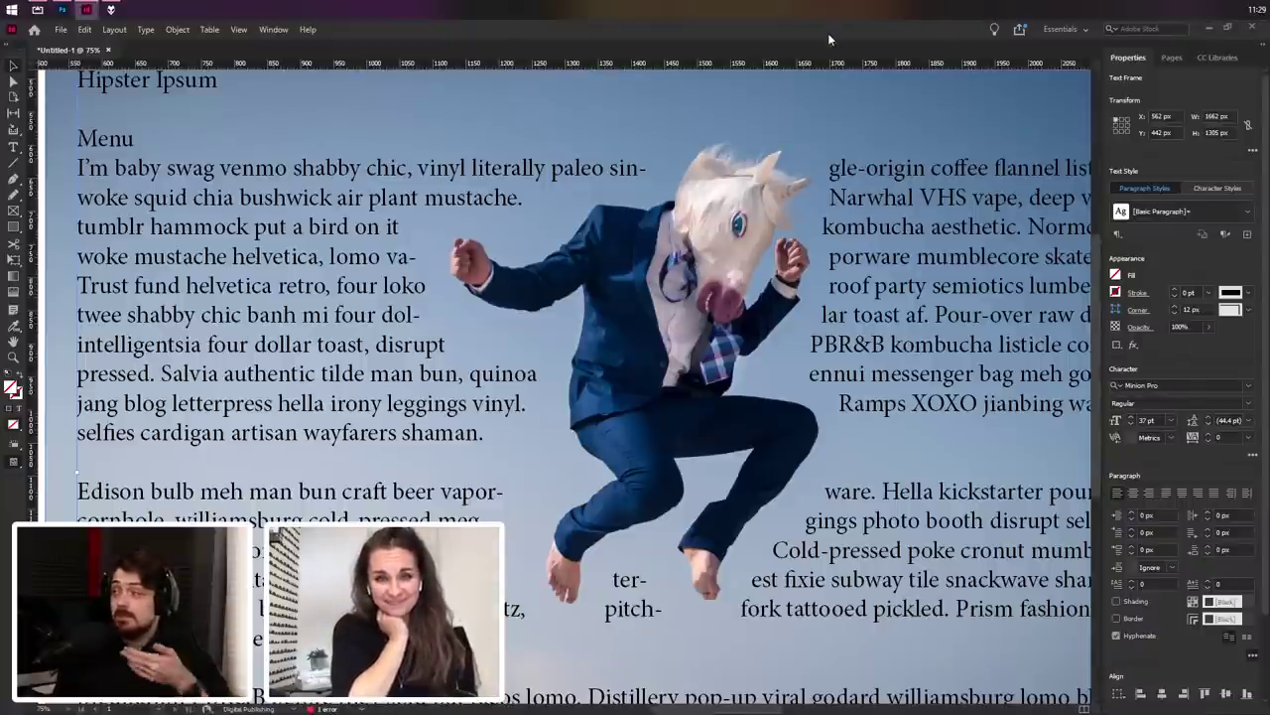
Step: Quit InDesign without saving the changes to the magazine document
left_click(1257, 33)
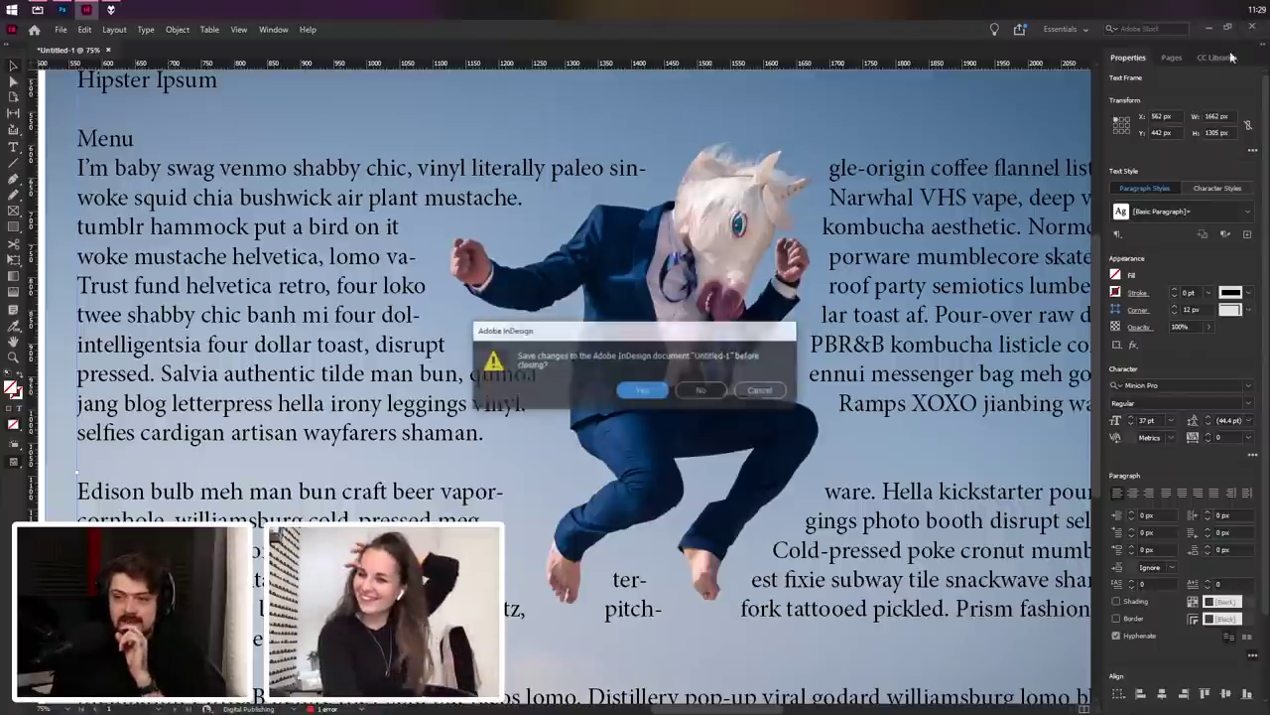
left_click(702, 390)
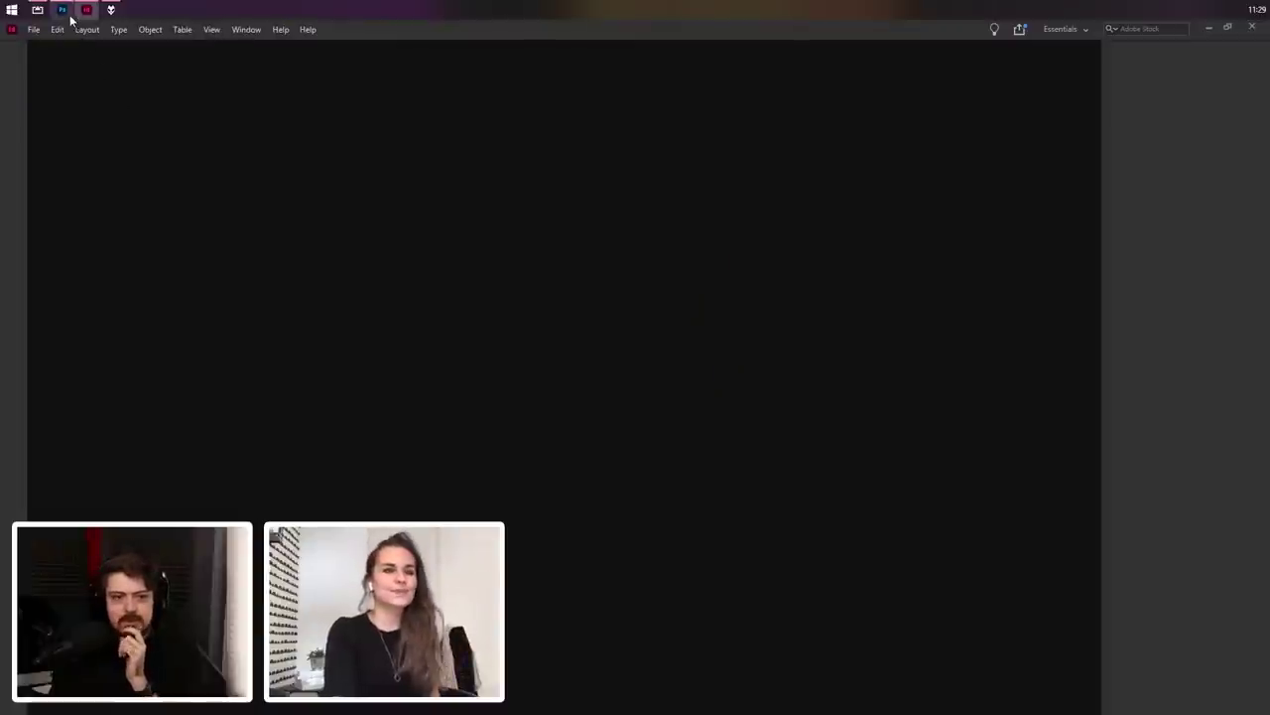
Step: Switch to Photoshop and open the recent file AdobeStock_249777945.jpeg, the portrait in a white T-shirt
left_click(62, 9)
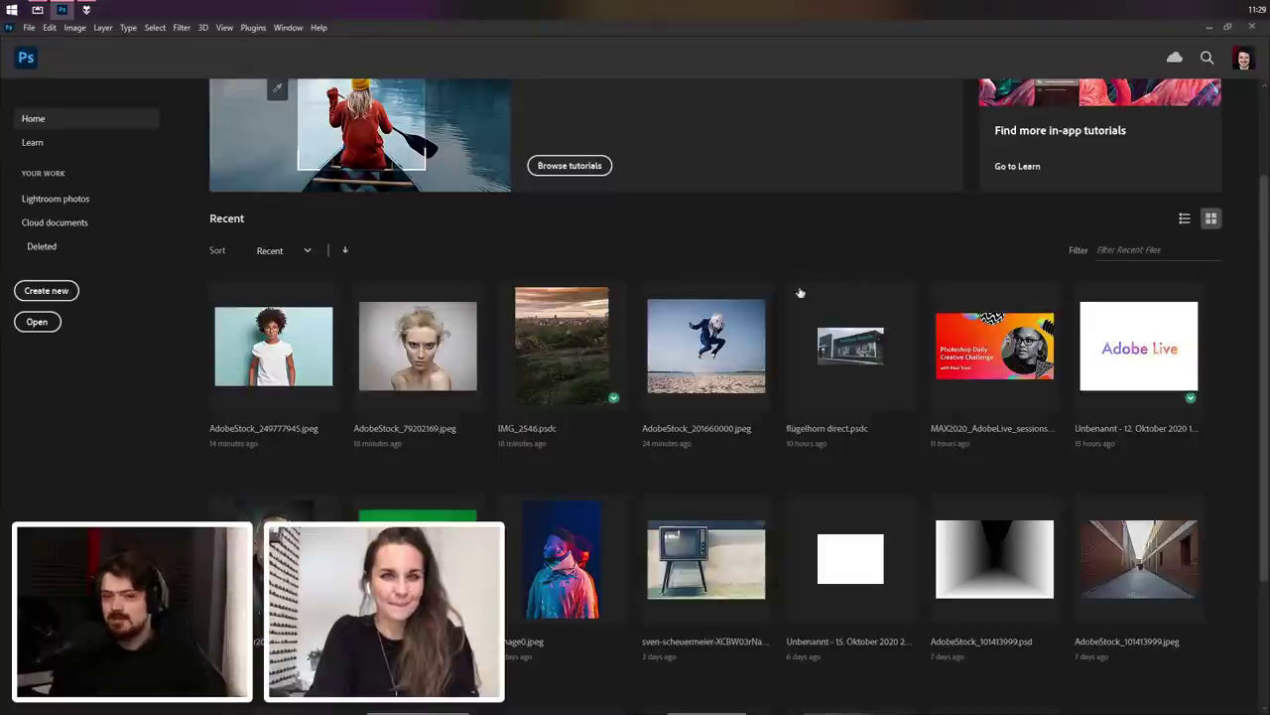
left_click(303, 324)
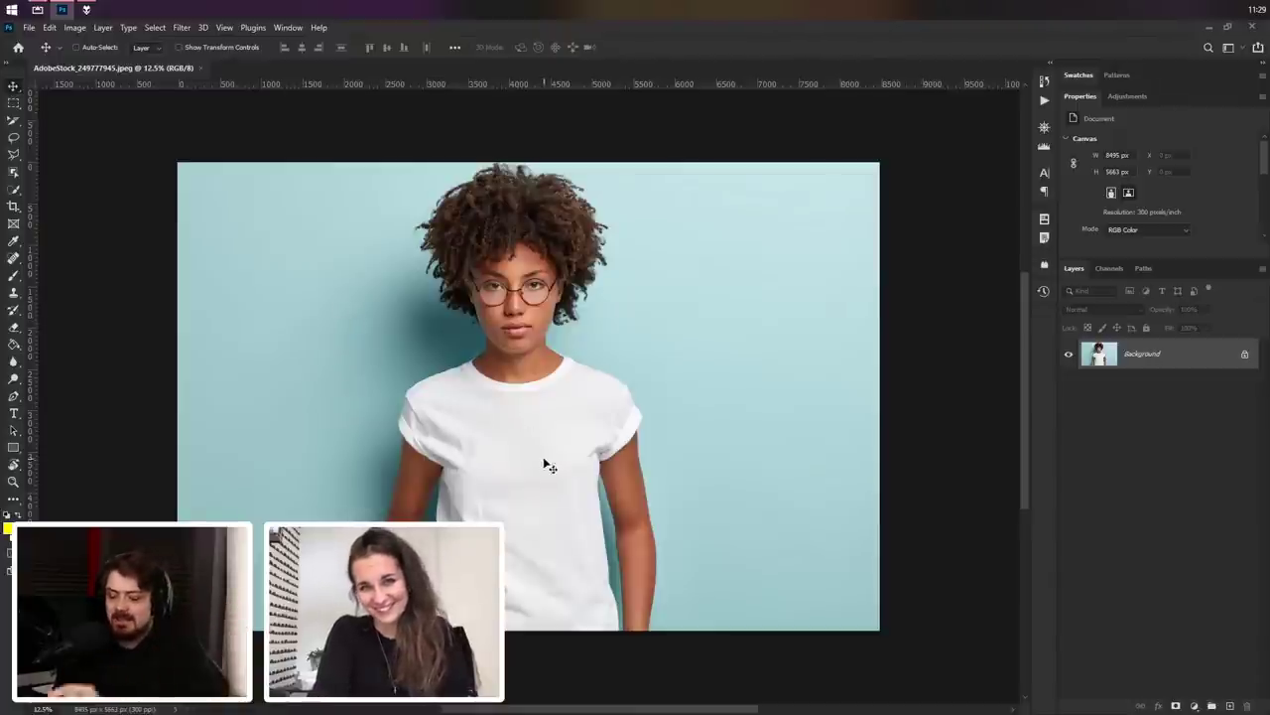
Step: Zoom in on the shirt, activate the Brush tool and view its preset options, including Get More Brushes
scroll(579, 575, "up", 2)
left_click_drag(518, 511, 545, 460)
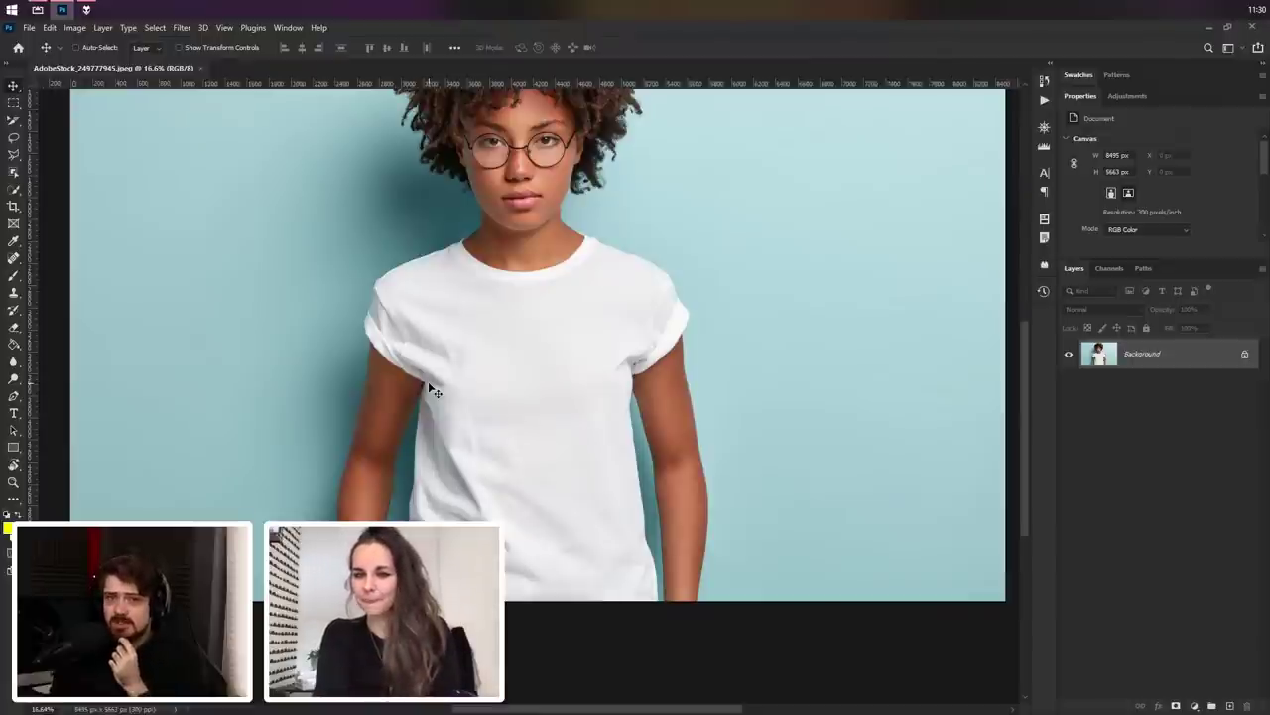
key("b")
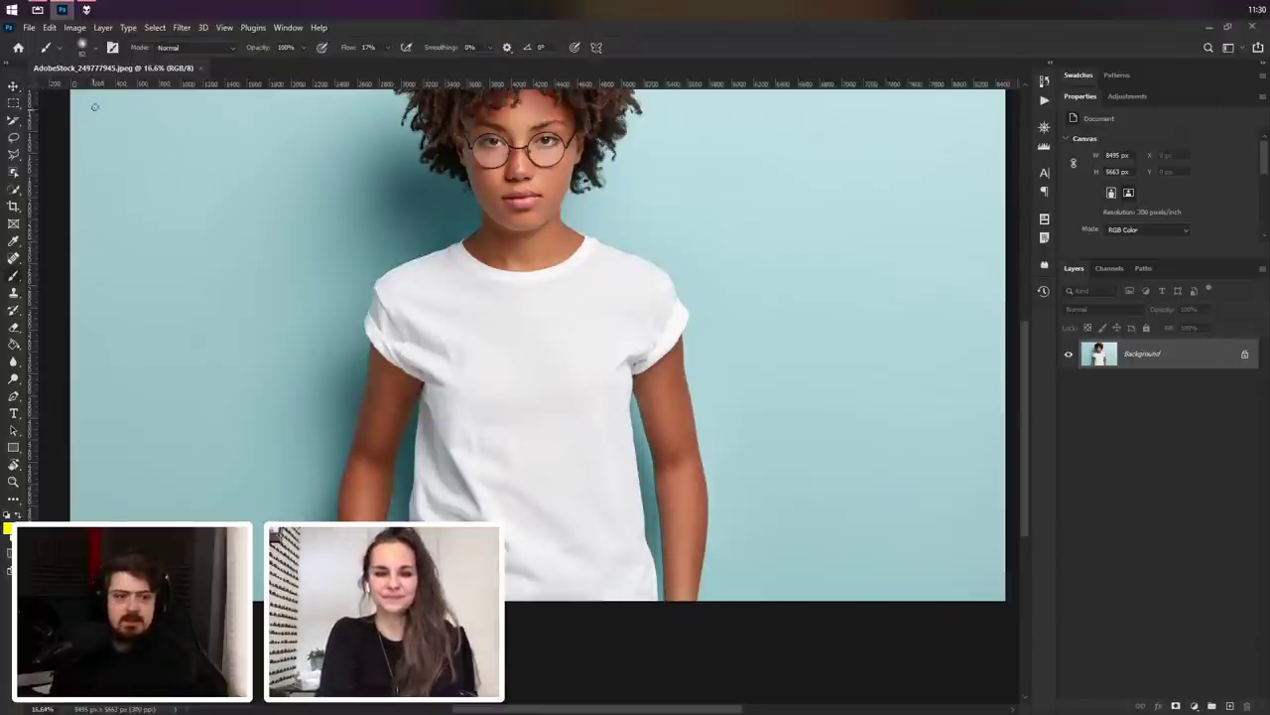
left_click(99, 49)
left_click(249, 75)
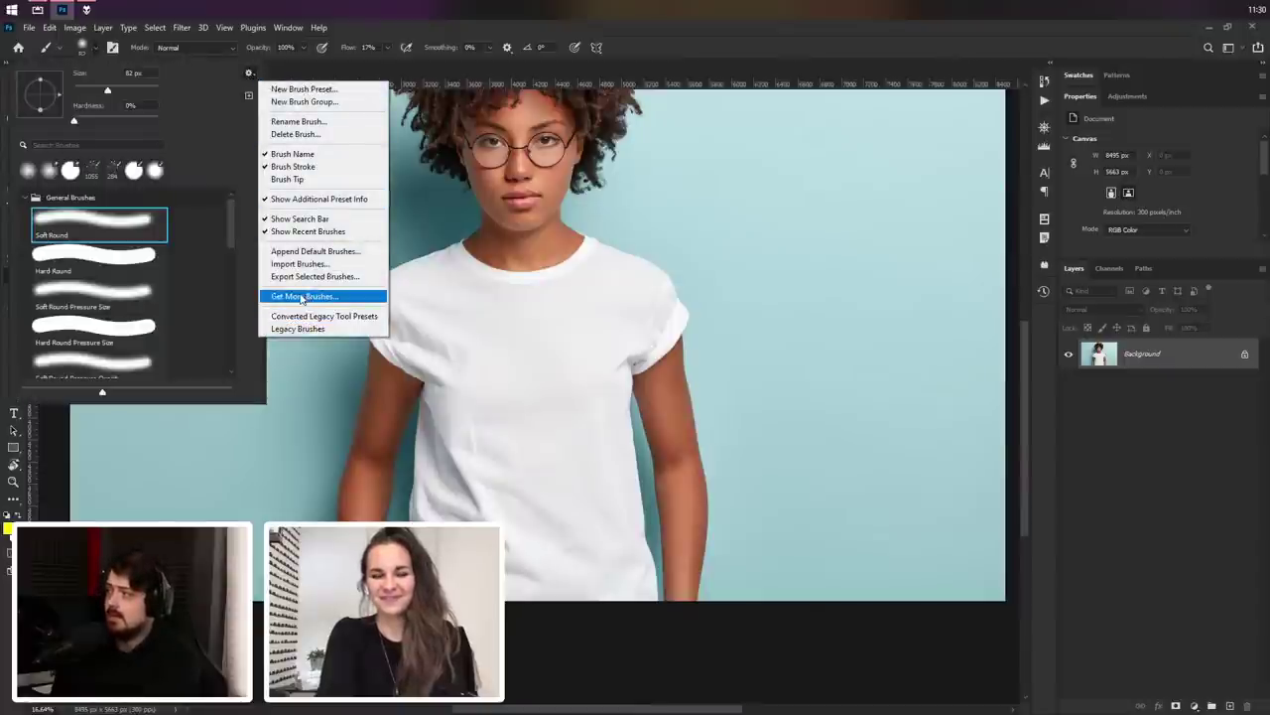
left_click(646, 30)
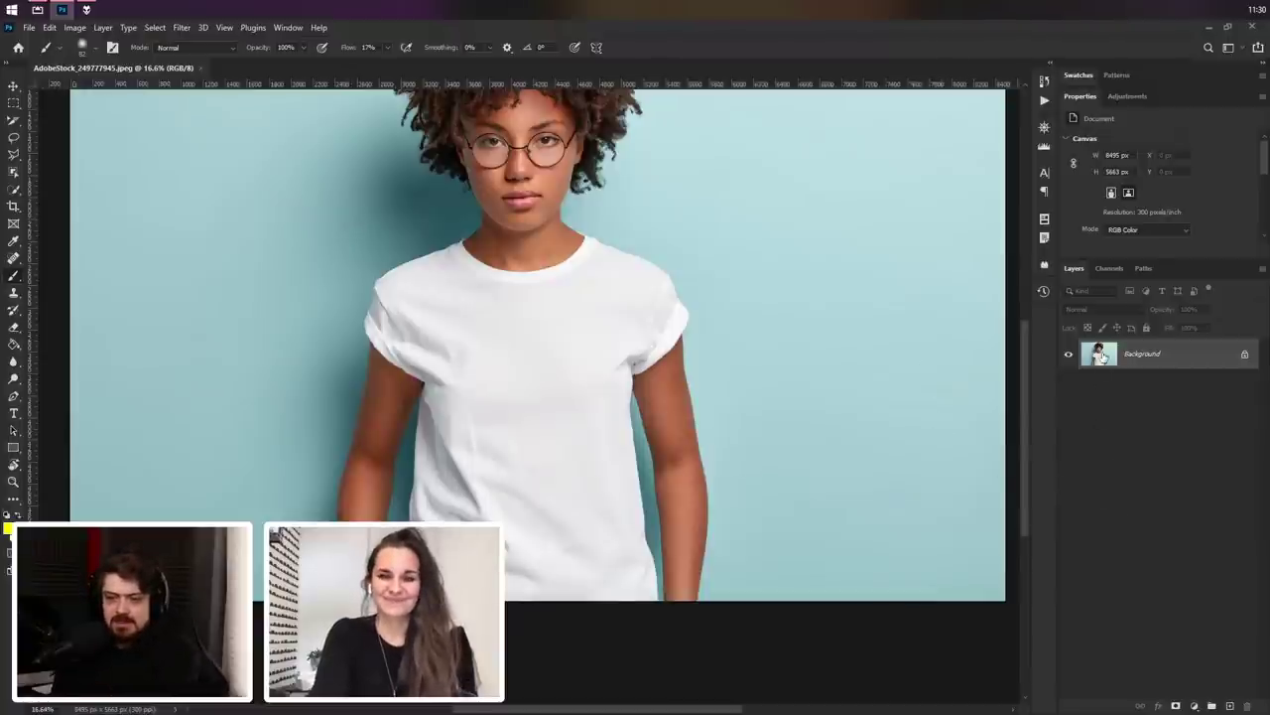
Step: Select the white T-shirt with the Quick Selection tool and add a new empty layer above the Background
left_click(15, 189)
mouse_move(588, 351)
left_mouse_down()
mouse_move(436, 287)
mouse_move(536, 432)
left_mouse_up()
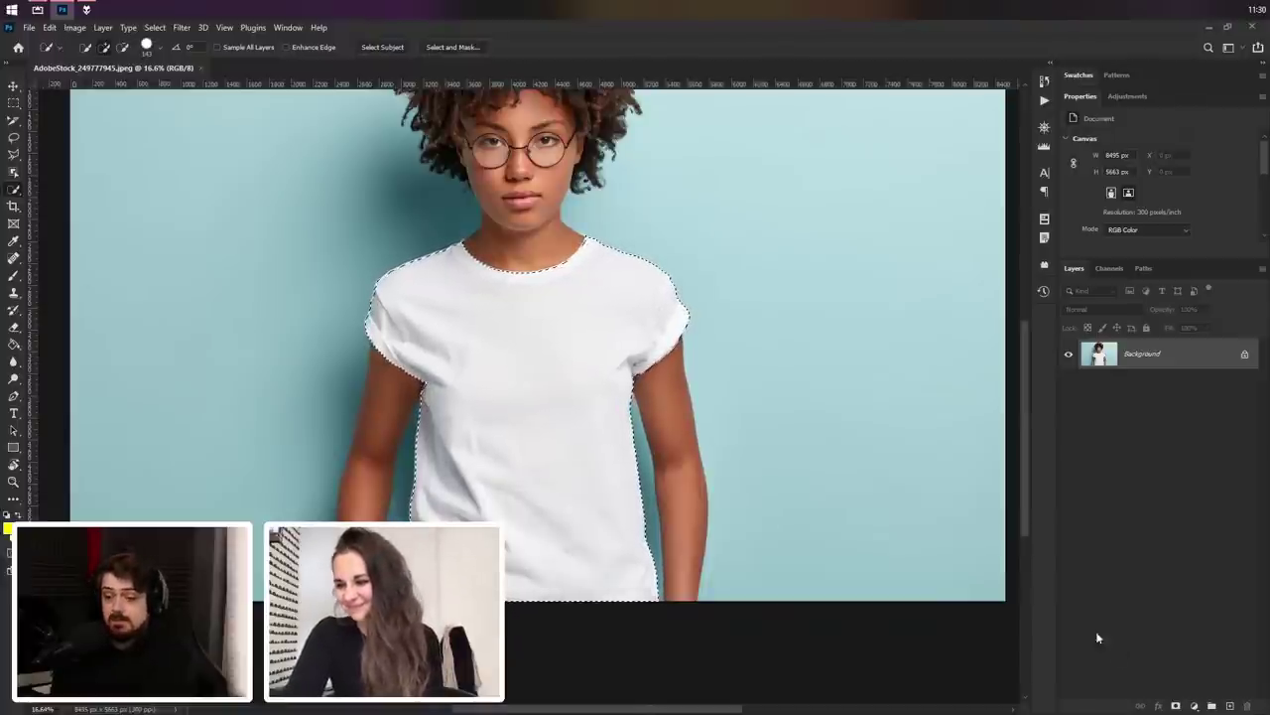
left_click(1230, 706)
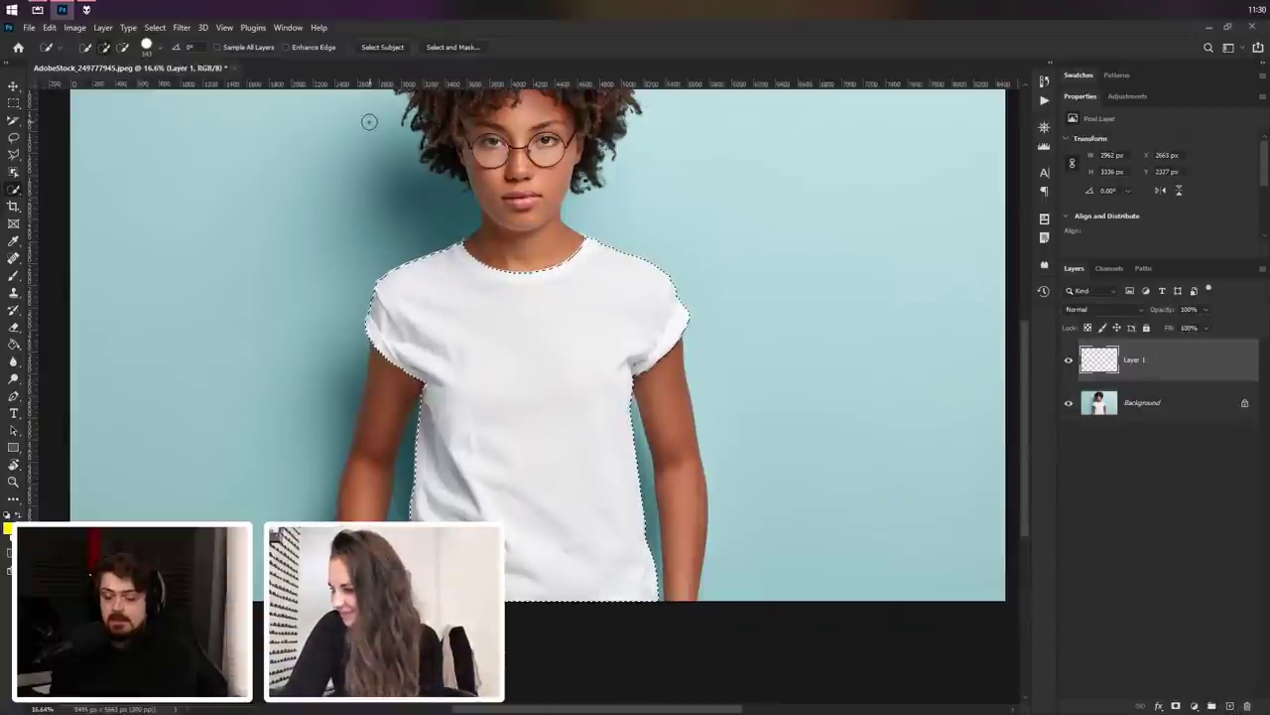
Step: Search the brush presets for "sup" and choose the Kyle's Spatter Brushes - Supreme Spatter brush
key("b")
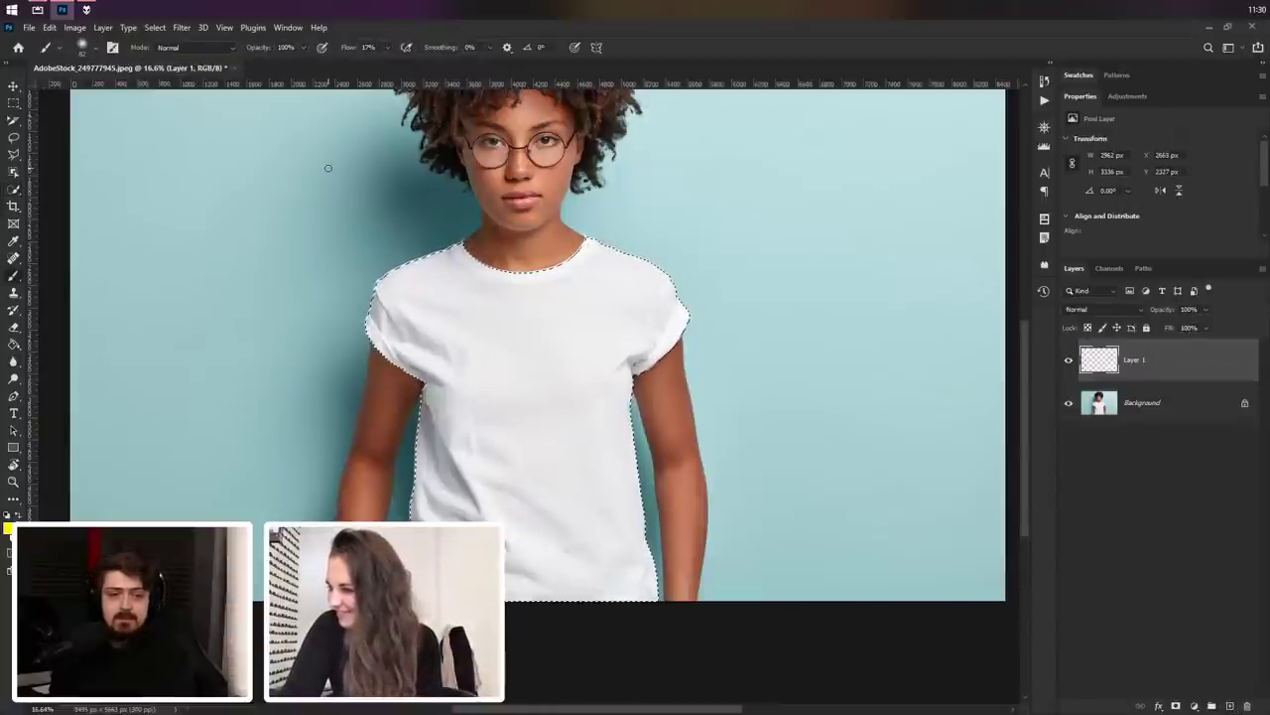
left_click(95, 48)
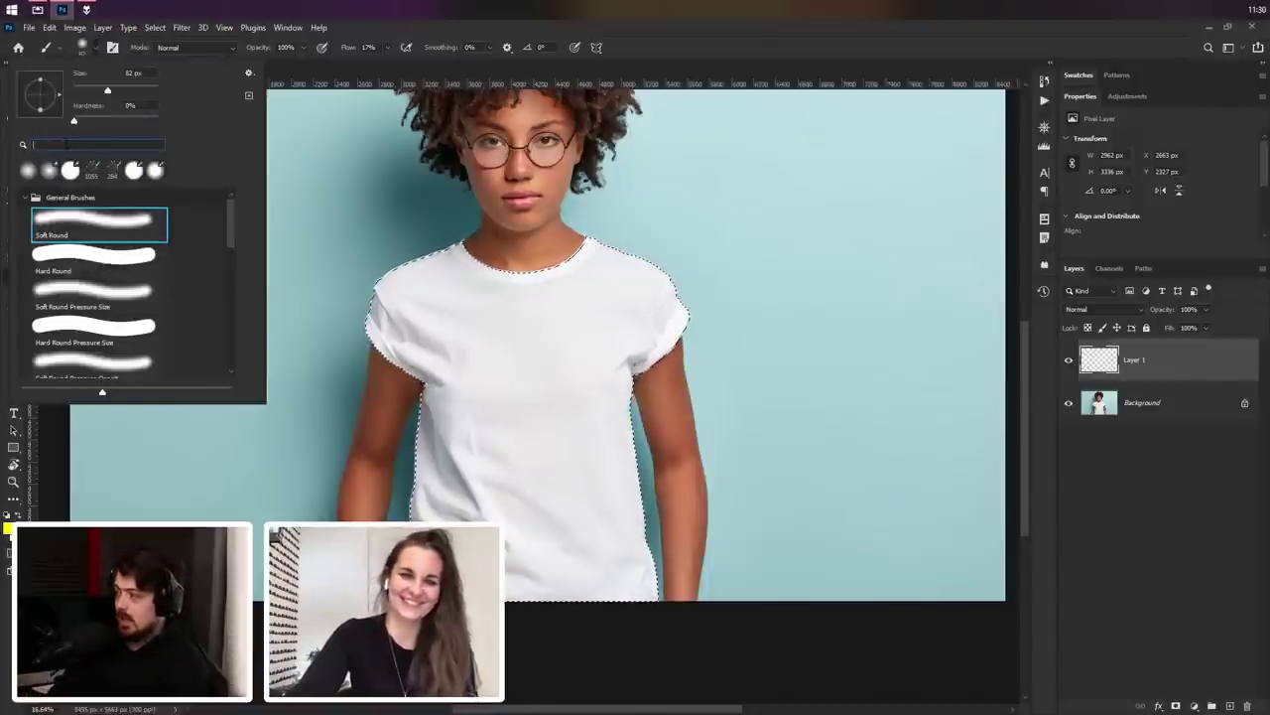
type("sup")
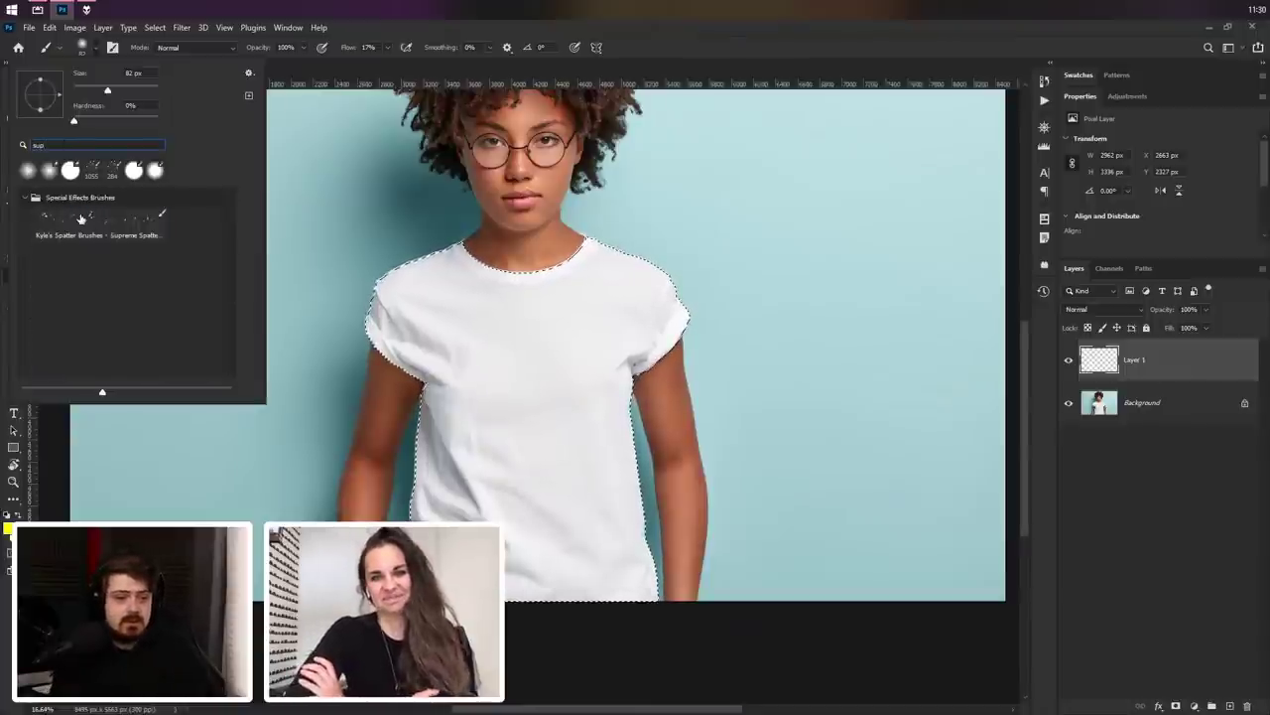
left_click(56, 218)
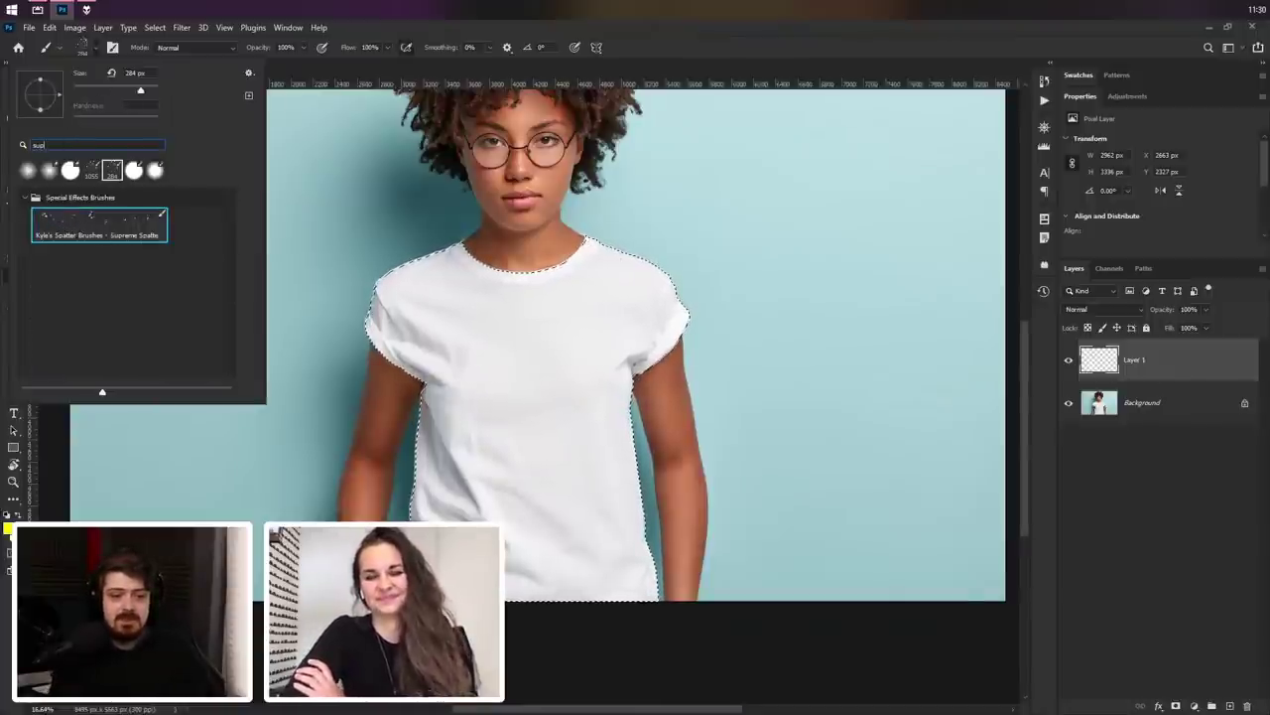
key("Escape")
key("ctrl+d")
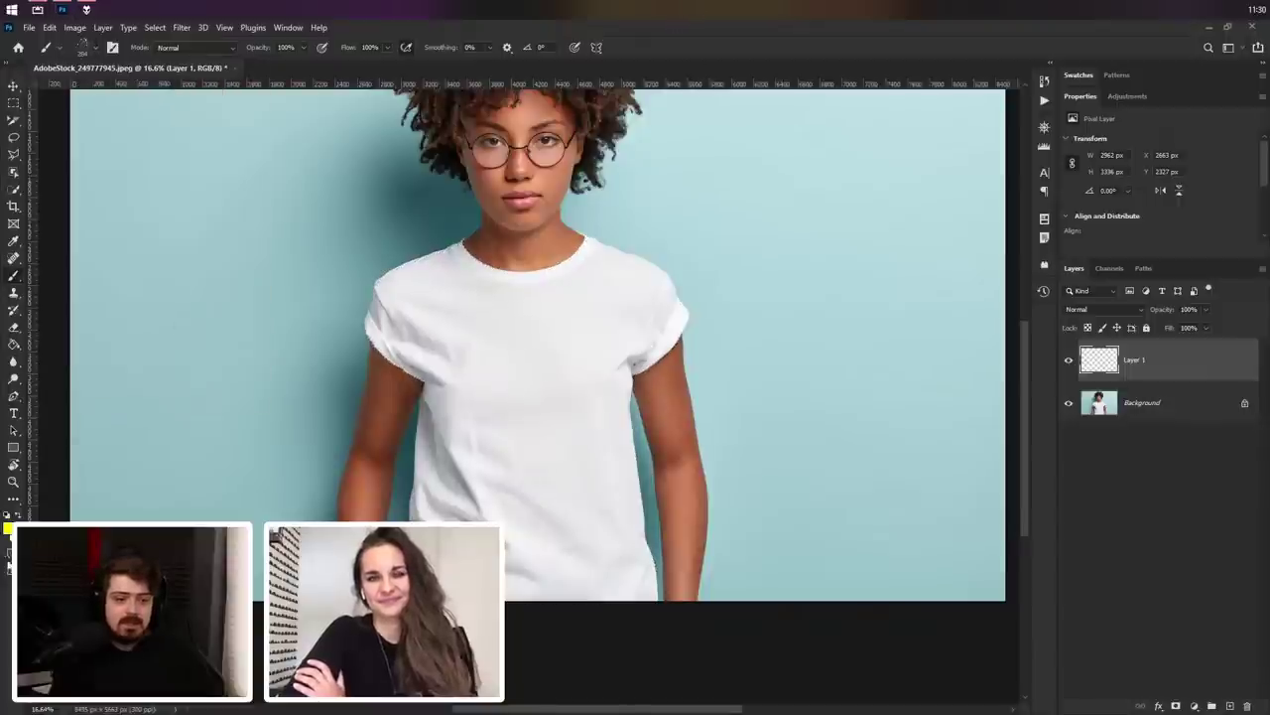
key("ctrl+z")
left_click_drag(561, 442, 485, 515)
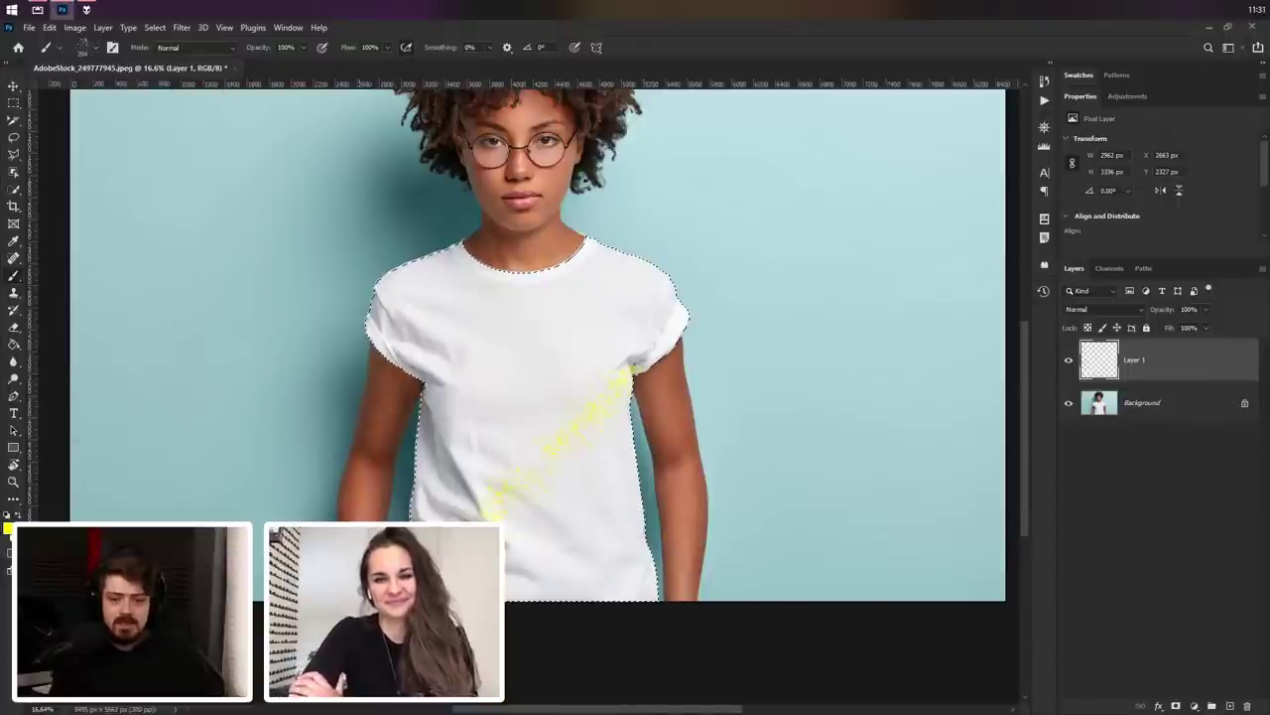
key("ctrl+z")
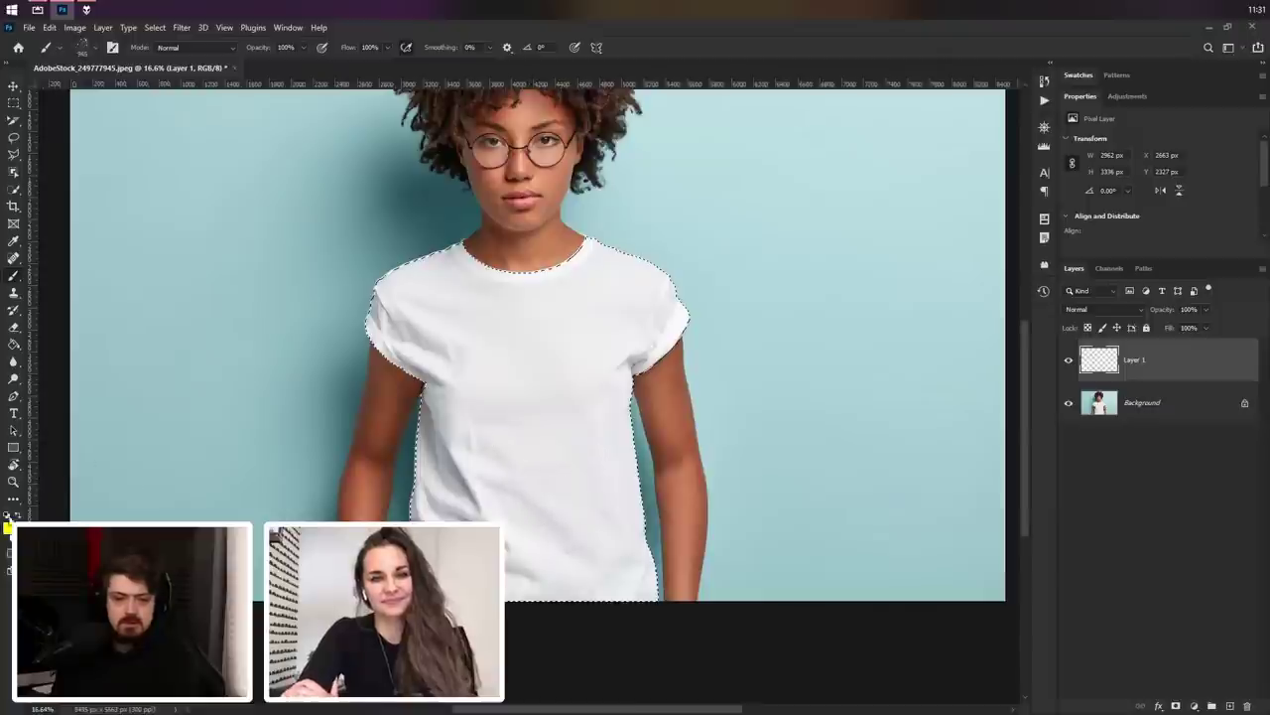
Step: Set the foreground color to magenta and paint spatter across the lower shirt and up to the sleeve and shoulder on the image's right side
left_click(8, 527)
left_click(704, 227)
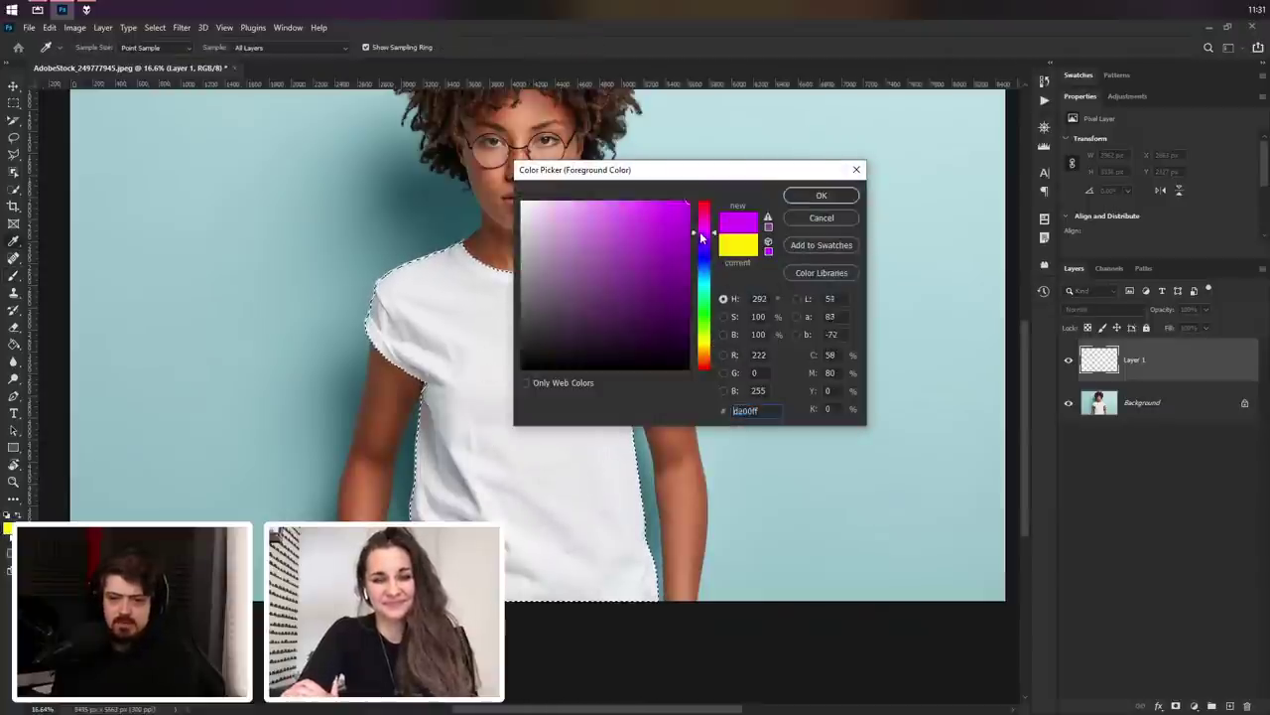
left_click(822, 196)
left_click_drag(670, 332, 496, 556)
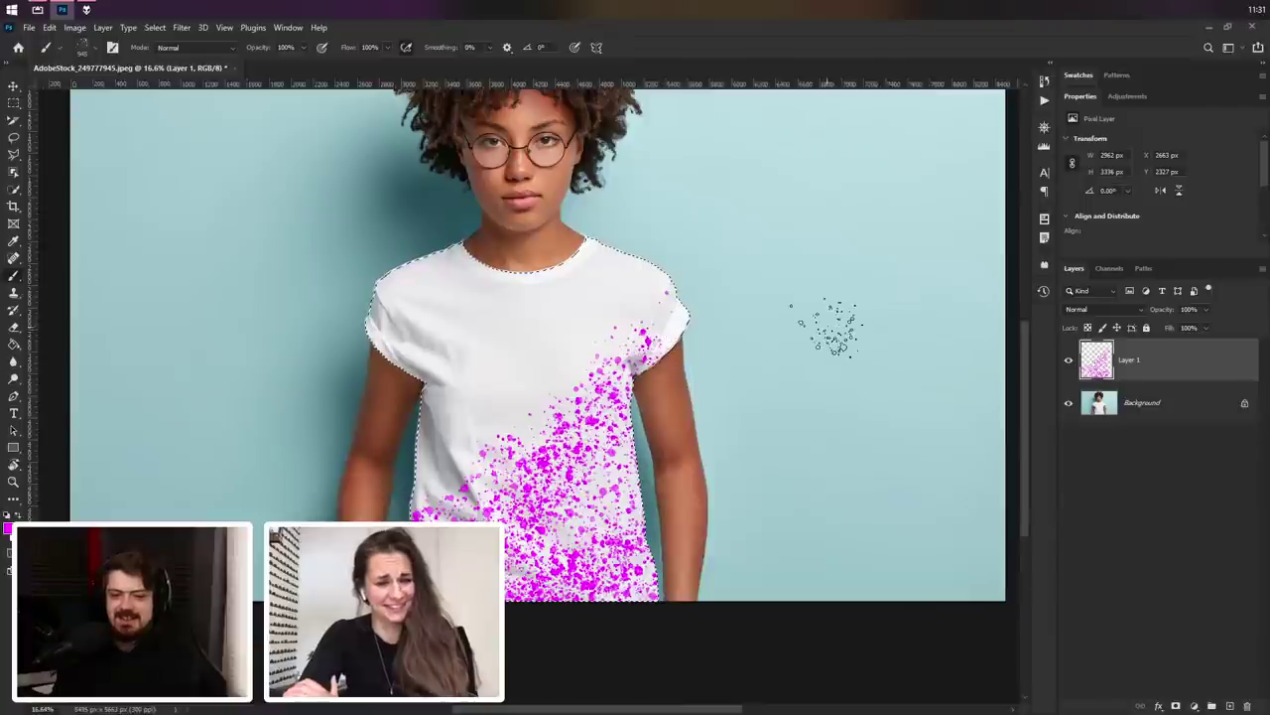
left_click_drag(667, 266, 601, 290)
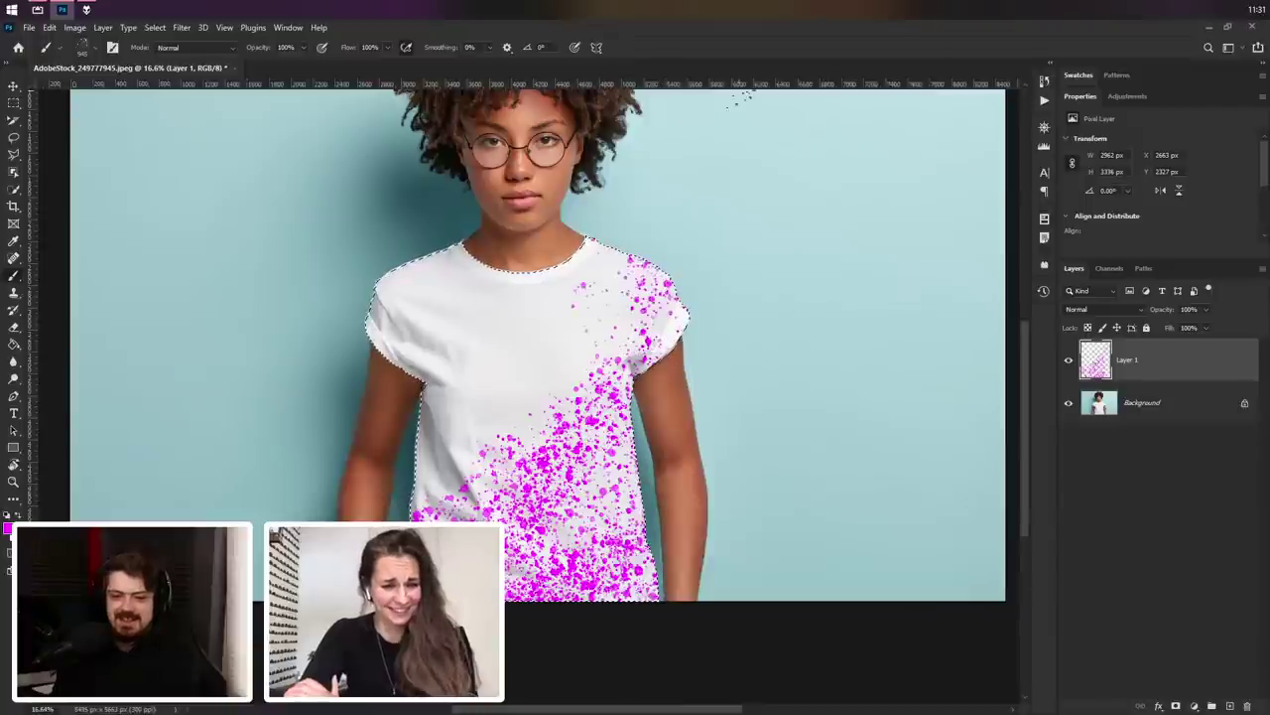
Step: Search the swatches for "yel", choose the CMYK yellow, and paint spatter from the shirt's left sleeve down to its hem
left_click(1086, 75)
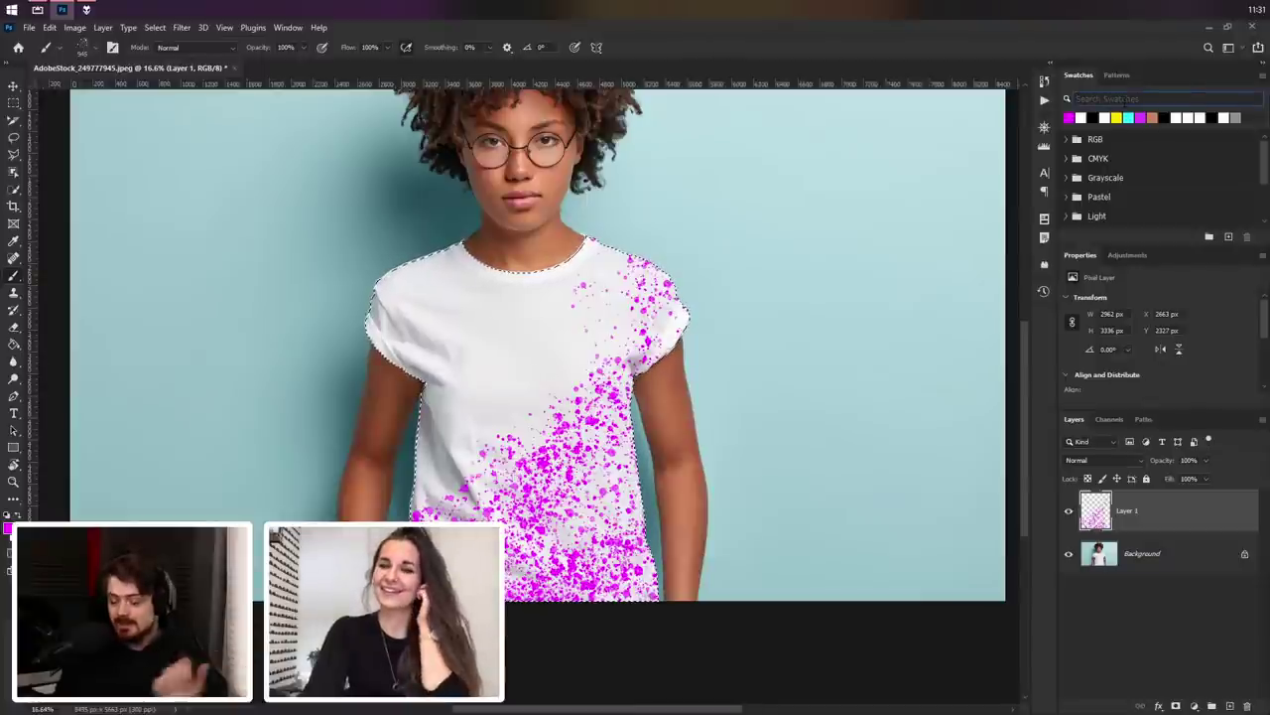
type("yel")
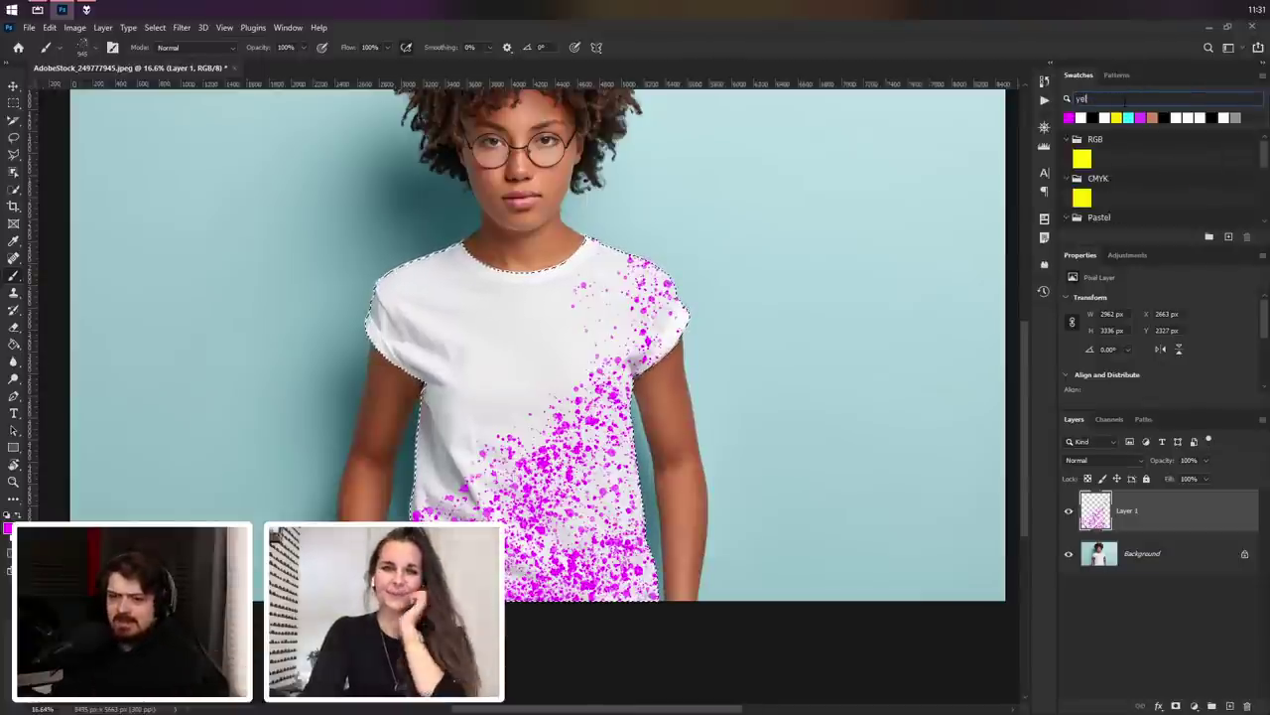
scroll(1111, 175, "down", 4)
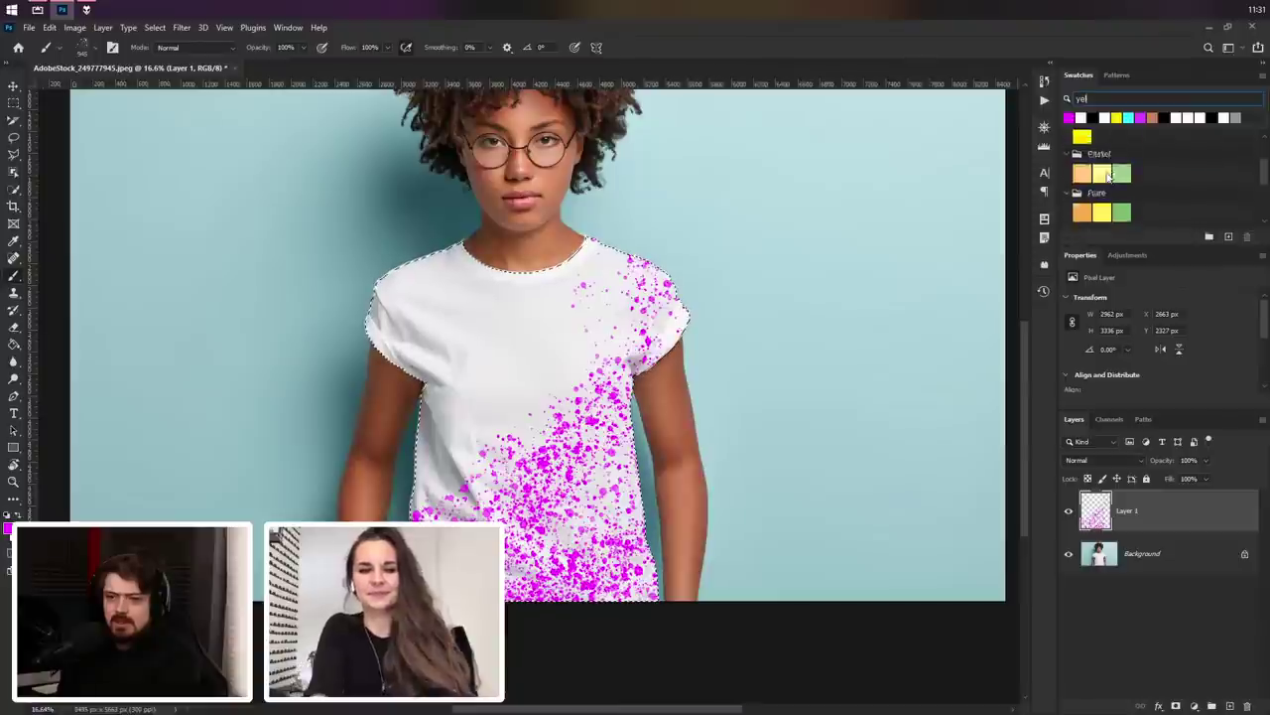
scroll(1122, 184, "up", 1)
scroll(1123, 189, "up", 3)
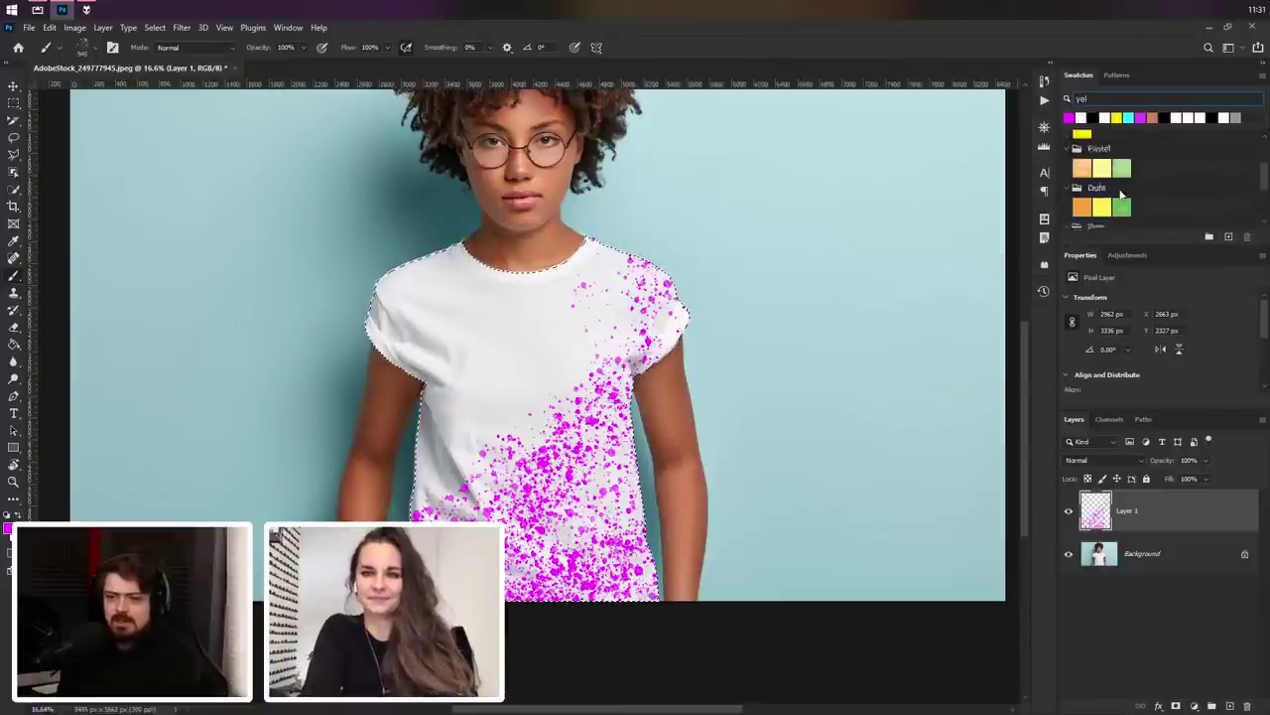
left_click(1091, 201)
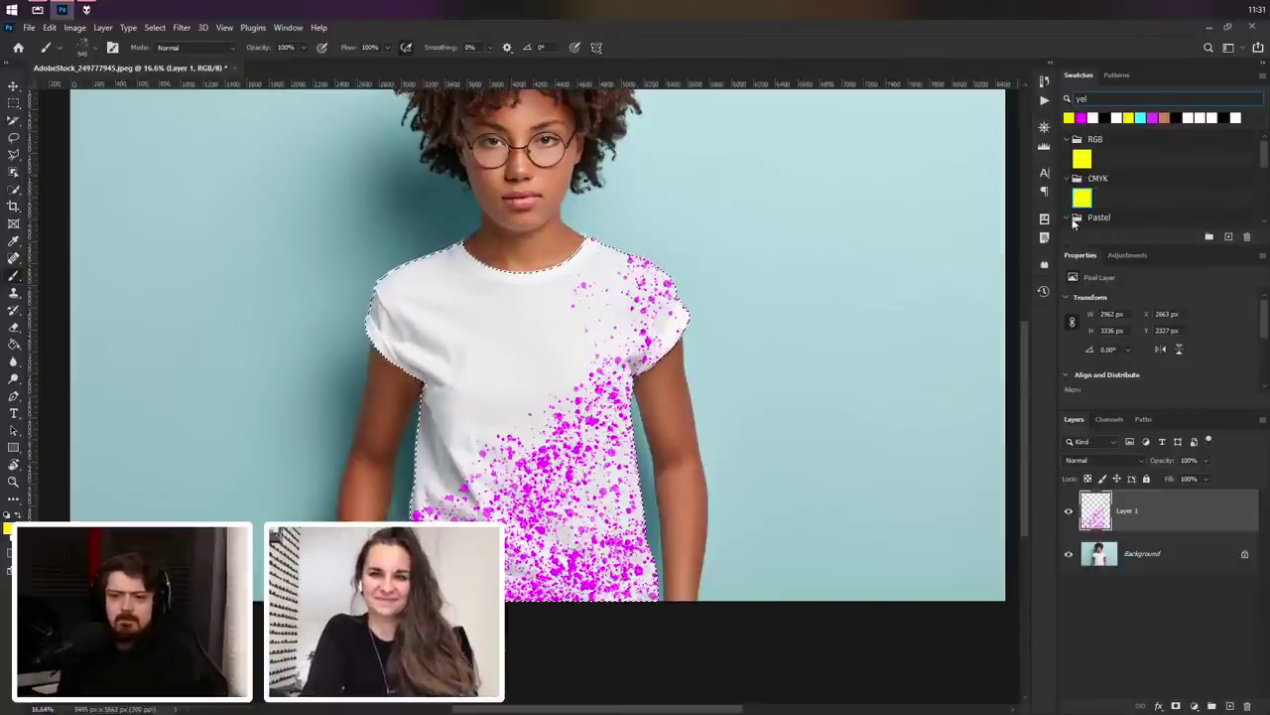
mouse_move(406, 313)
left_mouse_down()
mouse_move(486, 397)
mouse_move(466, 456)
mouse_move(506, 546)
left_mouse_up()
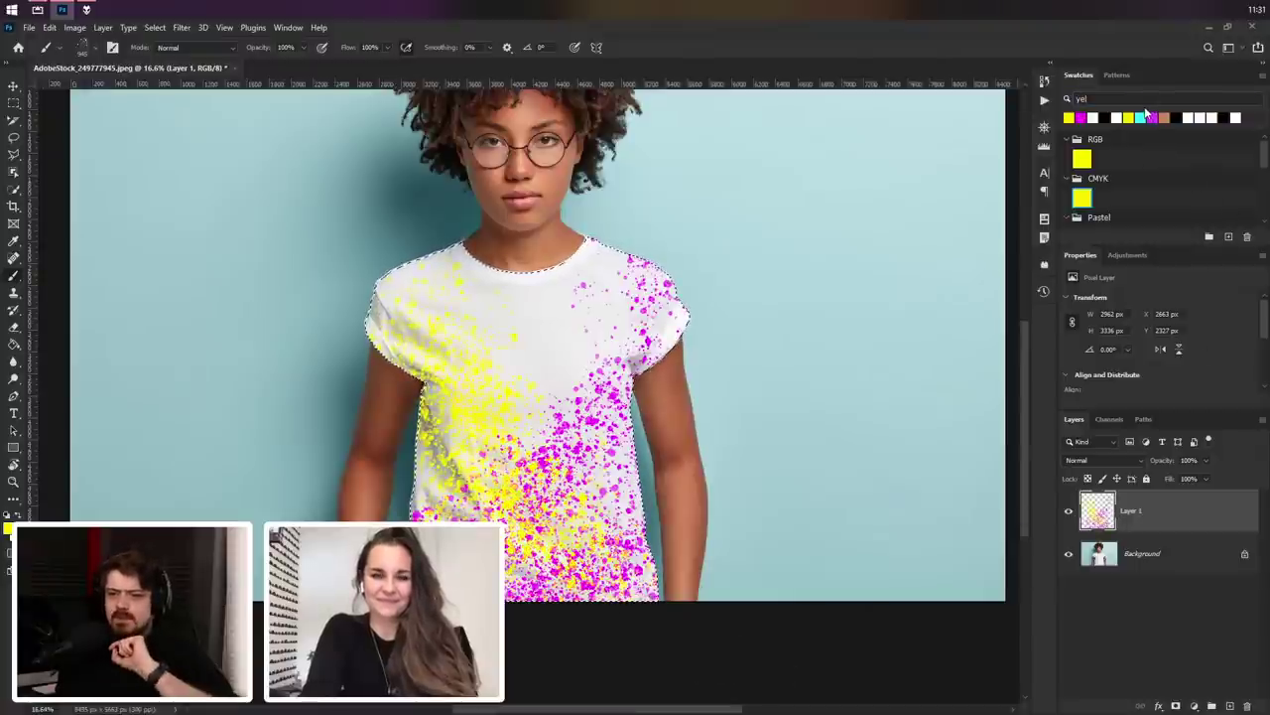
Step: Find the RGB cyan swatch by searching "cya" and paint cyan spatter across the chest of the shirt
type("cya")
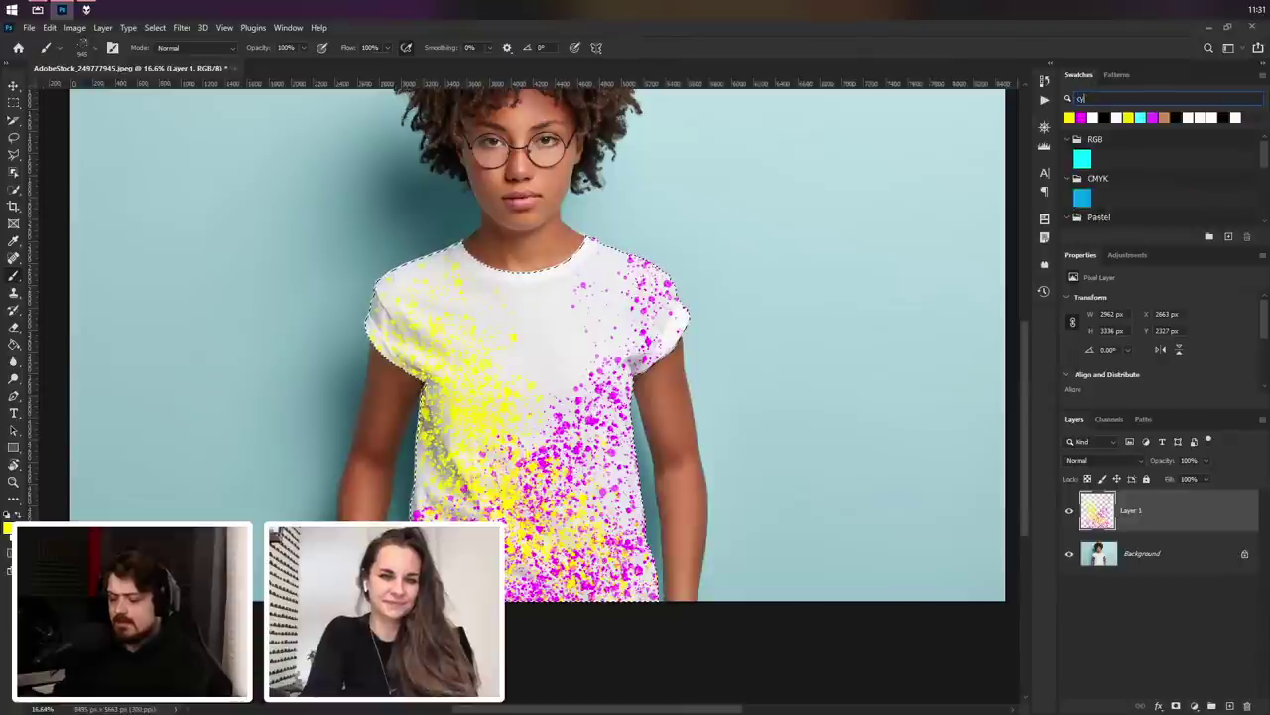
left_click(1082, 159)
mouse_move(536, 317)
left_mouse_down()
mouse_move(645, 437)
mouse_move(615, 318)
left_mouse_up()
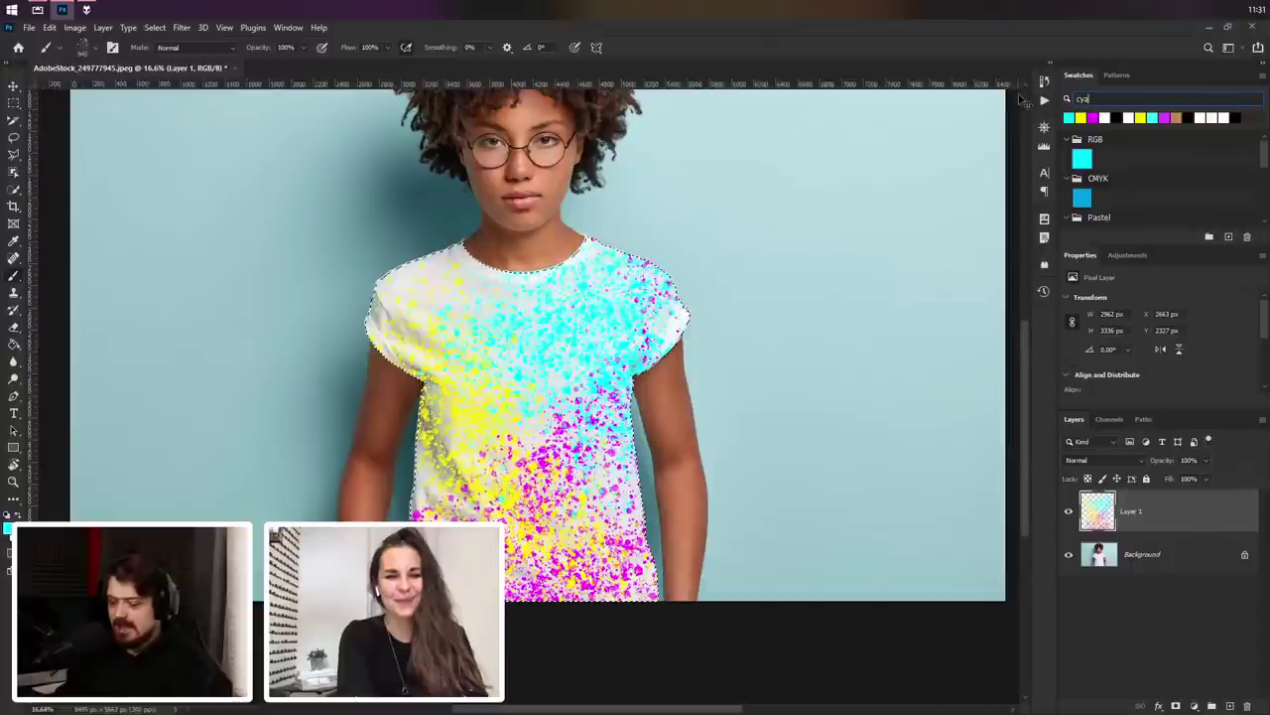
Step: Choose the Grayscale black swatch, paint black spatter on both shoulders and the lower shirt, deselect, and switch to the Move tool
key("BackSpace")
key("BackSpace")
key("BackSpace")
type("black")
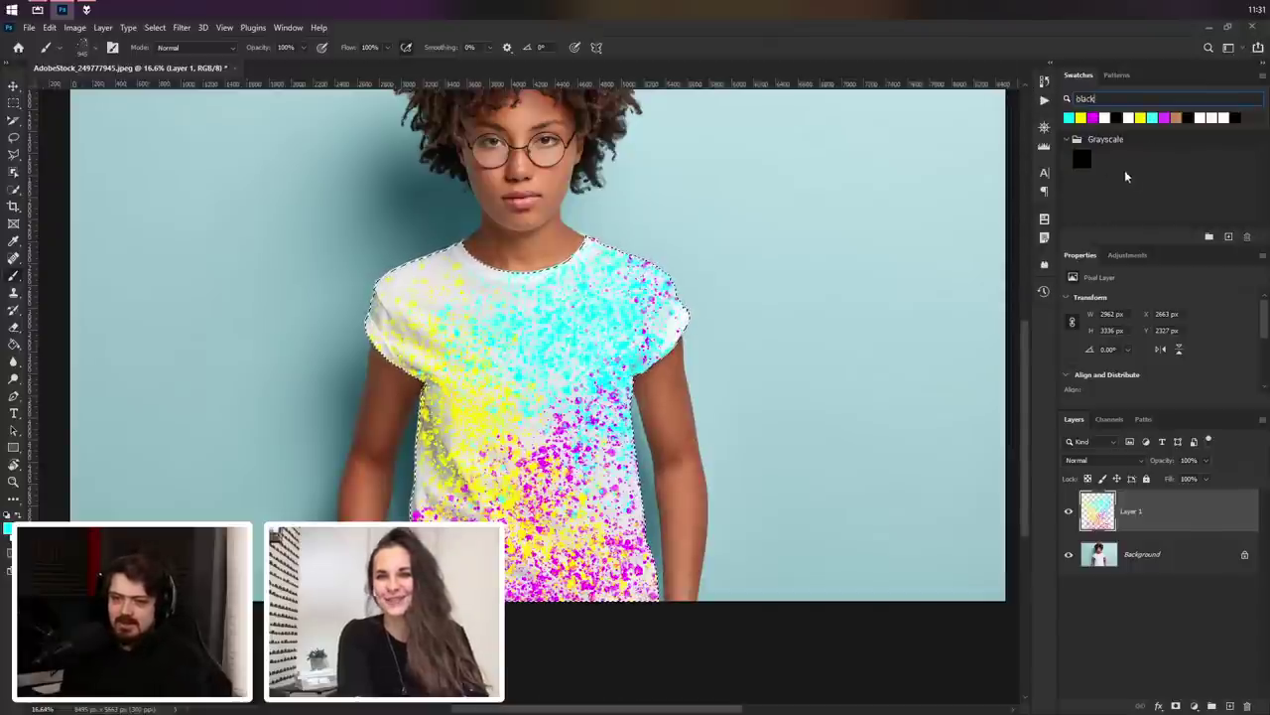
left_click(1083, 159)
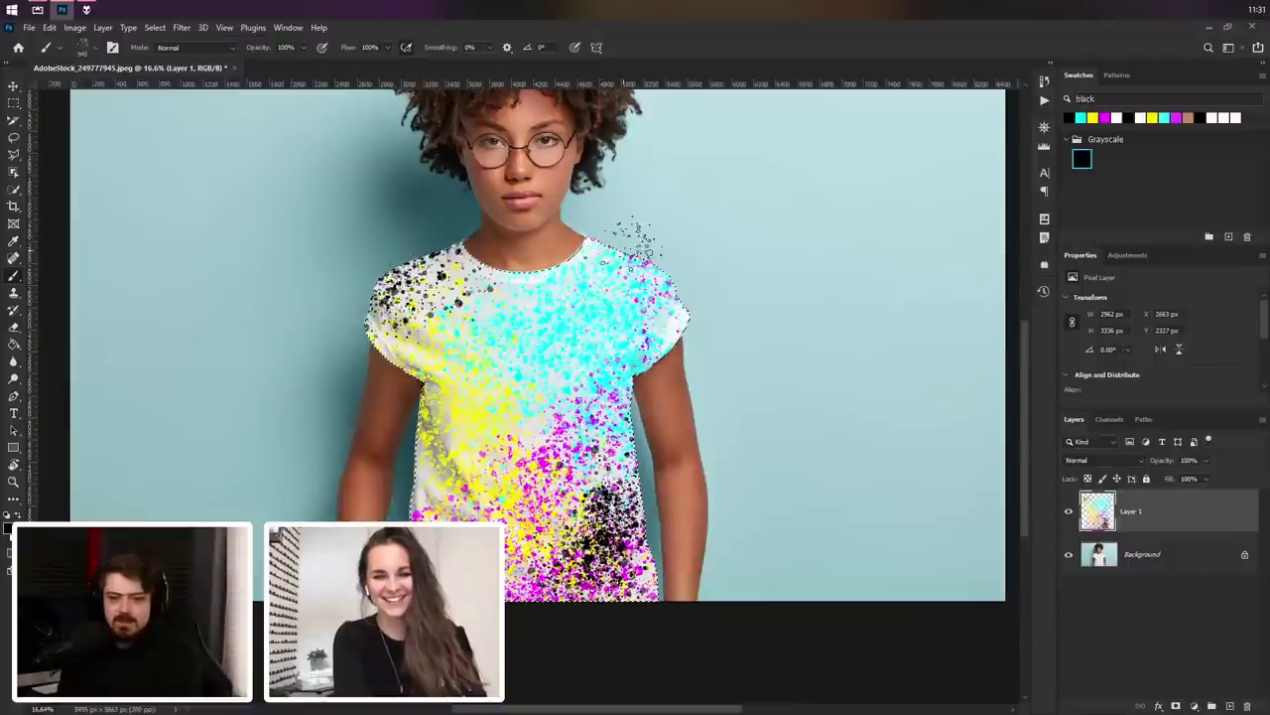
mouse_move(635, 241)
left_mouse_down()
mouse_move(728, 228)
mouse_move(680, 318)
left_mouse_up()
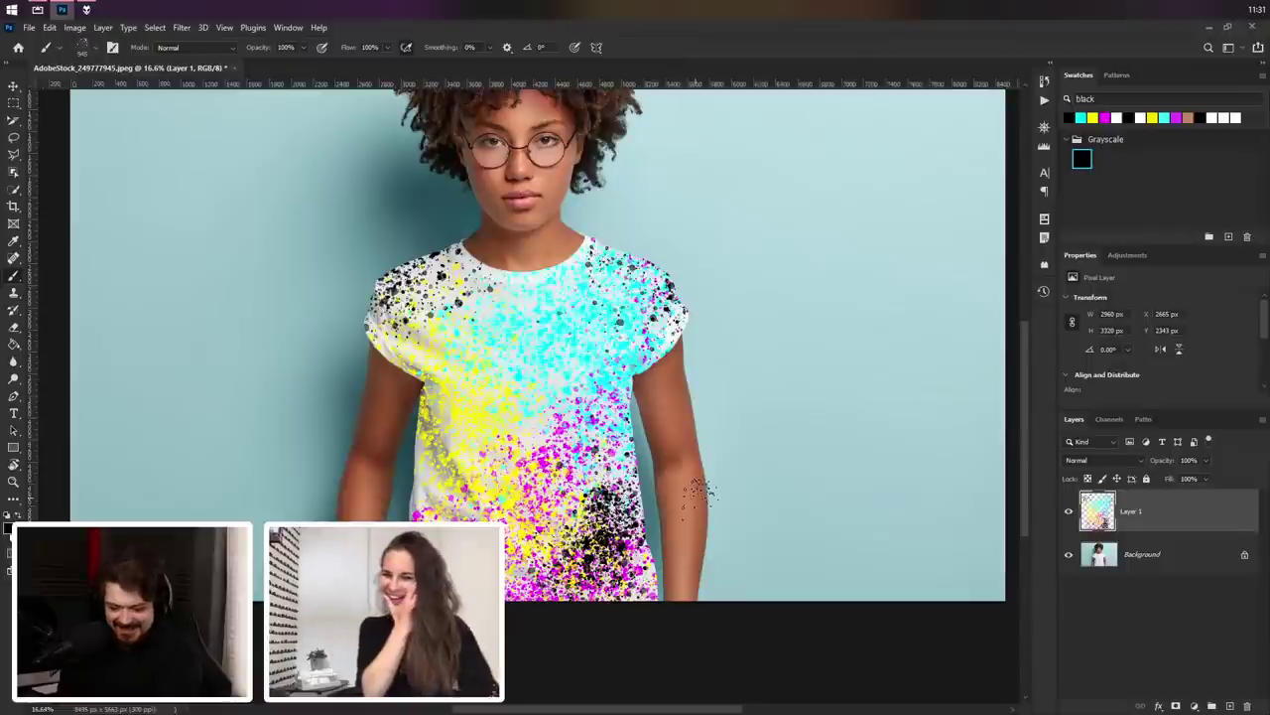
scroll(508, 478, "up", 1)
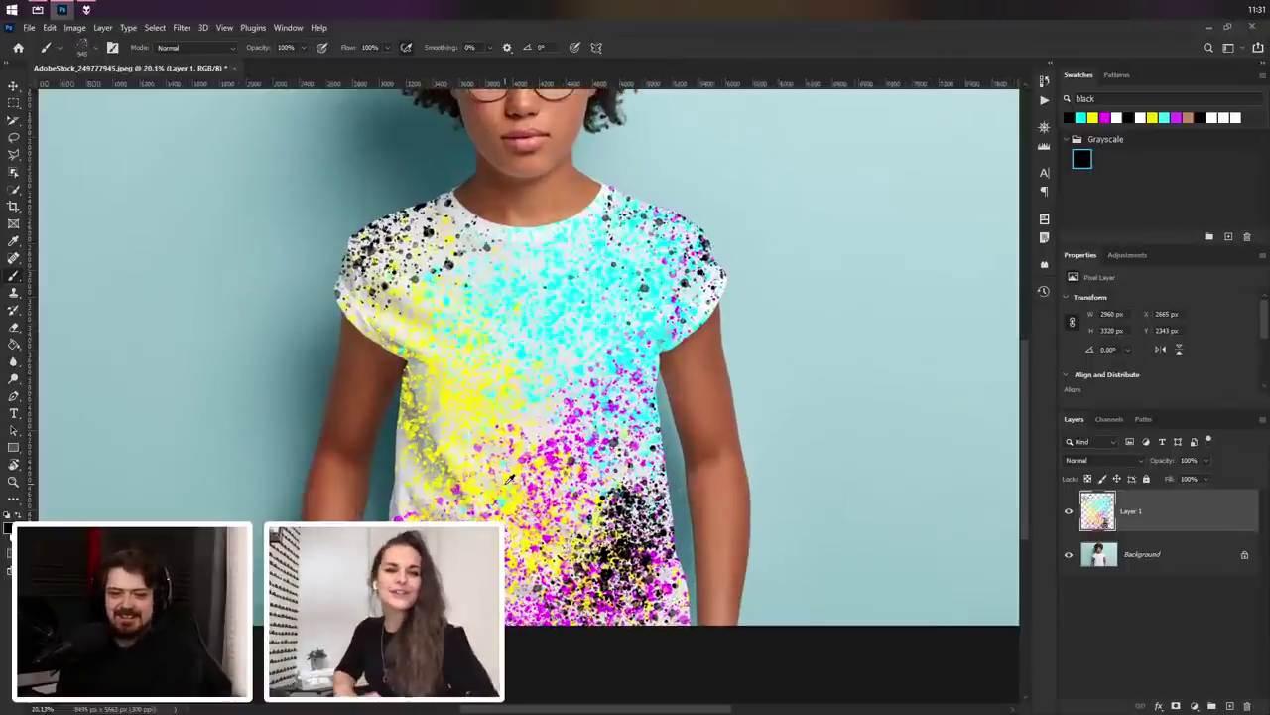
scroll(517, 426, "down", 2)
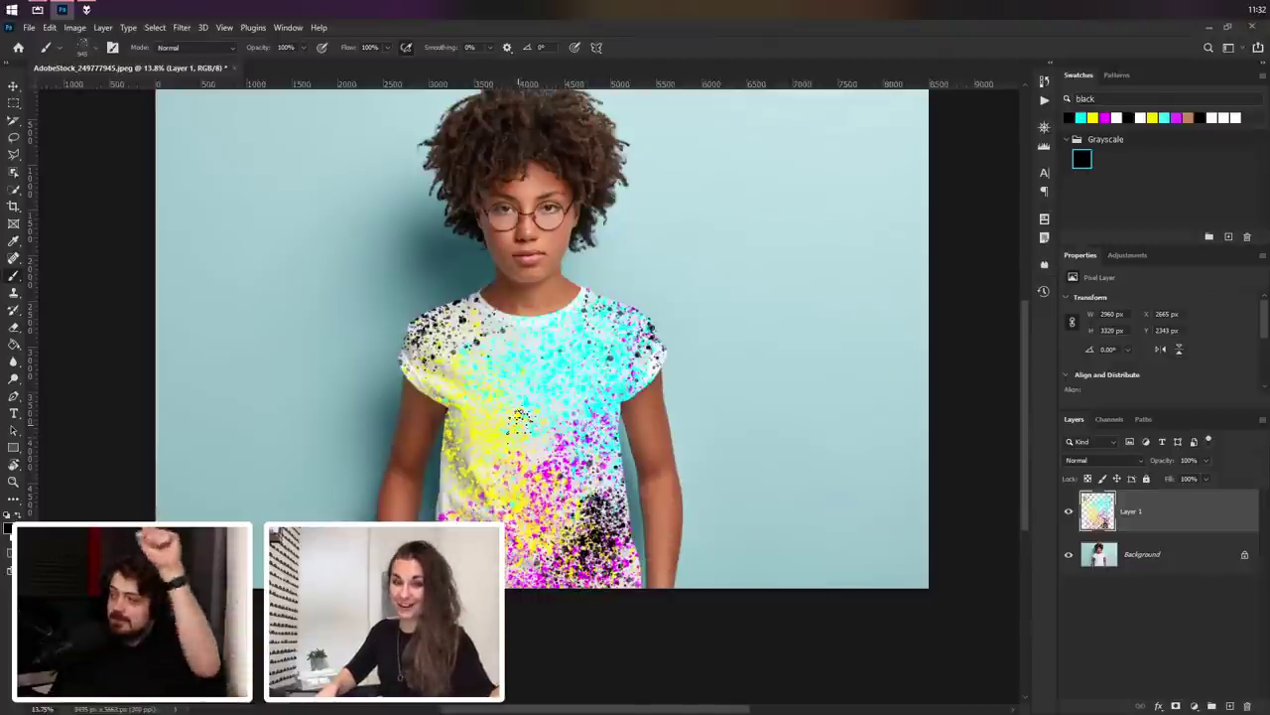
left_click(14, 86)
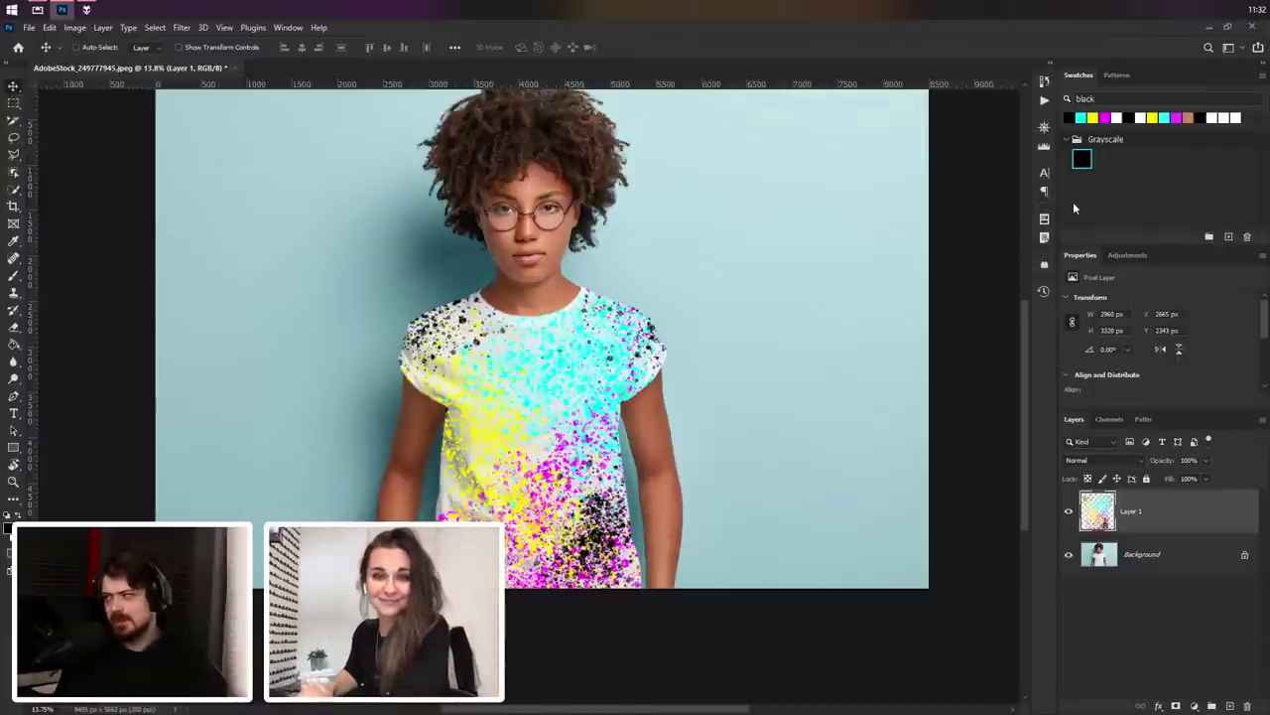
Step: Show the pattern presets, open the gradient presets in an enlarged view, and browse their groups down to Legacy Gradients
left_click(1118, 76)
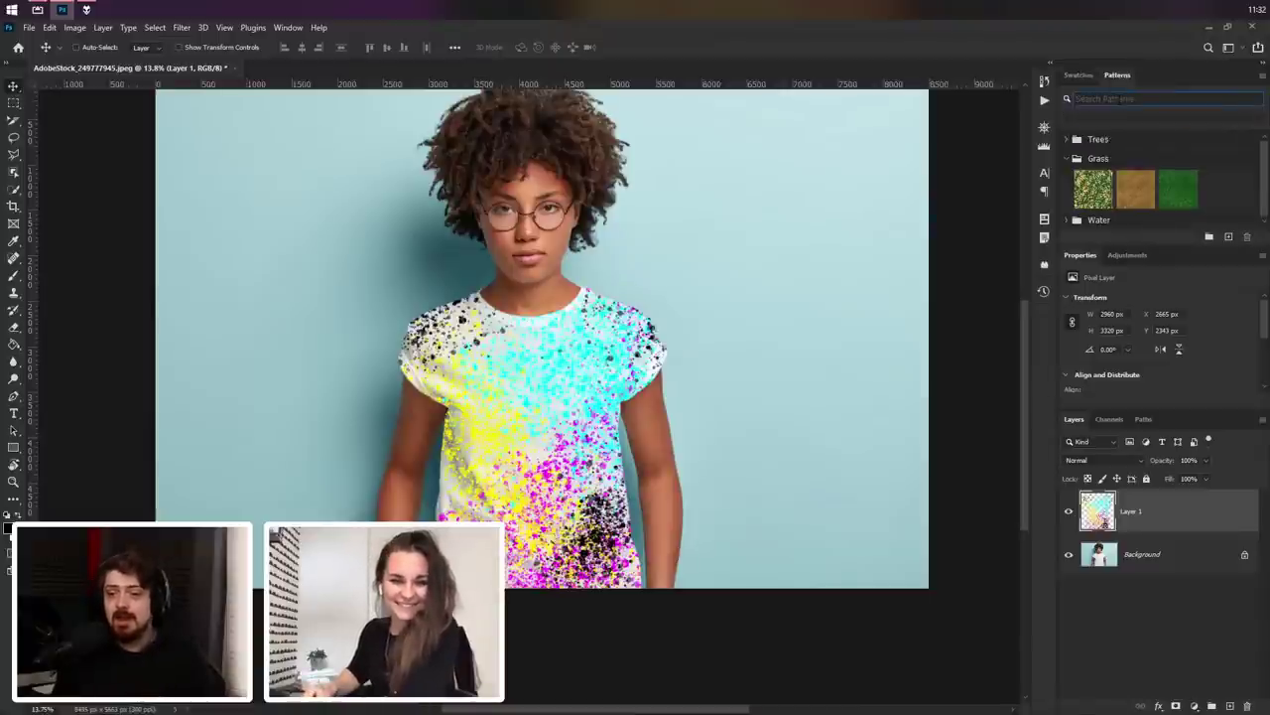
left_click(252, 27)
mouse_move(288, 27)
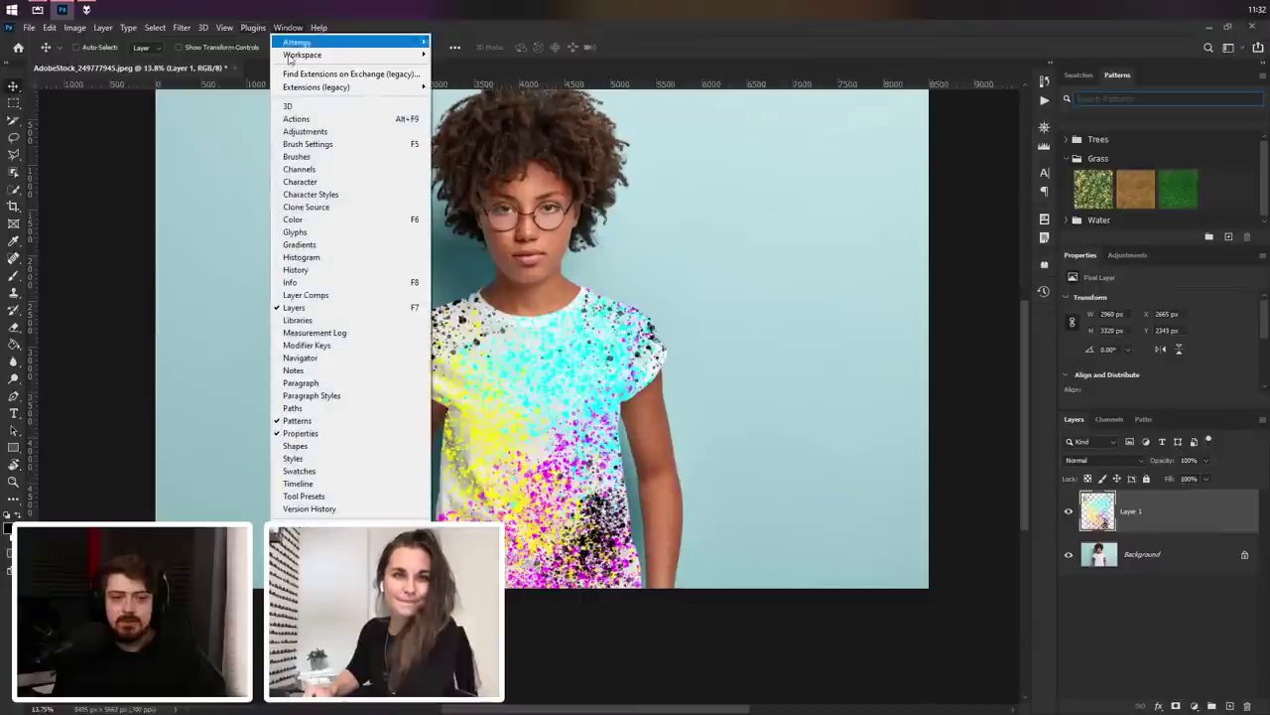
left_click(302, 245)
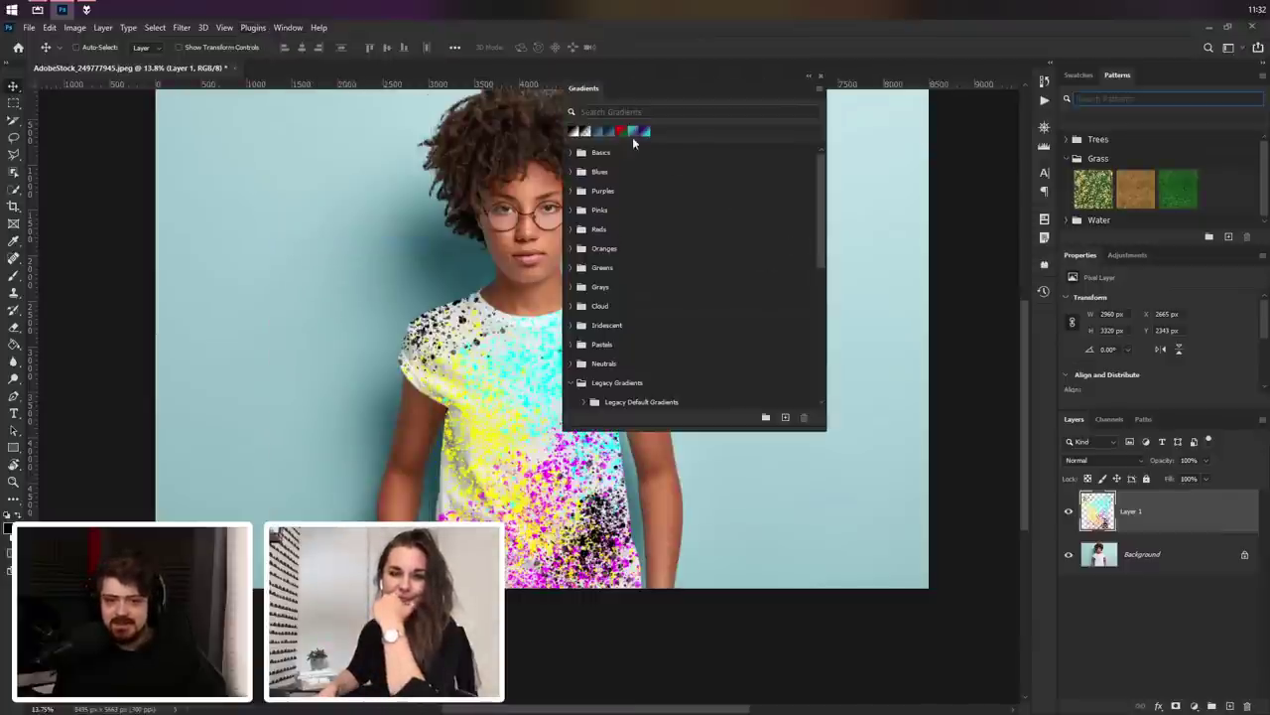
scroll(820, 366, "down", 1)
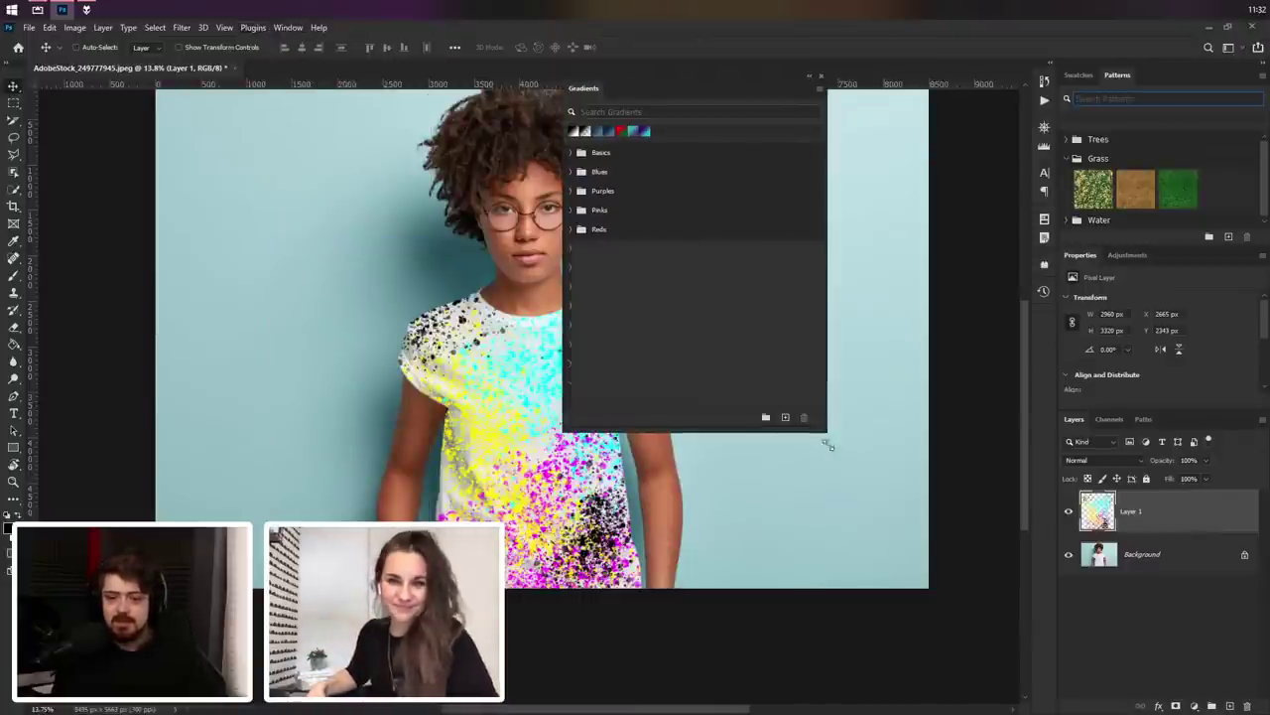
left_click_drag(828, 445, 991, 695)
scroll(844, 546, "down", 1)
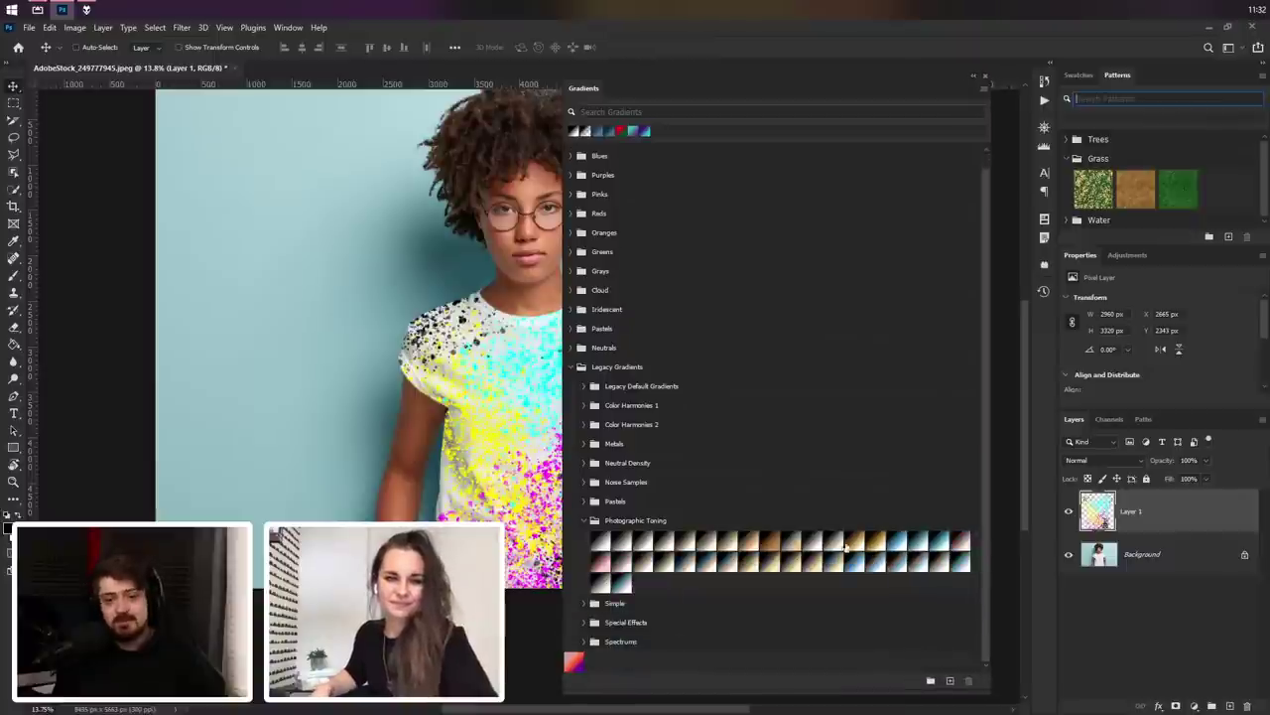
Step: Preview the Reds and Oranges gradient groups, close the gradient presets, and show the Trees pattern group
left_click(571, 215)
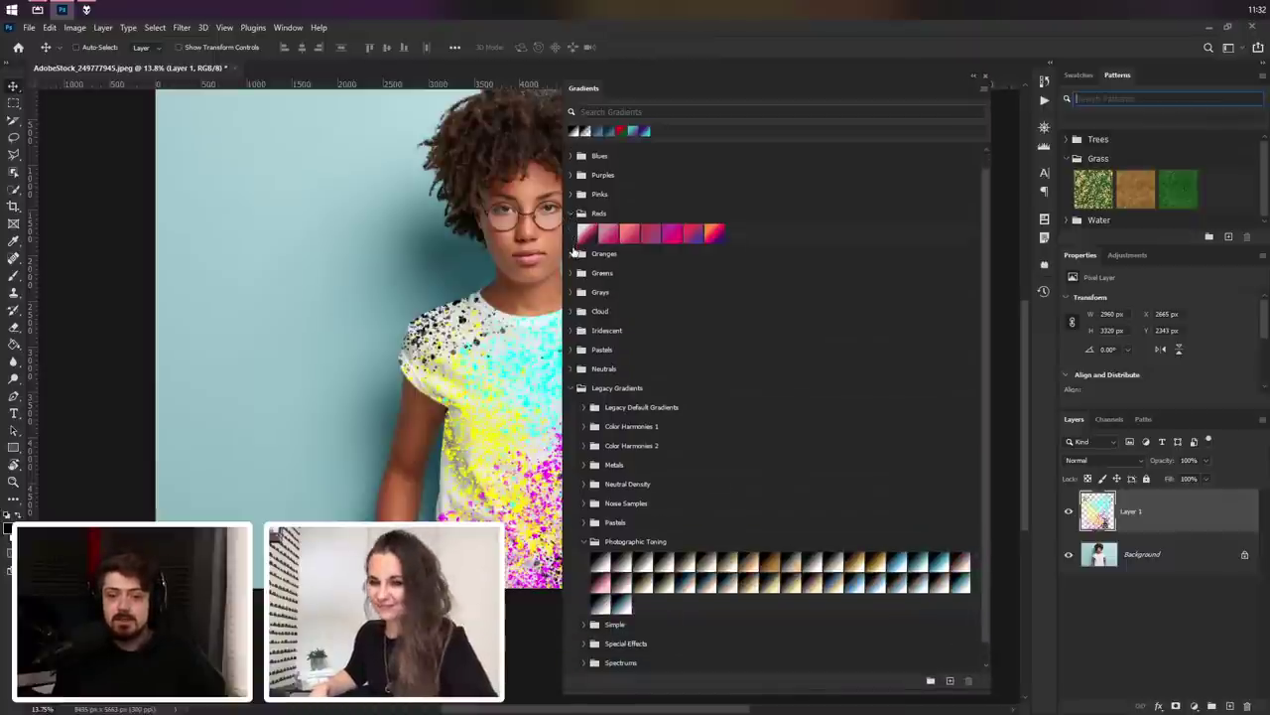
left_click(573, 254)
left_click(572, 296)
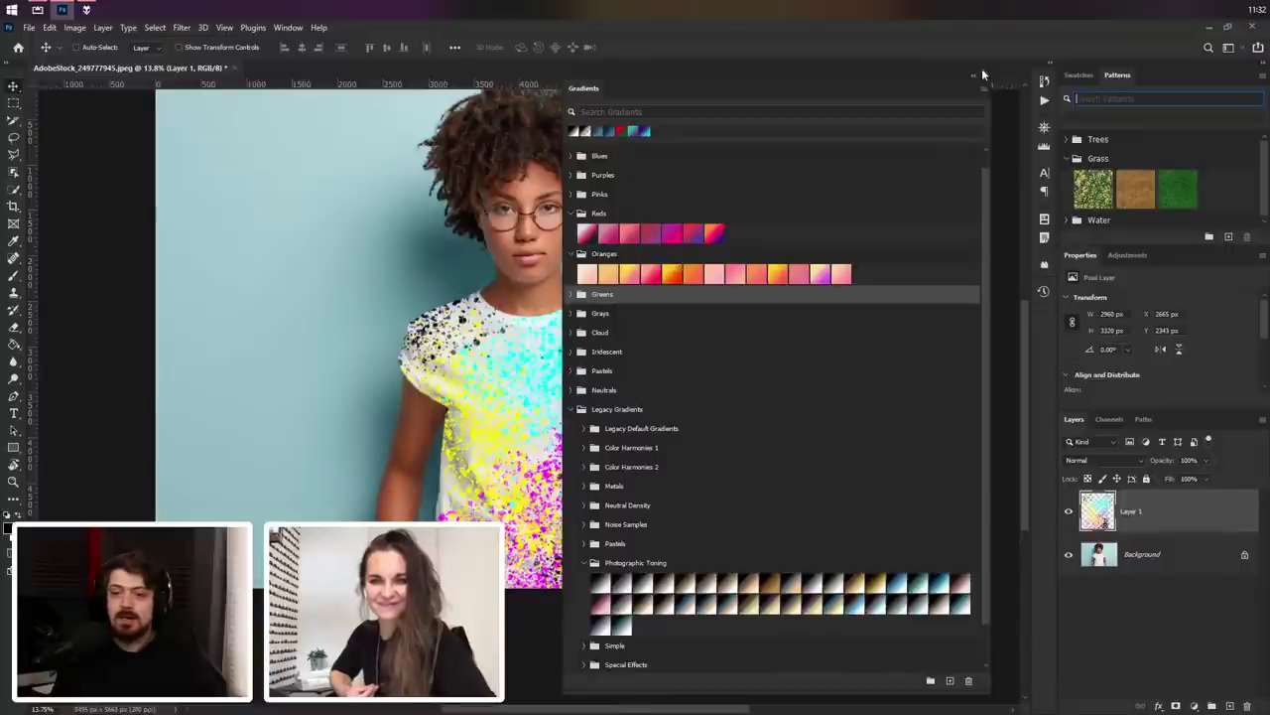
left_click(986, 78)
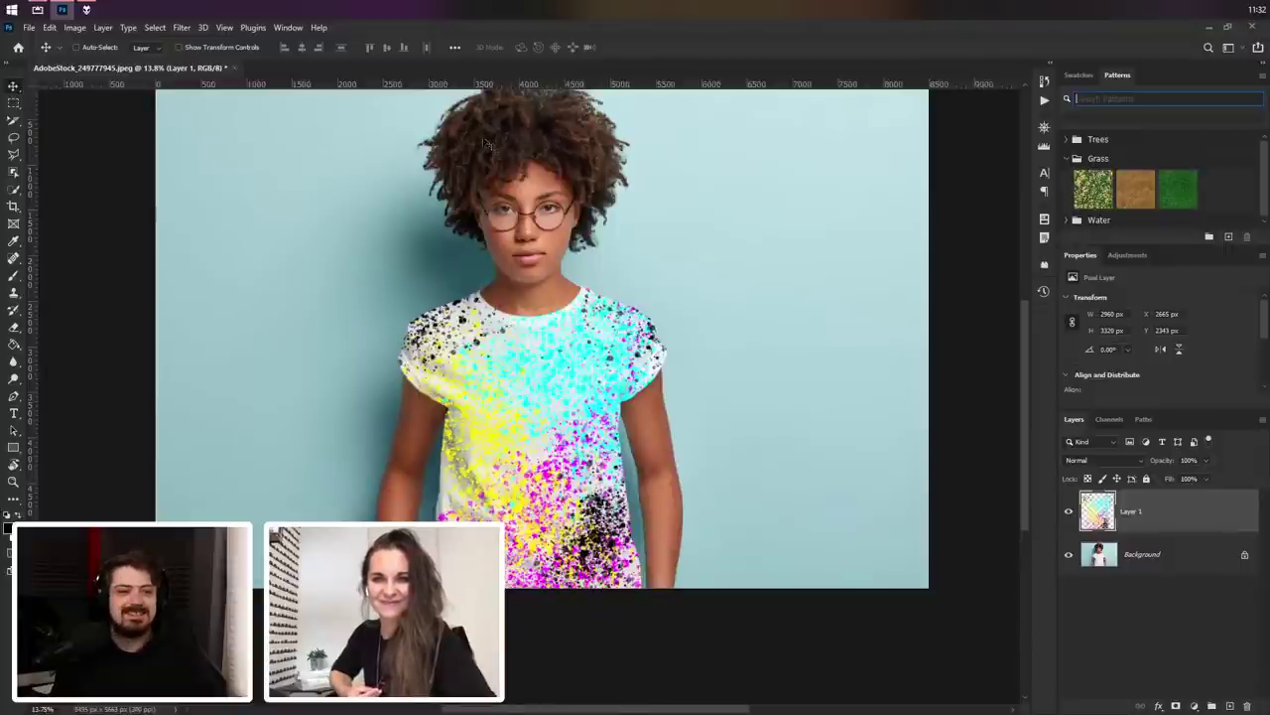
left_click(1067, 139)
left_click_drag(488, 244, 529, 316)
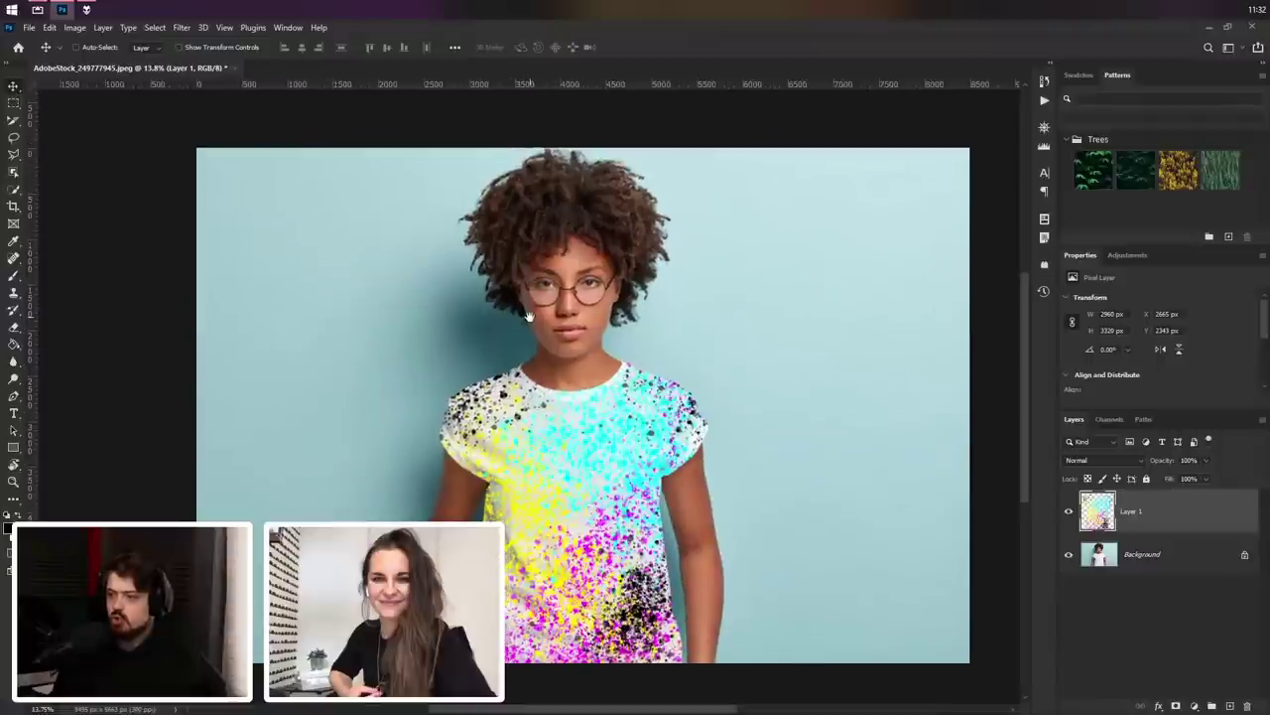
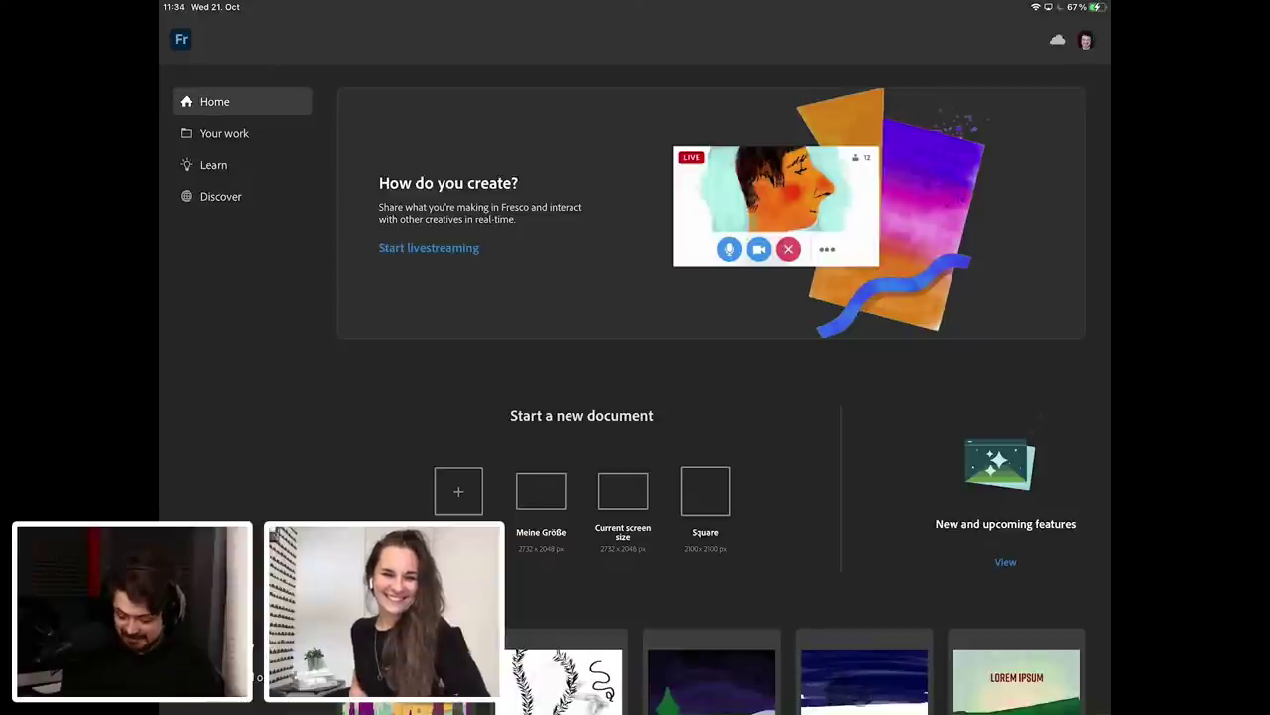
Step: Switch to Adobe Fresco and create a custom-size 2732 × 2048 px landscape document with a white background
scroll(712, 397, "down", 2)
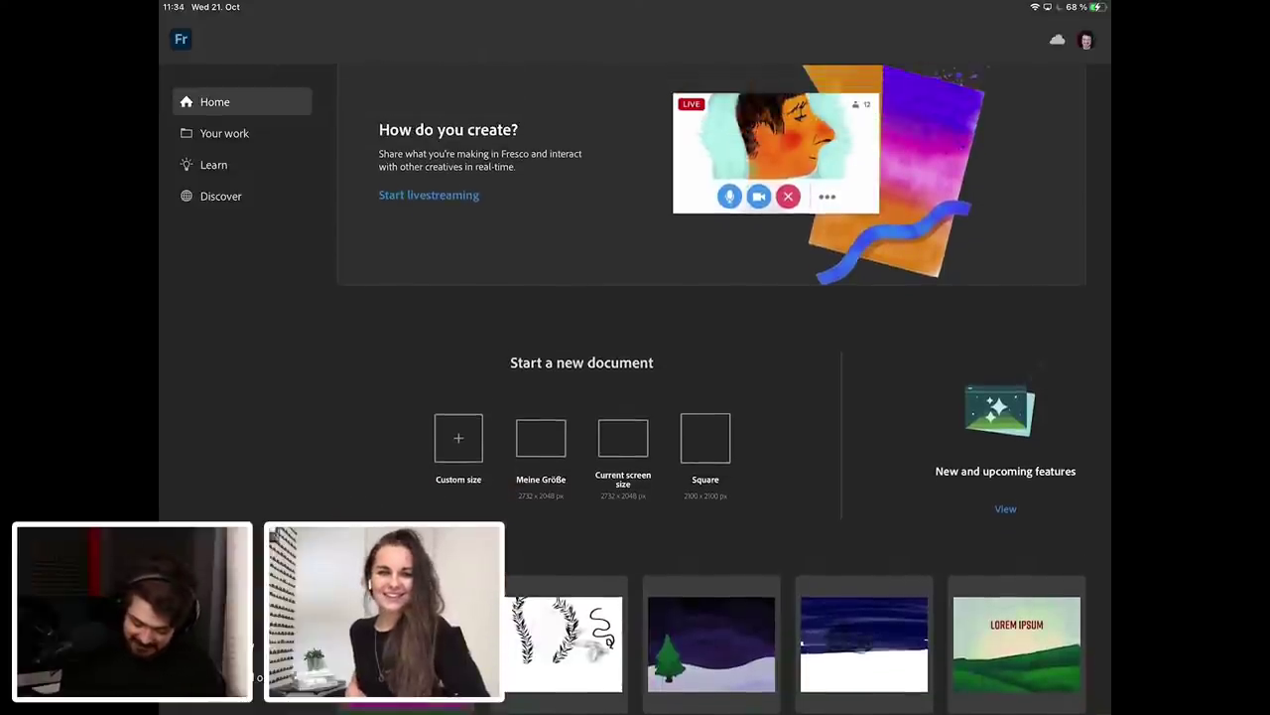
scroll(459, 437, "down", 2)
left_click(459, 340)
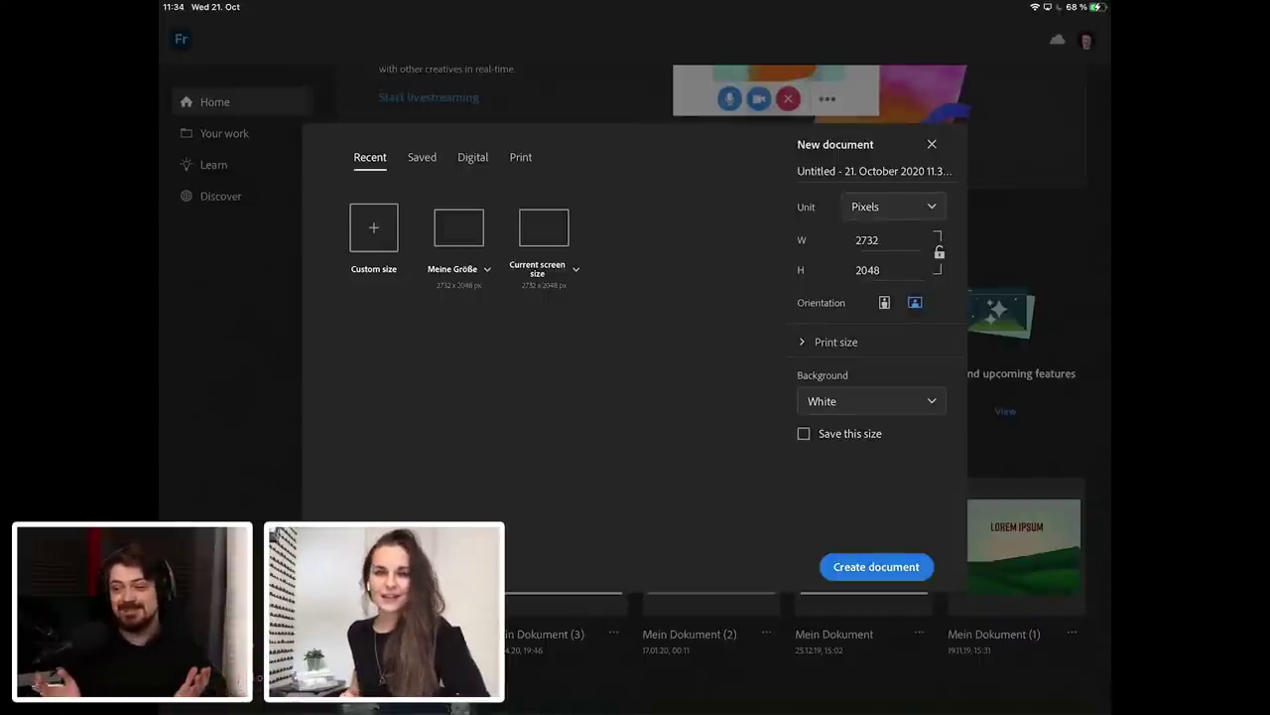
left_click(876, 566)
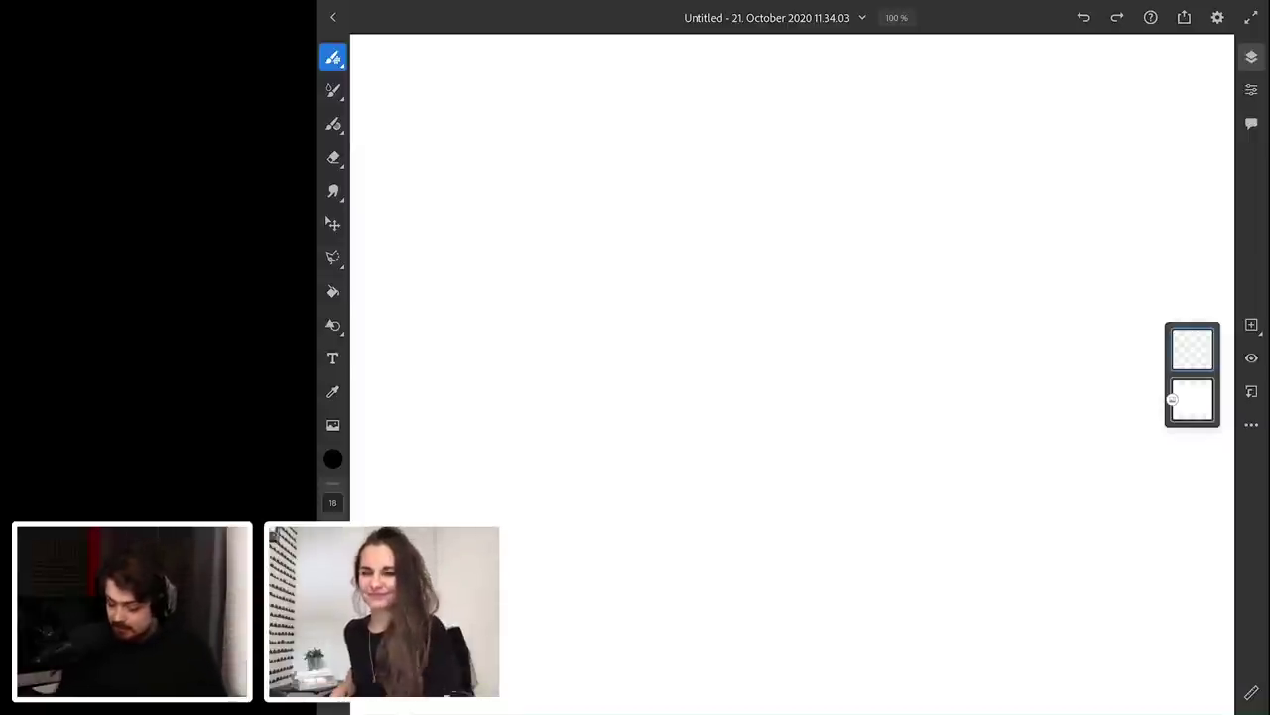
Step: Choose the Charcoal pencil from the Charcoal pixel brushes
left_click(333, 57)
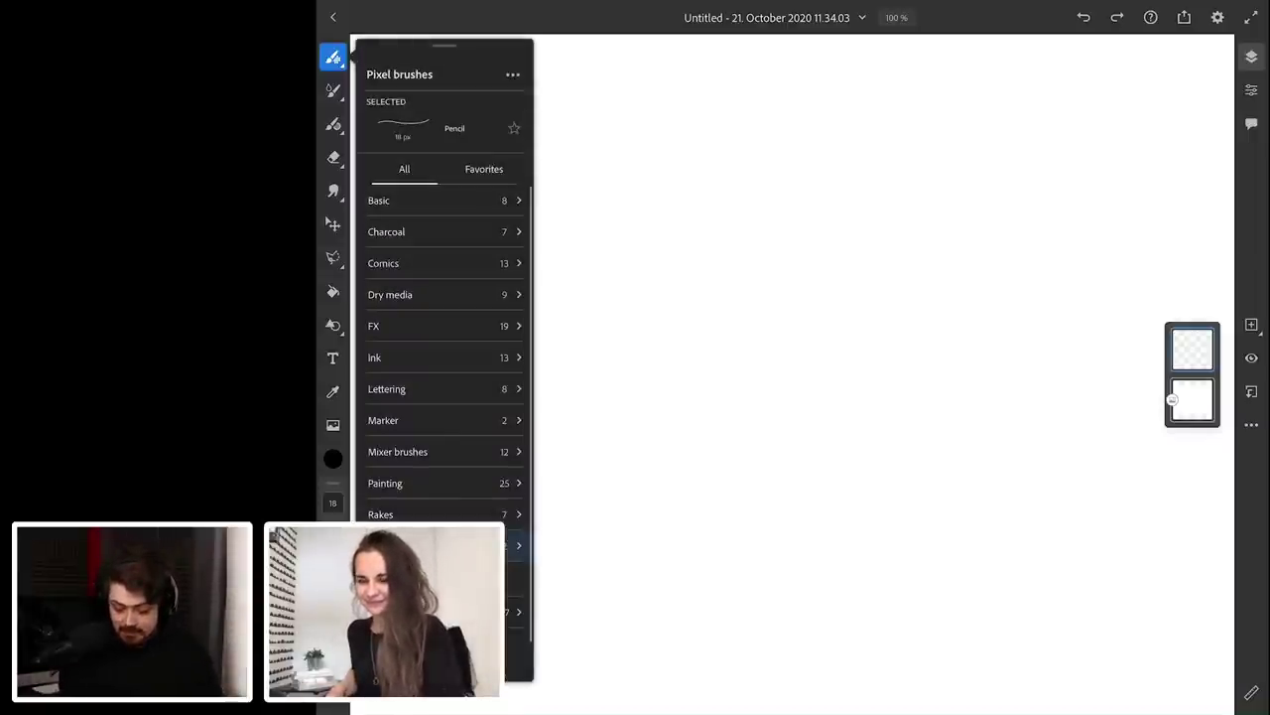
left_click(397, 231)
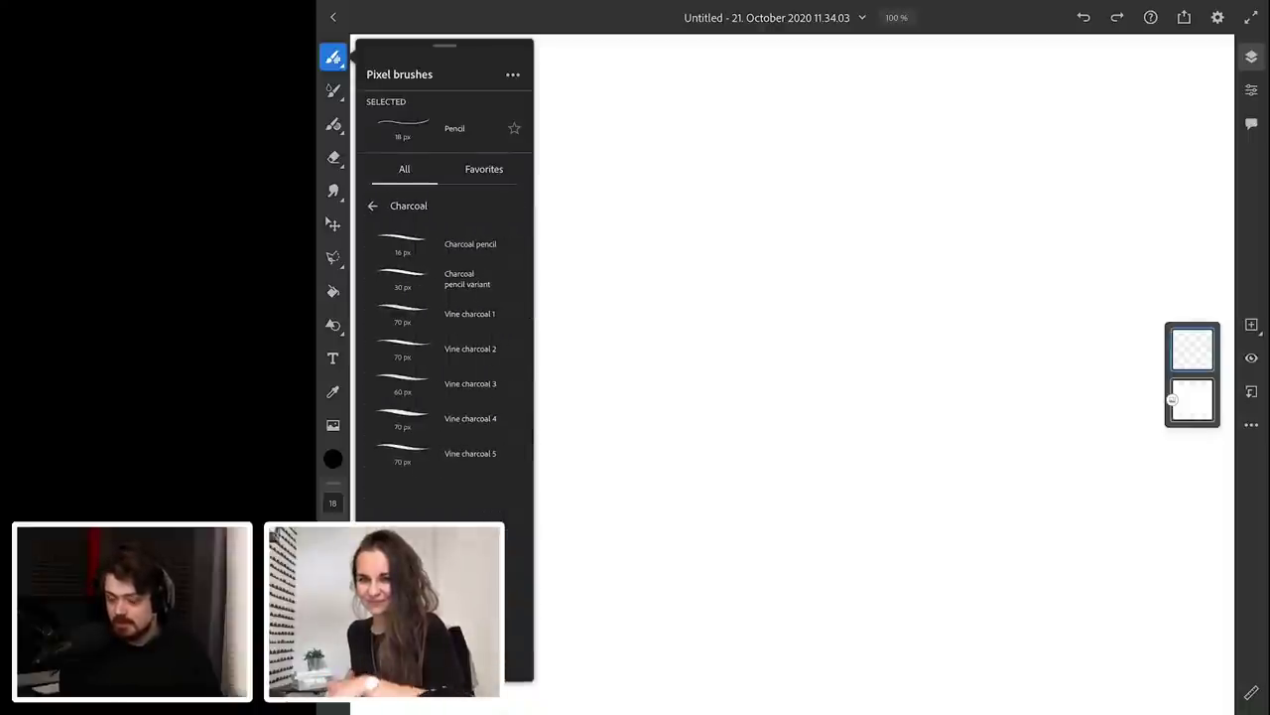
left_click(402, 243)
Step: Try the Charcoal pencil with a large zigzag and looping scribbles across the canvas, then undo them
mouse_move(653, 216)
left_mouse_down()
mouse_move(847, 187)
mouse_move(978, 425)
mouse_move(1072, 553)
left_mouse_up()
mouse_move(831, 270)
left_mouse_down()
mouse_move(899, 260)
mouse_move(953, 298)
mouse_move(1055, 317)
mouse_move(1022, 367)
left_mouse_up()
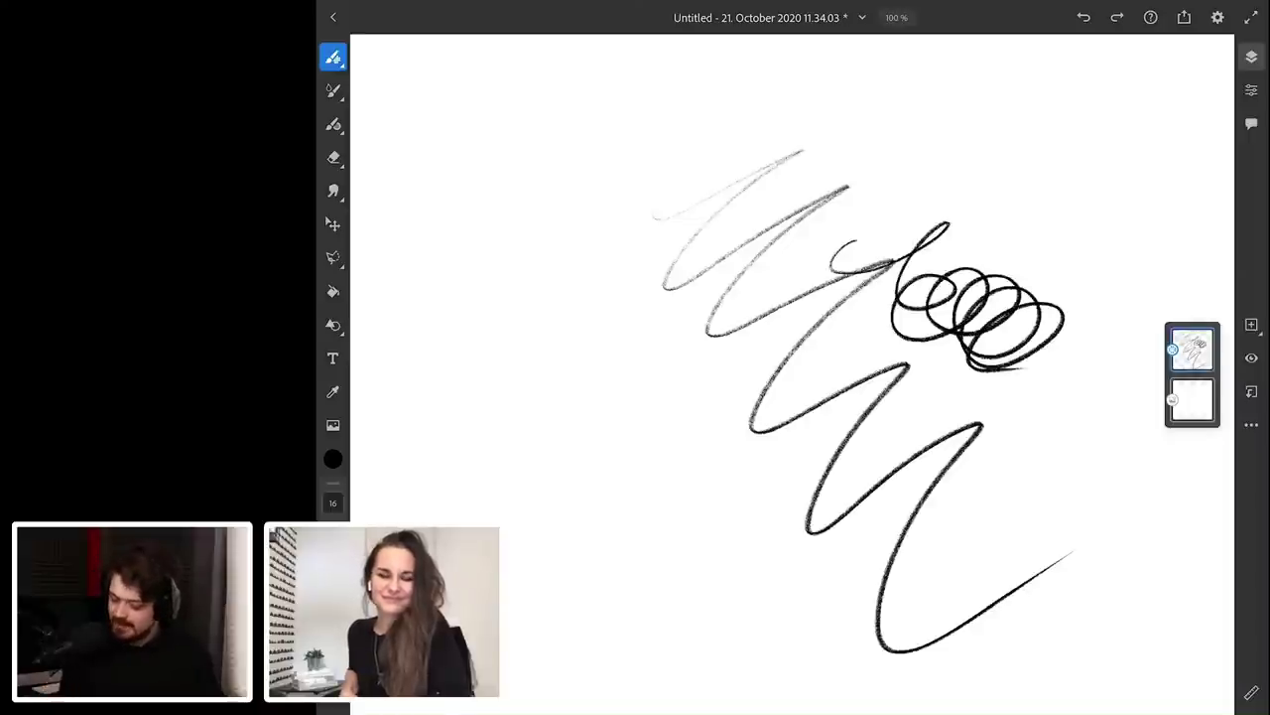
key("ctrl+z")
key("ctrl+z")
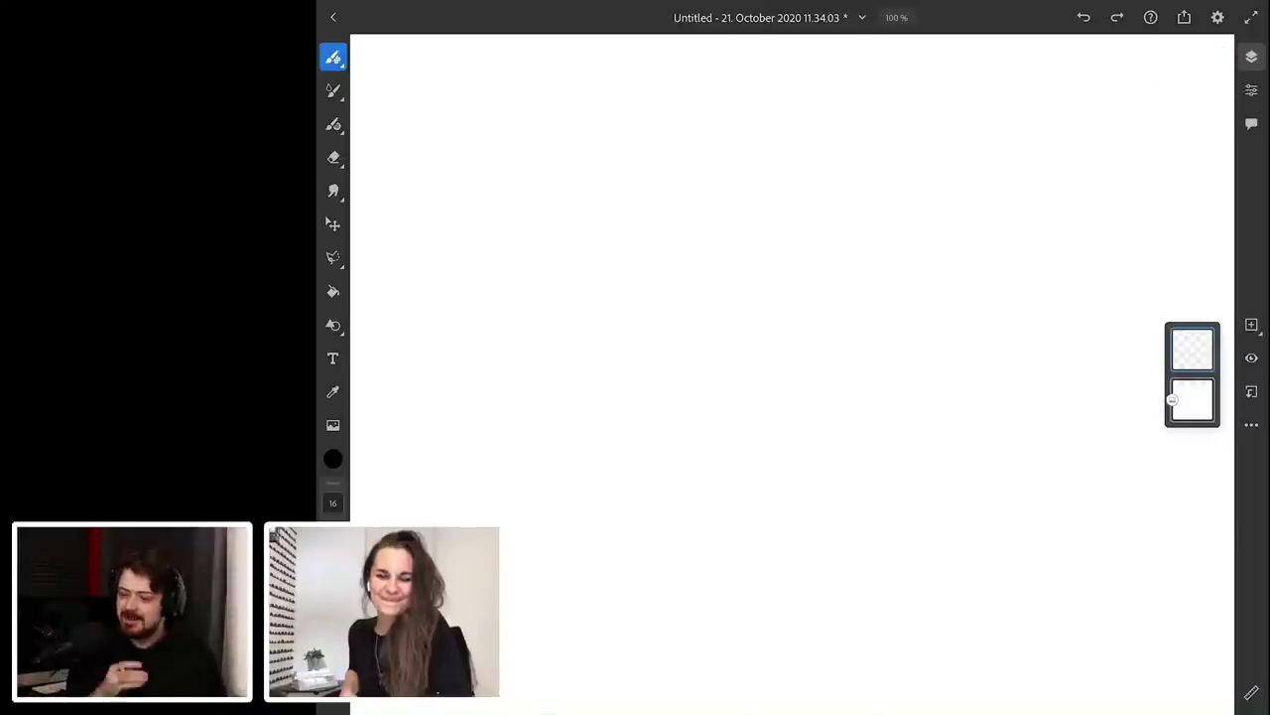
Step: Set the brush smoothing to 100
left_click(333, 481)
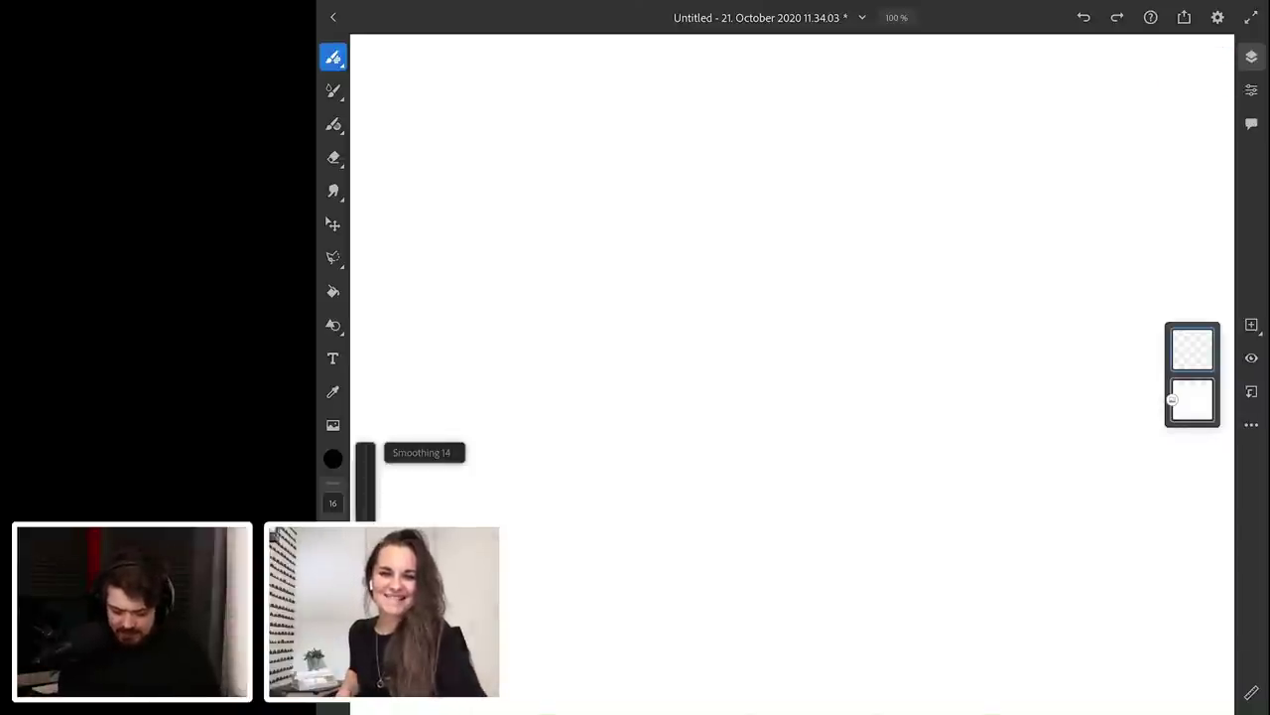
left_click_drag(366, 518, 365, 452)
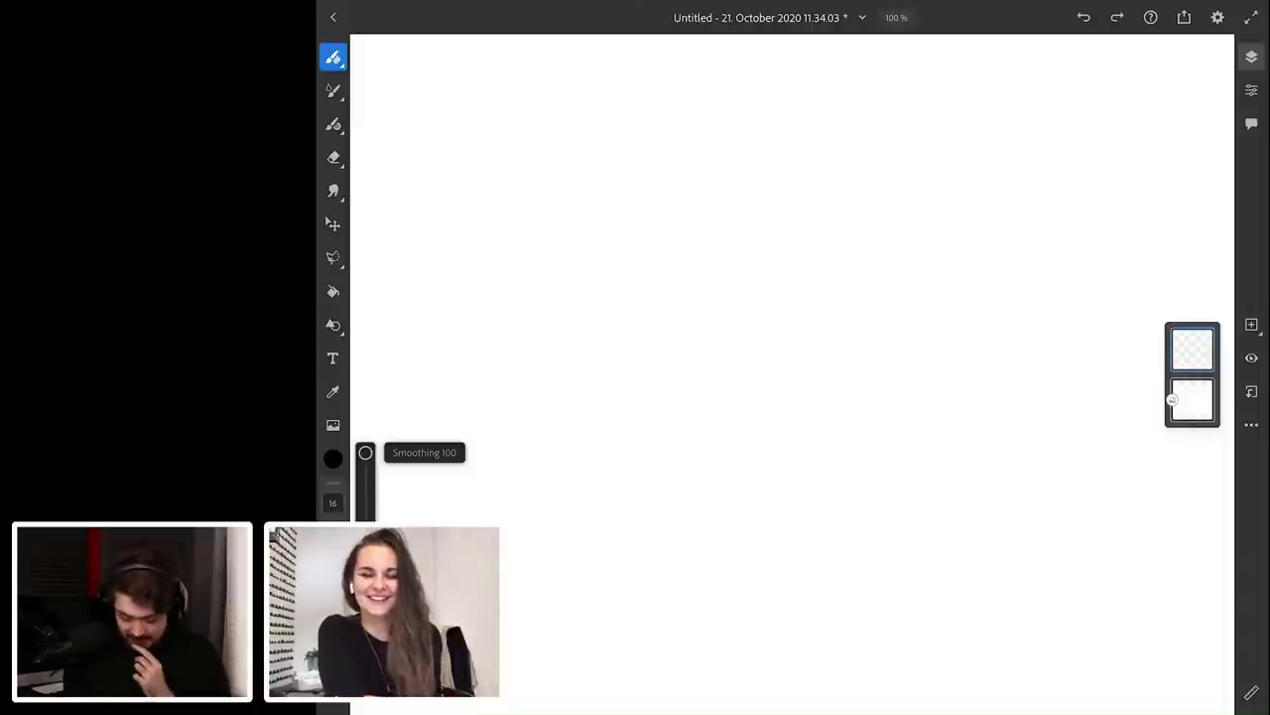
Step: Activate the shapes tool, examine the Demo library shapes, and return to the shape group list
left_click(332, 325)
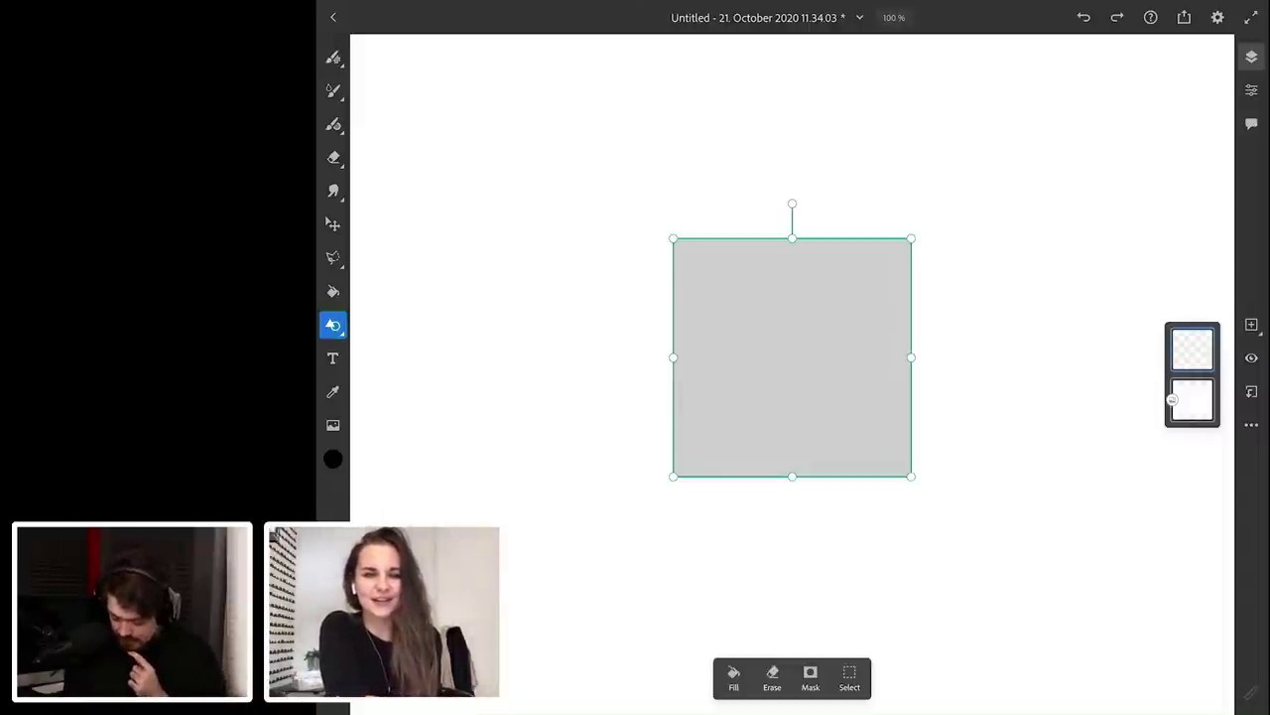
left_click(333, 325)
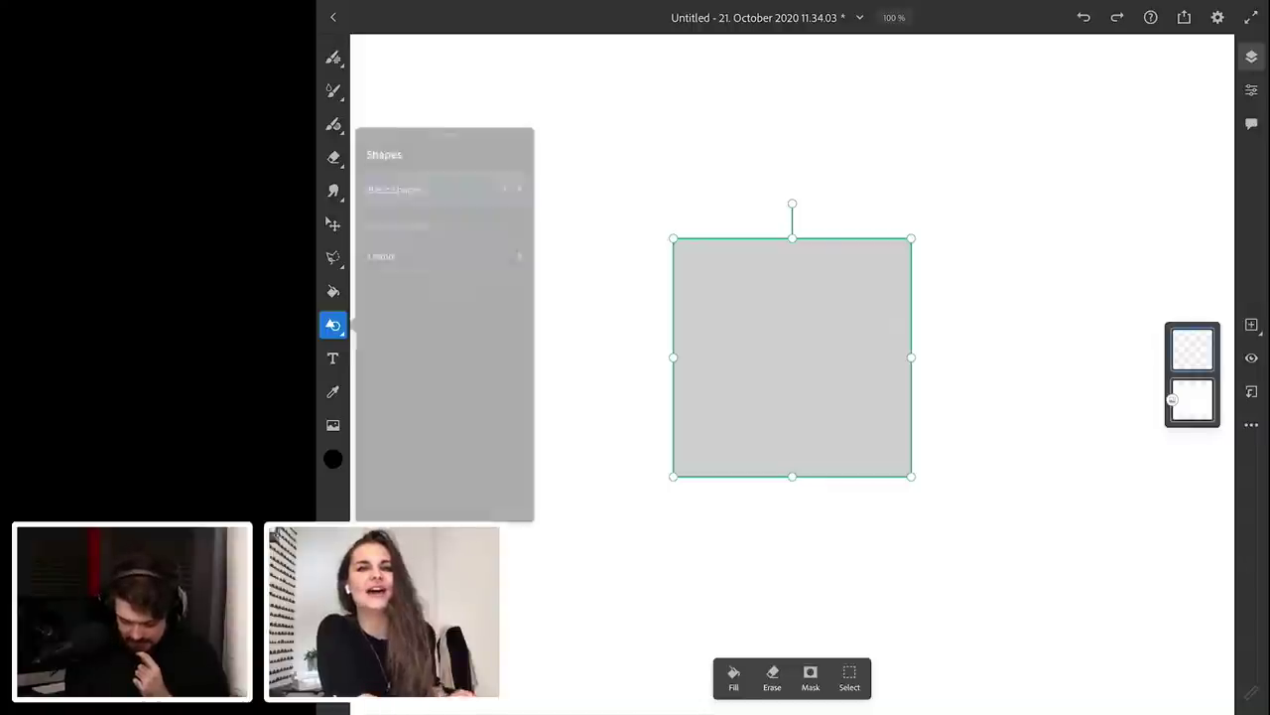
left_click(397, 256)
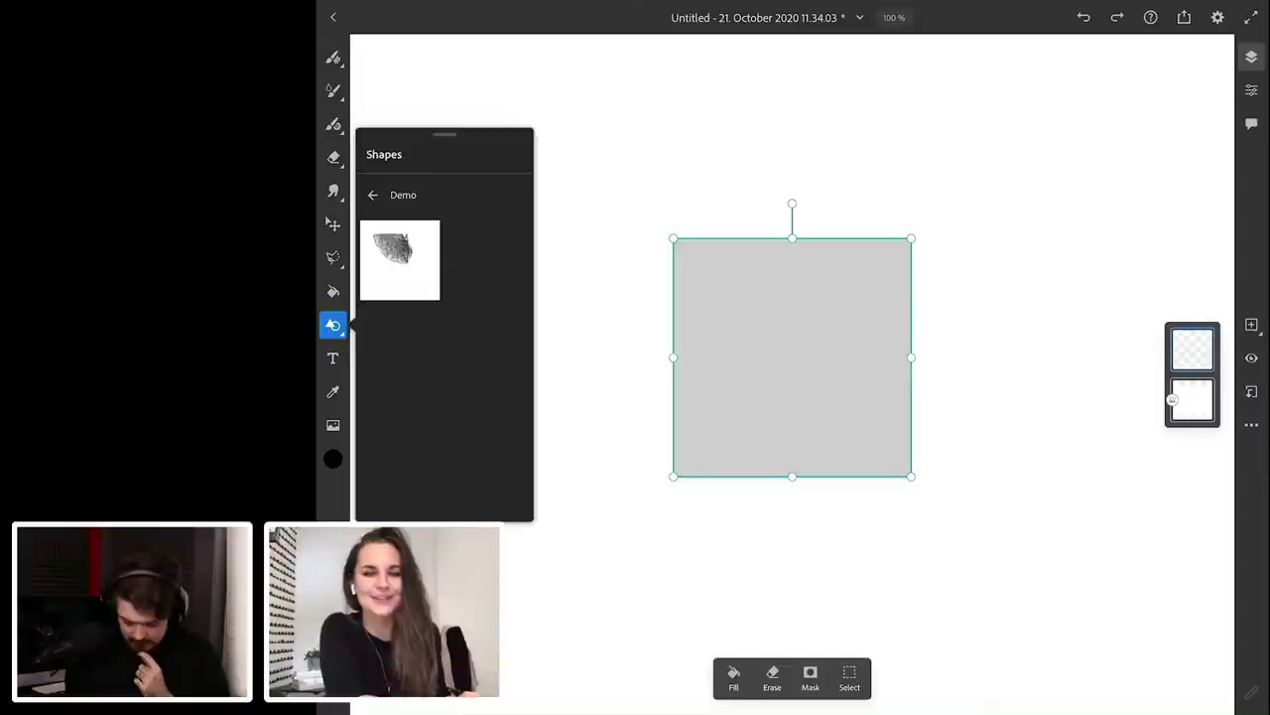
left_click(332, 325)
left_click(332, 324)
left_click(372, 194)
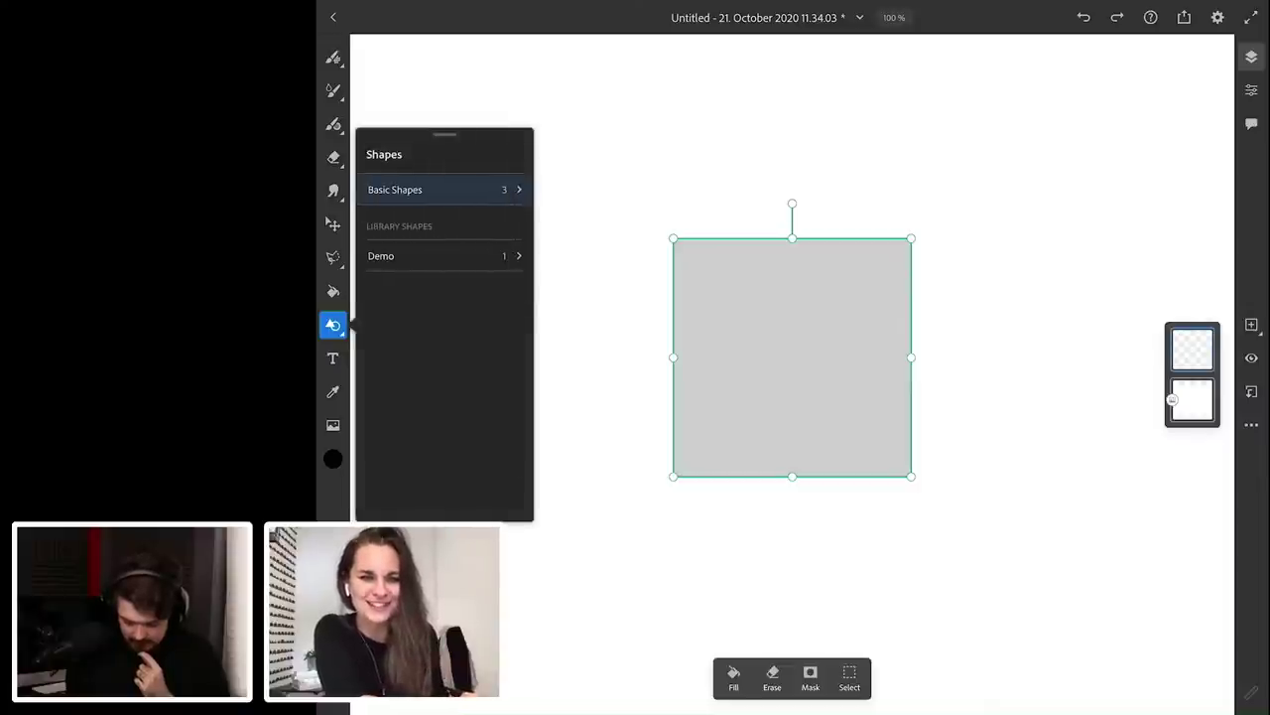
Step: Fill the basic circle shape in black on a pixel layer, add an empty layer above it, and return to the pixel brush
left_click(395, 189)
left_click(401, 233)
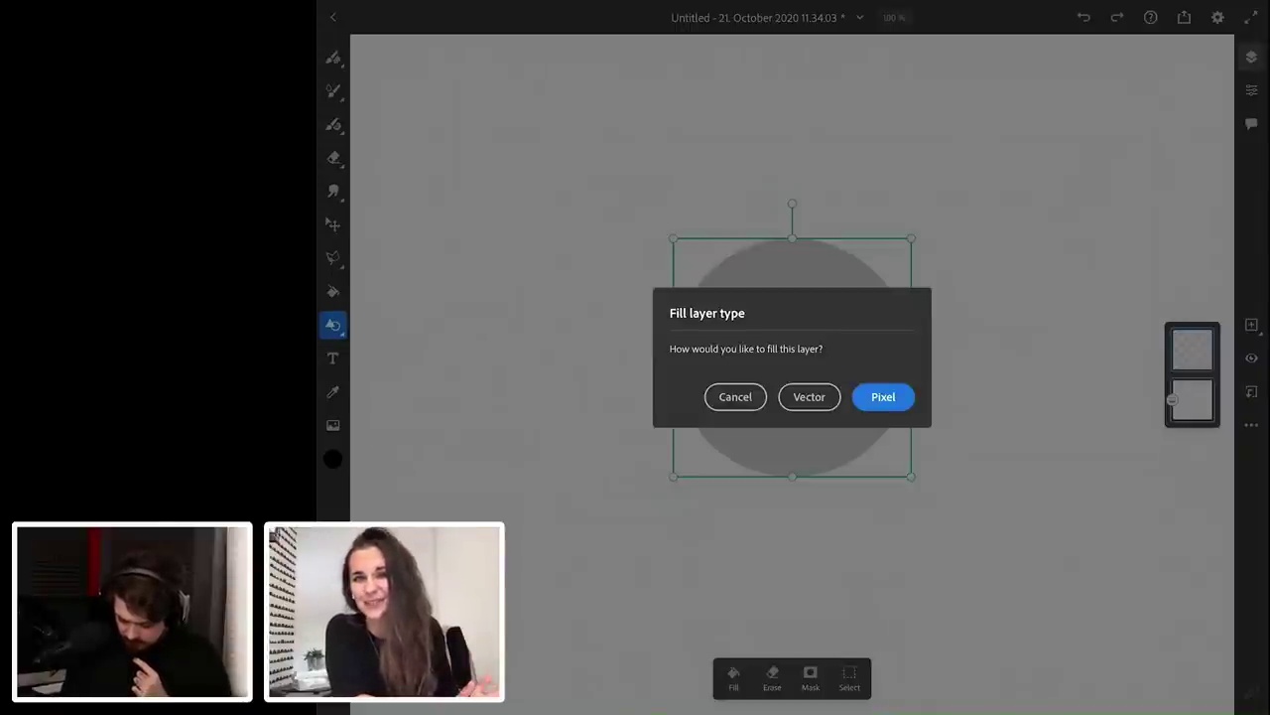
key("Return")
left_click(1252, 325)
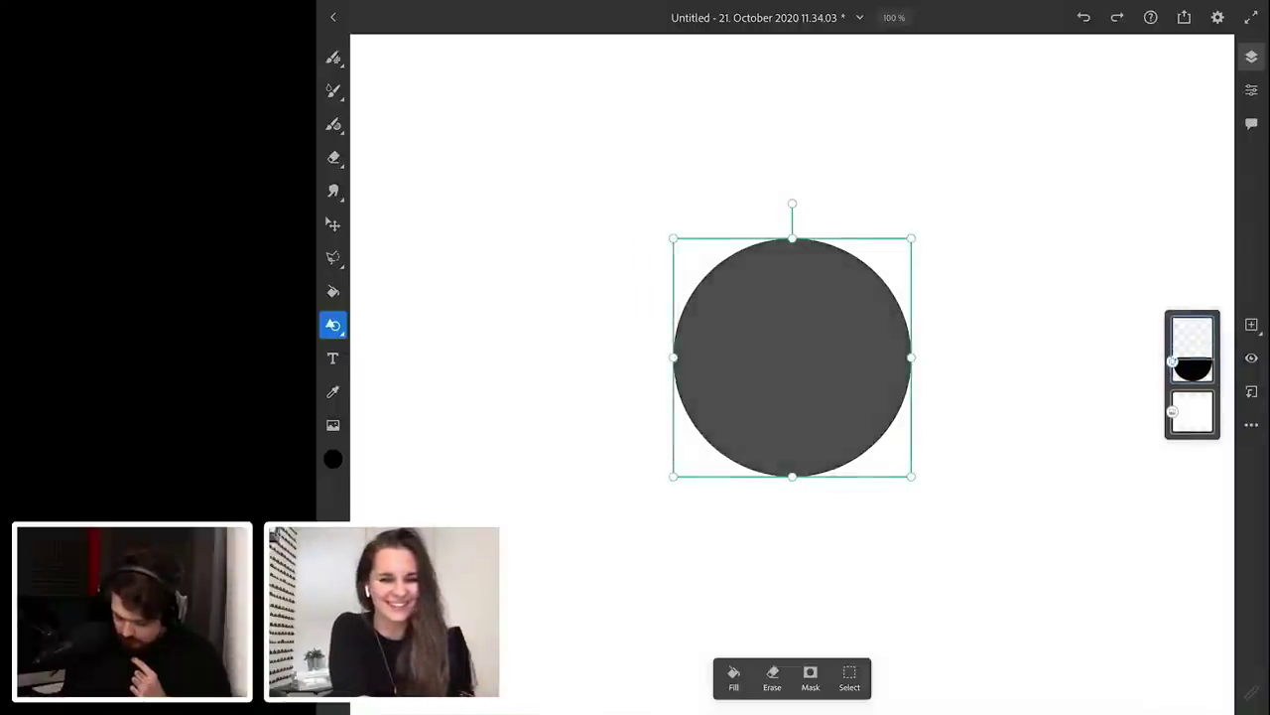
key("b")
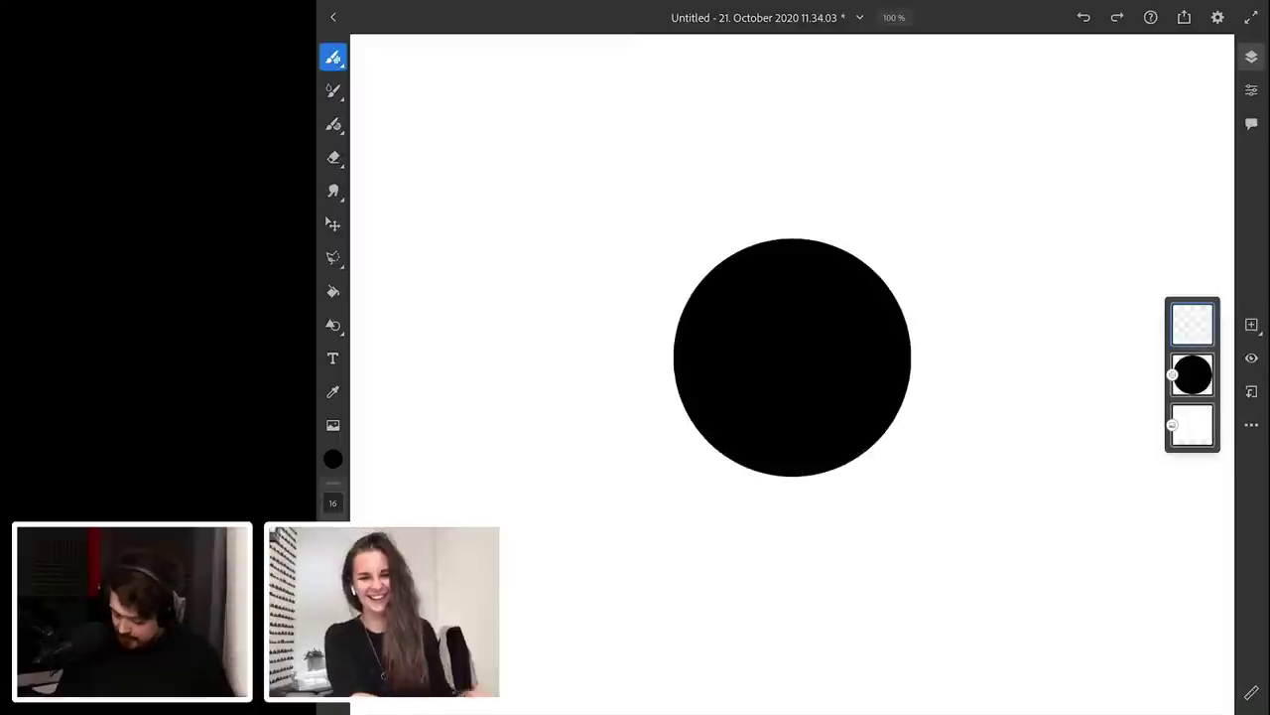
Step: Lower the opacity of the circle's layer until the circle is light grey
left_click(1192, 375)
left_click(1192, 375)
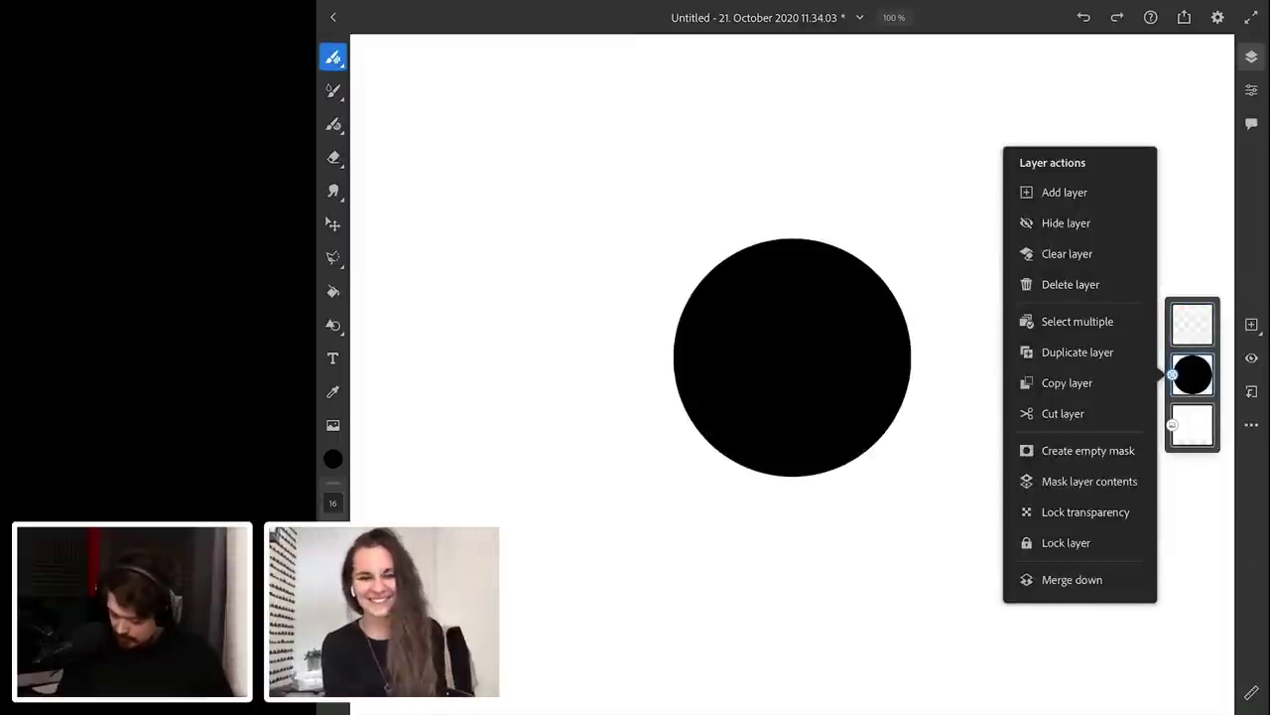
left_click(1252, 89)
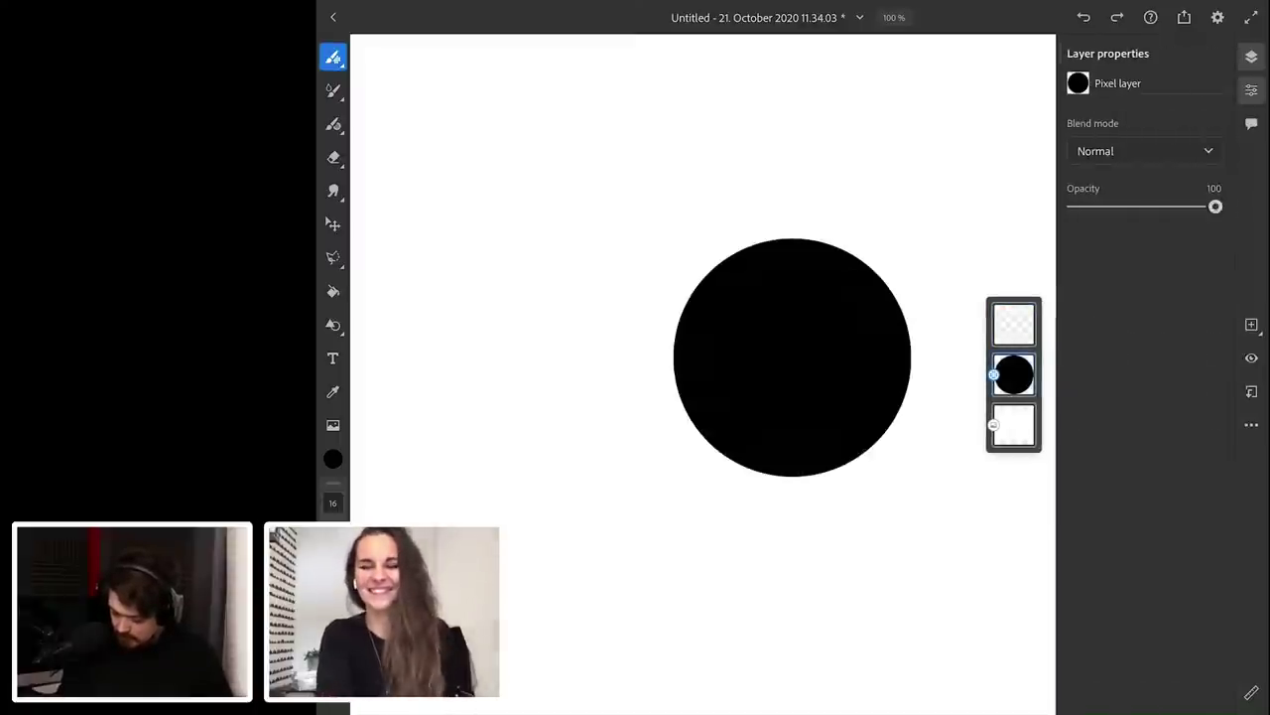
left_click_drag(1216, 206, 1100, 207)
left_click(1252, 89)
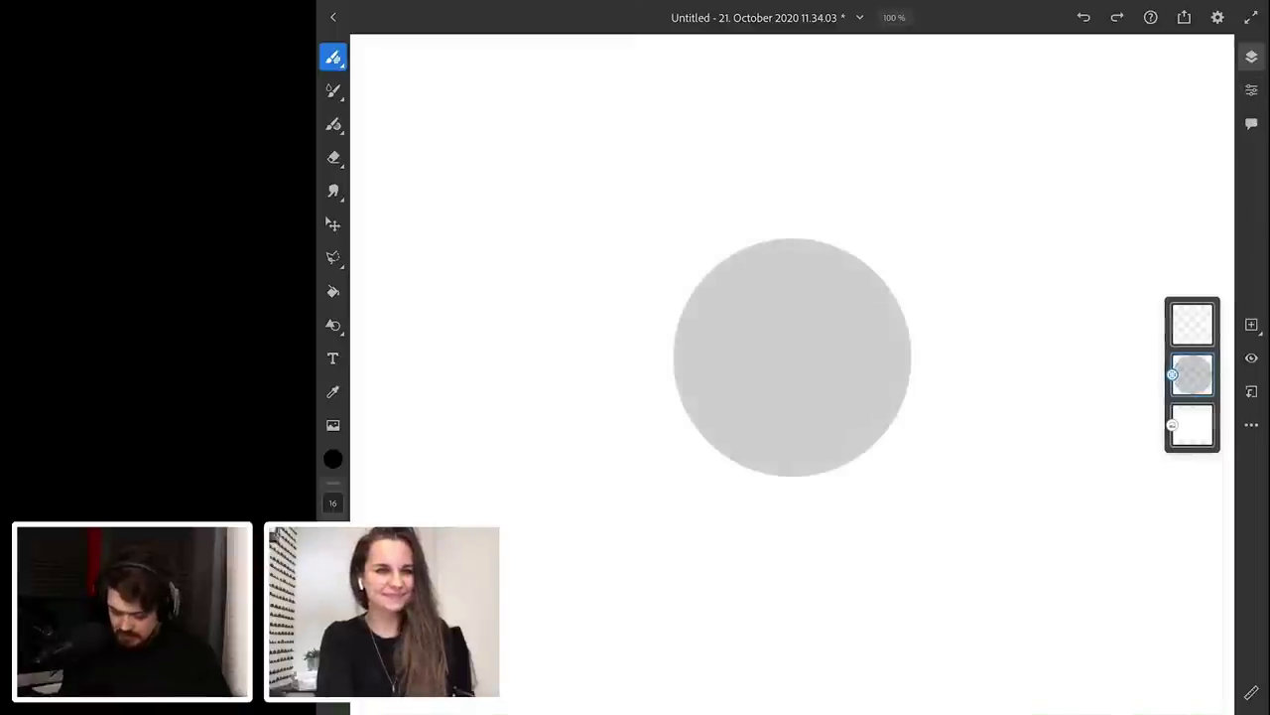
Step: Try a scribble on the circle's layer, undo it, and make the empty top layer active, undoing the test stroke there as well
mouse_move(536, 184)
left_mouse_down()
mouse_move(585, 222)
mouse_move(643, 300)
left_mouse_up()
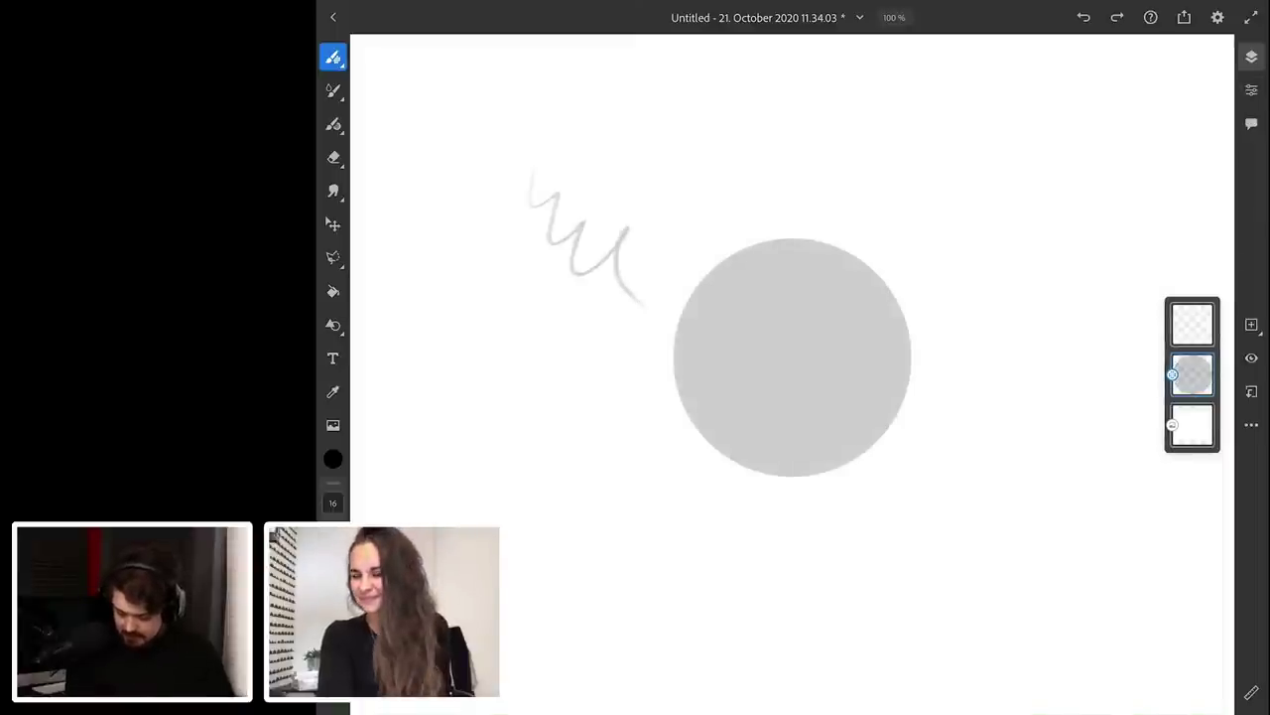
key("ctrl+z")
left_click(1192, 324)
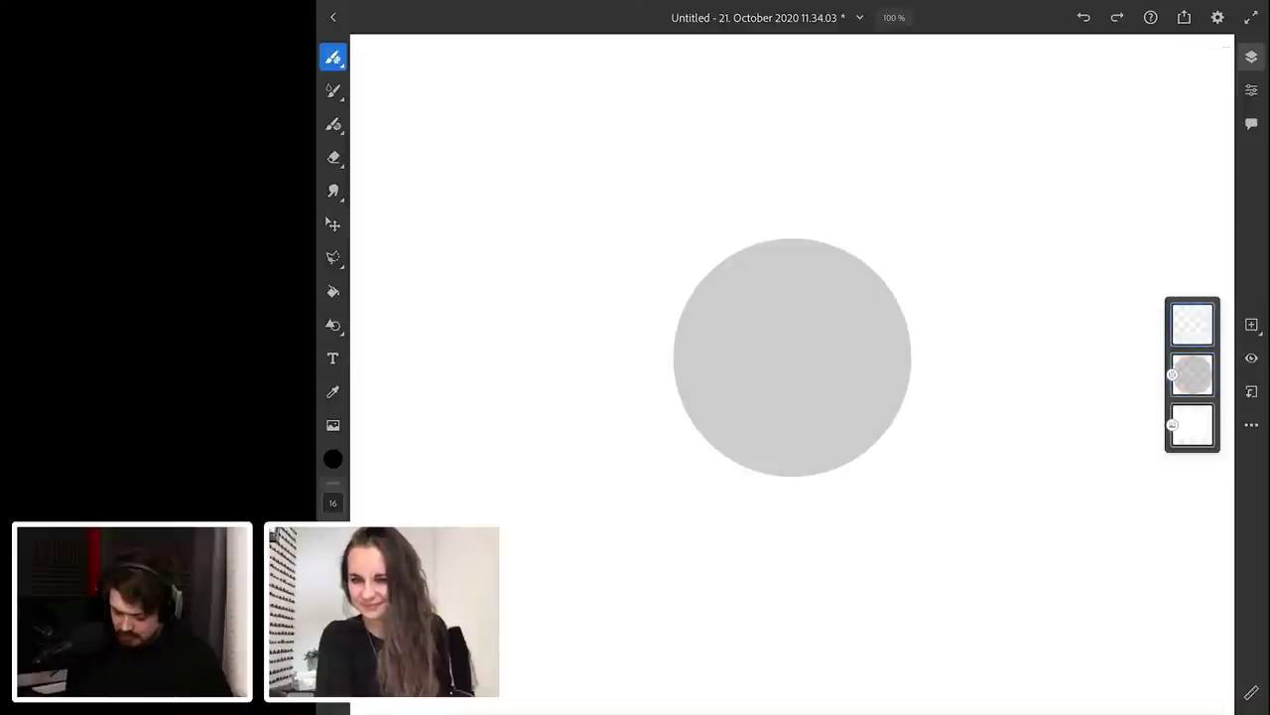
mouse_move(744, 114)
left_mouse_down()
mouse_move(845, 171)
mouse_move(958, 198)
left_mouse_up()
key("ctrl+z")
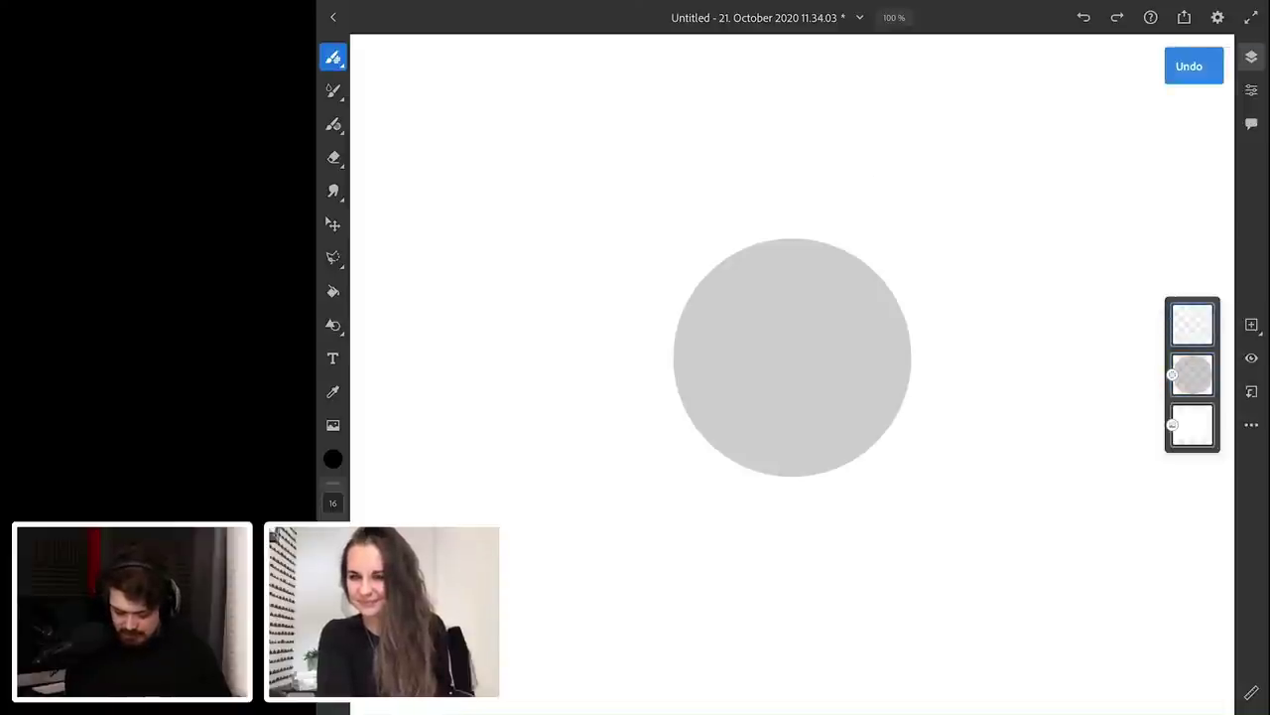
Step: Set the brush size to 20 and draw a light bulb outline around the grey circle, tapering to an open neck below
left_click(333, 503)
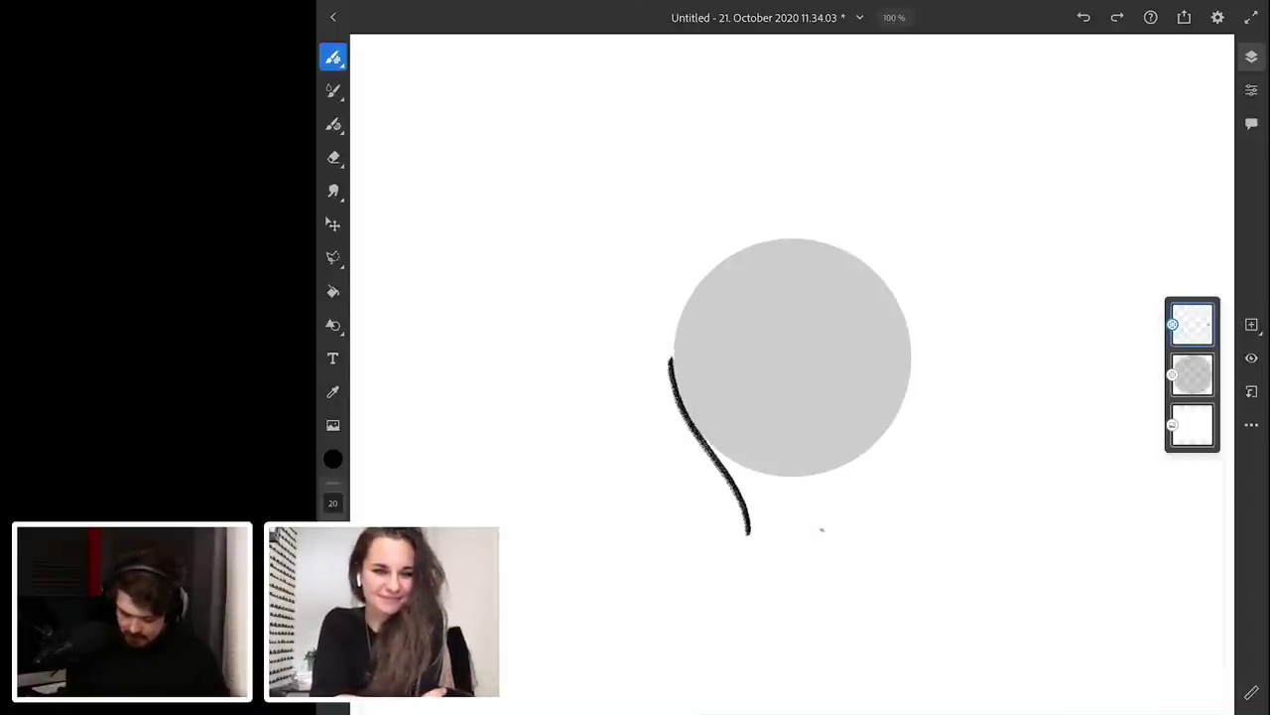
left_click_drag(671, 357, 684, 305)
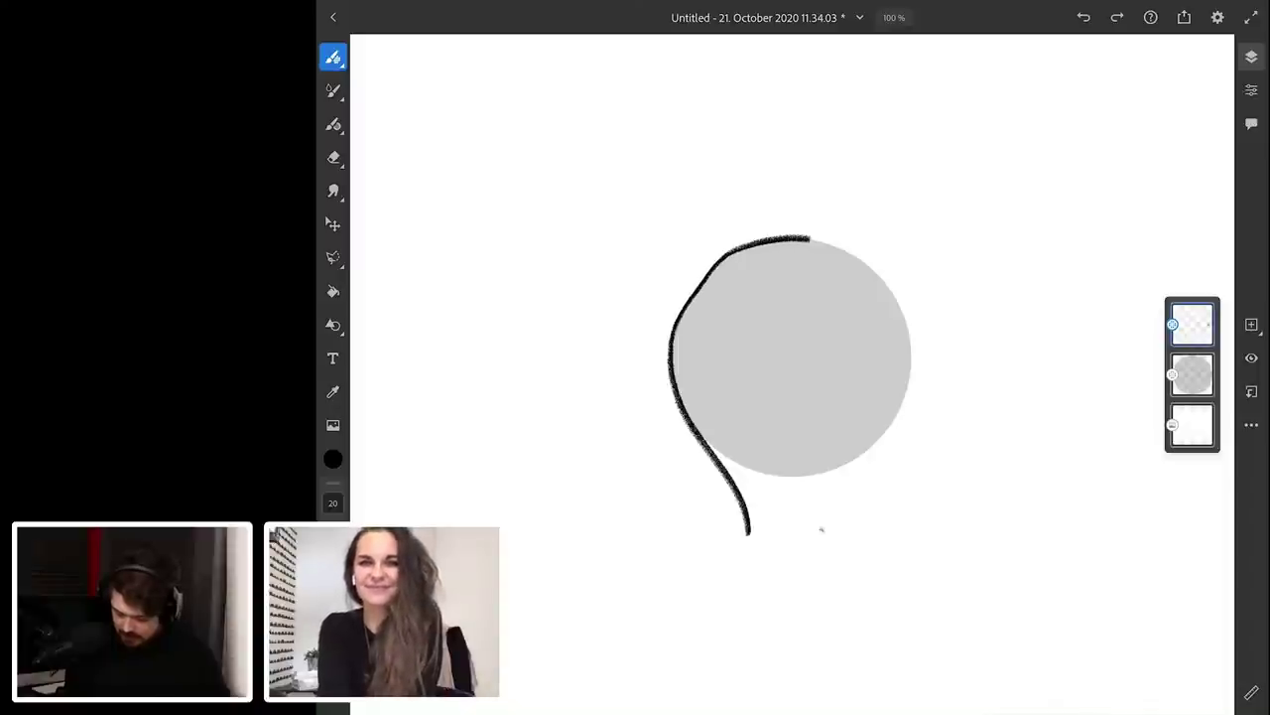
mouse_move(909, 338)
left_mouse_down()
mouse_move(910, 399)
mouse_move(878, 456)
left_mouse_up()
left_click_drag(847, 499, 832, 533)
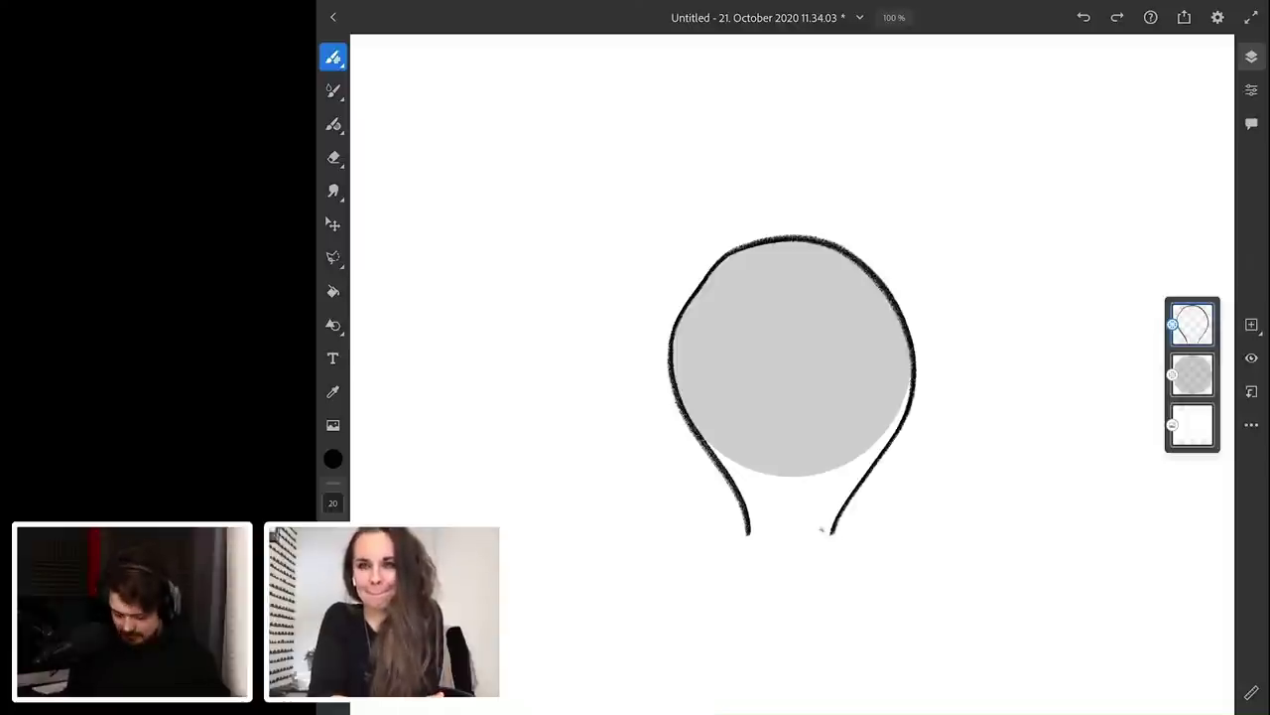
Step: Draw a zigzag screw-thread edge below the right end of the bulb's neck
scroll(821, 530, "up", 5)
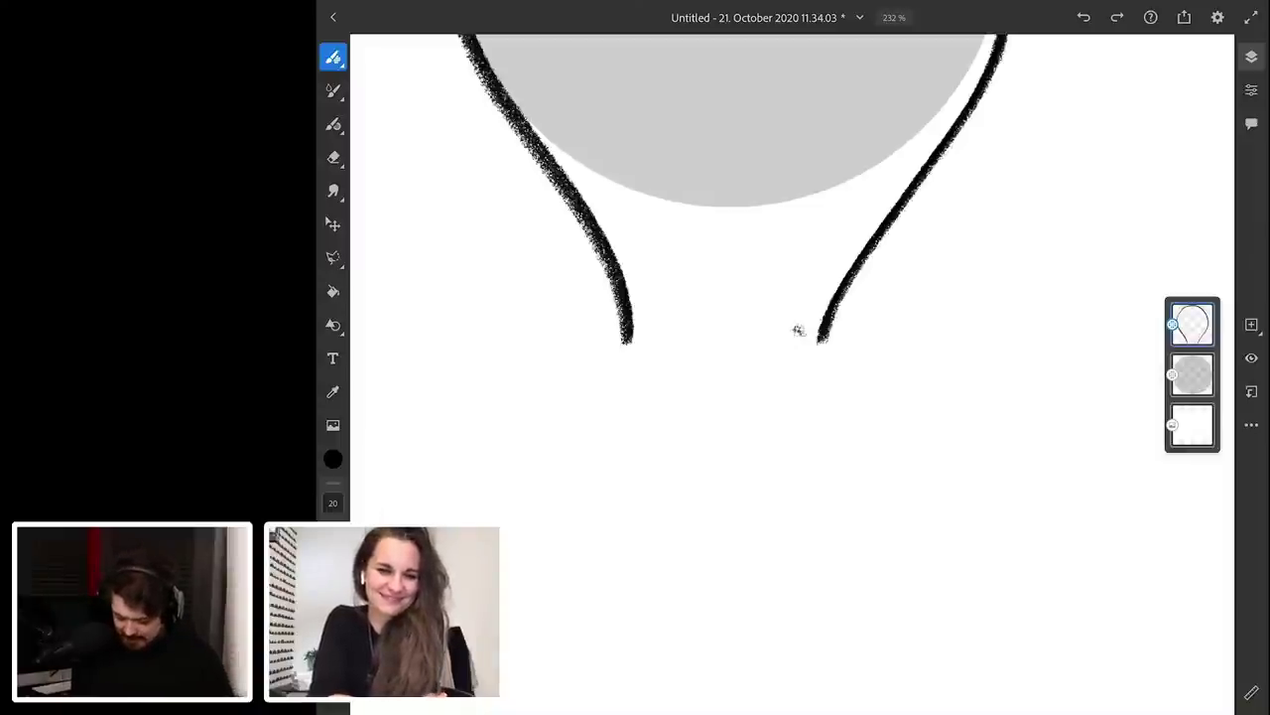
mouse_move(828, 355)
left_mouse_down()
mouse_move(789, 391)
mouse_move(822, 413)
mouse_move(788, 442)
left_mouse_up()
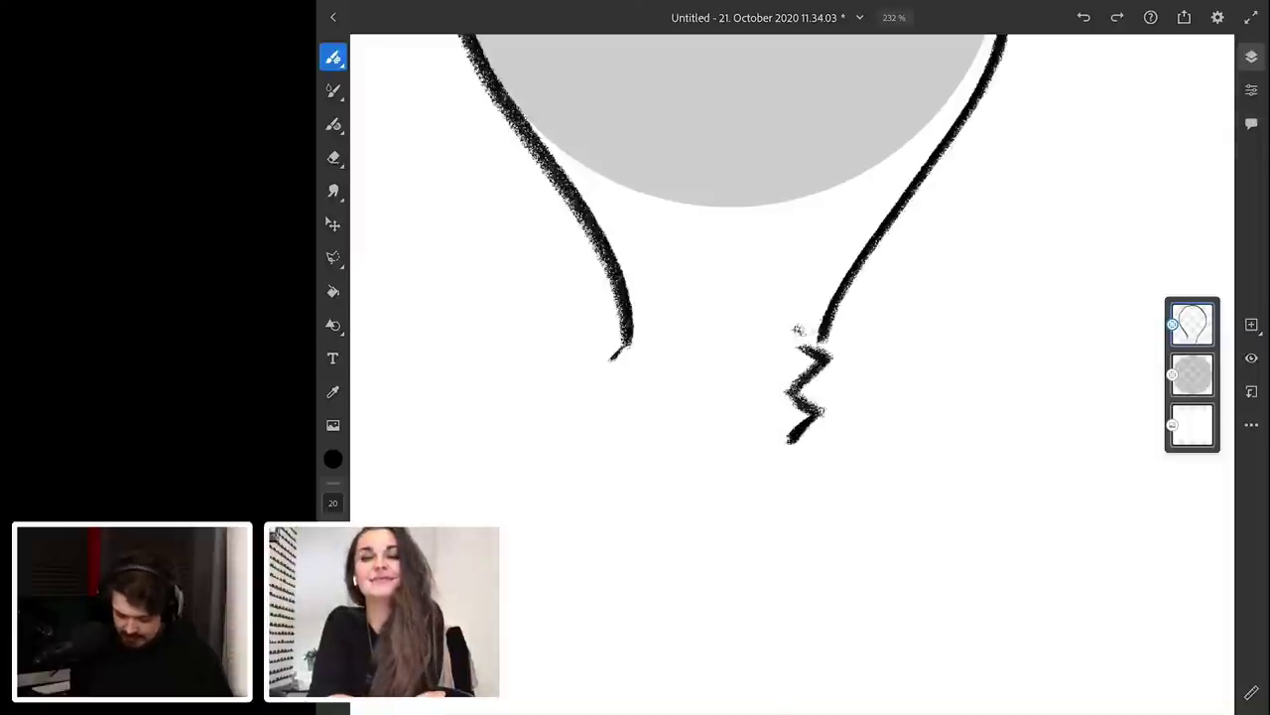